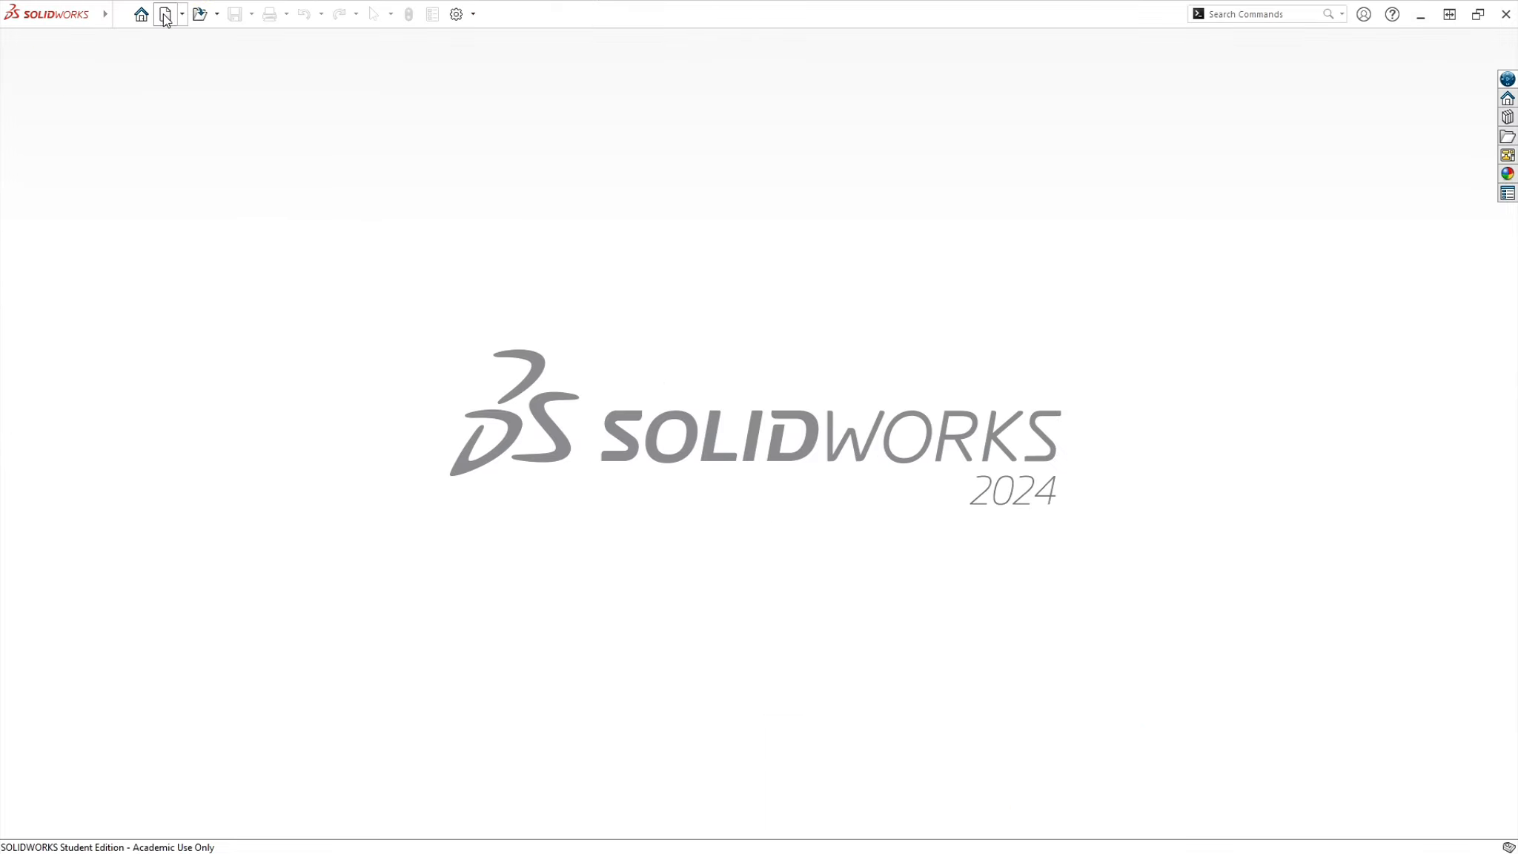
- Create a new part and start a sketch on the Front Plane
click(165, 18)
click(667, 581)
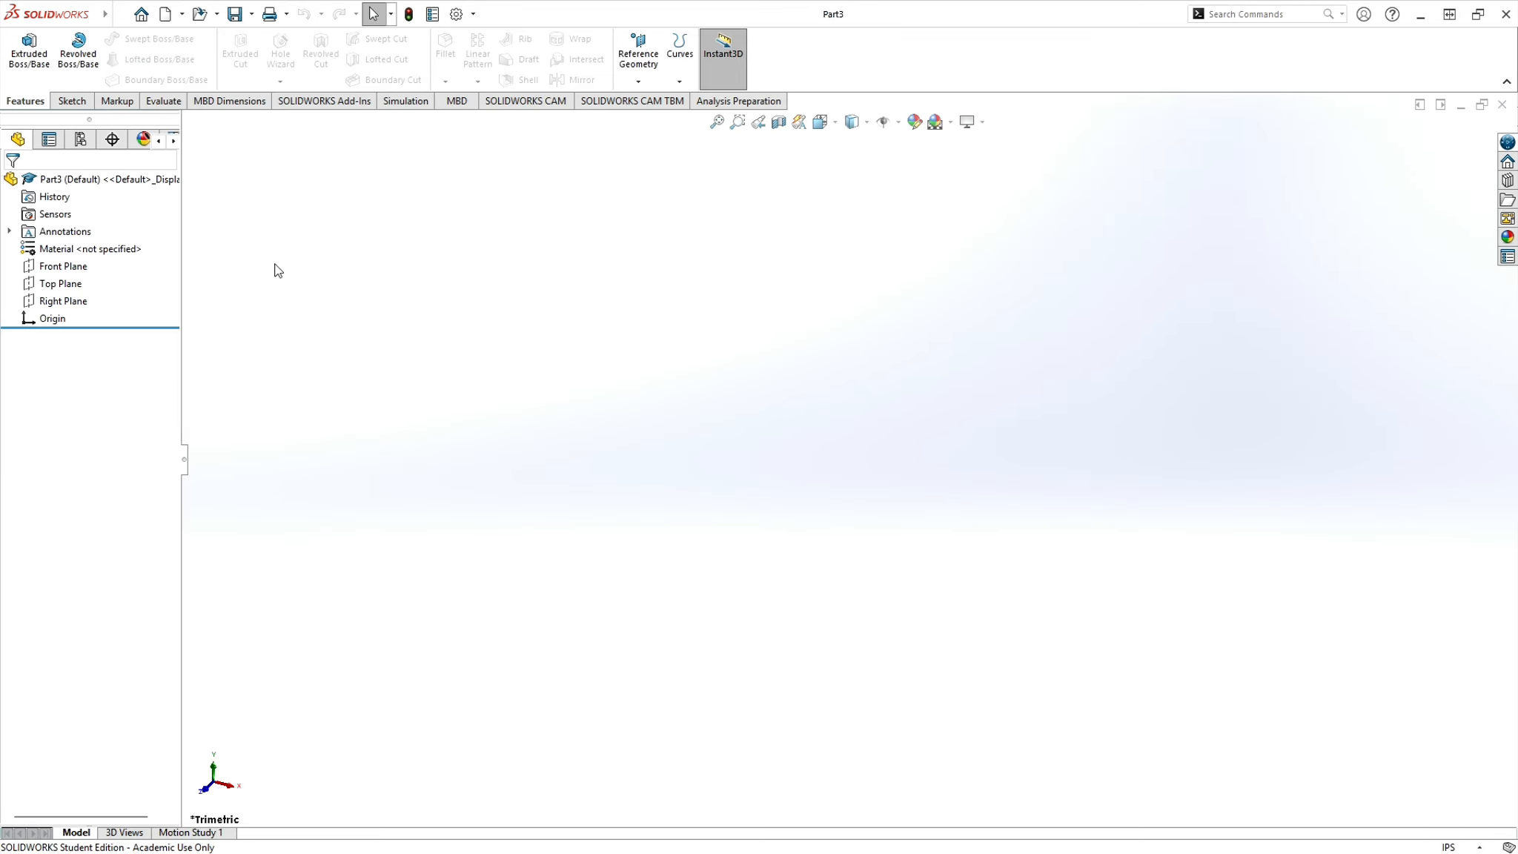
click(70, 103)
click(22, 46)
click(982, 341)
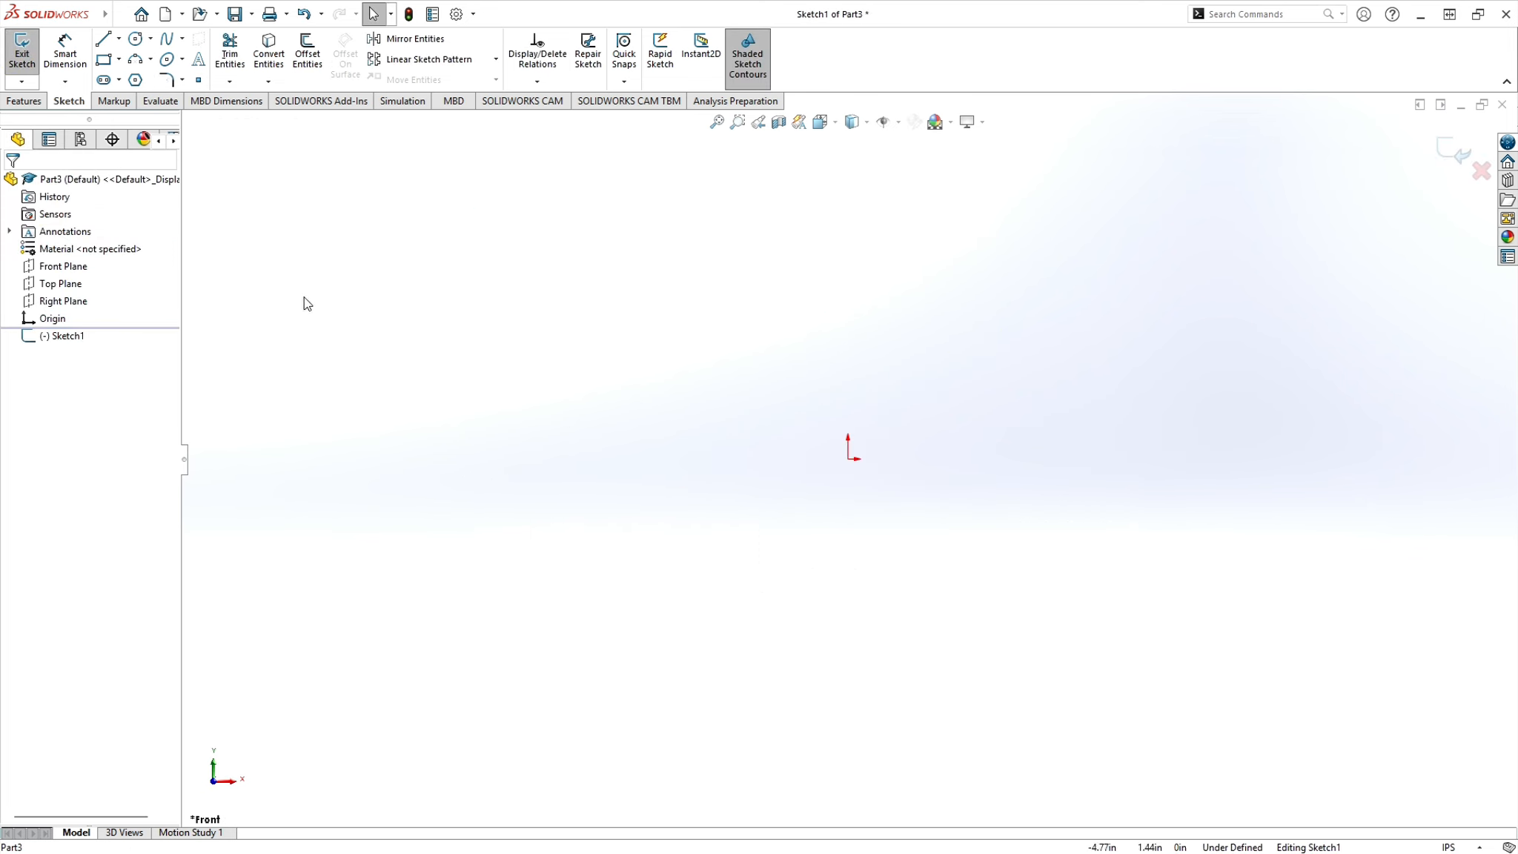
- Sketch a horizontal centerline about 4.37 in long starting at the origin
click(119, 46)
click(130, 74)
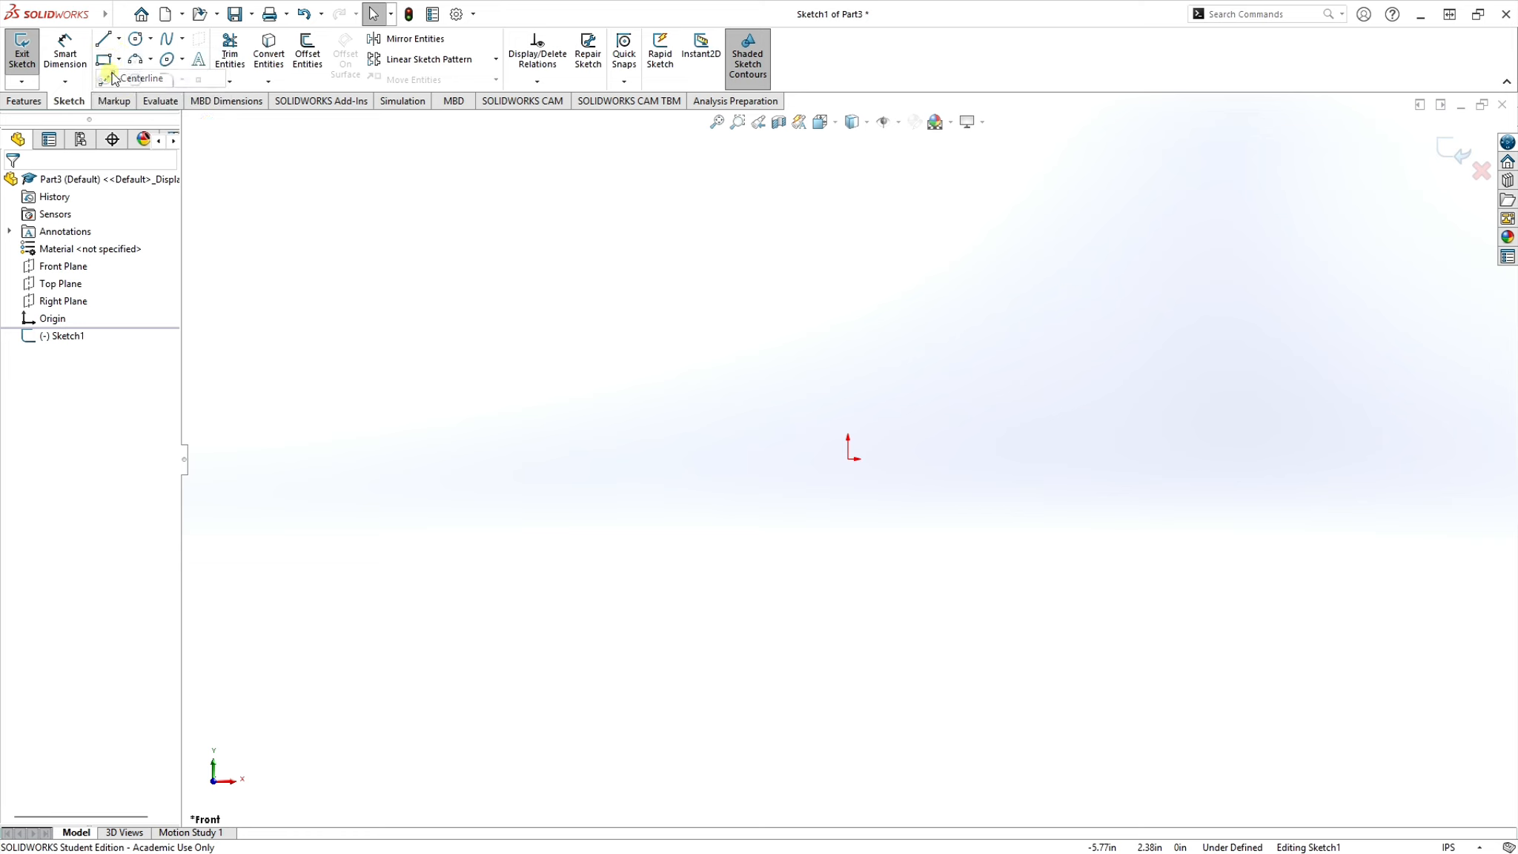
click(848, 459)
click(346, 459)
key(Escape)
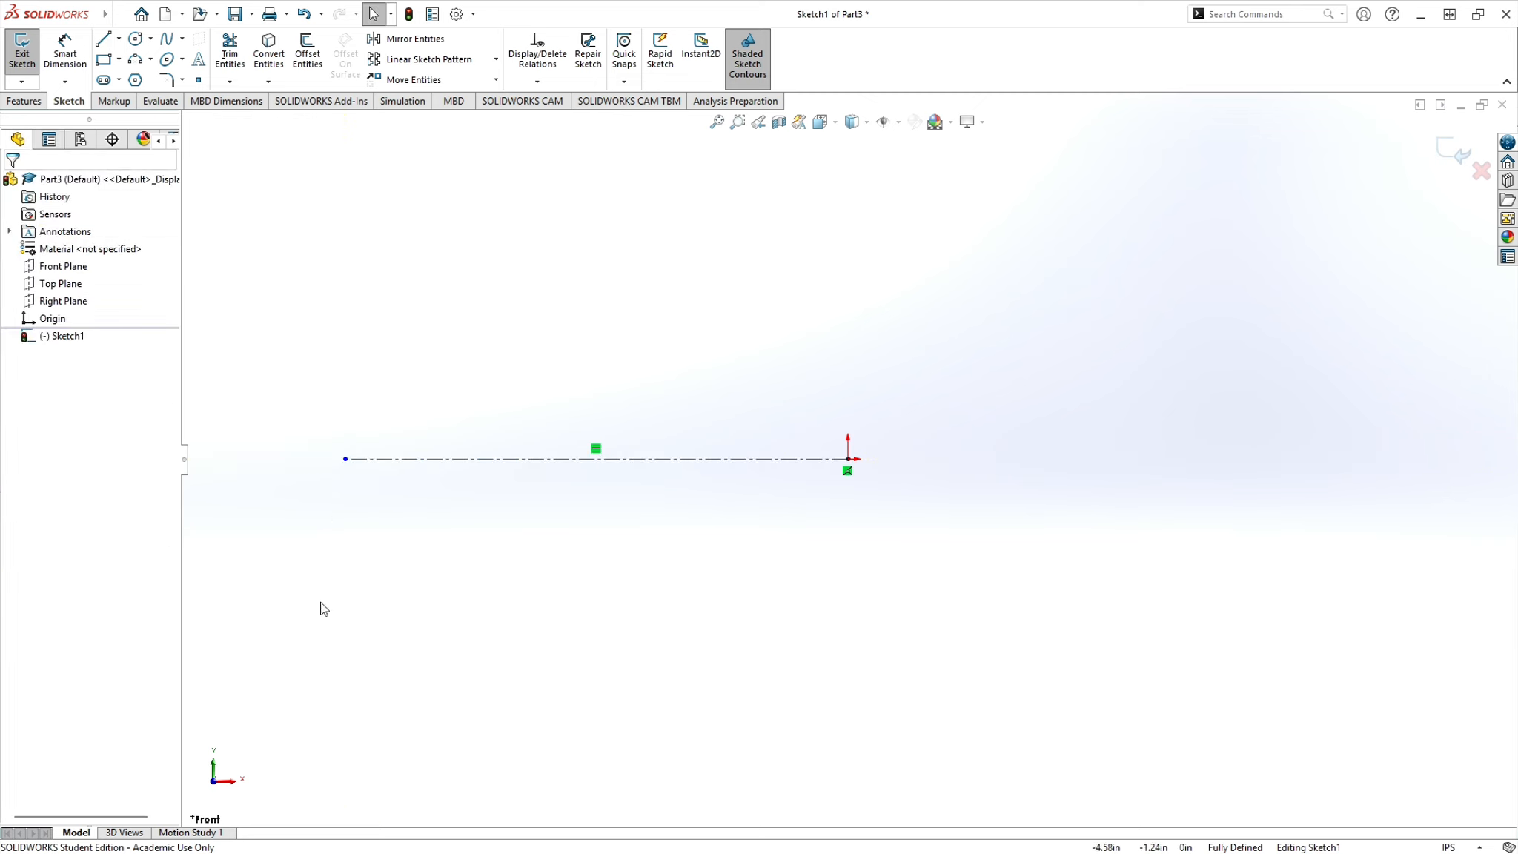
- Make the horizontal centerline infinite in length
click(431, 459)
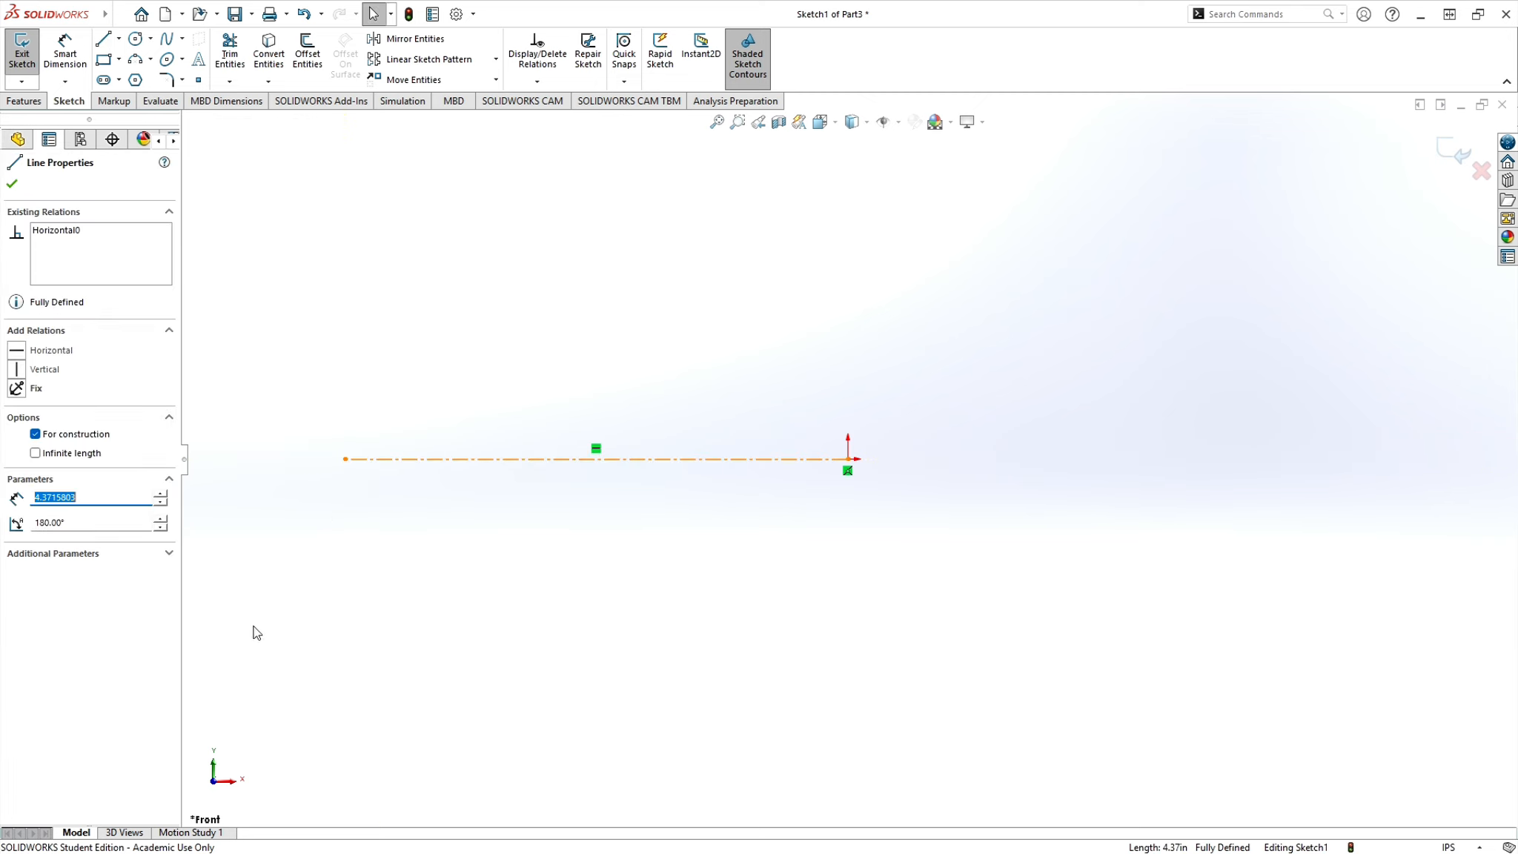
click(35, 452)
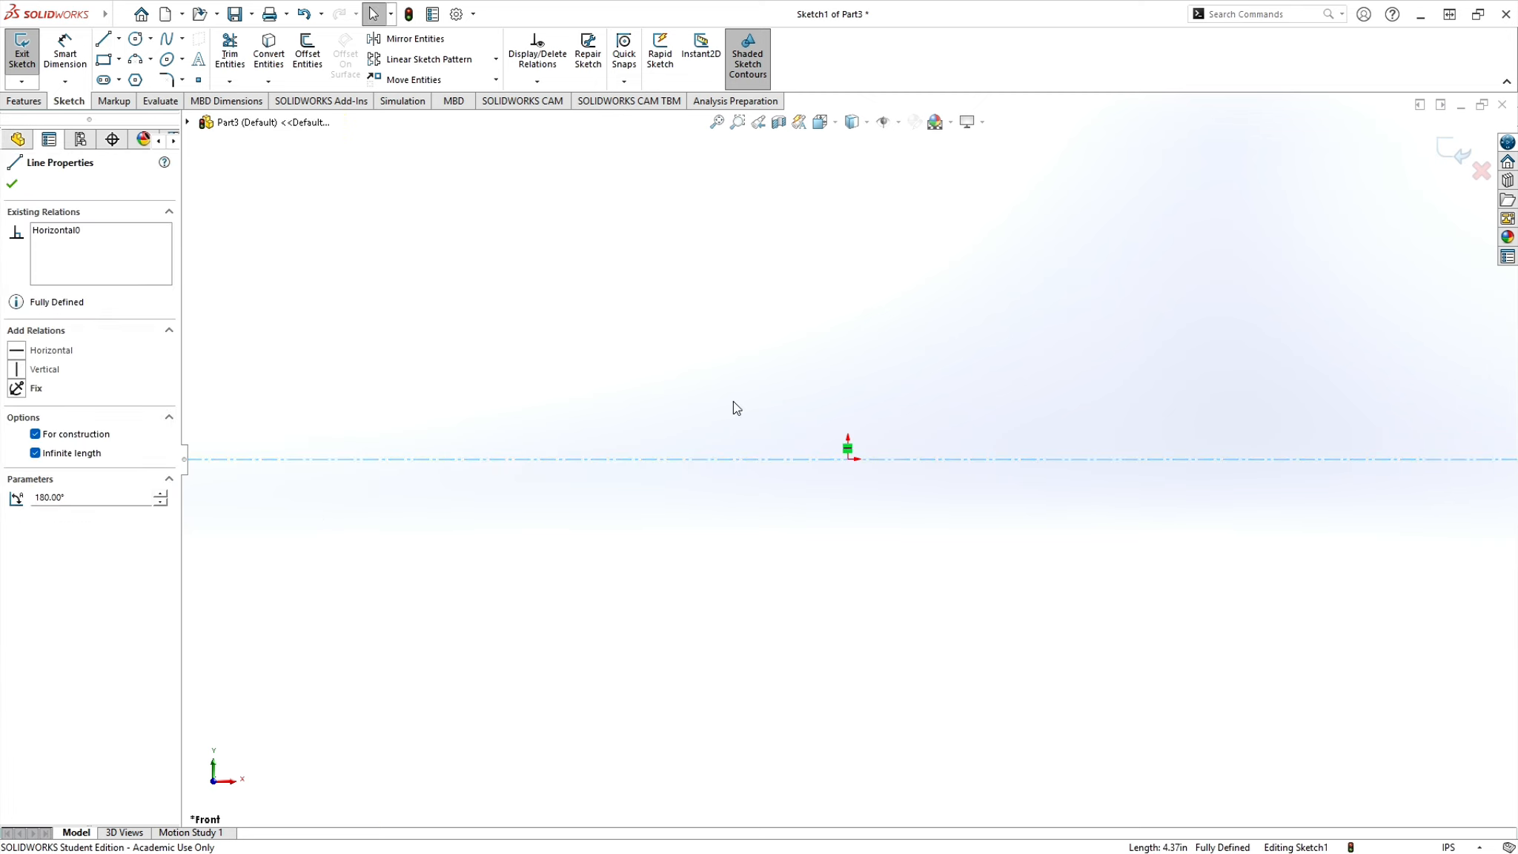
click(12, 183)
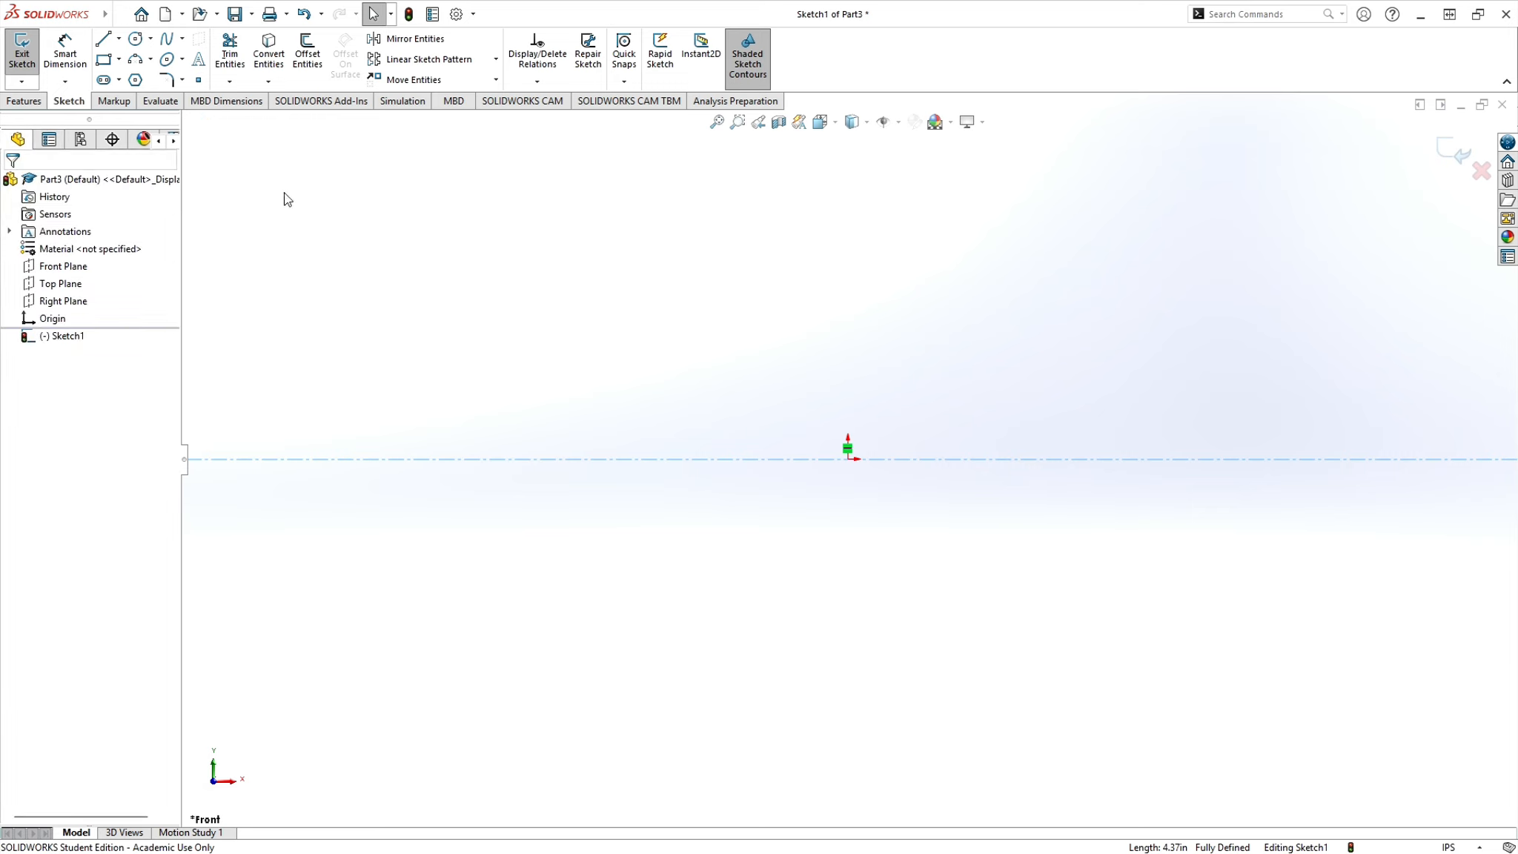
- Sketch a vertical line about 1.38 in up from the origin, a horizontal line about 2.47 in long, and a tangent arc curving down from its end
click(101, 41)
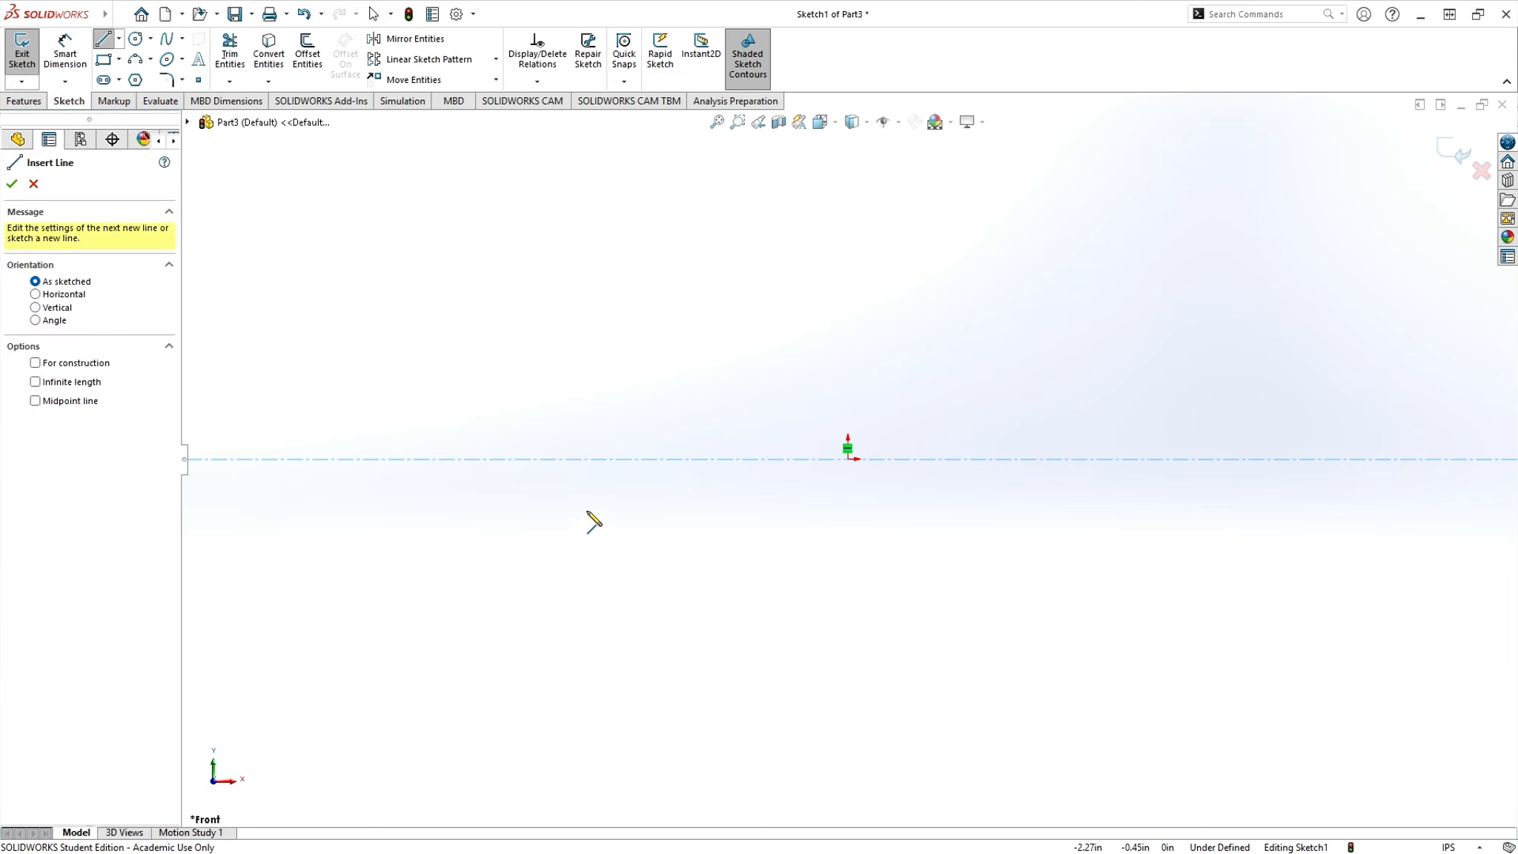
click(847, 459)
click(848, 300)
click(563, 300)
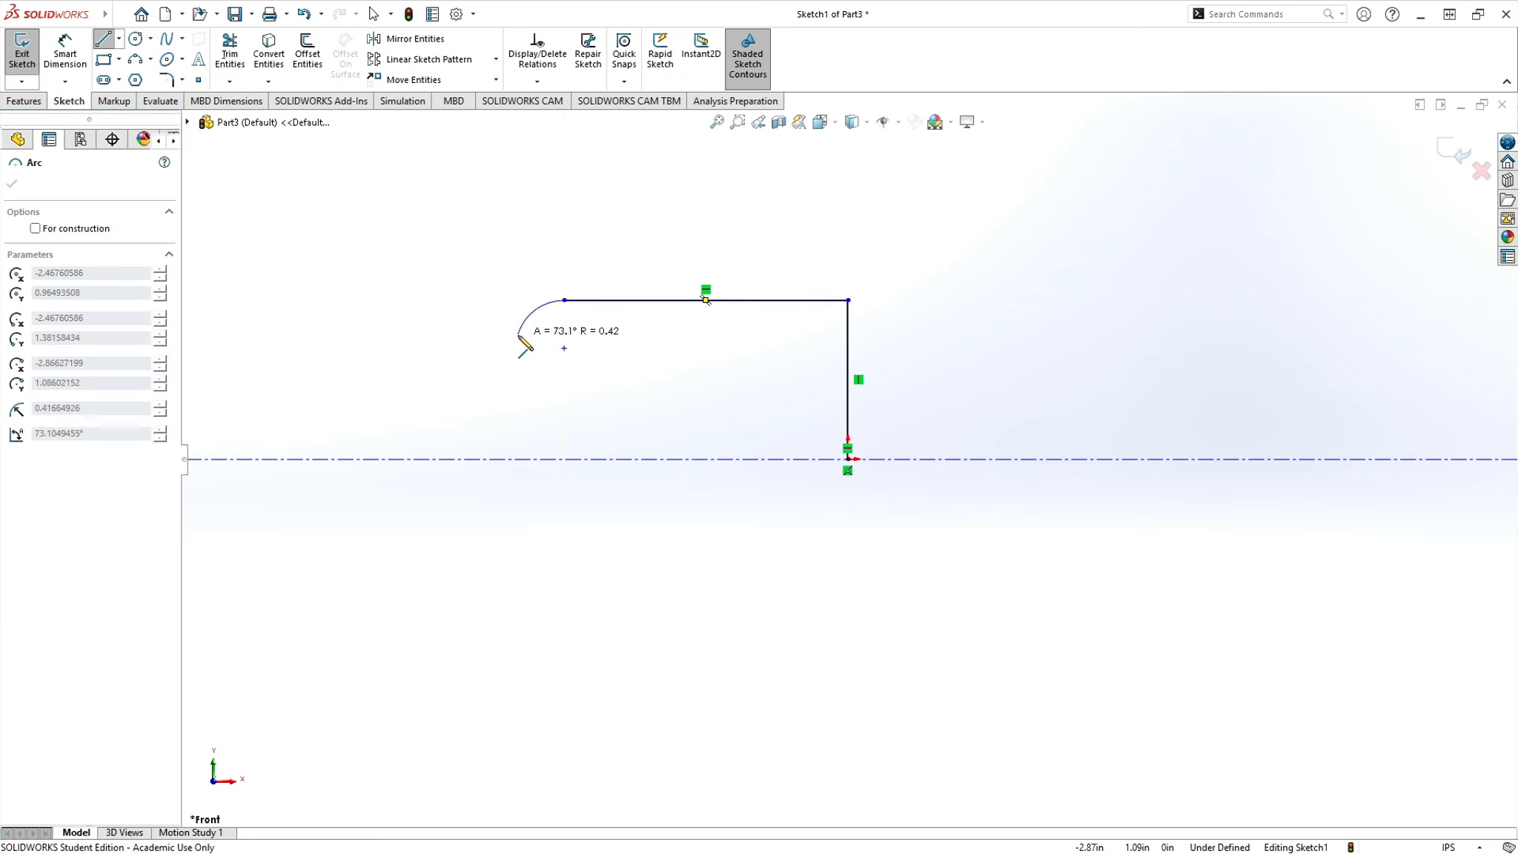
click(465, 399)
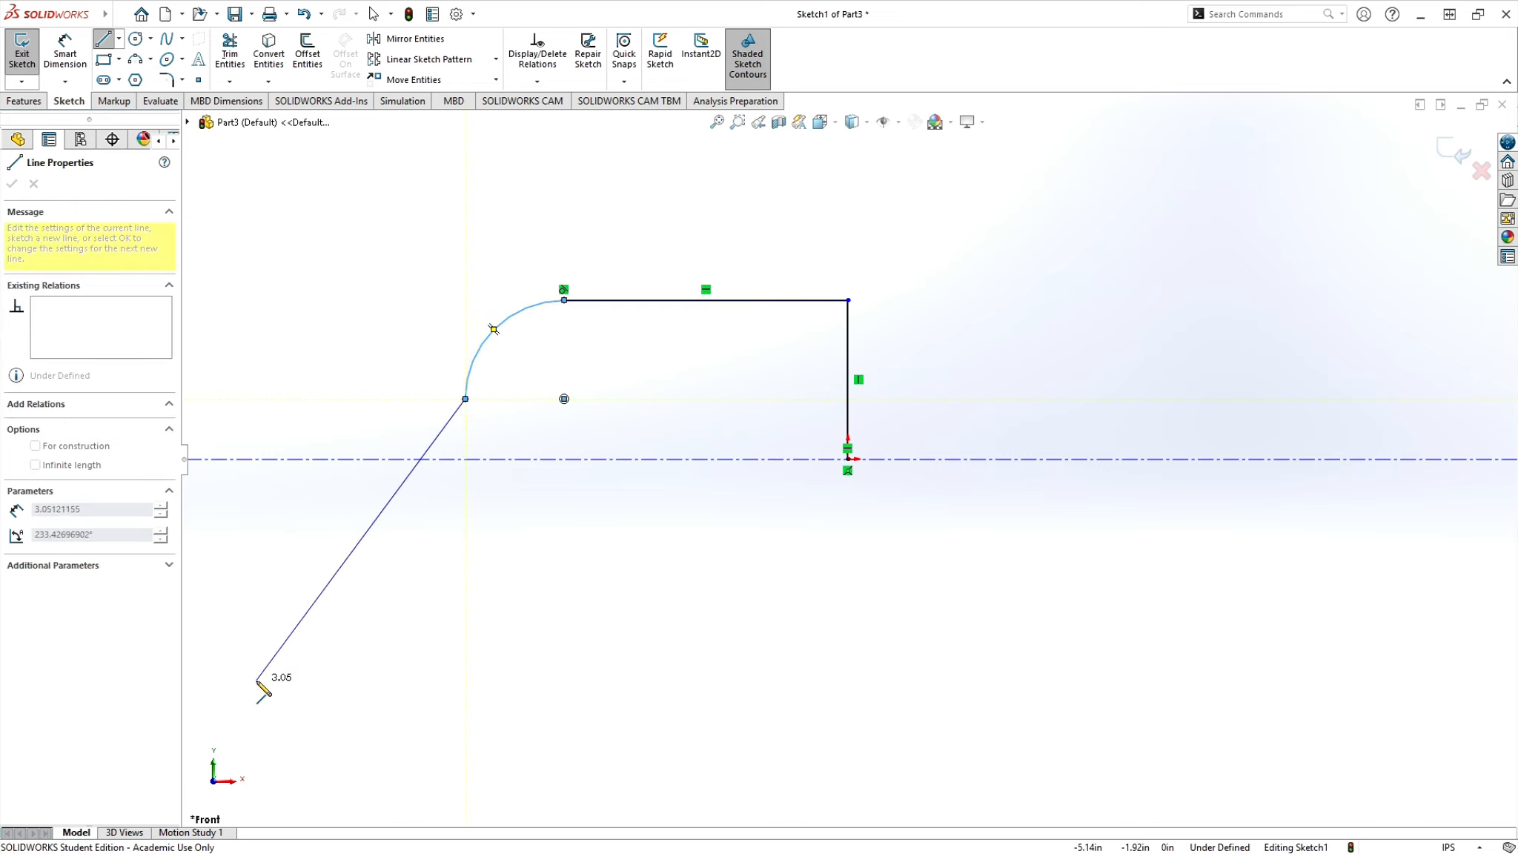
key(Escape)
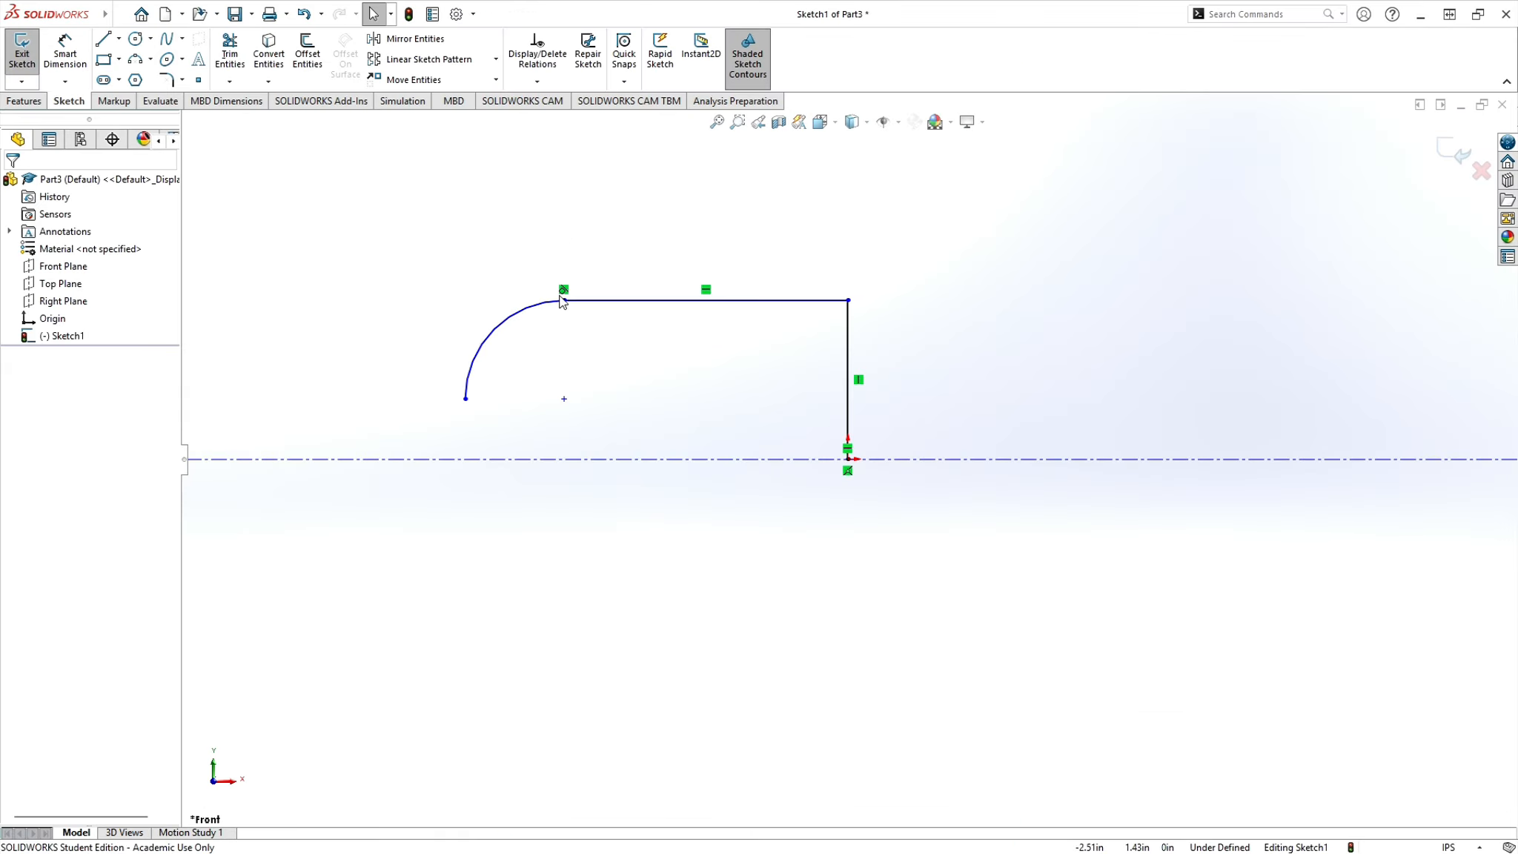
- Delete the tangent relation between the arc and the horizontal line, and move the arc's endpoints to reshape it
click(563, 289)
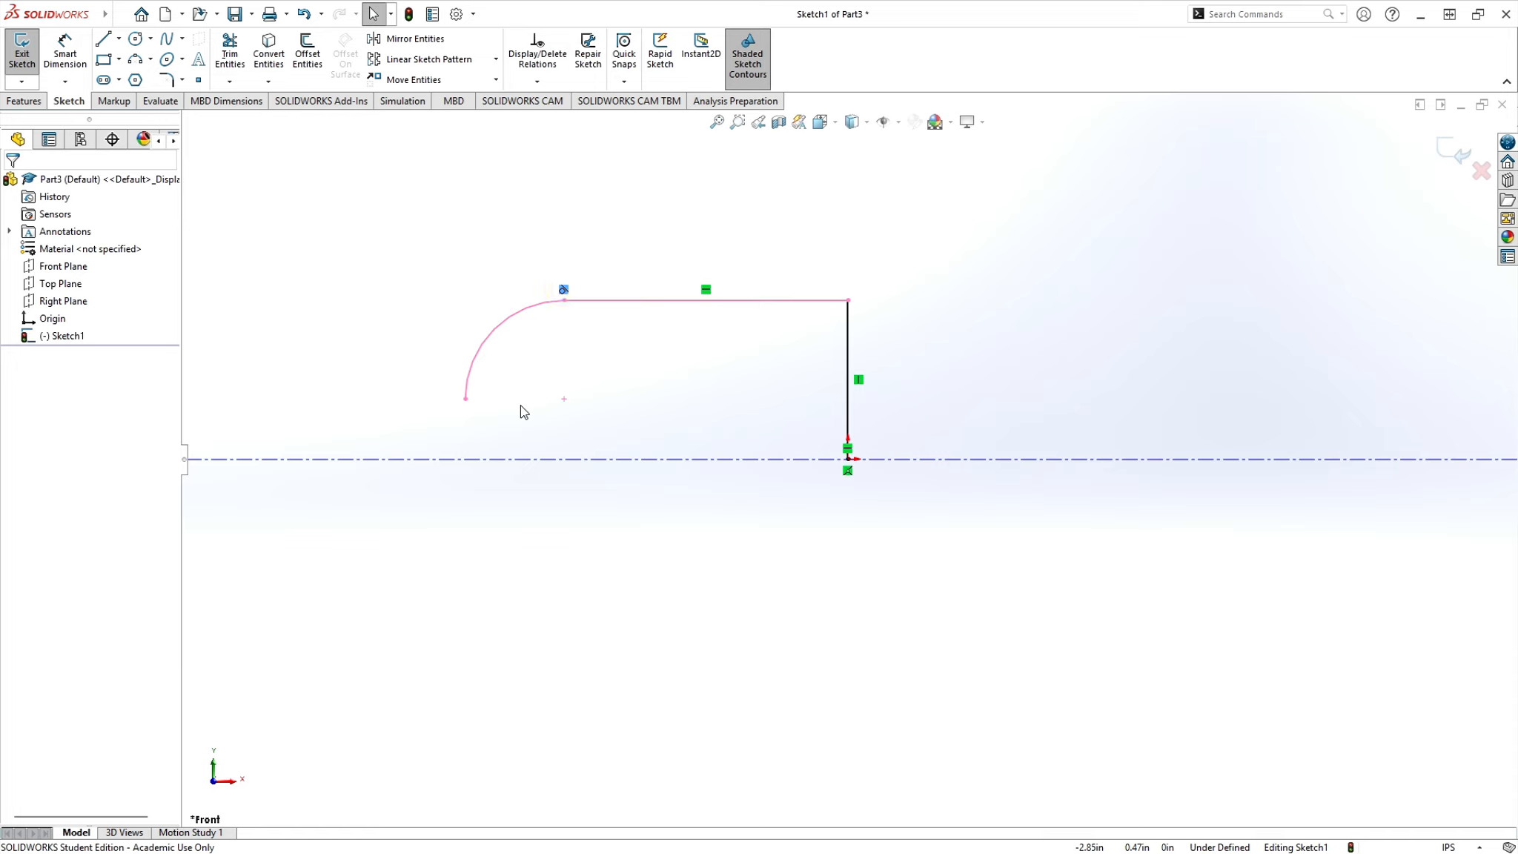
click(524, 411)
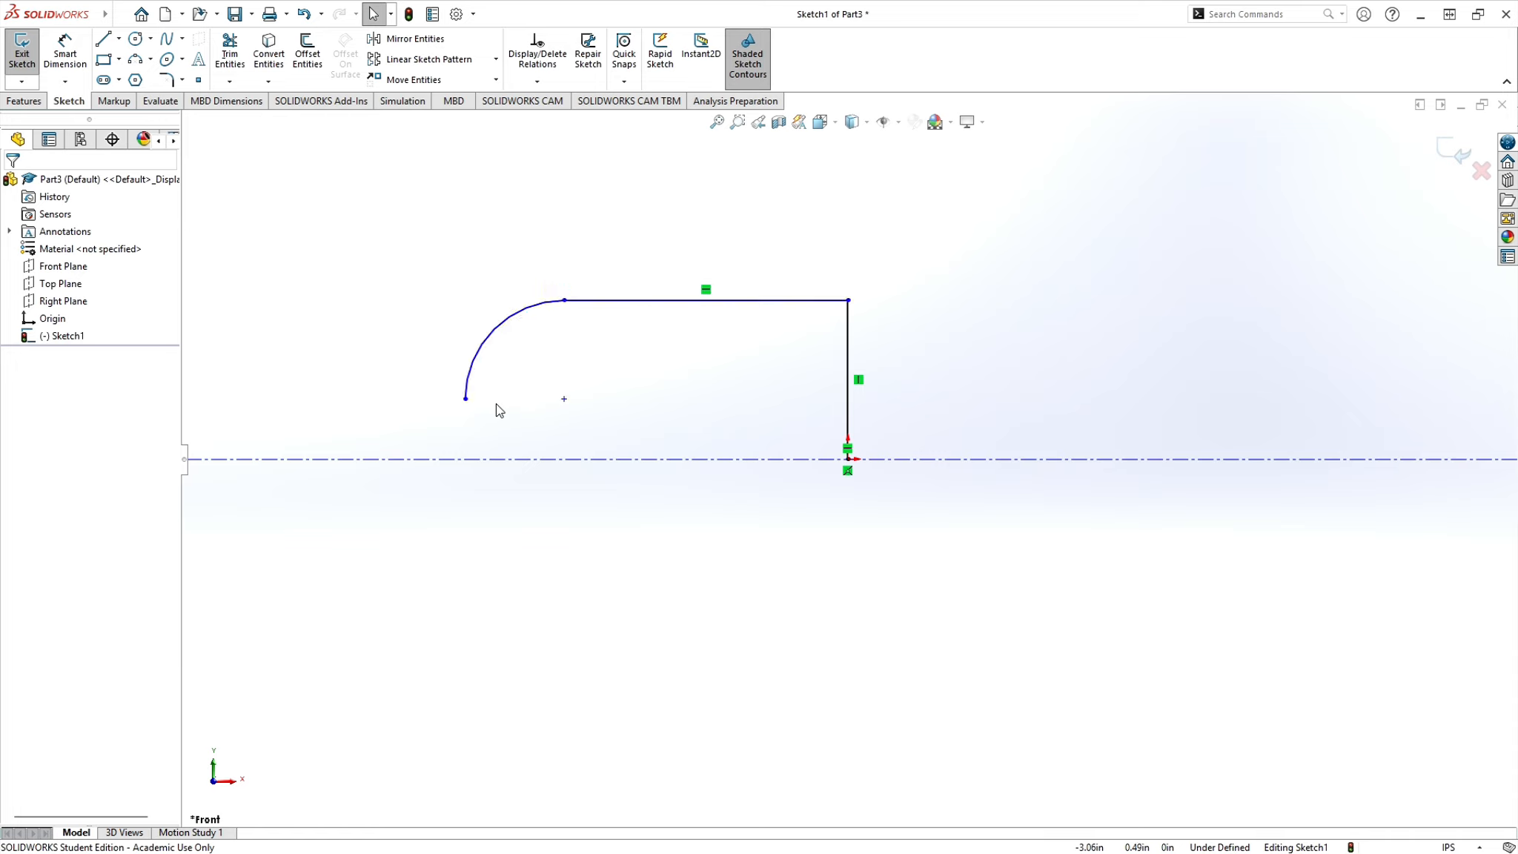
mouse_move(564, 399)
mouse_down()
mouse_move(584, 407)
mouse_move(570, 405)
mouse_up()
drag(472, 405, 515, 420)
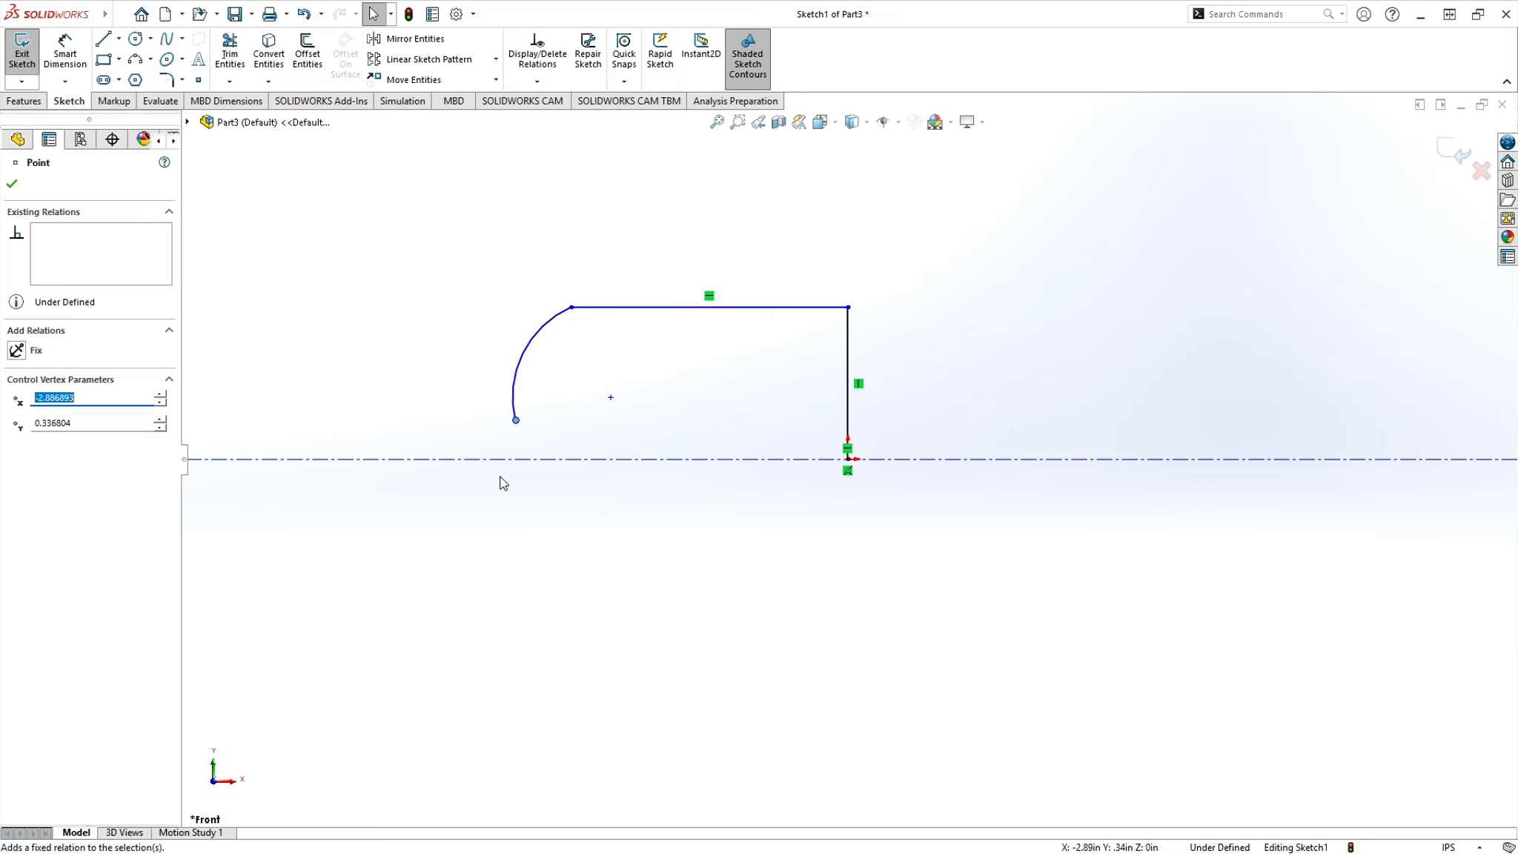
click(642, 358)
- Add a coincident relation between the arc's center point and the centerline
click(610, 397)
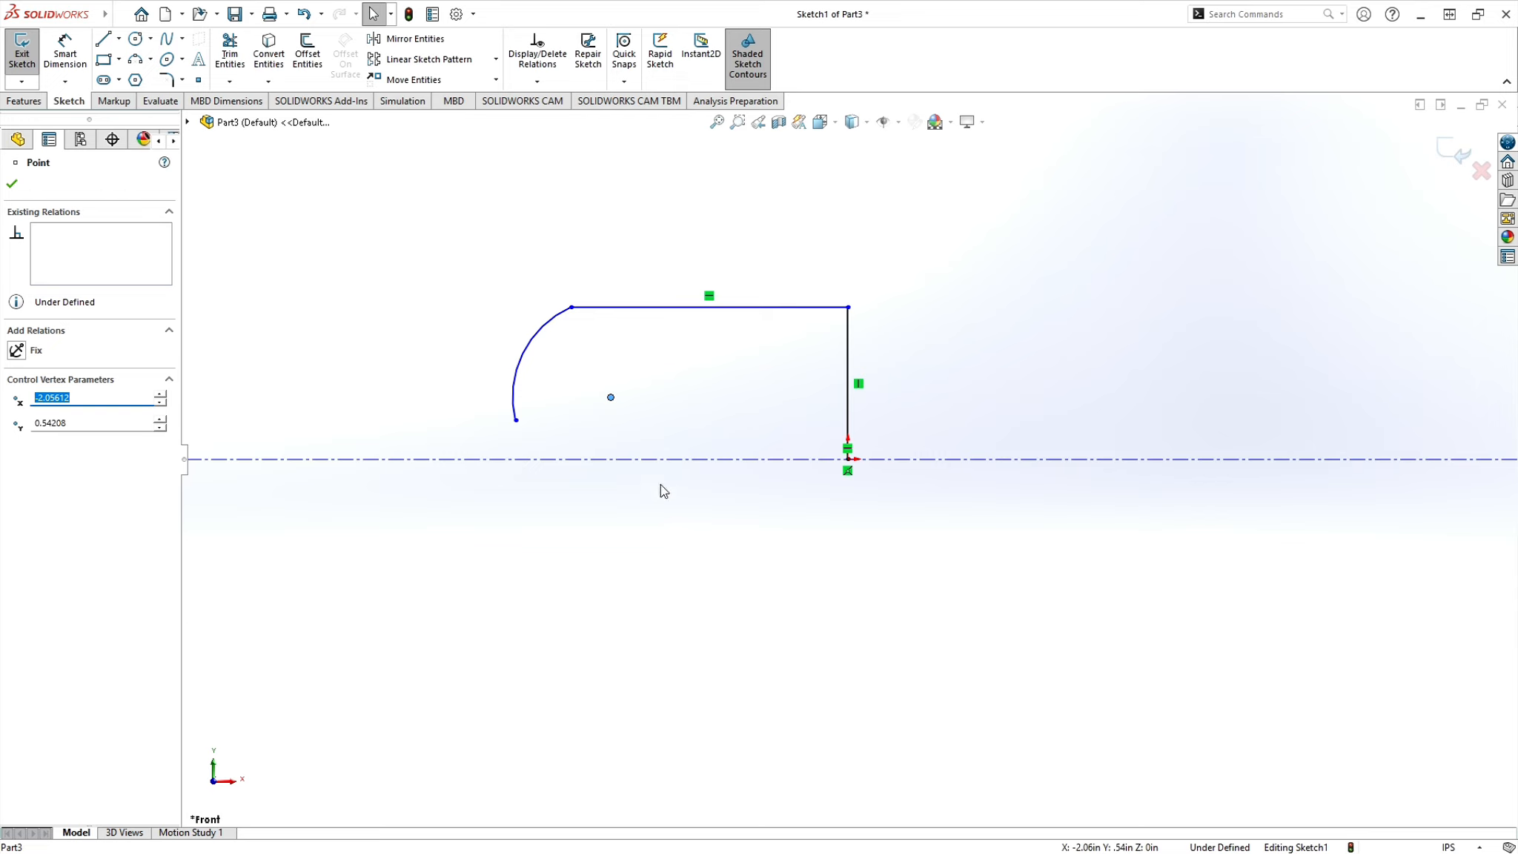
ctrl+click(665, 462)
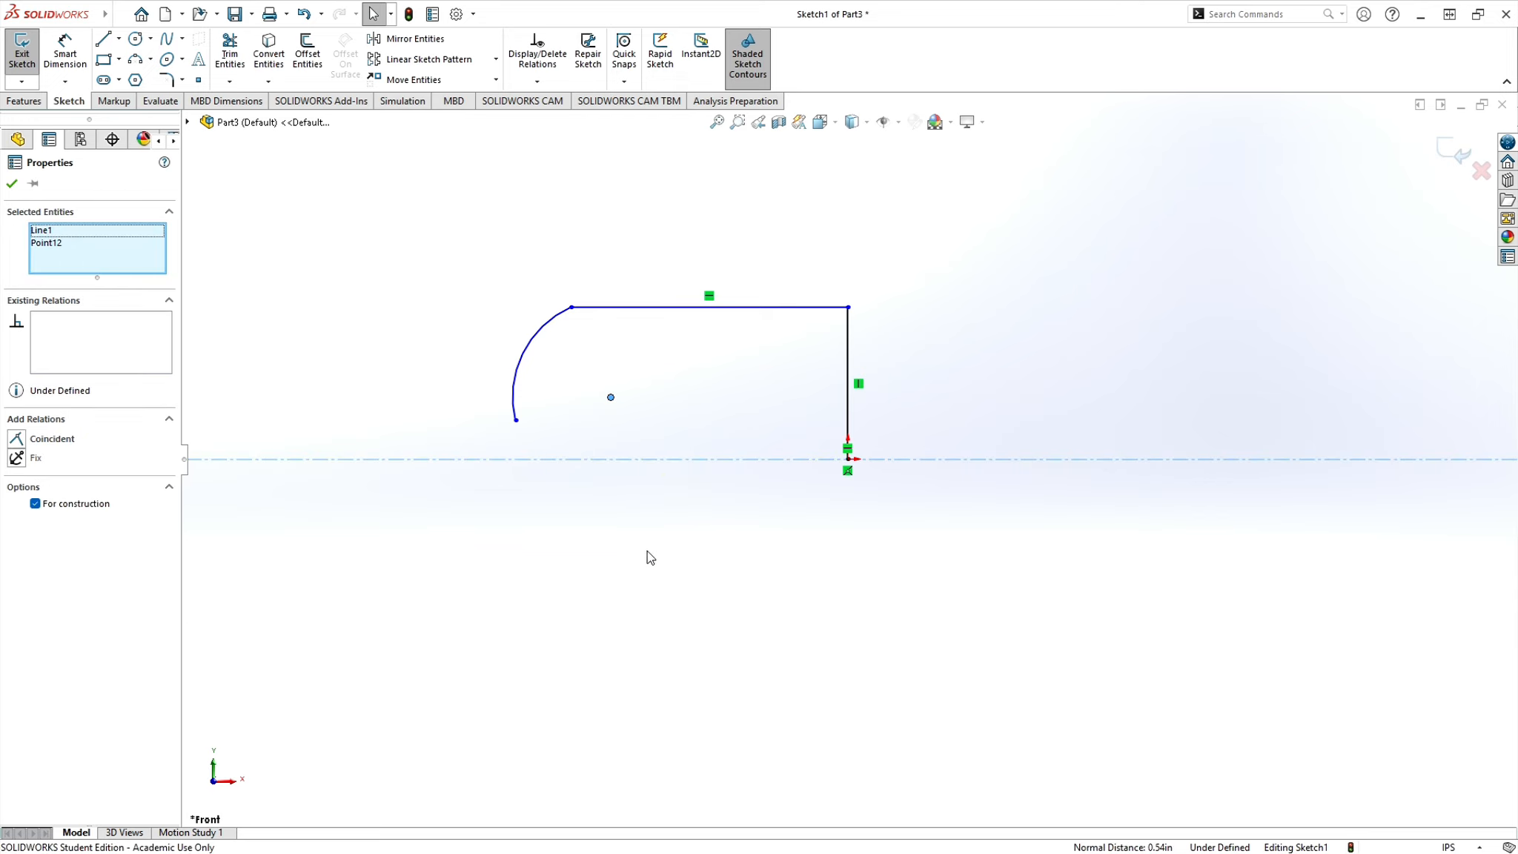
click(16, 440)
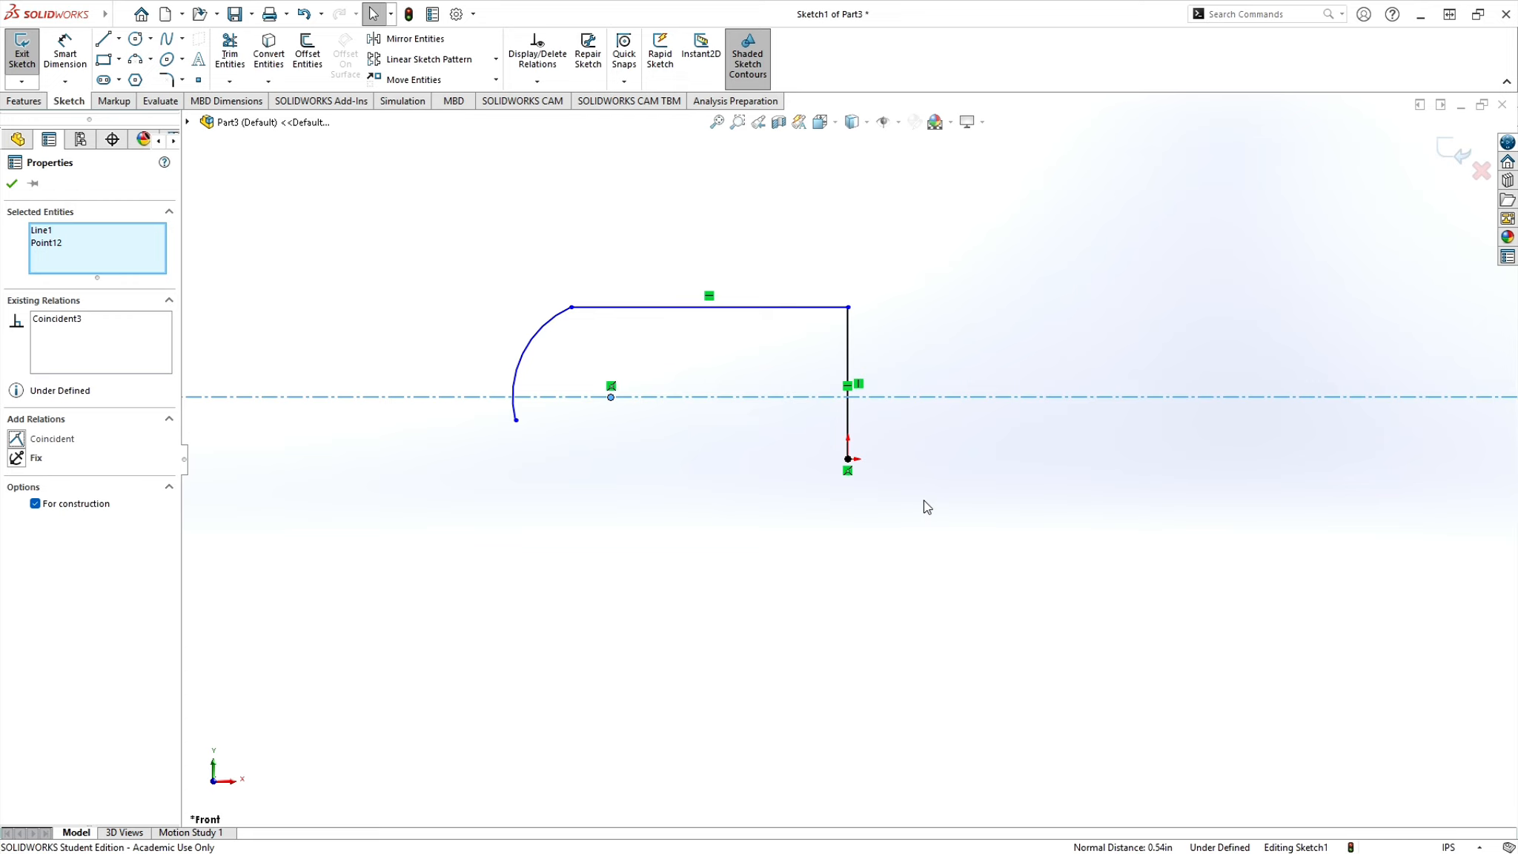
click(11, 183)
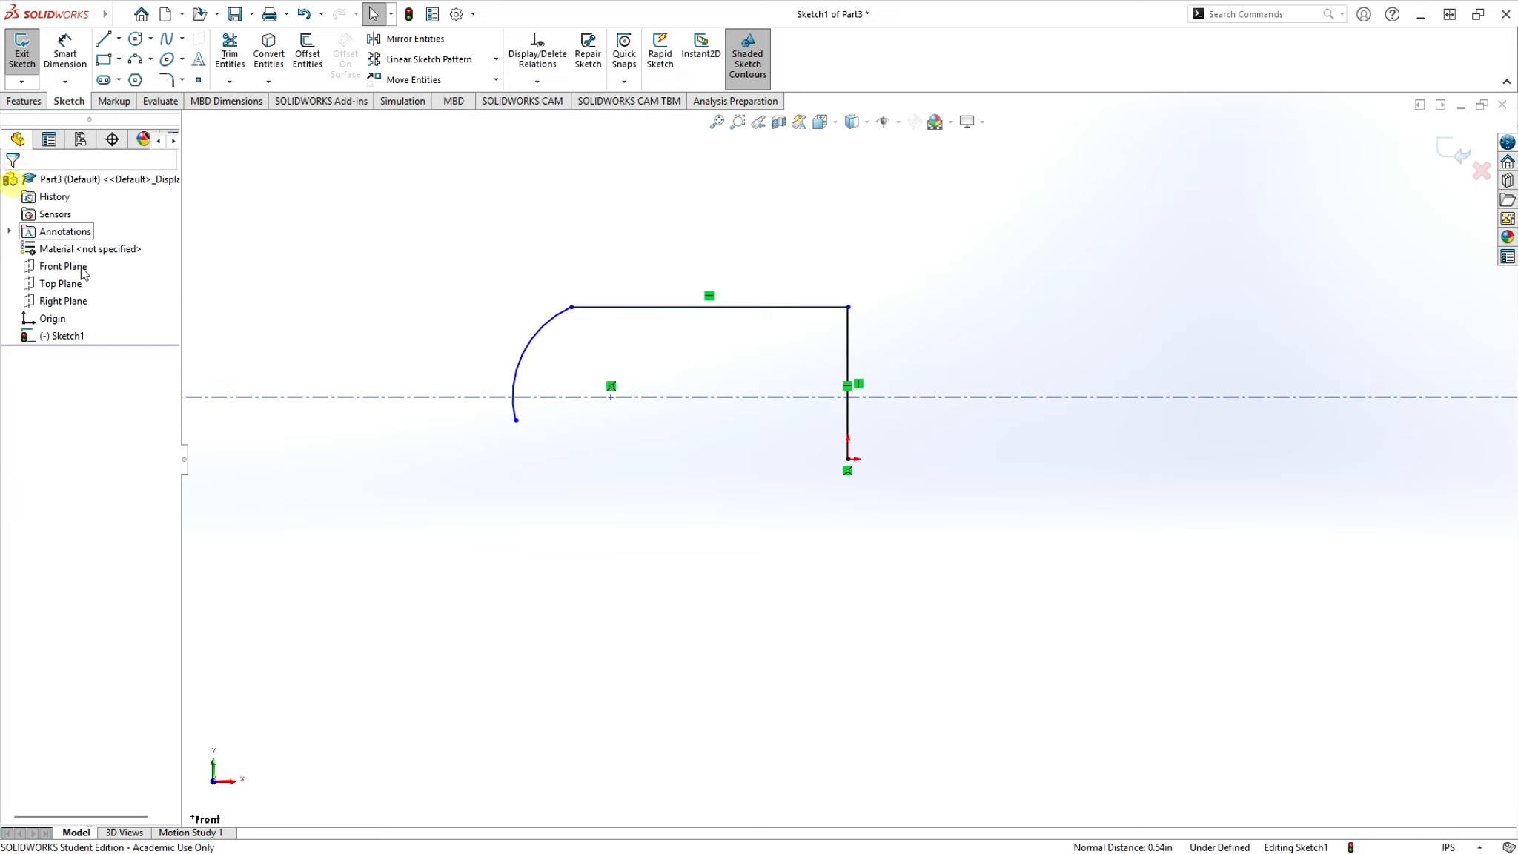
- Make the centerline coincident with the vertical line's endpoint at the origin, and move the arc's free end onto the centerline
click(931, 397)
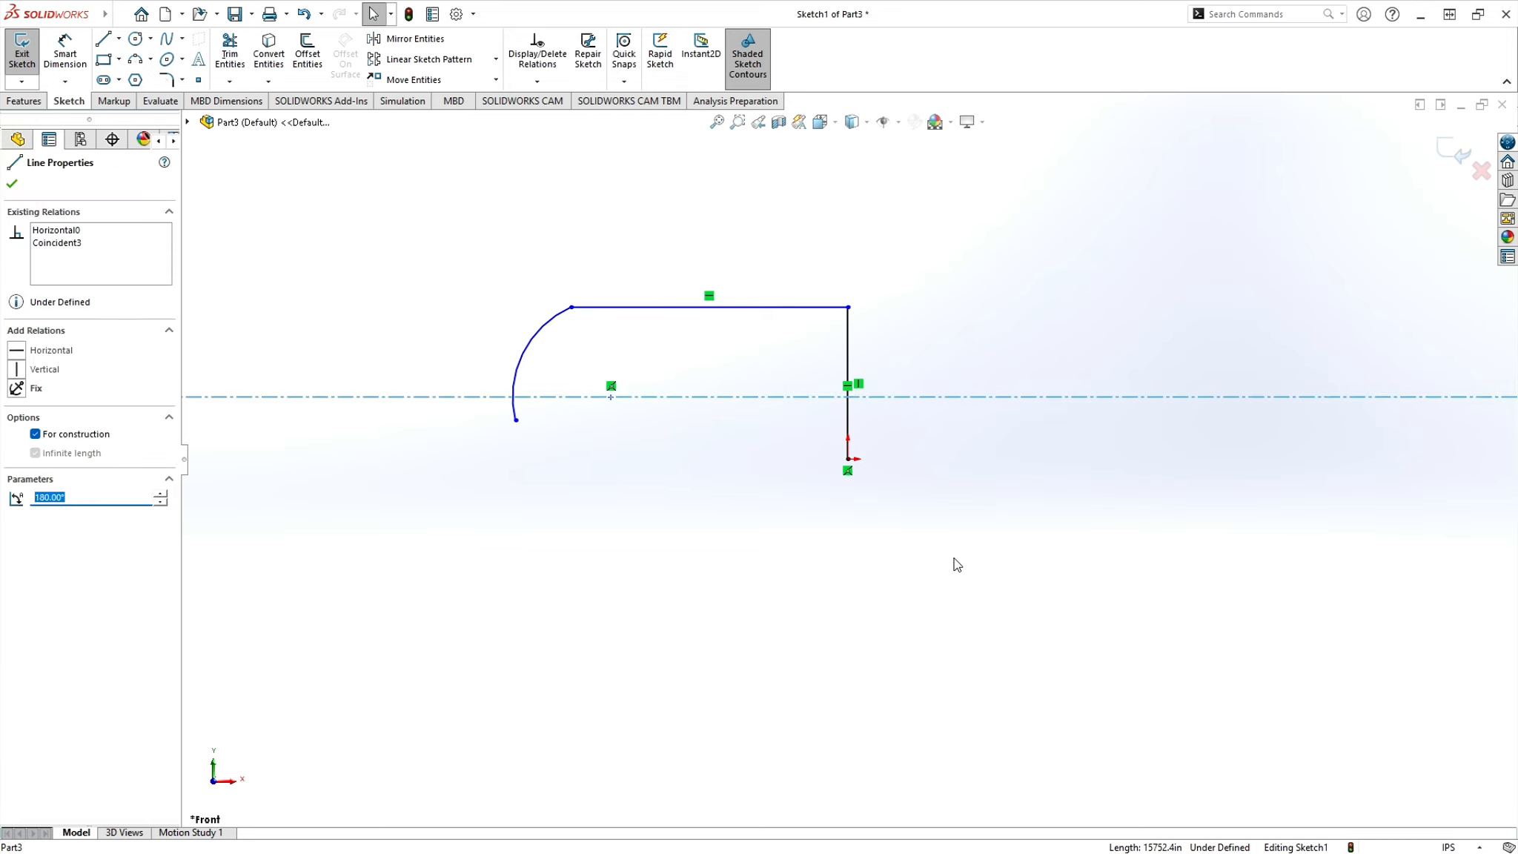
ctrl+click(850, 458)
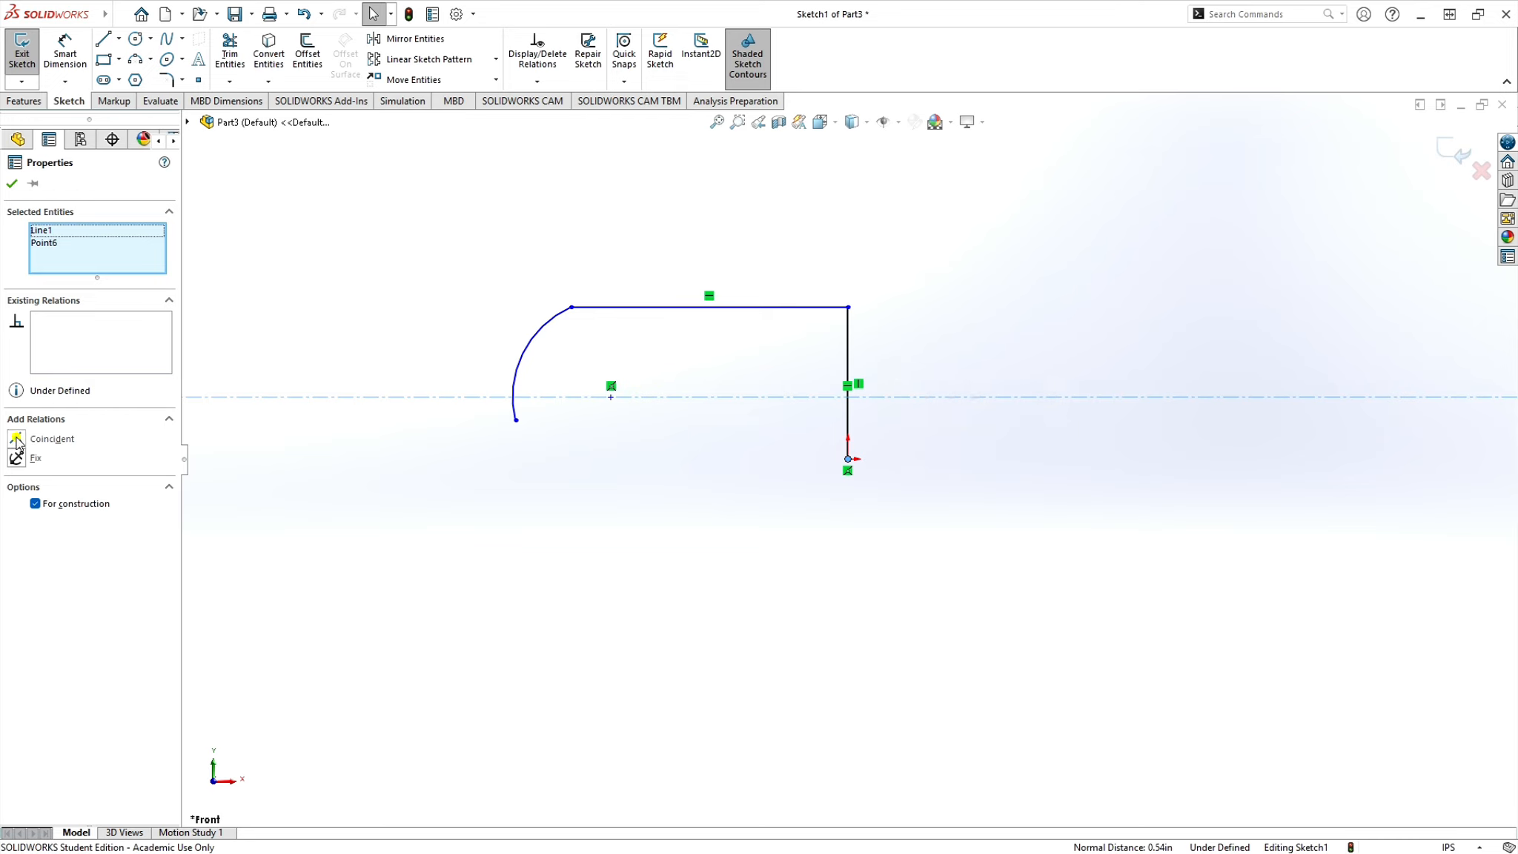
click(45, 439)
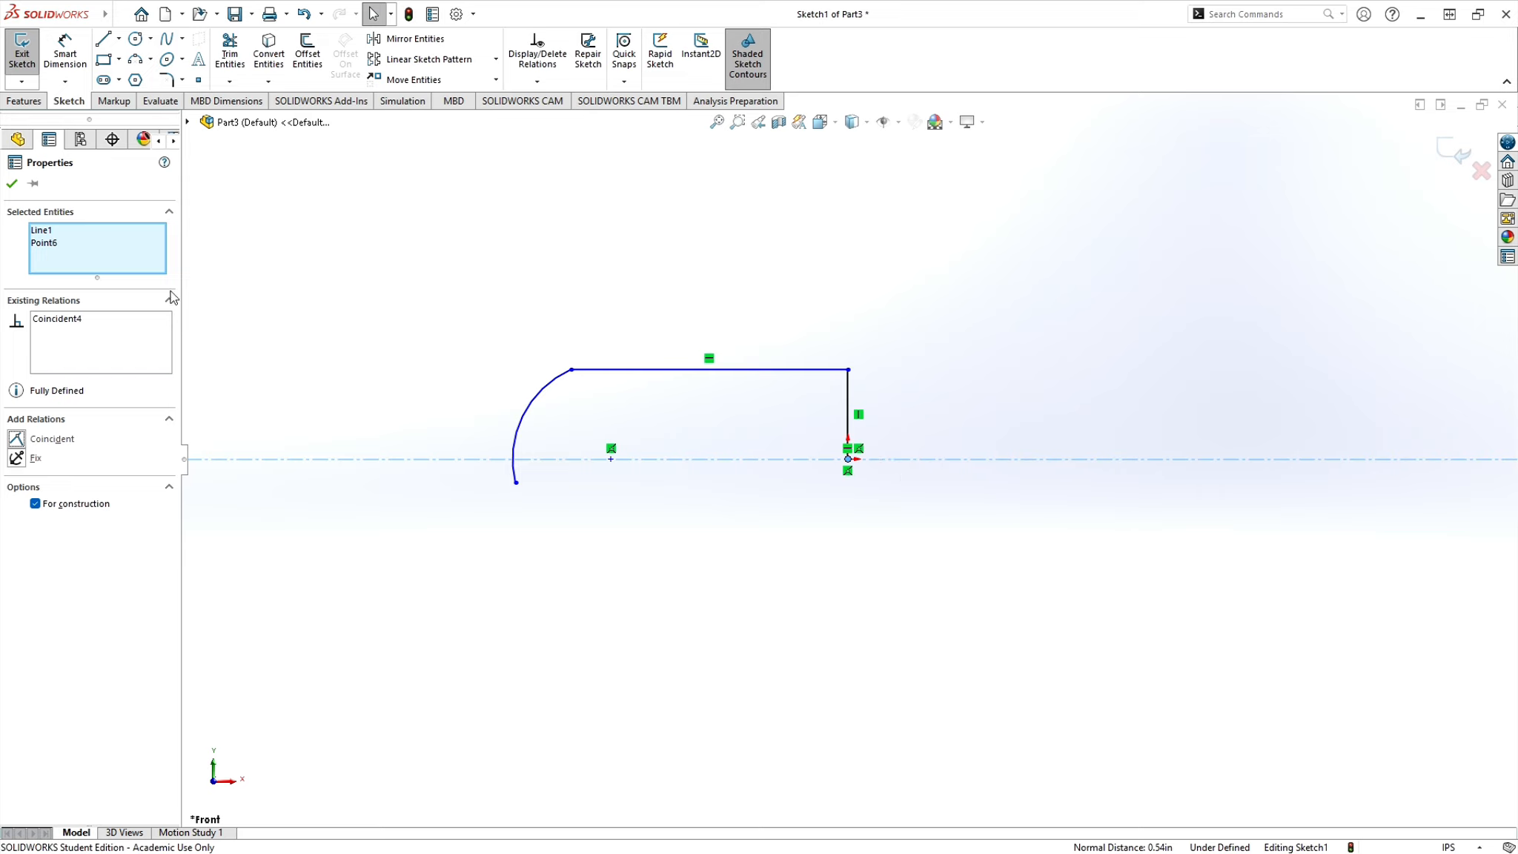
drag(515, 486, 507, 460)
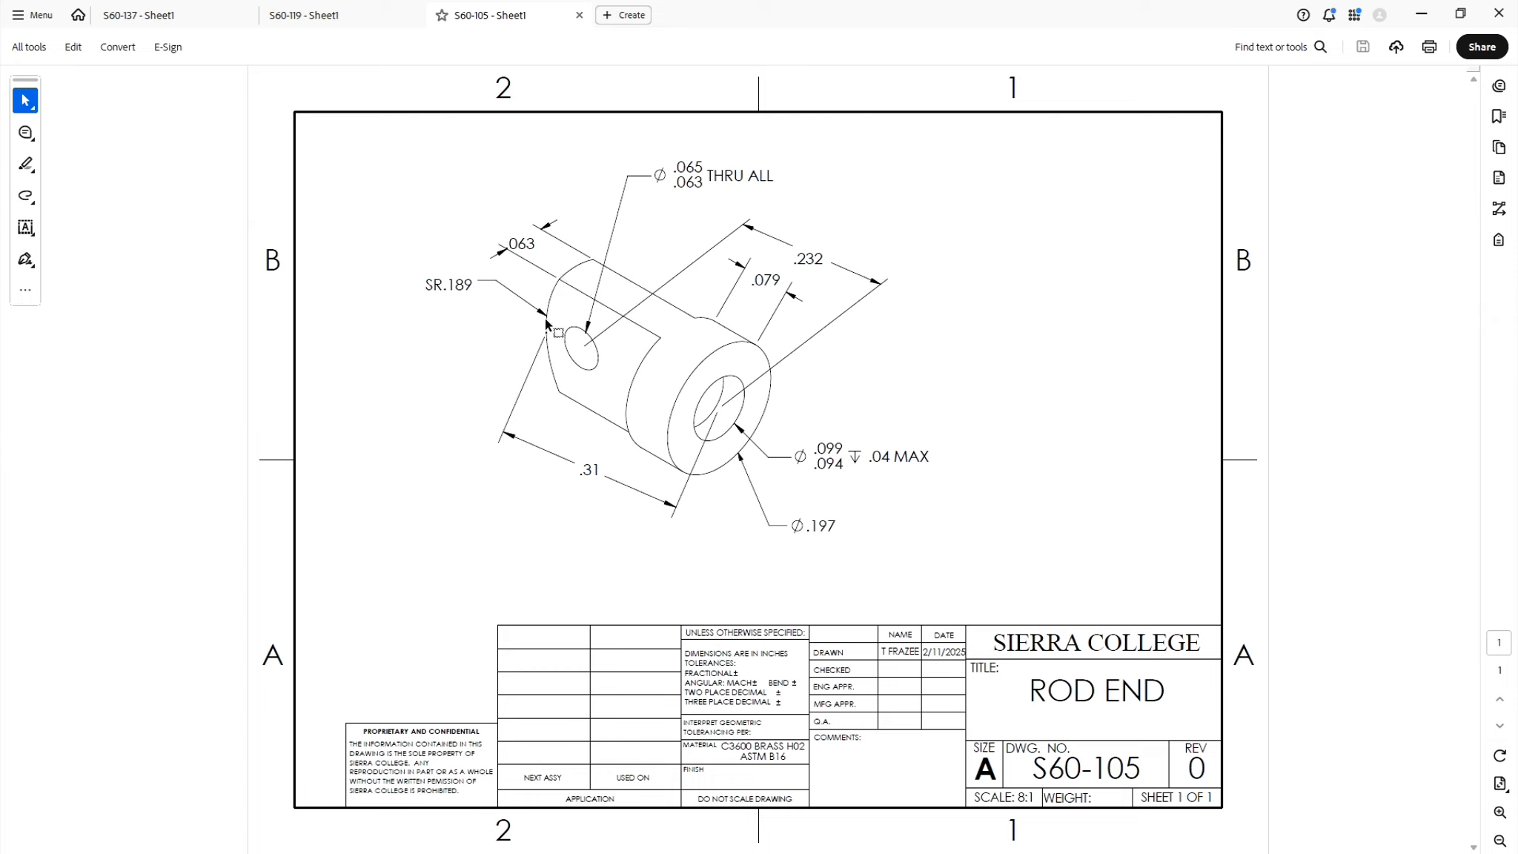
- Consult the S60-105 Rod End drawing for its dimensions and return to the SOLIDWORKS sketch
click(1430, 9)
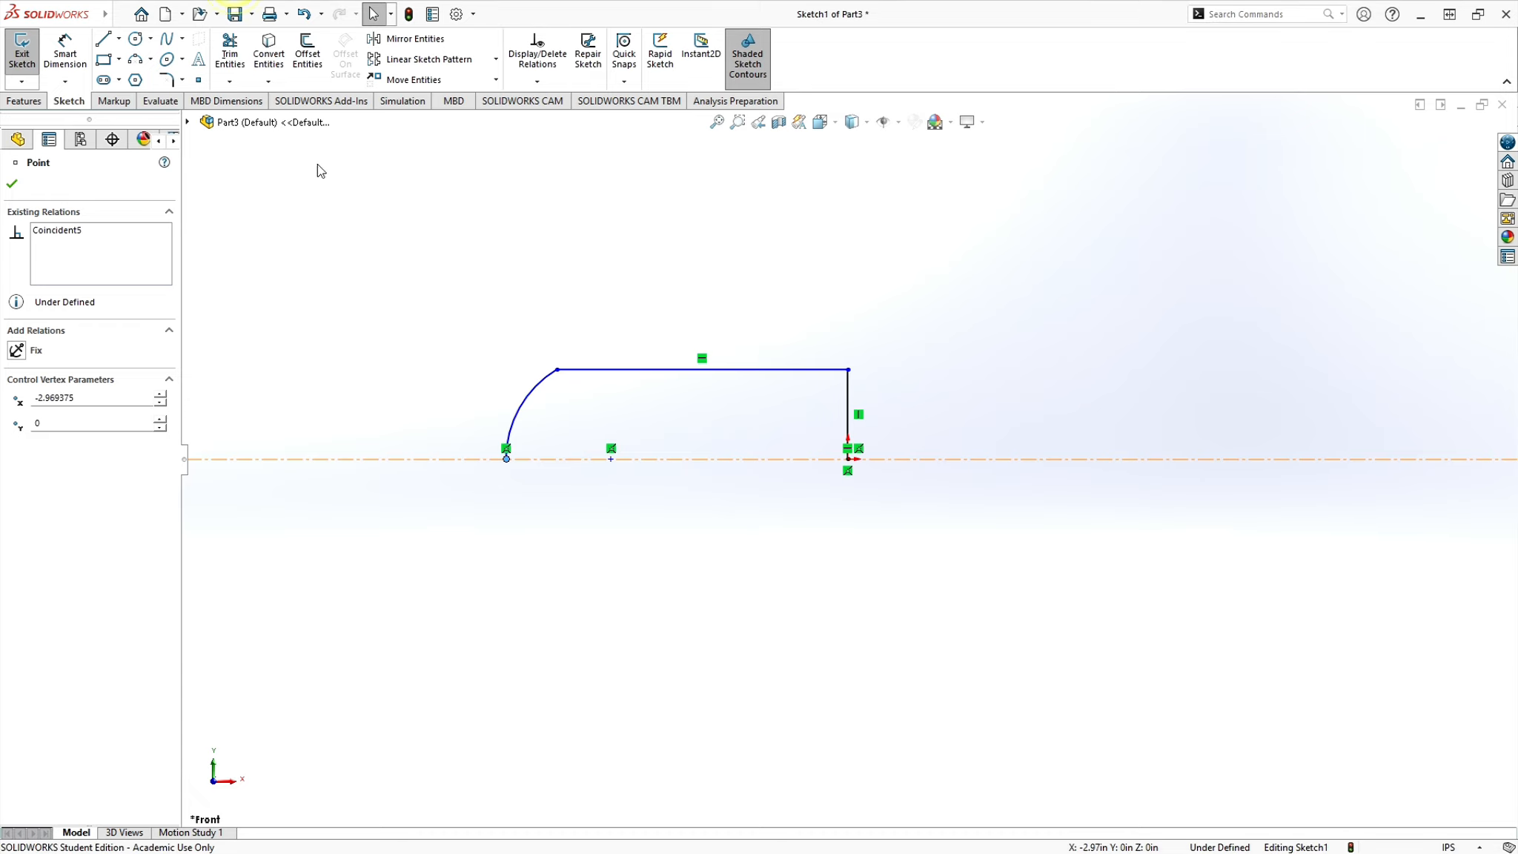
key(alt+Tab)
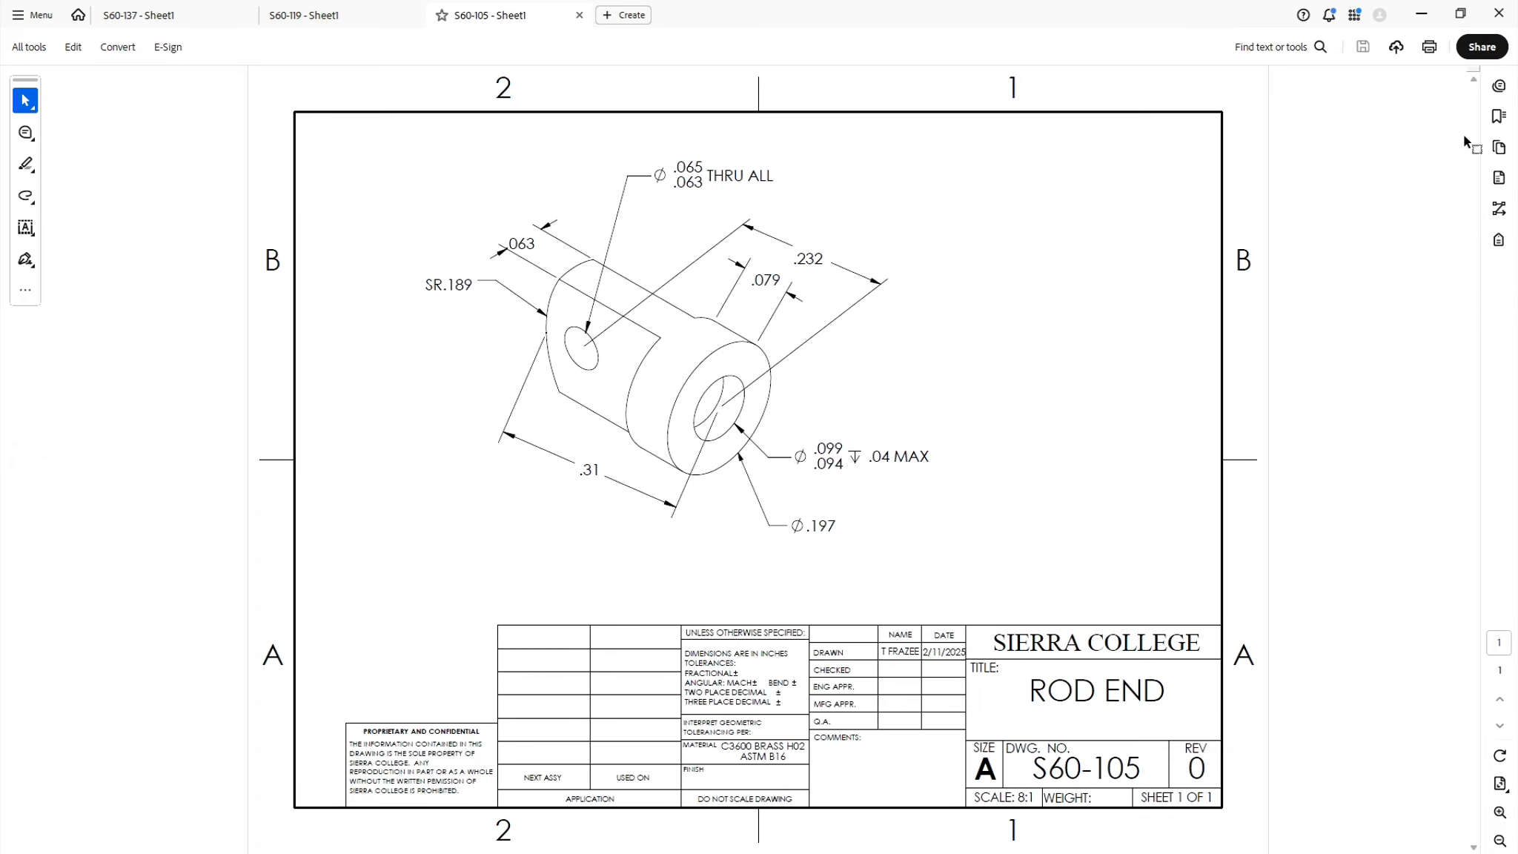
click(1420, 13)
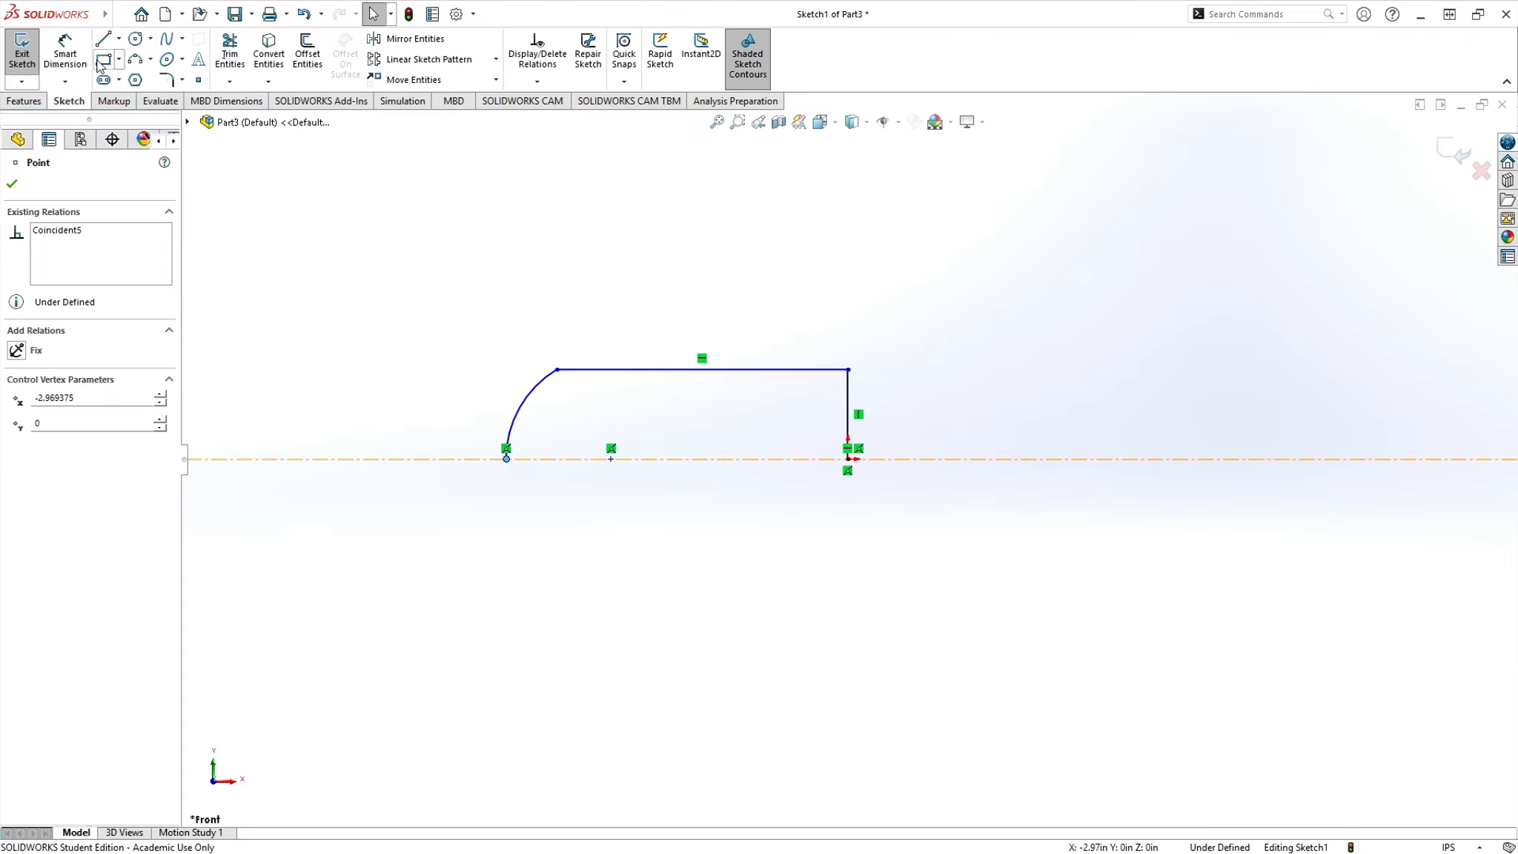
- Dimension the profile's diameter from the horizontal line across the centerline and set it to 0.197 in
click(65, 53)
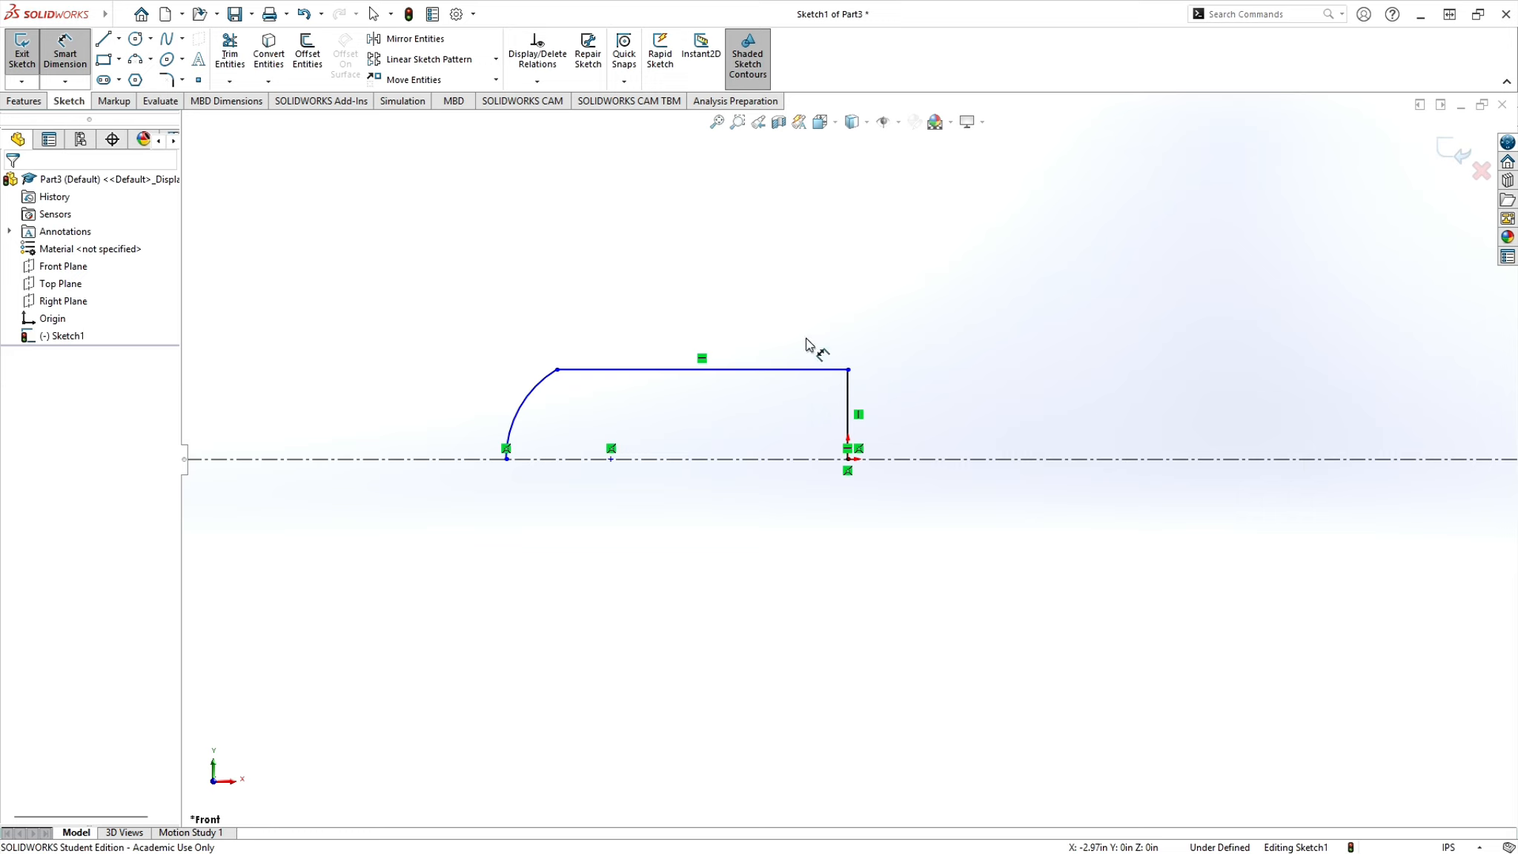
key(Escape)
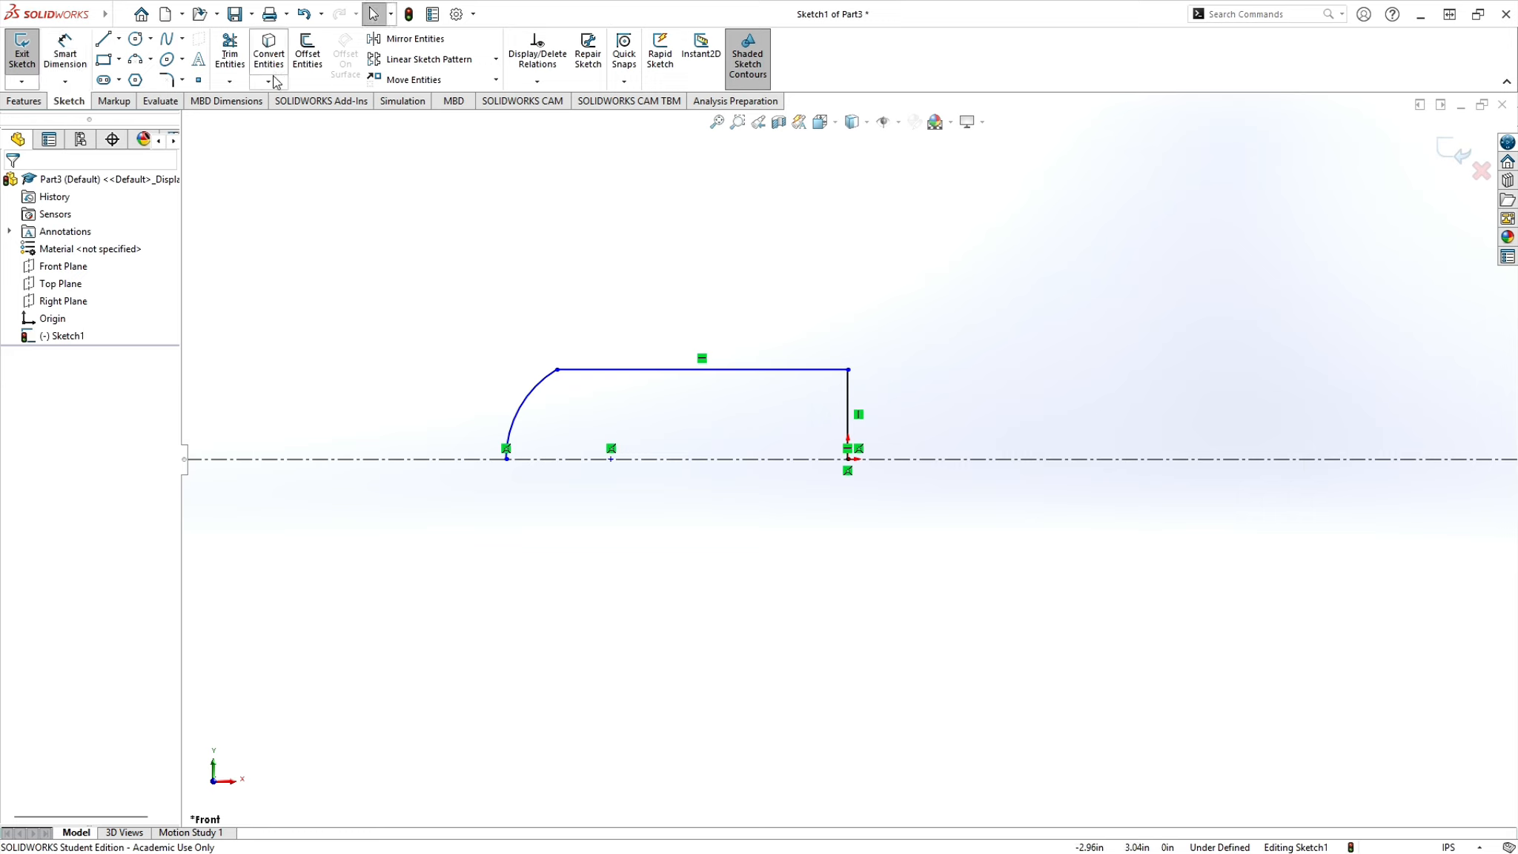
click(65, 53)
click(739, 370)
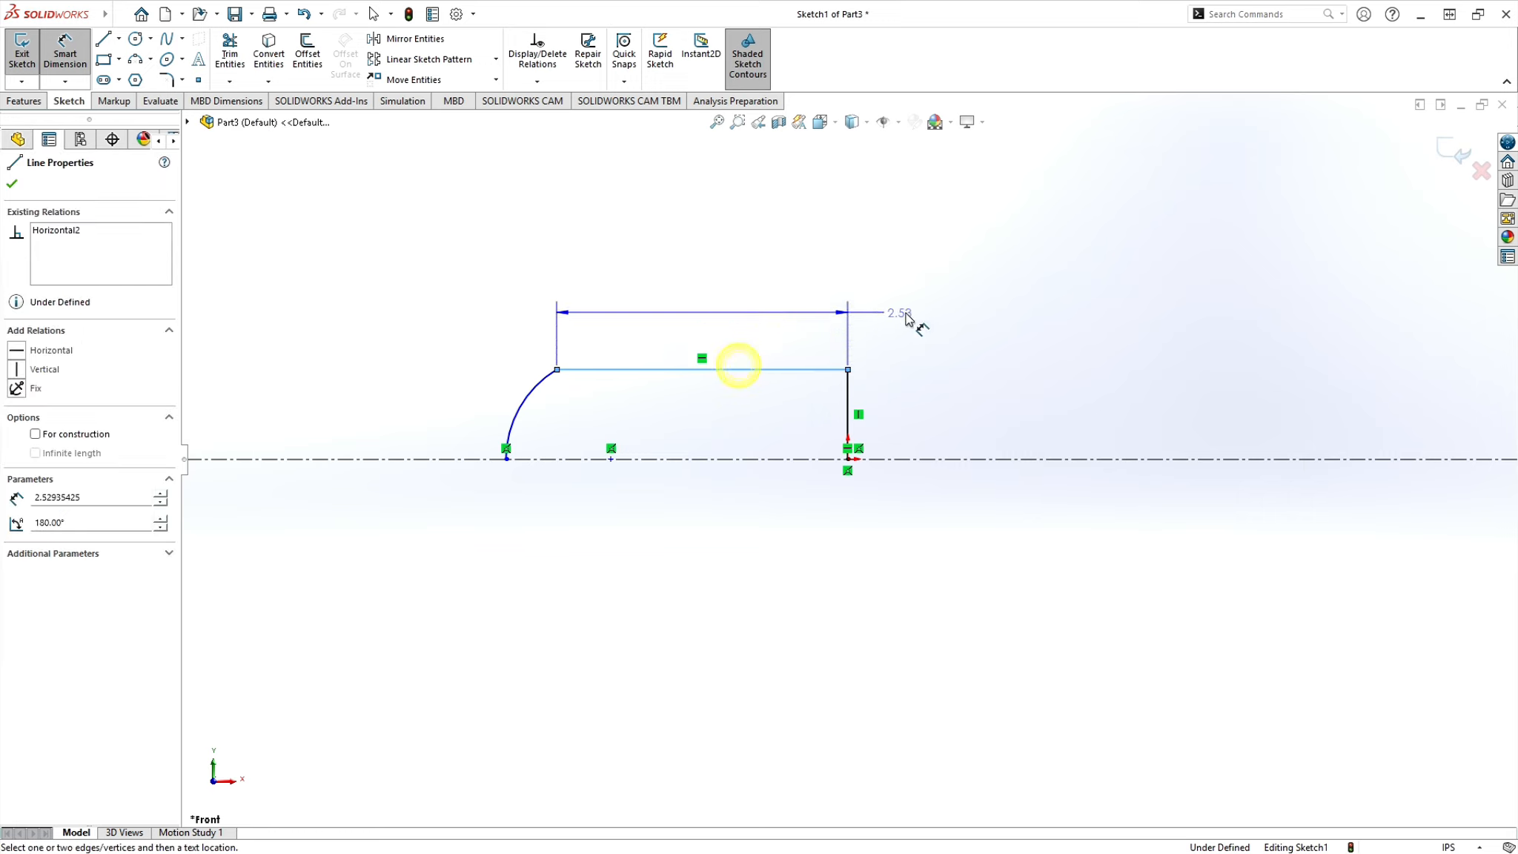
click(1001, 461)
click(1000, 461)
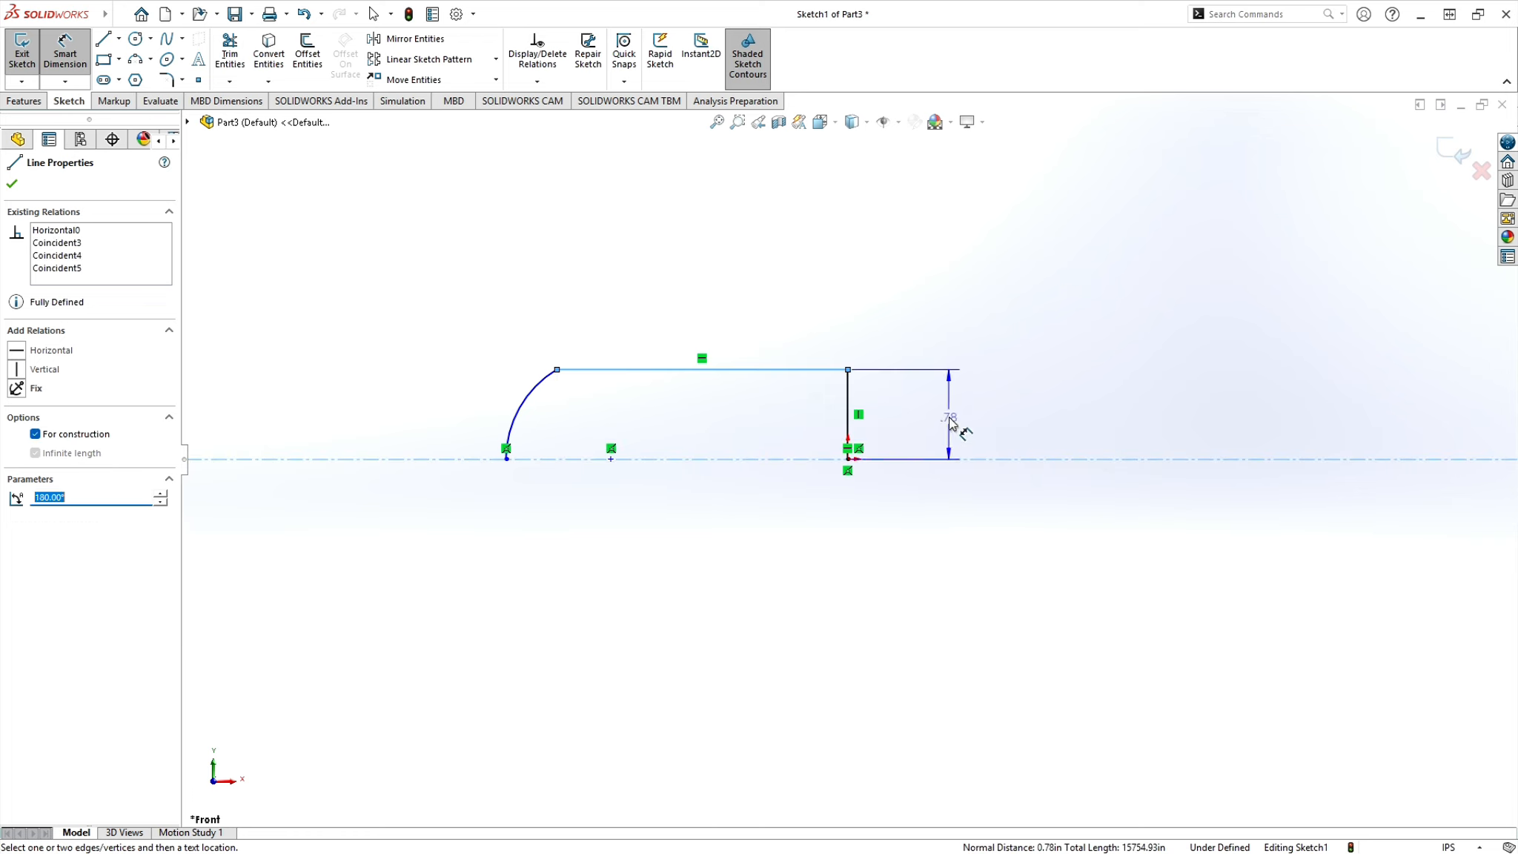
click(965, 501)
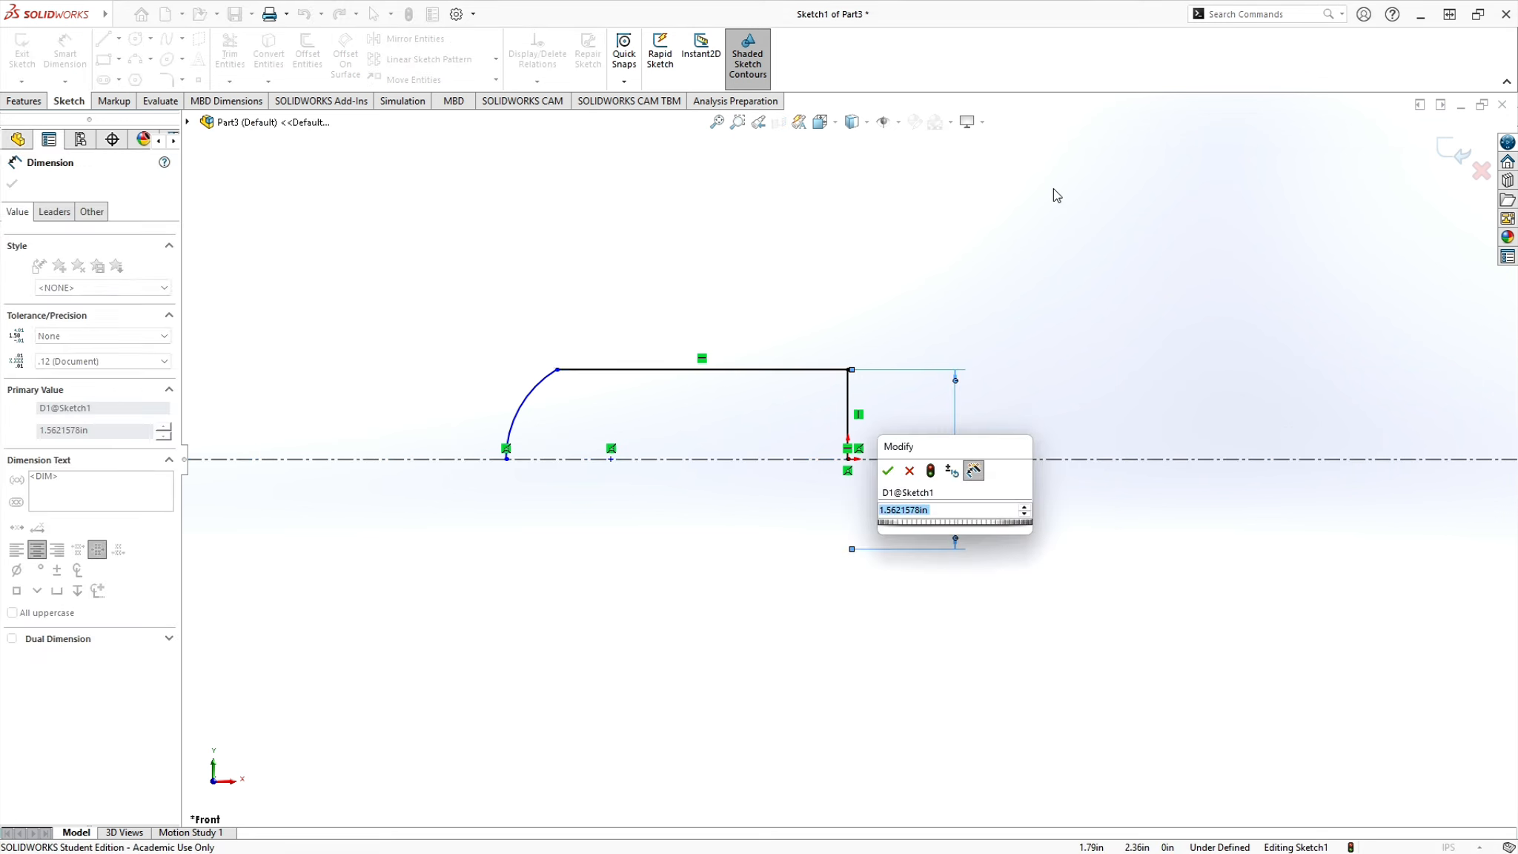
text(.197)
key(BackSpace)
key(BackSpace)
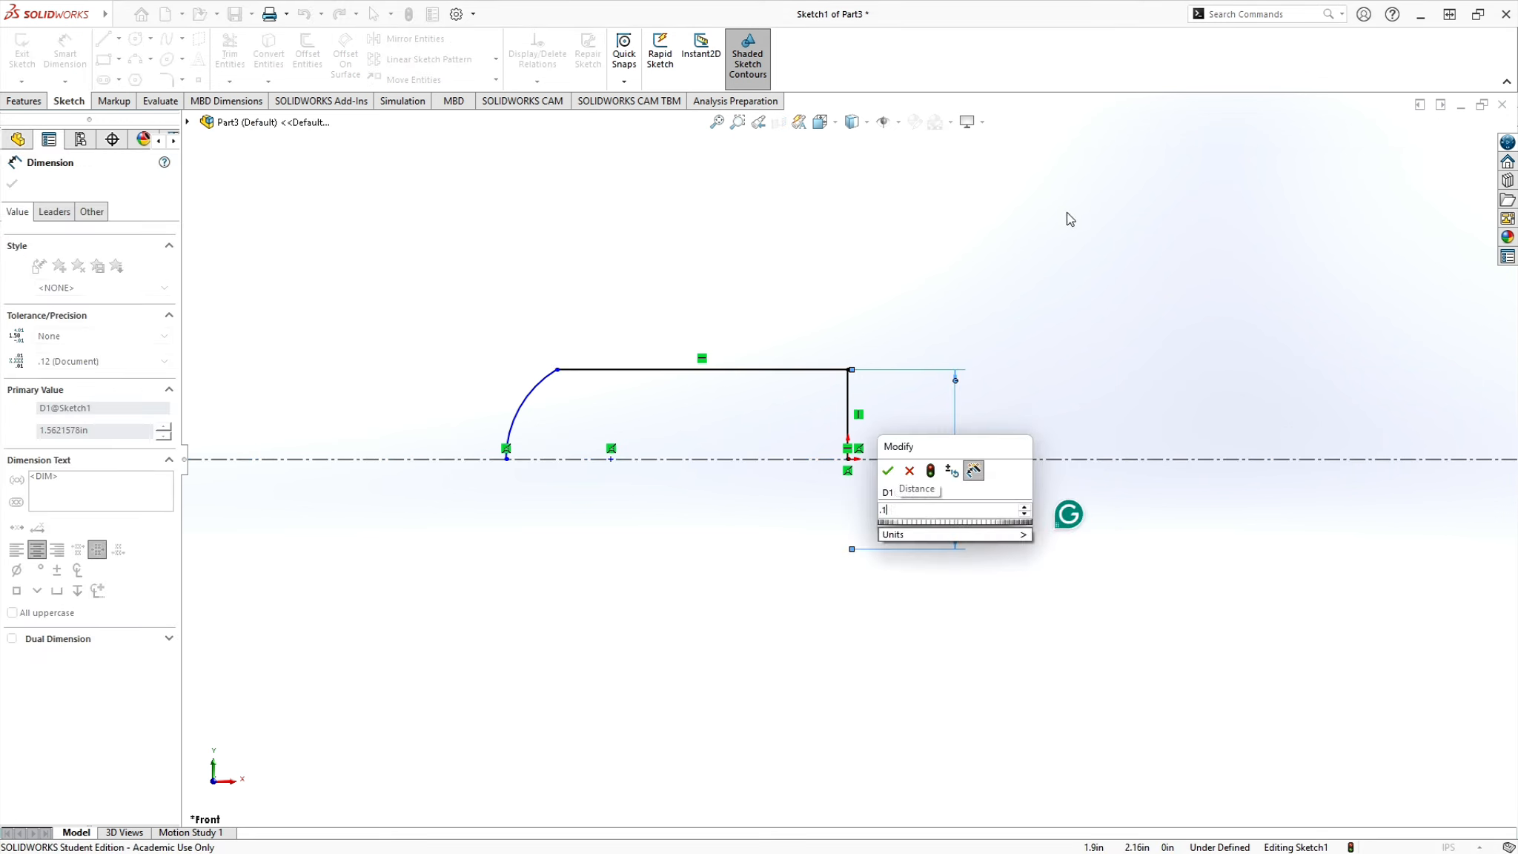
text(79)
key(Return)
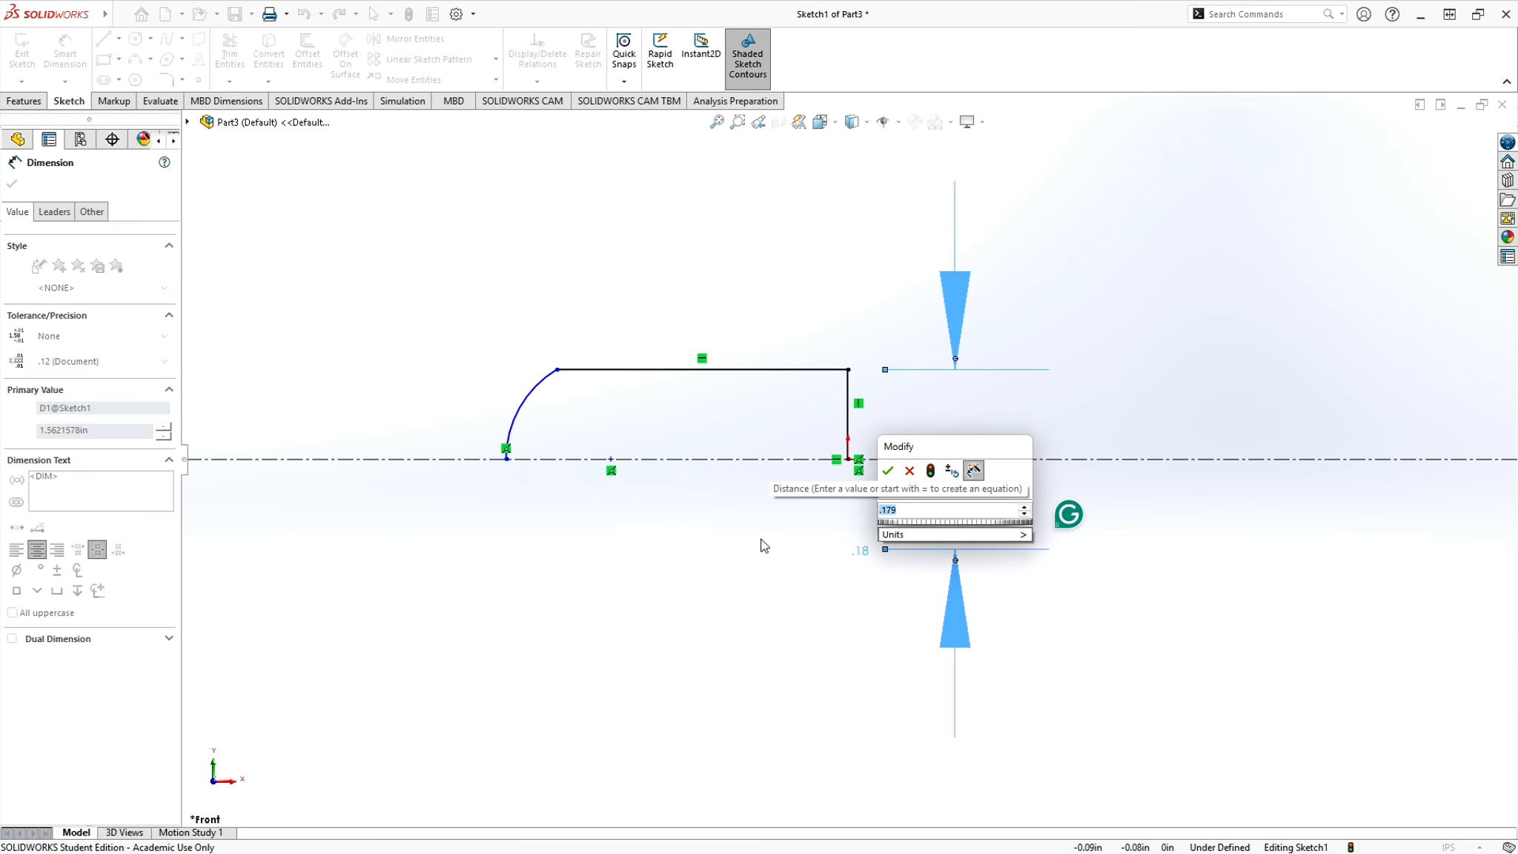
text(.197)
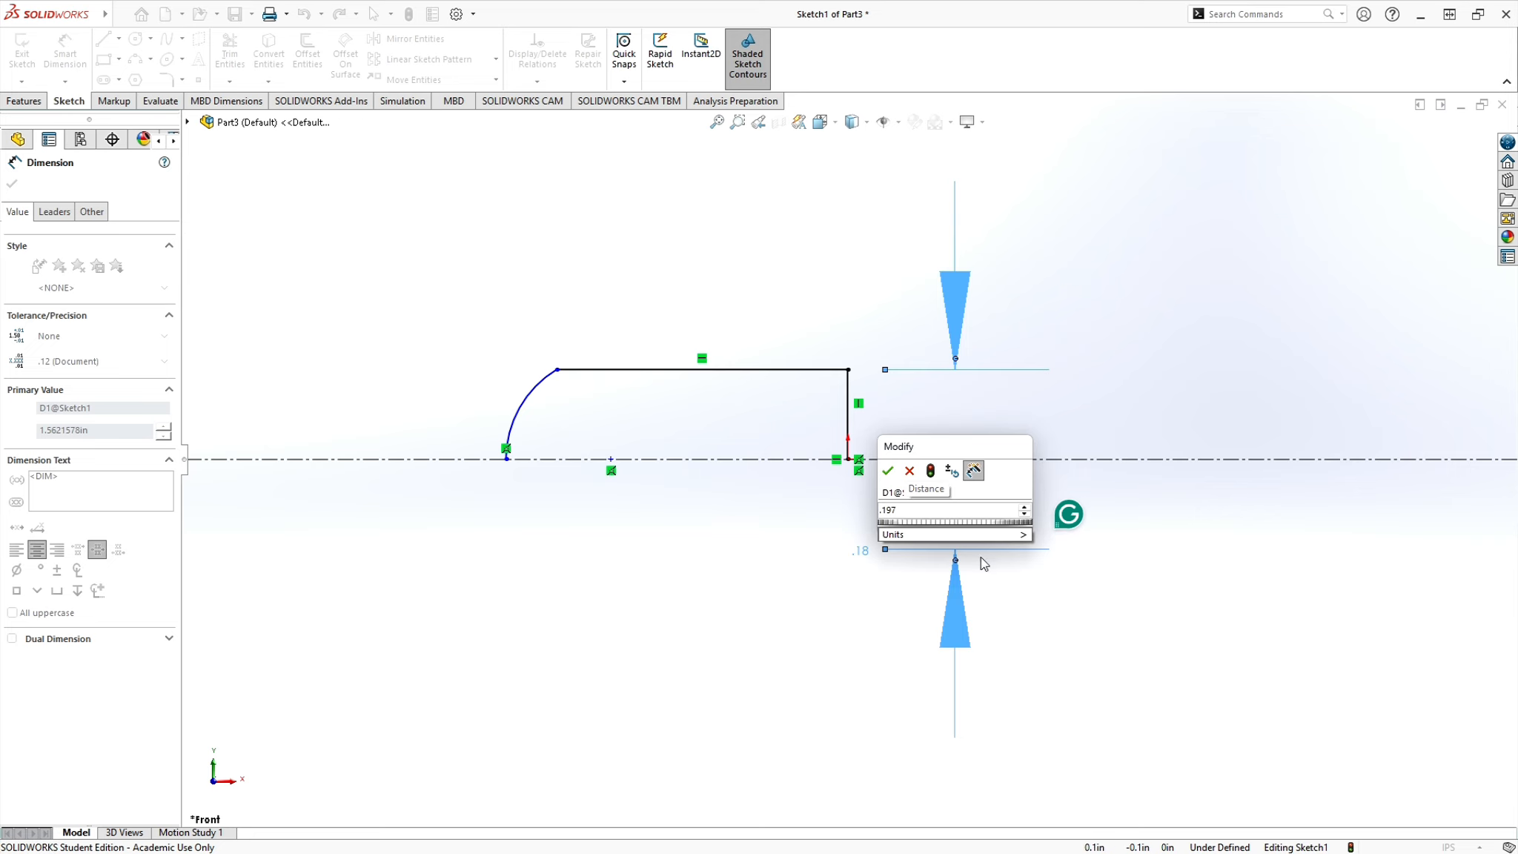
click(887, 473)
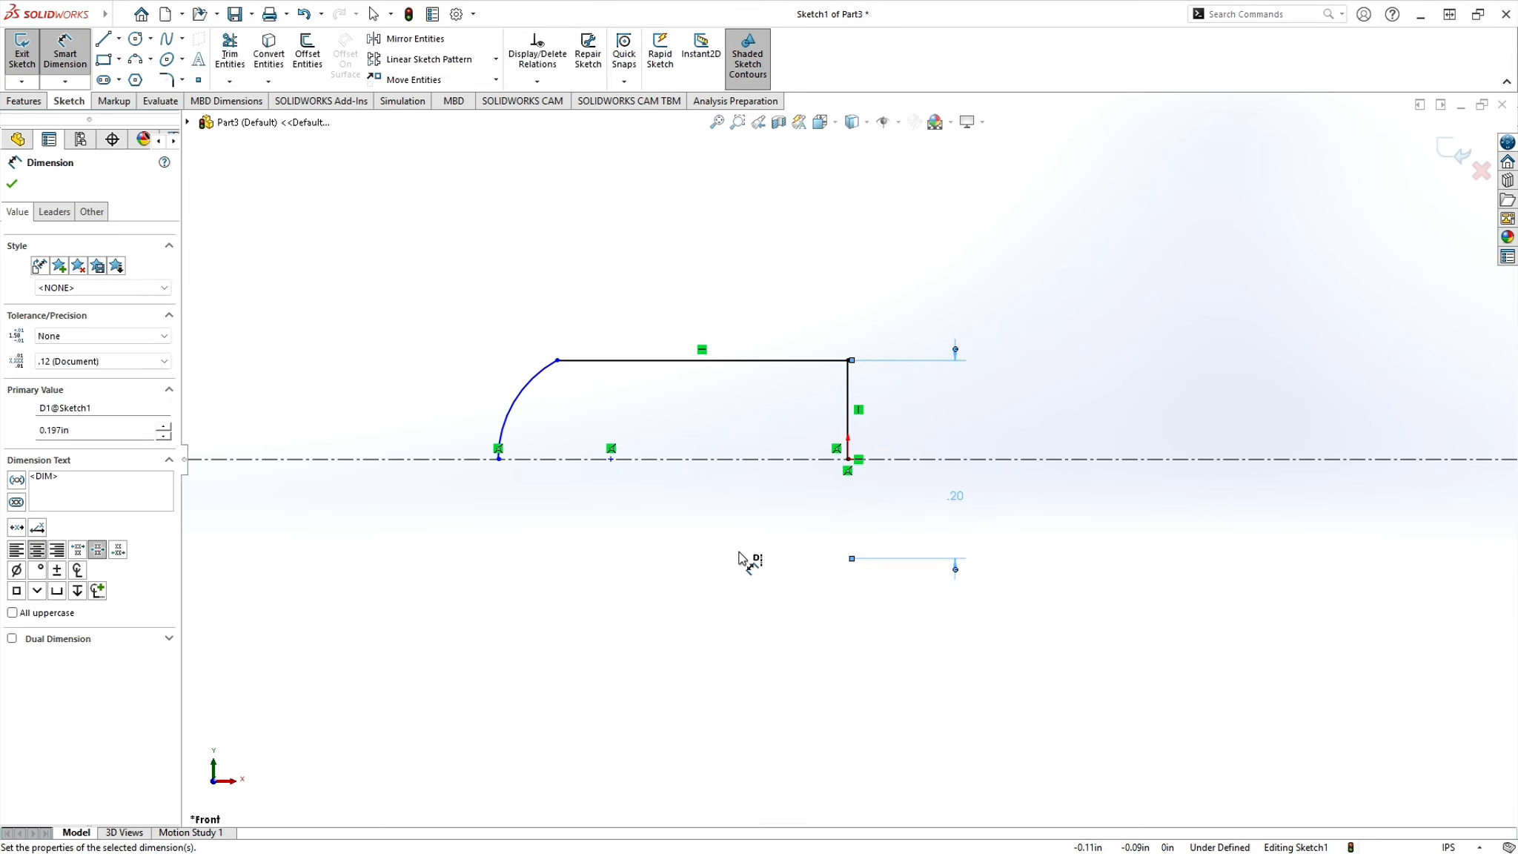
- Set the 0.197 in diameter dimension's precision to three decimal places (.123)
click(142, 361)
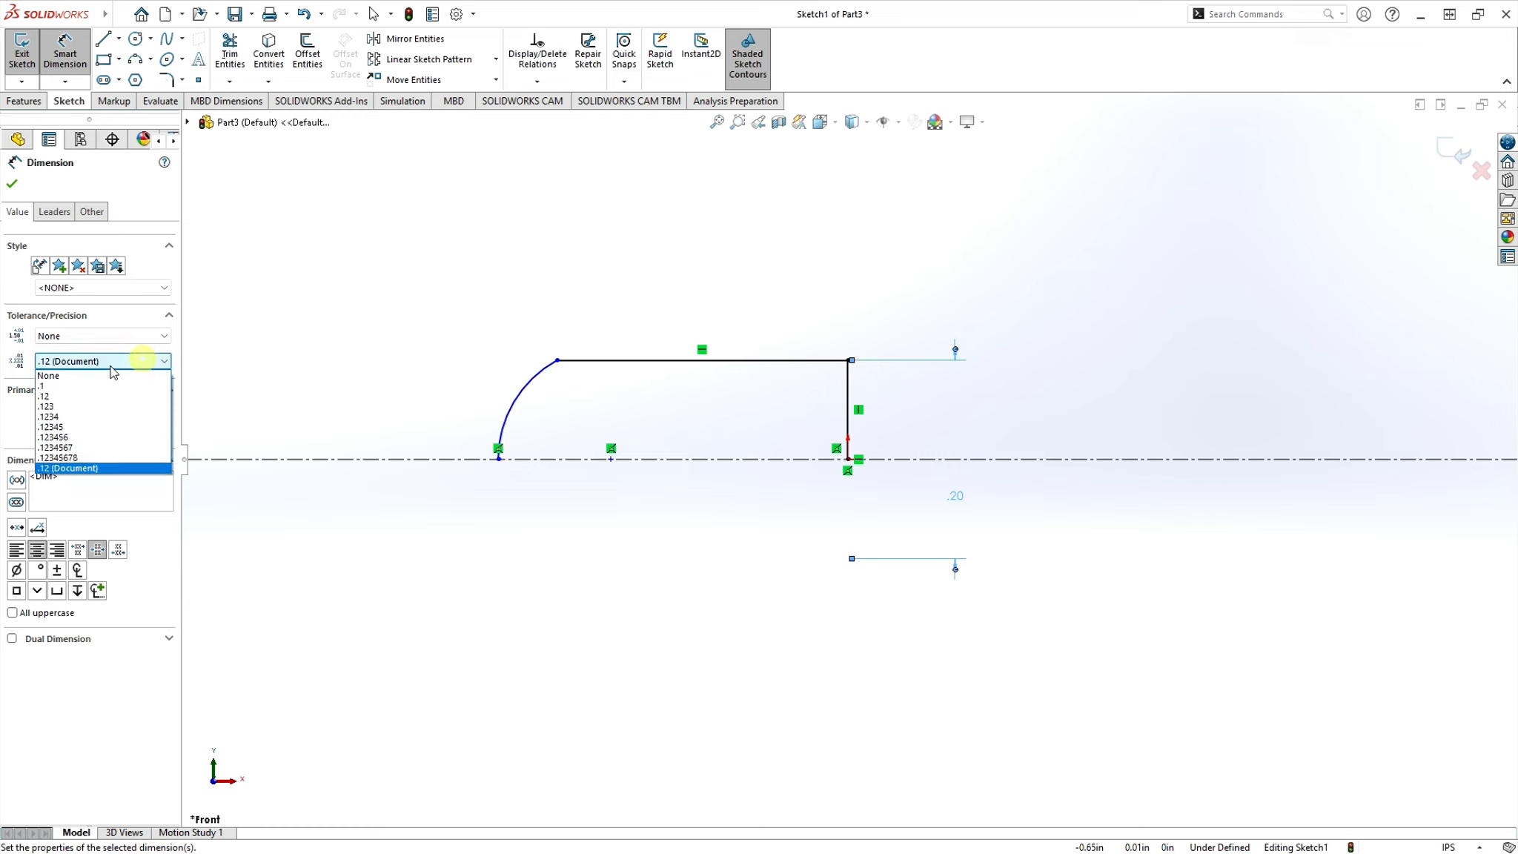
click(63, 406)
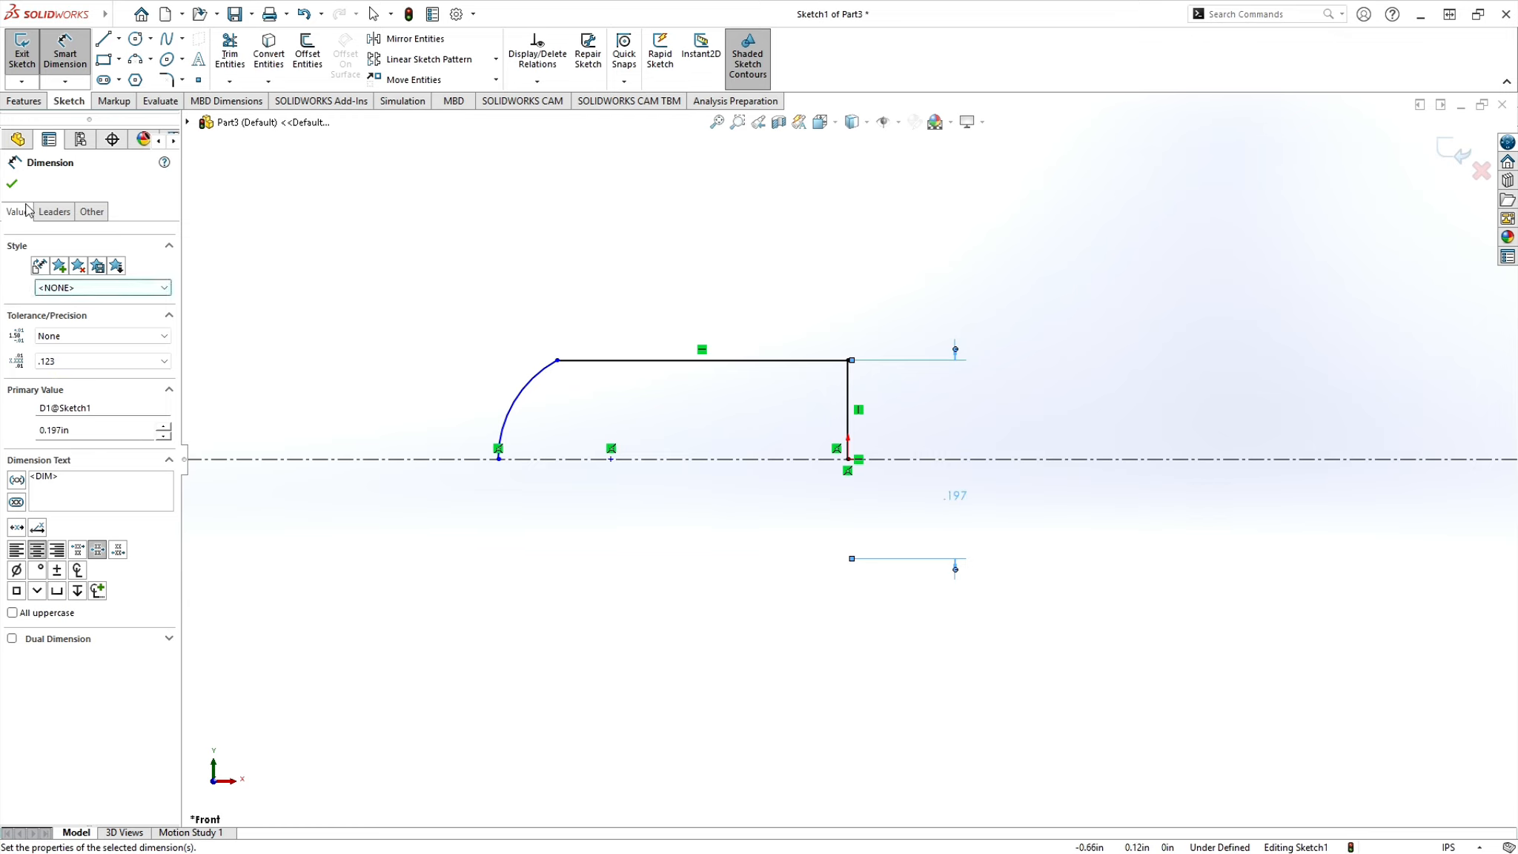
click(12, 183)
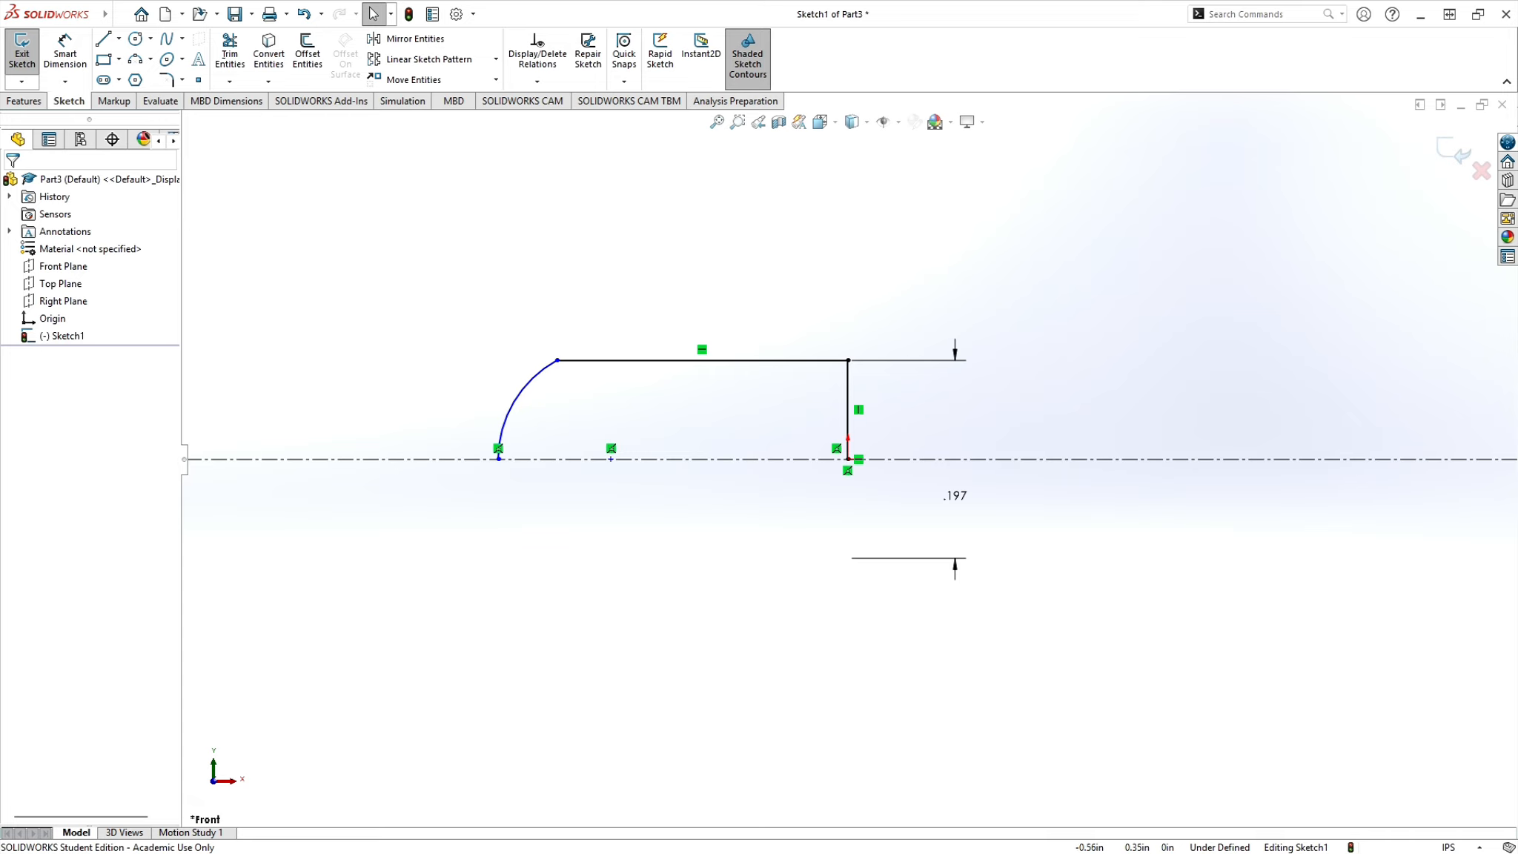
- Check the arc radius in the S60-105 drawing, then dimension the profile's arc with a radius of 0.189 in
key(alt+Tab)
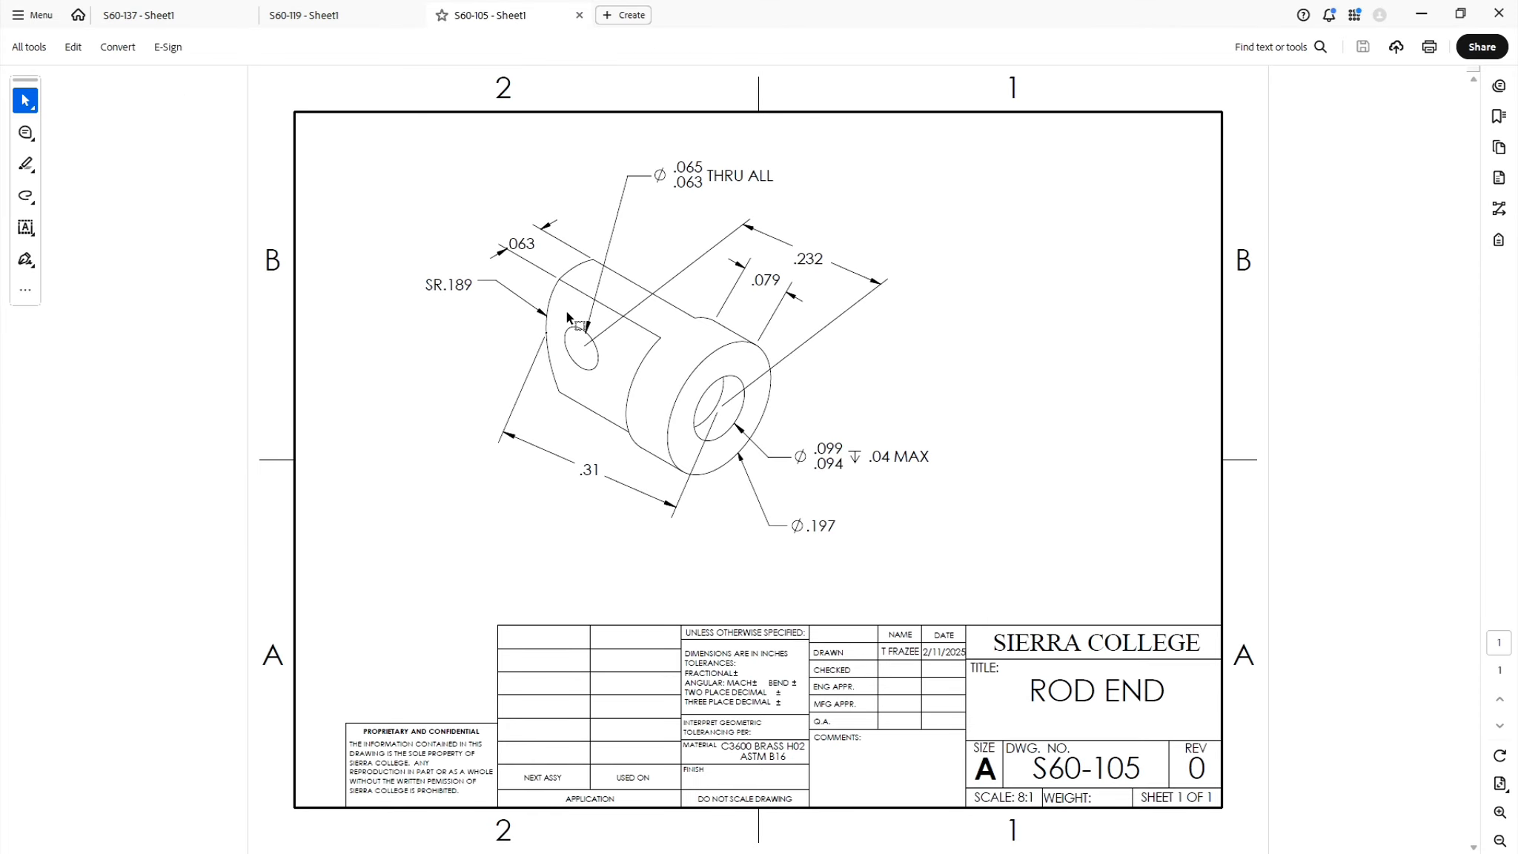
click(1421, 17)
click(66, 53)
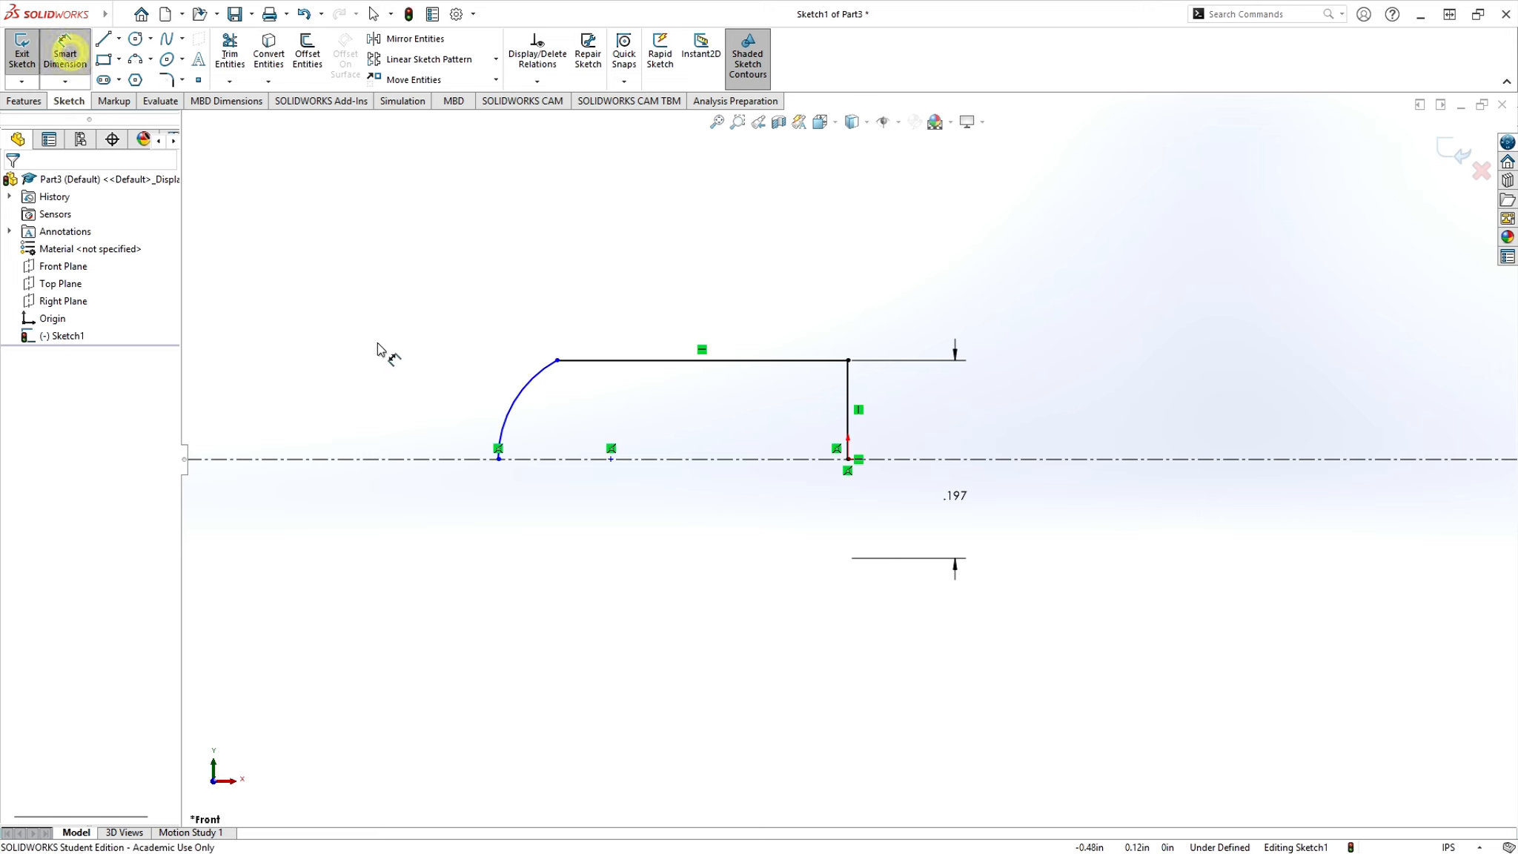
click(520, 391)
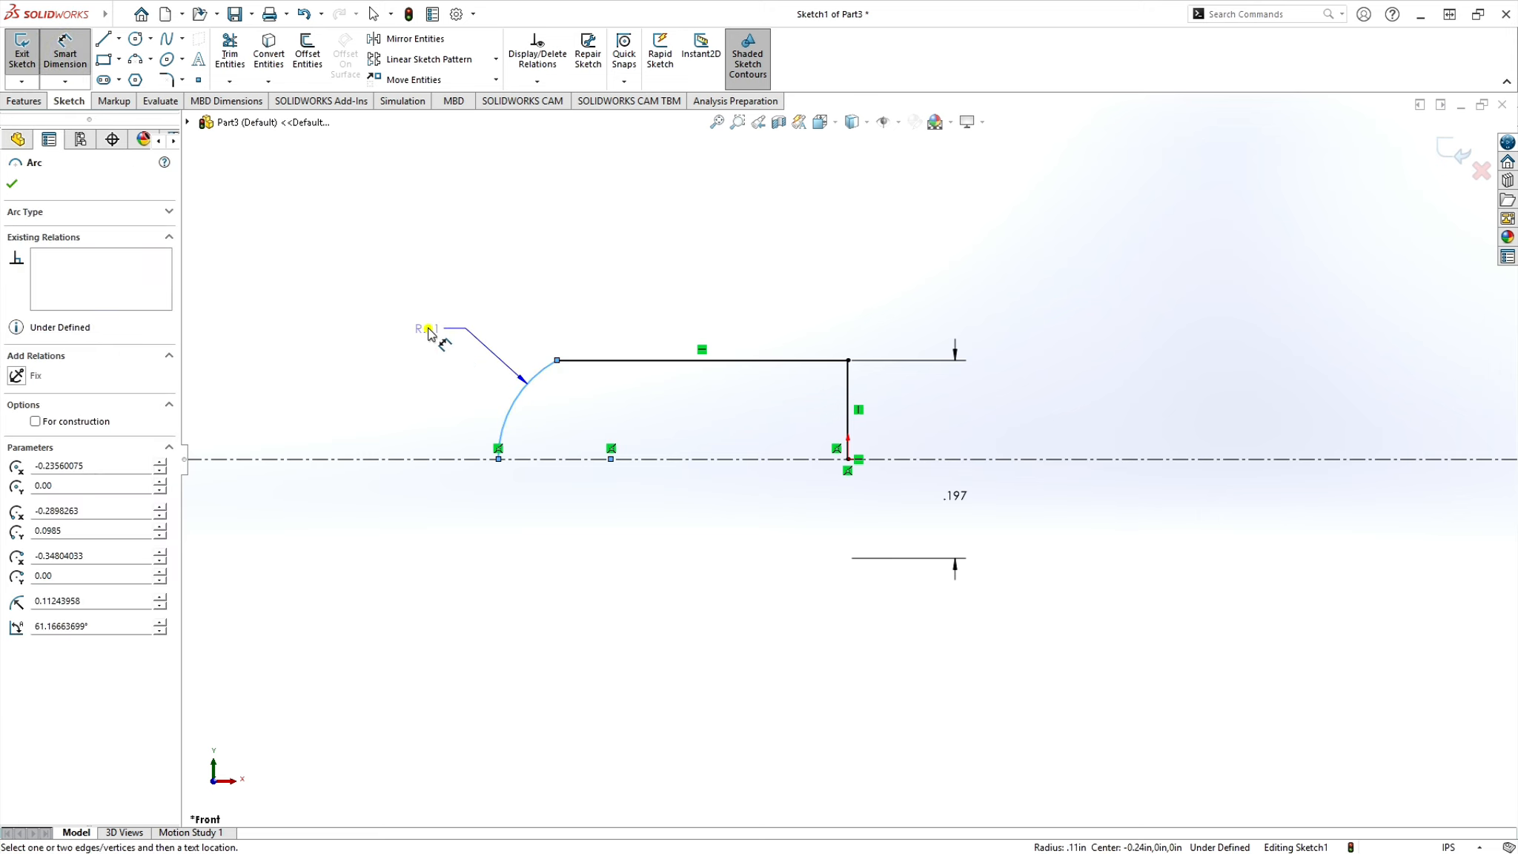
click(449, 318)
text(.189)
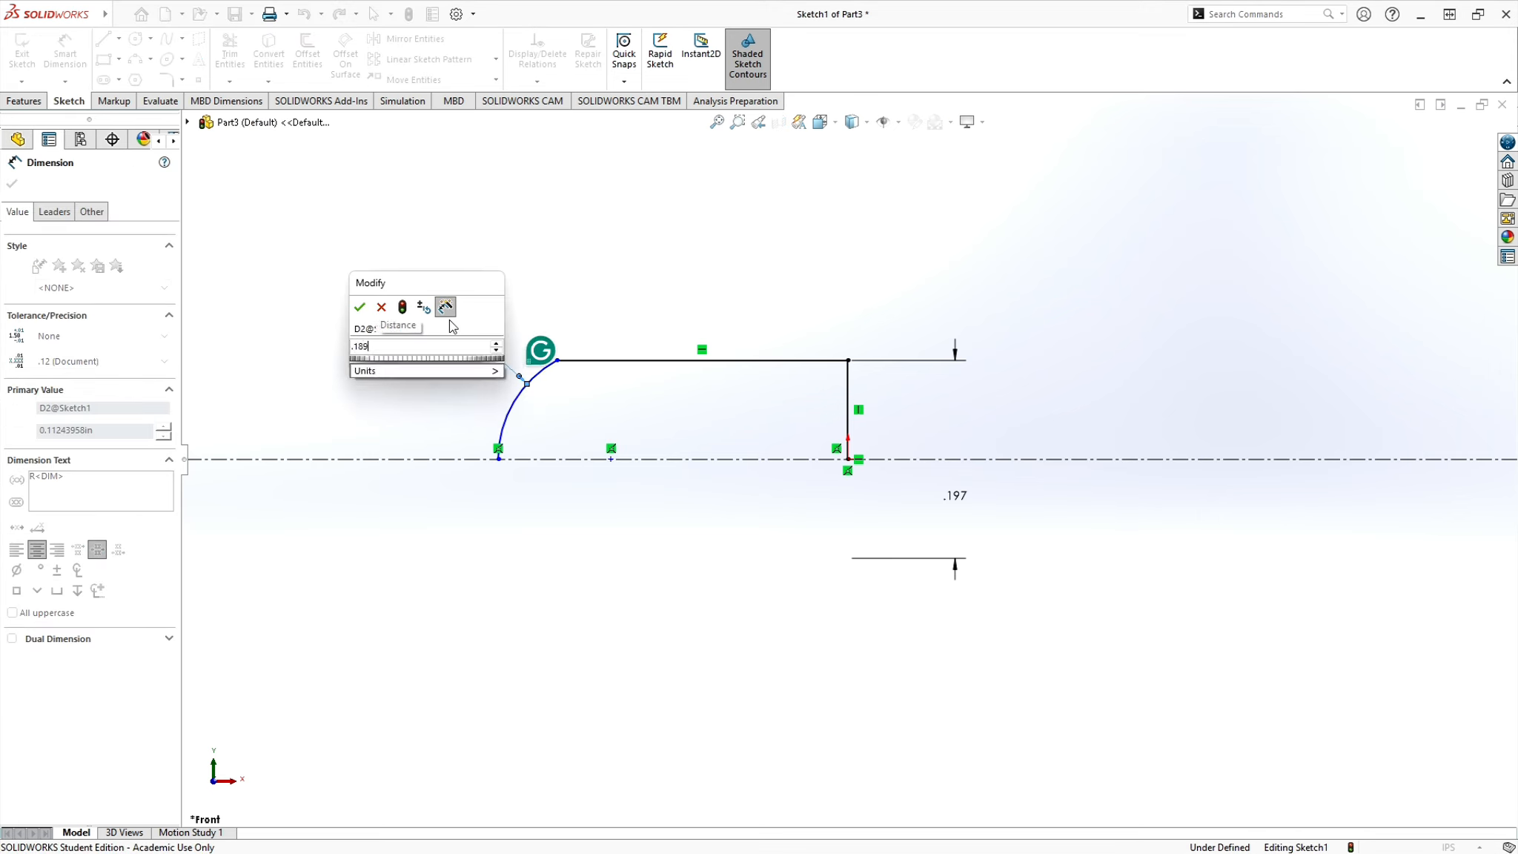
click(359, 306)
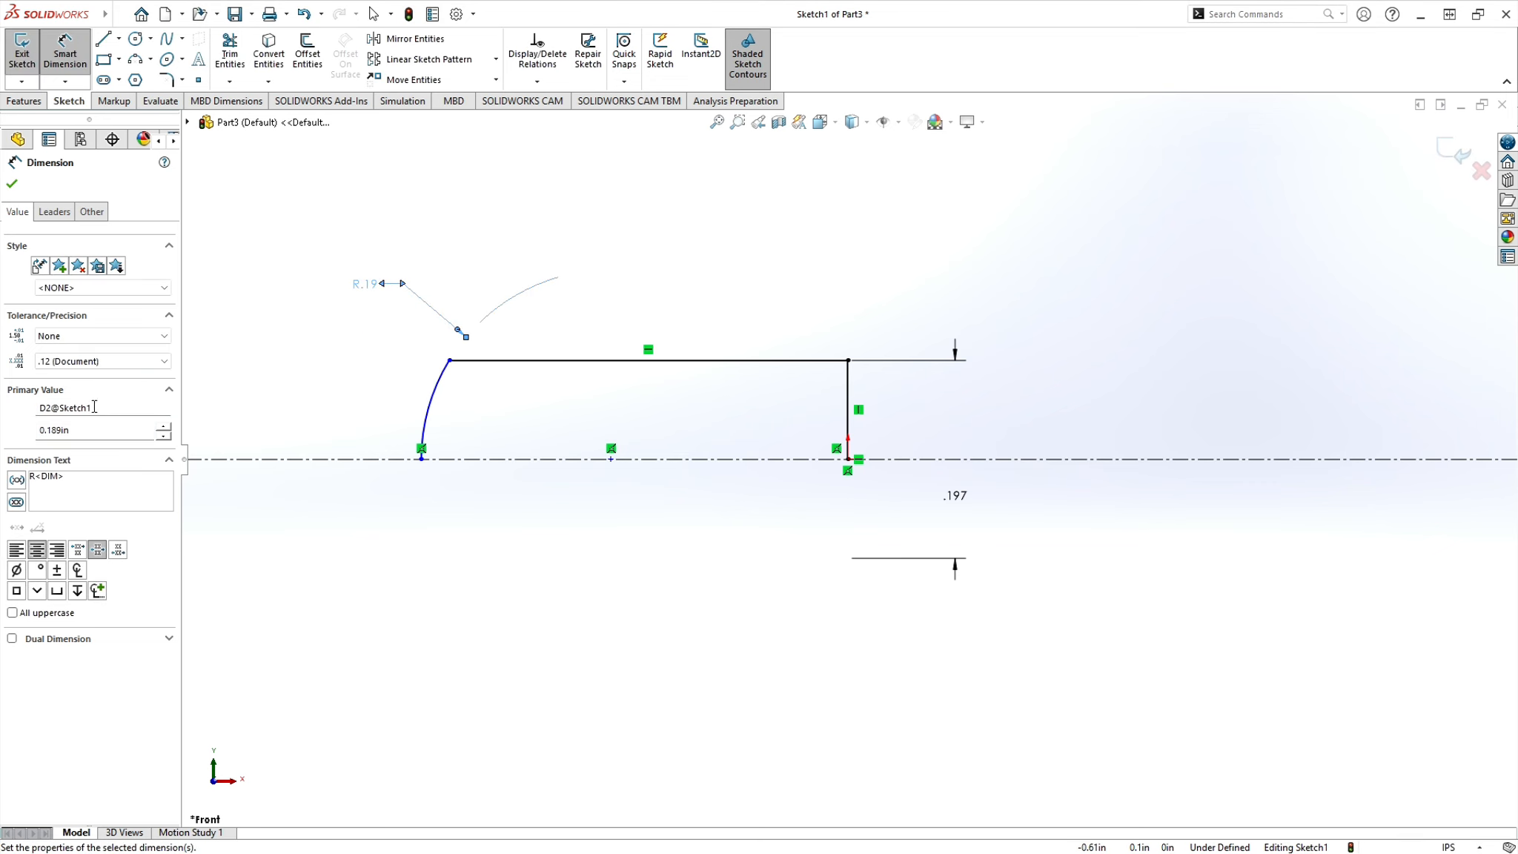
- Show the arc's radius dimension with three decimal places (.123) and move its text beside the arc, just above the centerline
click(97, 361)
click(74, 405)
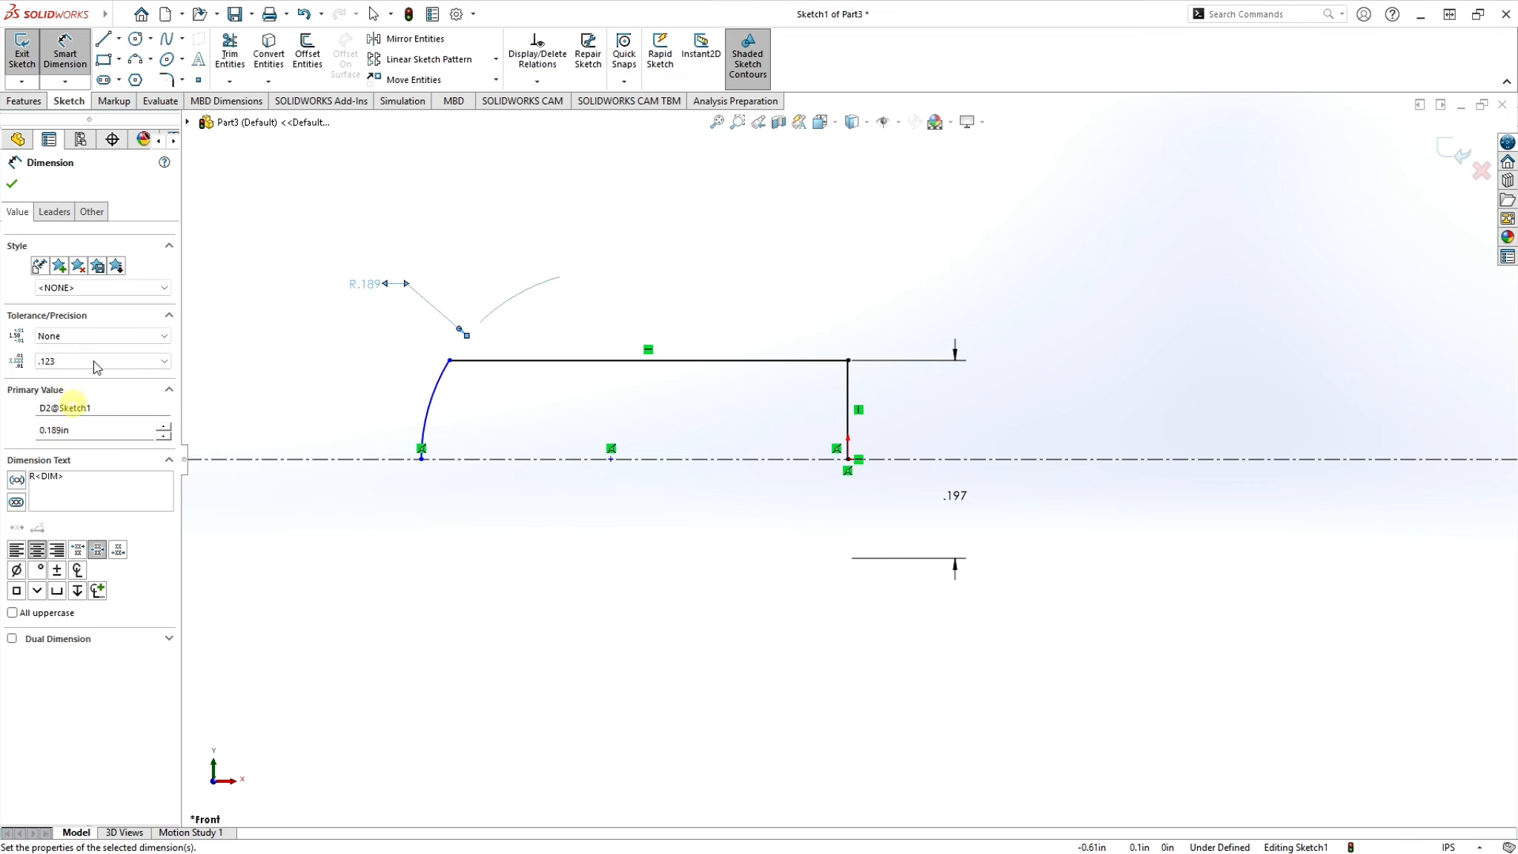
click(12, 183)
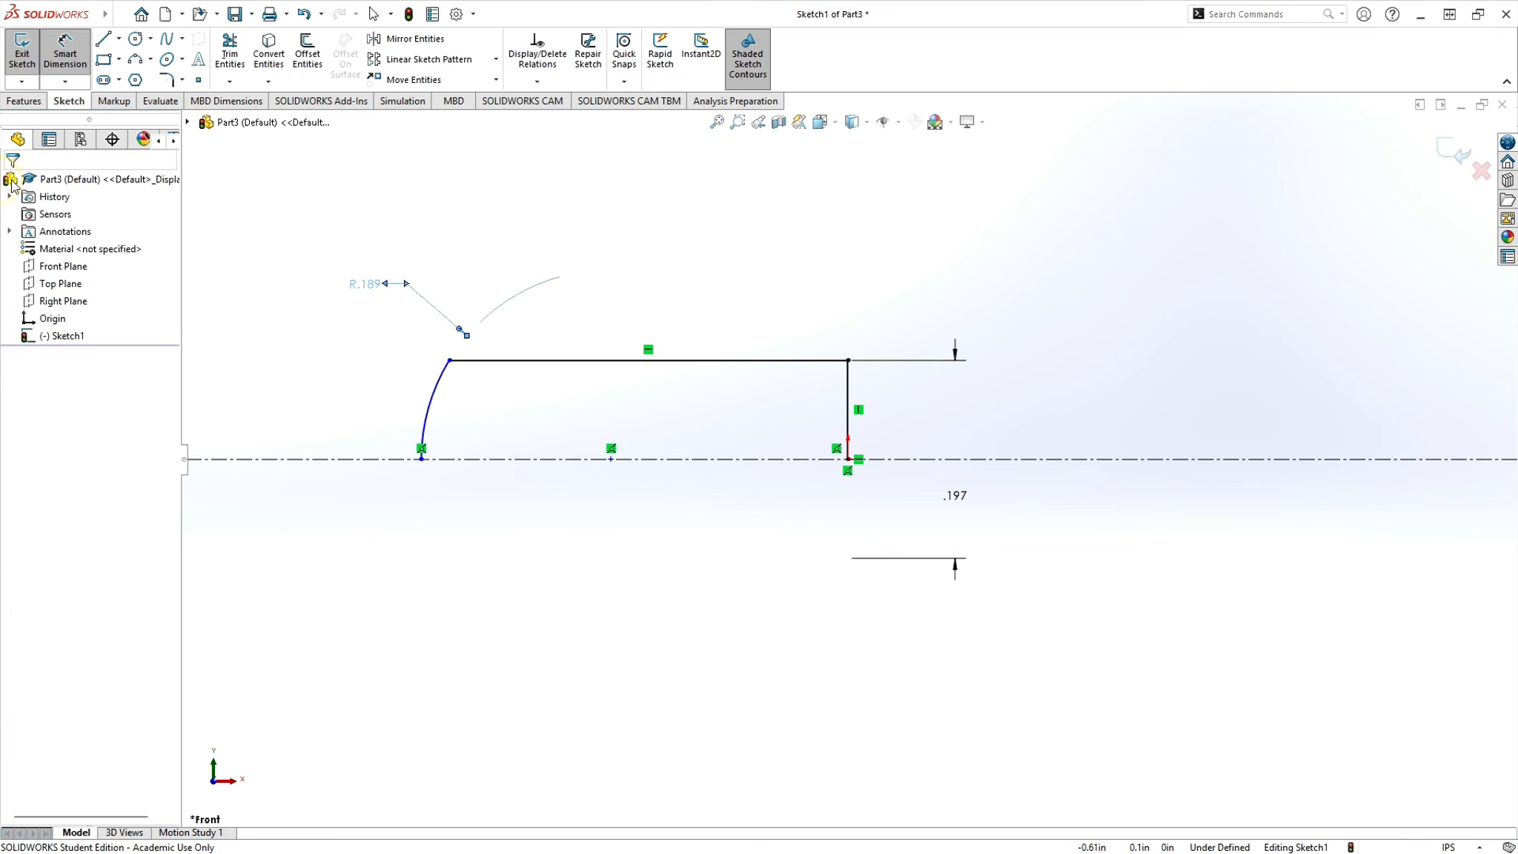
drag(377, 288, 330, 381)
click(542, 572)
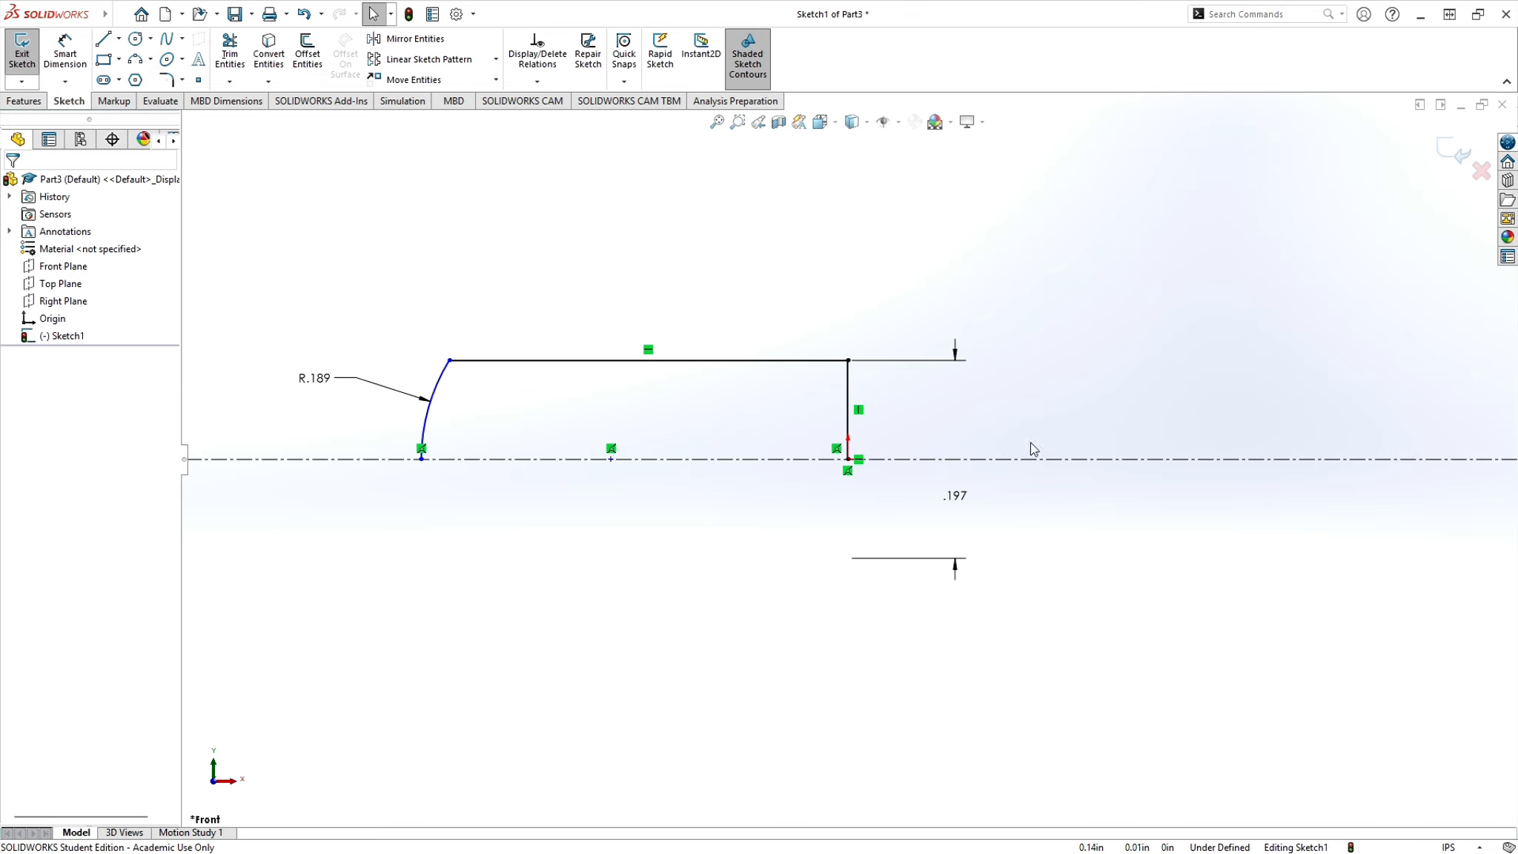
- Dimension the overall length from the vertical line to the arc's endpoint on the centerline as 0.31 in, checking the drawing for the value
click(71, 71)
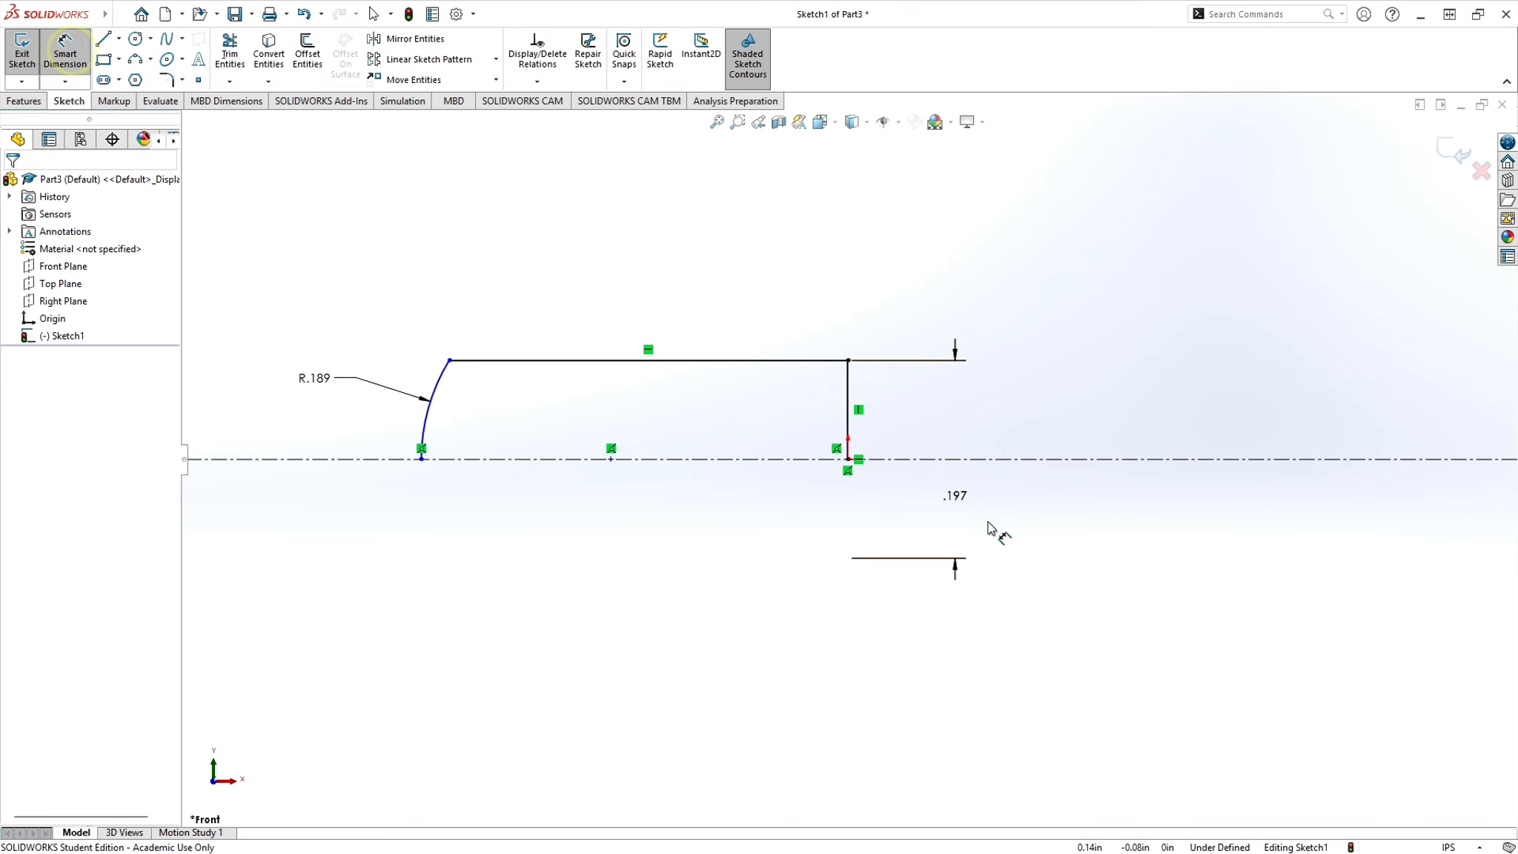
click(850, 385)
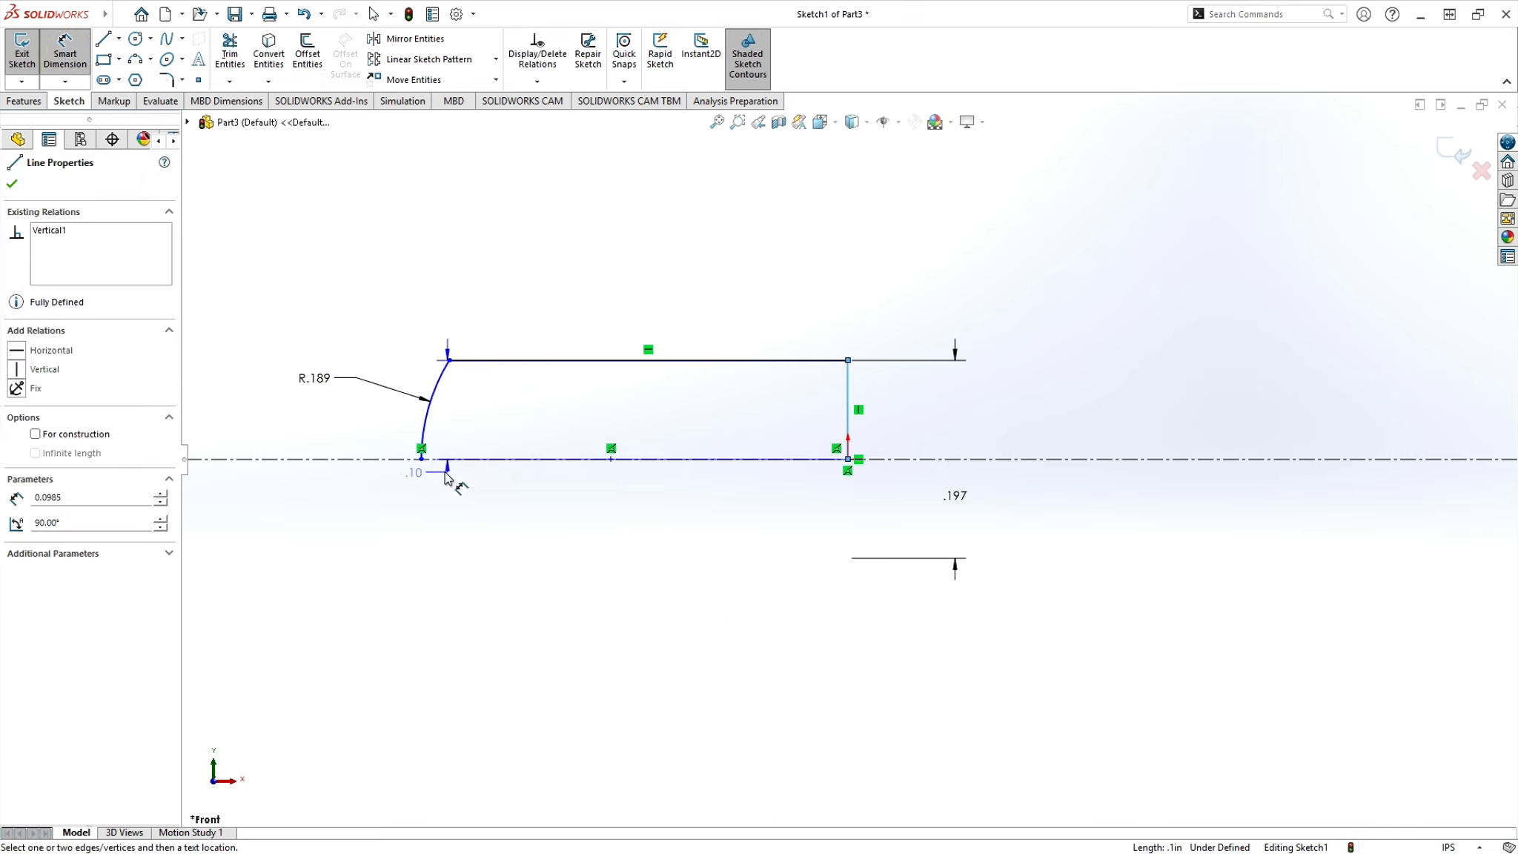
click(420, 460)
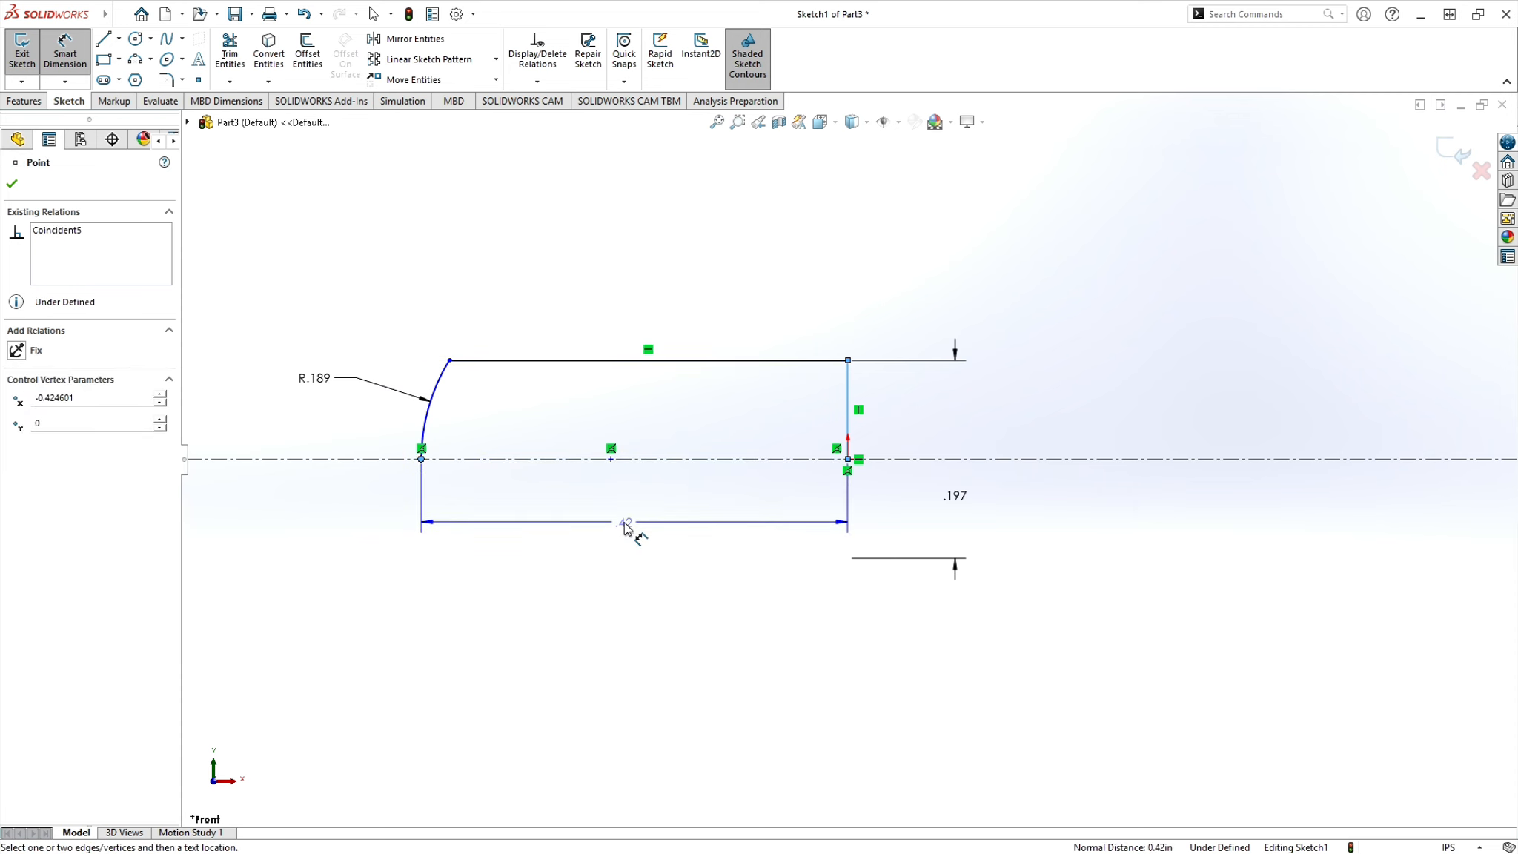
click(625, 528)
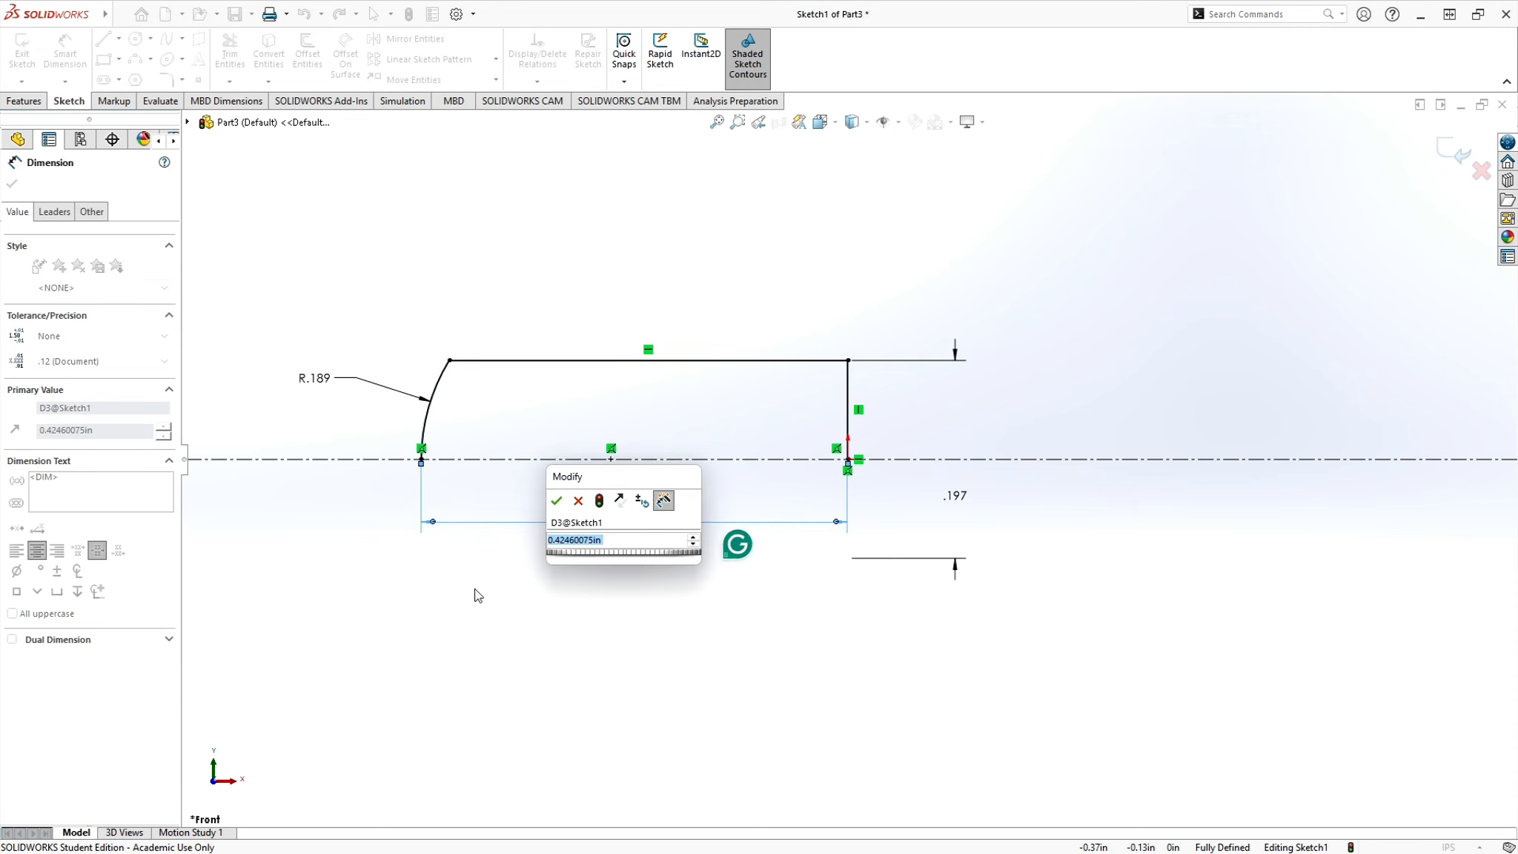
click(231, 2)
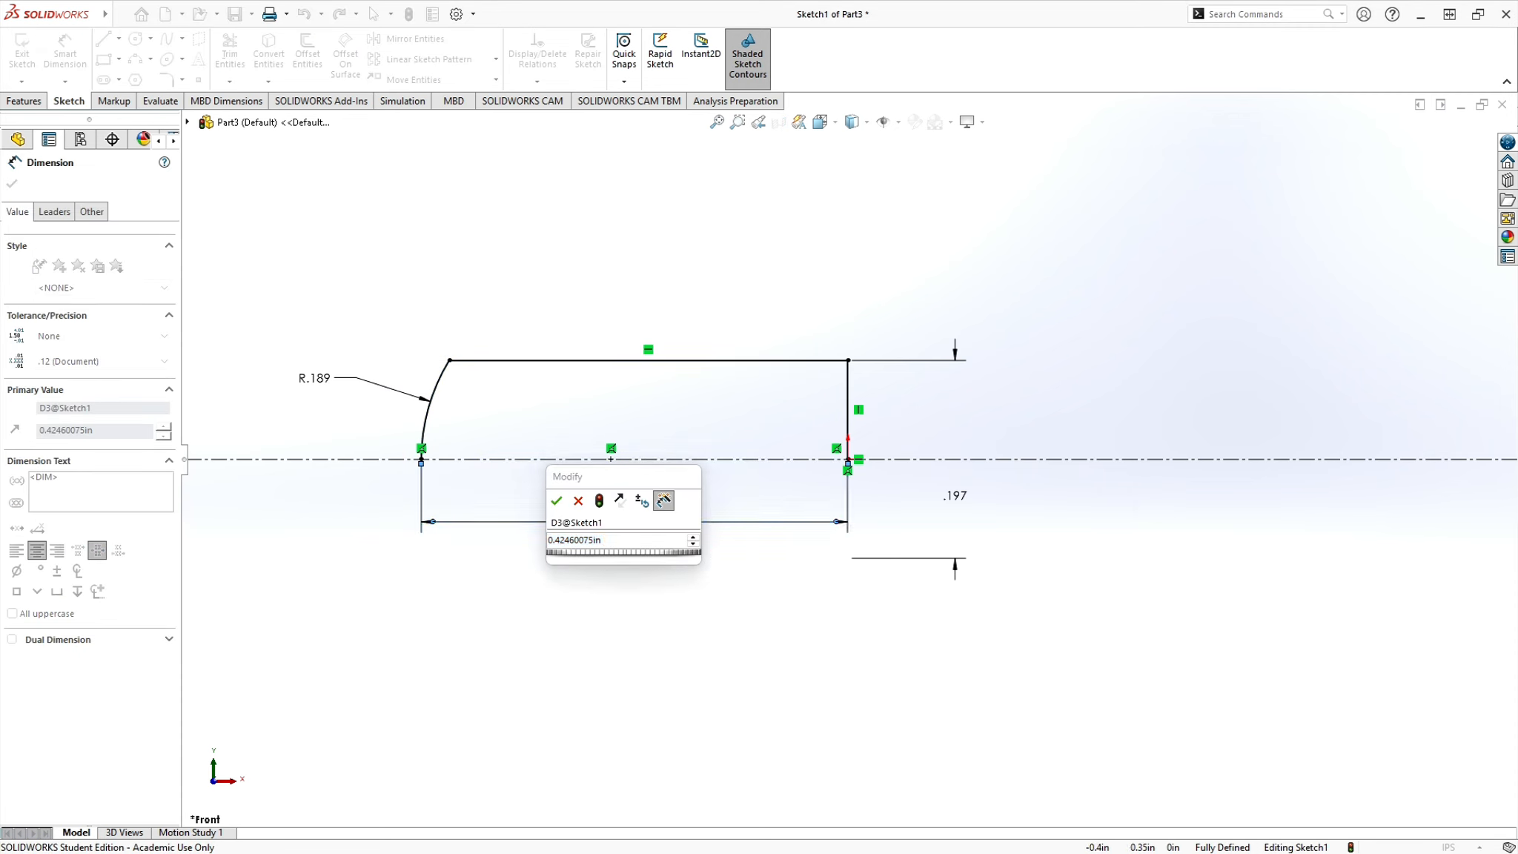
key(alt+Tab)
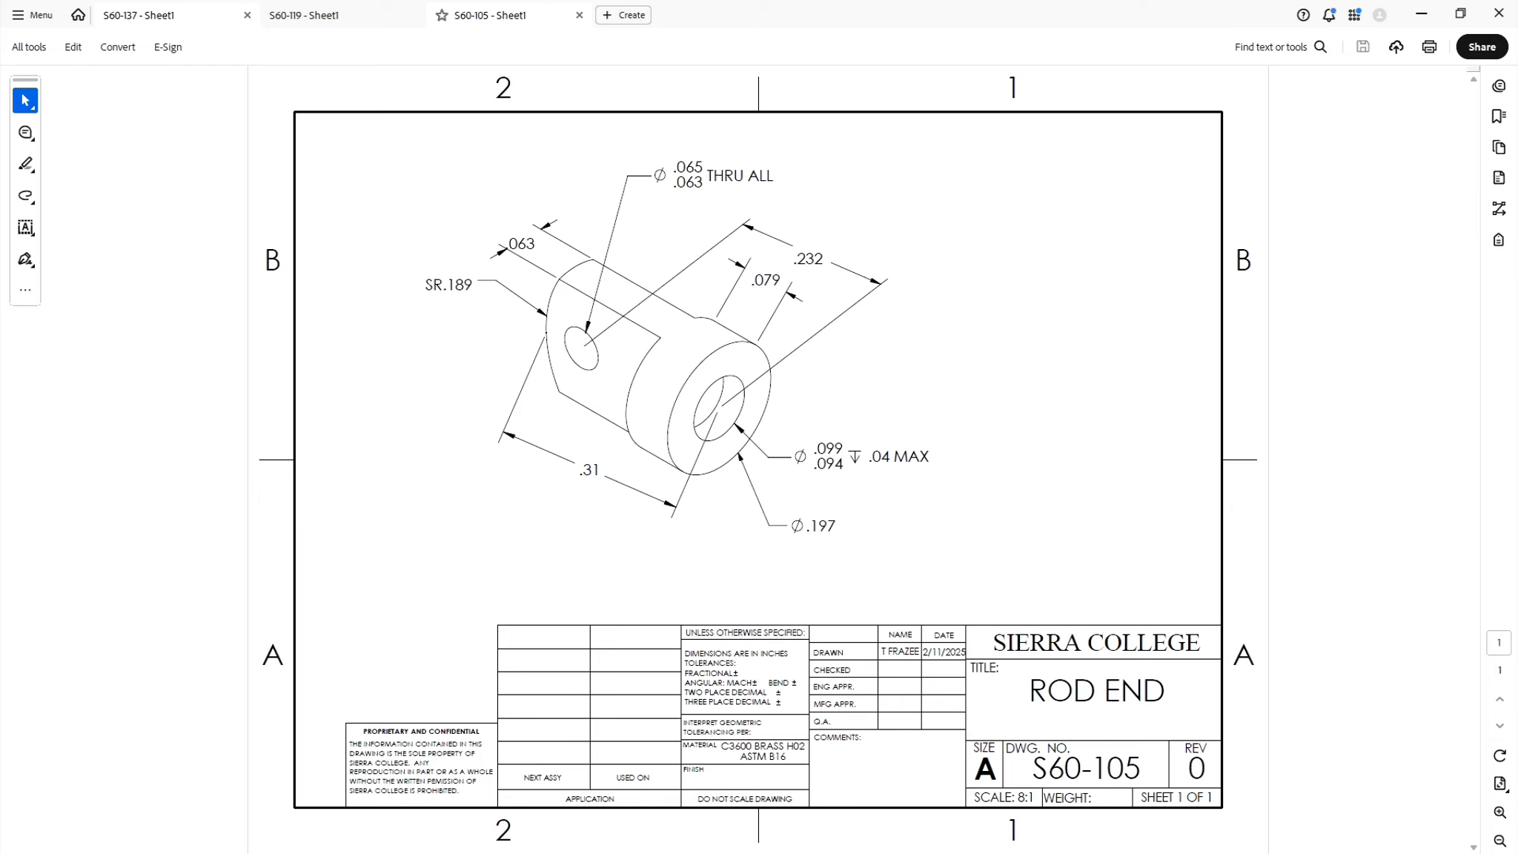
key(alt+Tab)
text(.31)
key(Return)
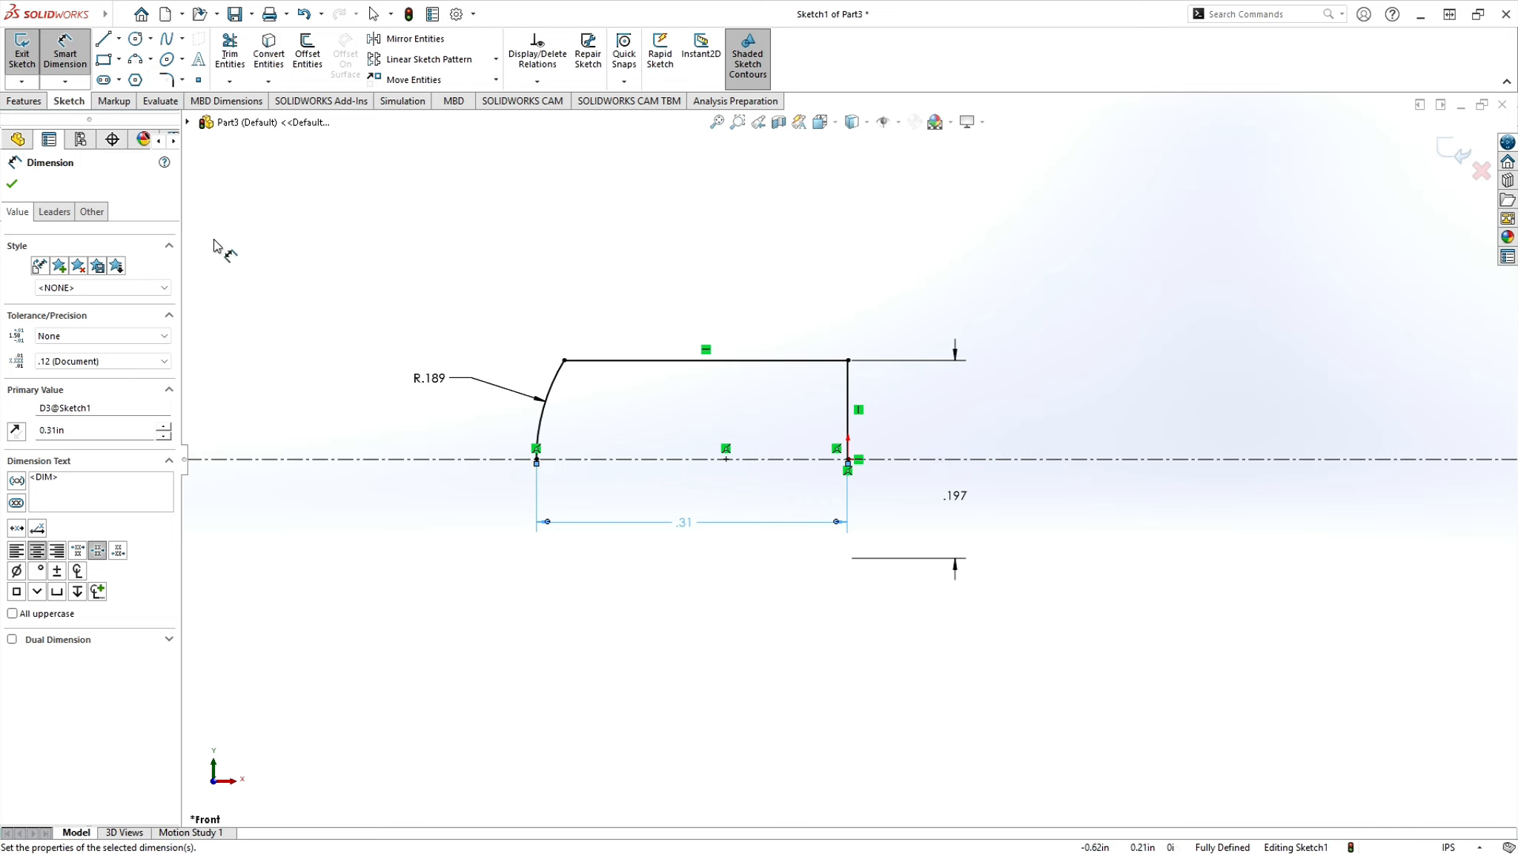
click(12, 184)
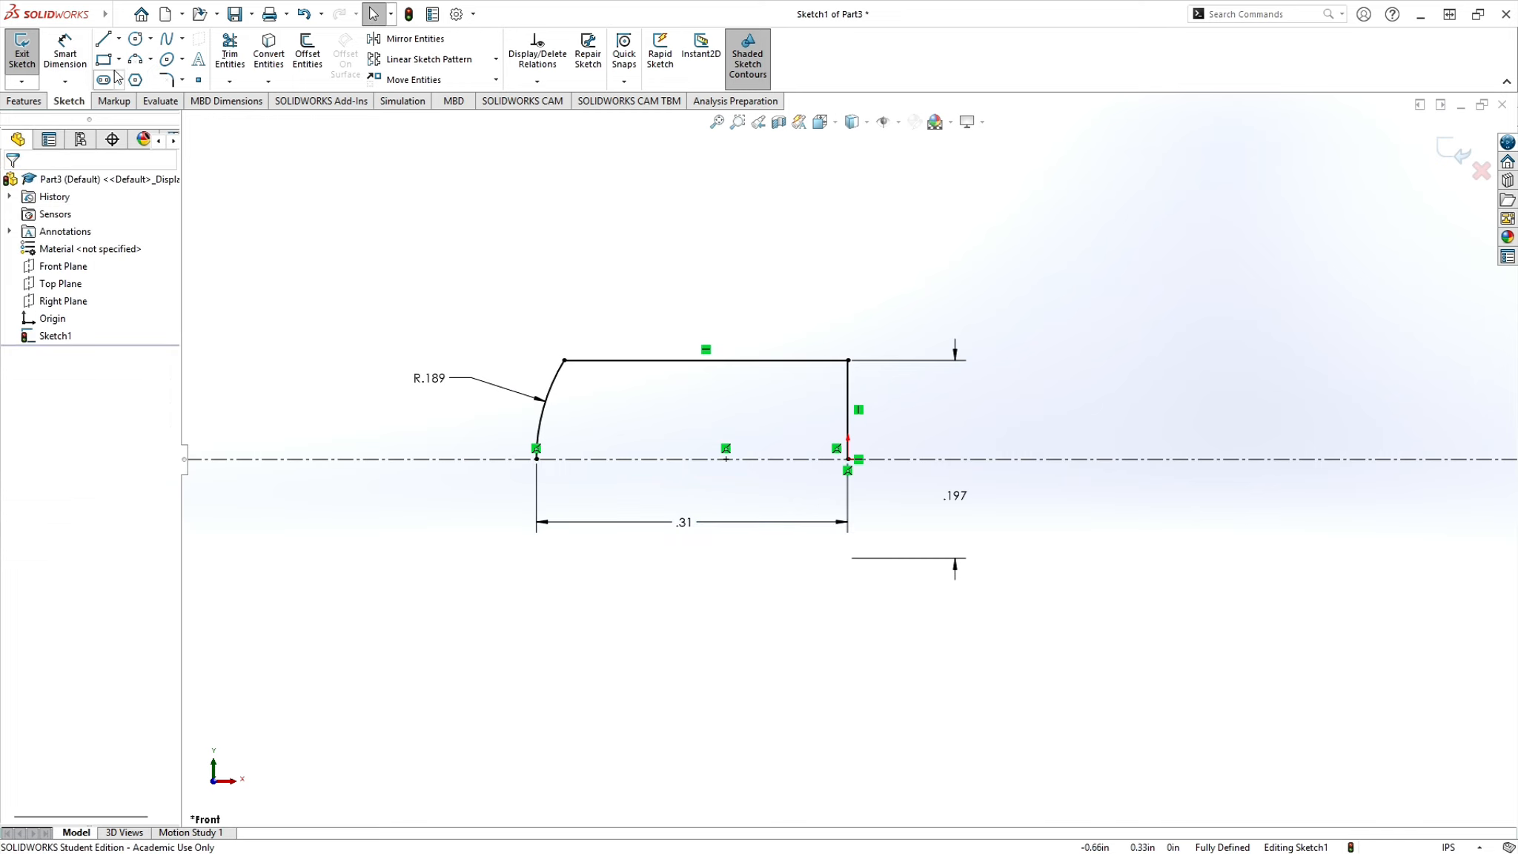
- Close the profile with a line along the centerline from the arc's endpoint to the origin
click(103, 39)
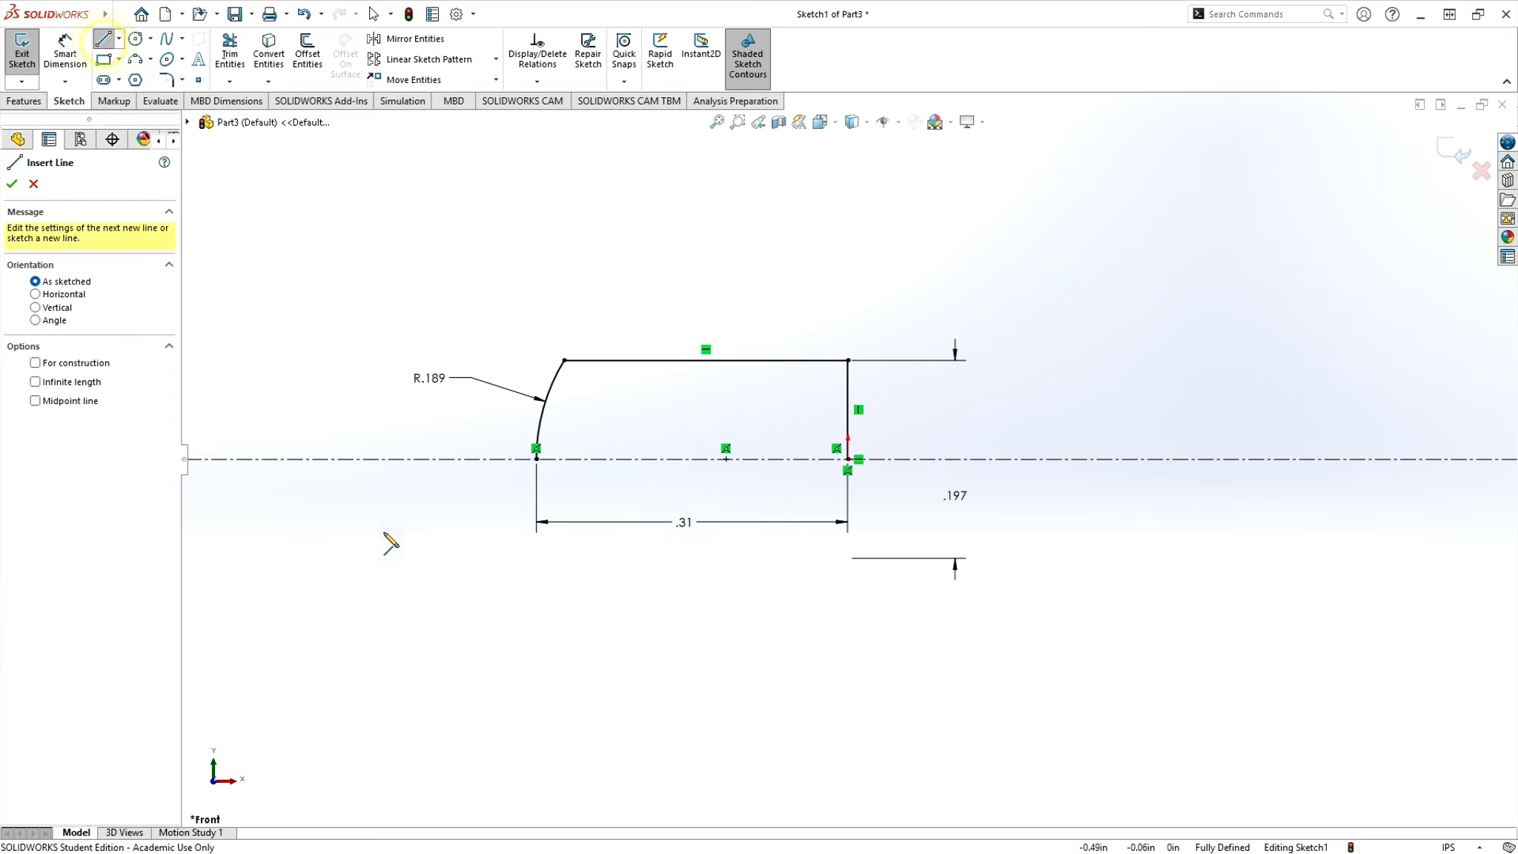
click(537, 460)
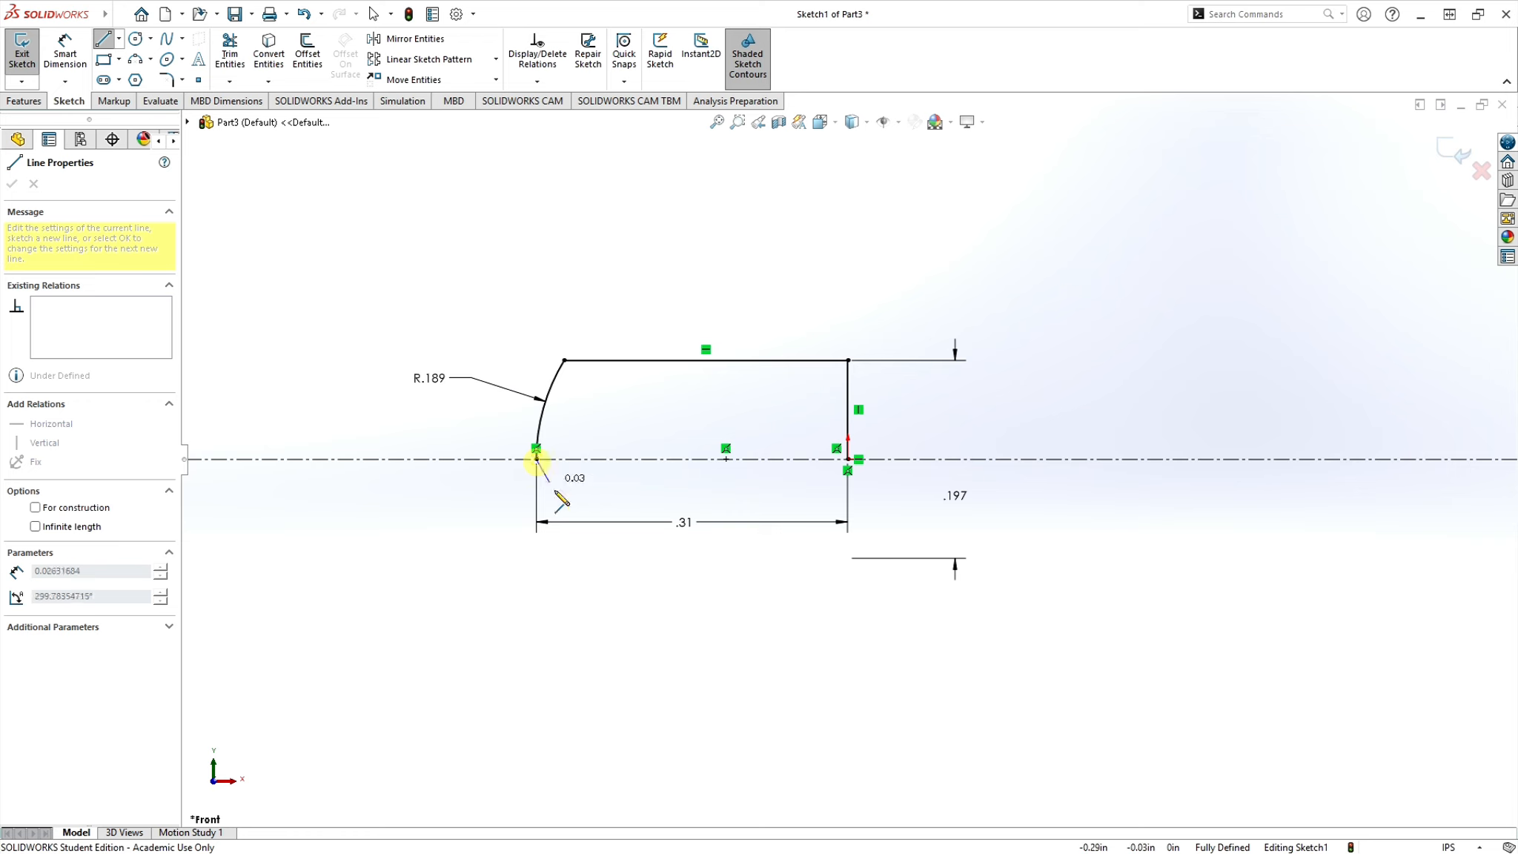
click(848, 460)
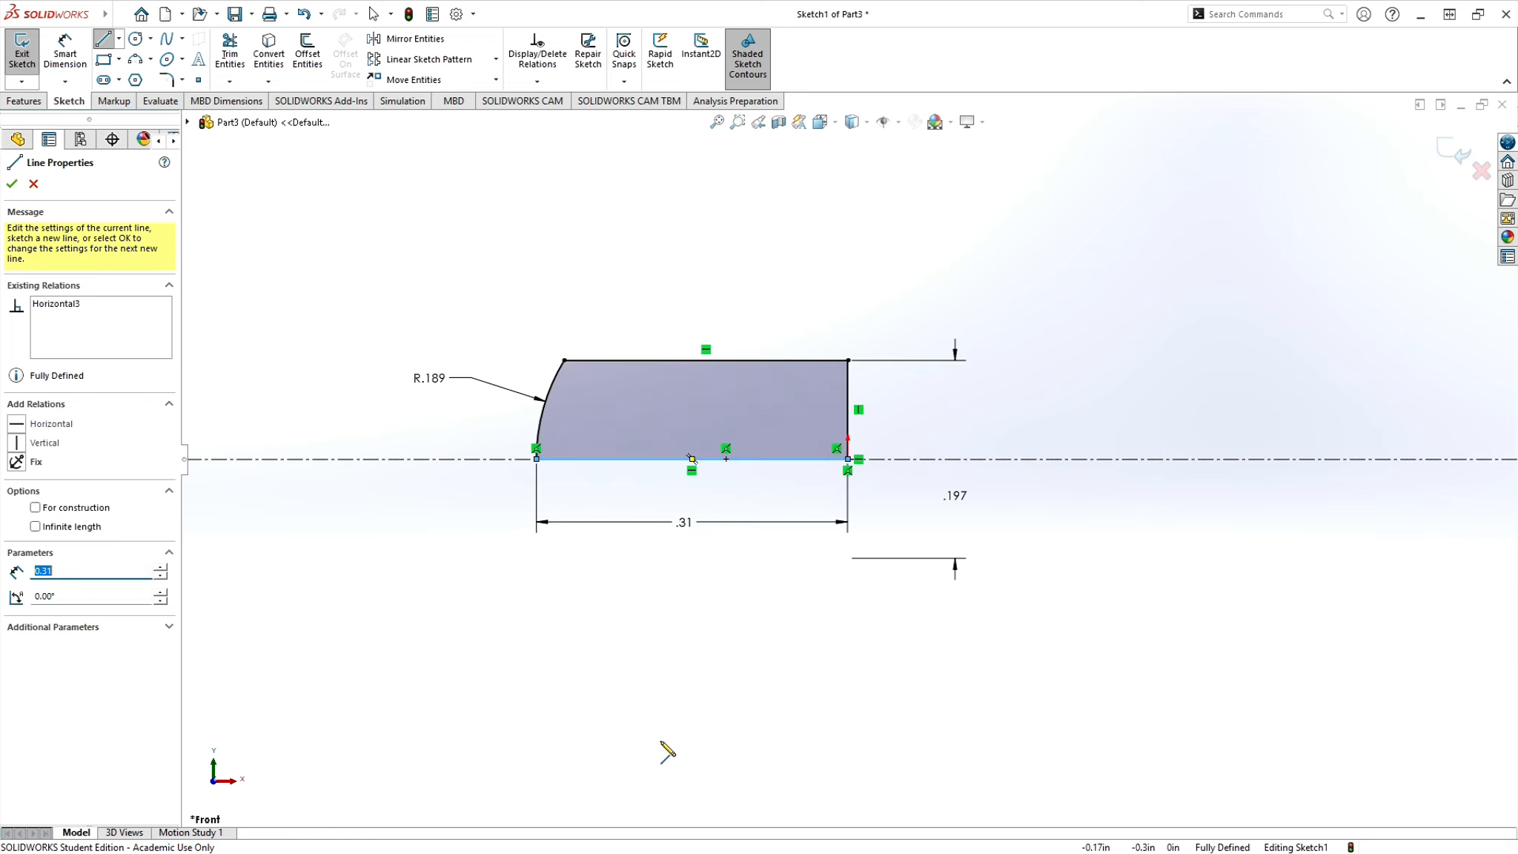
click(12, 184)
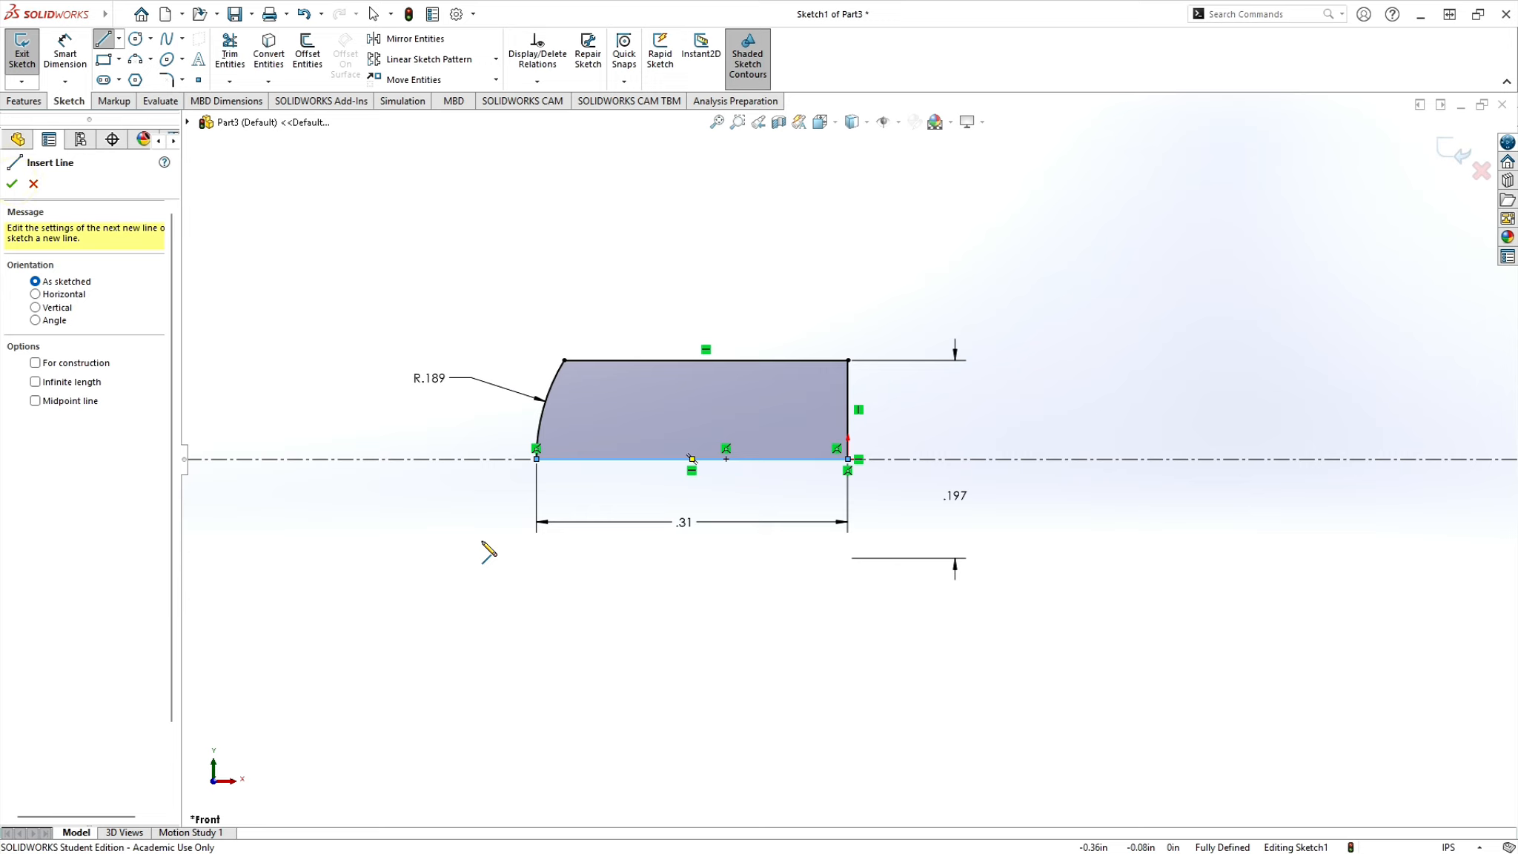
click(12, 183)
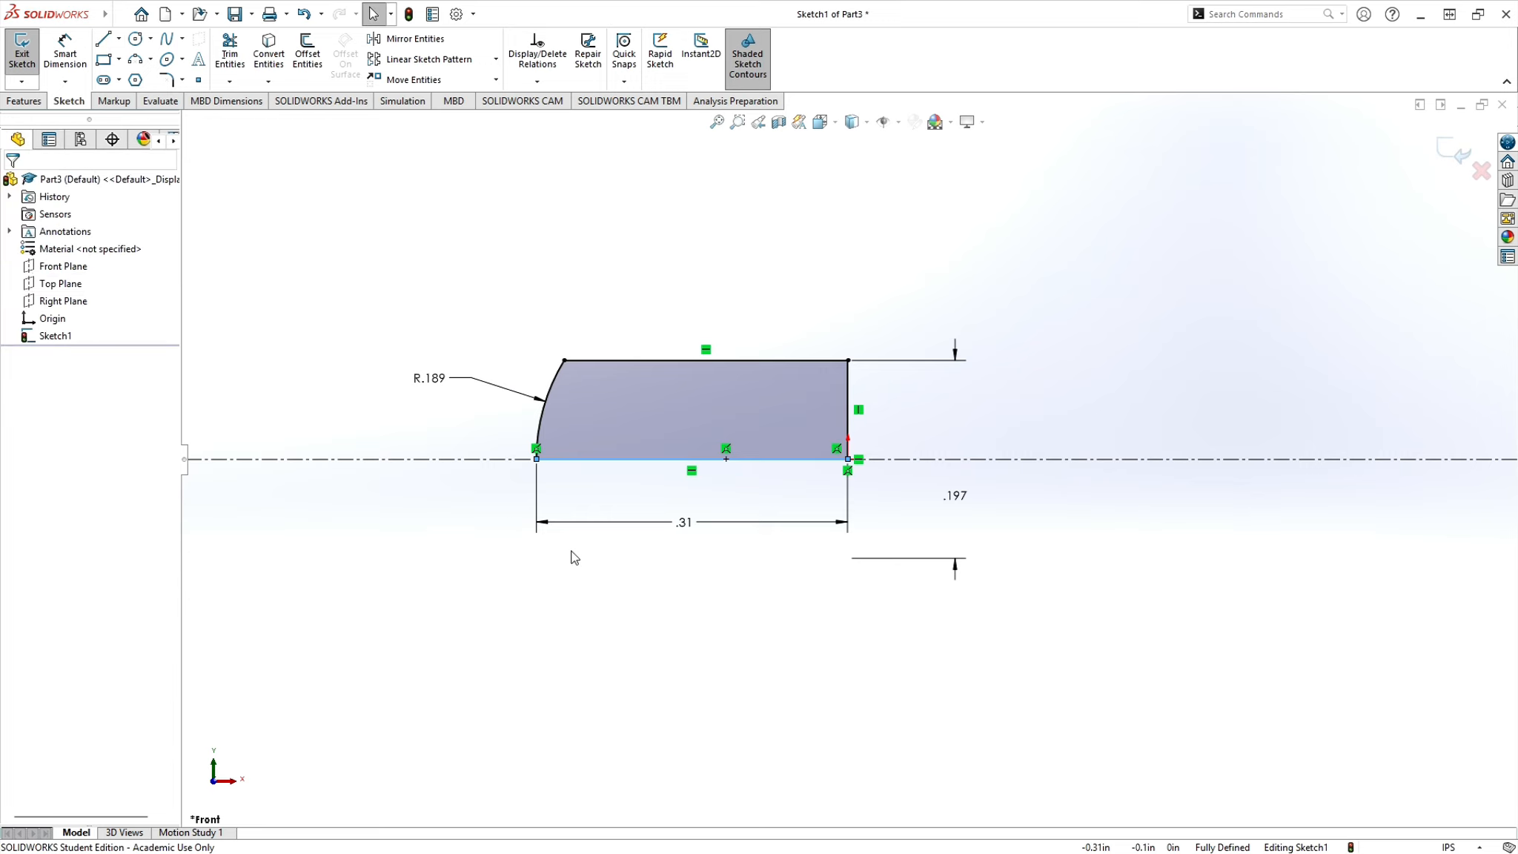
click(669, 620)
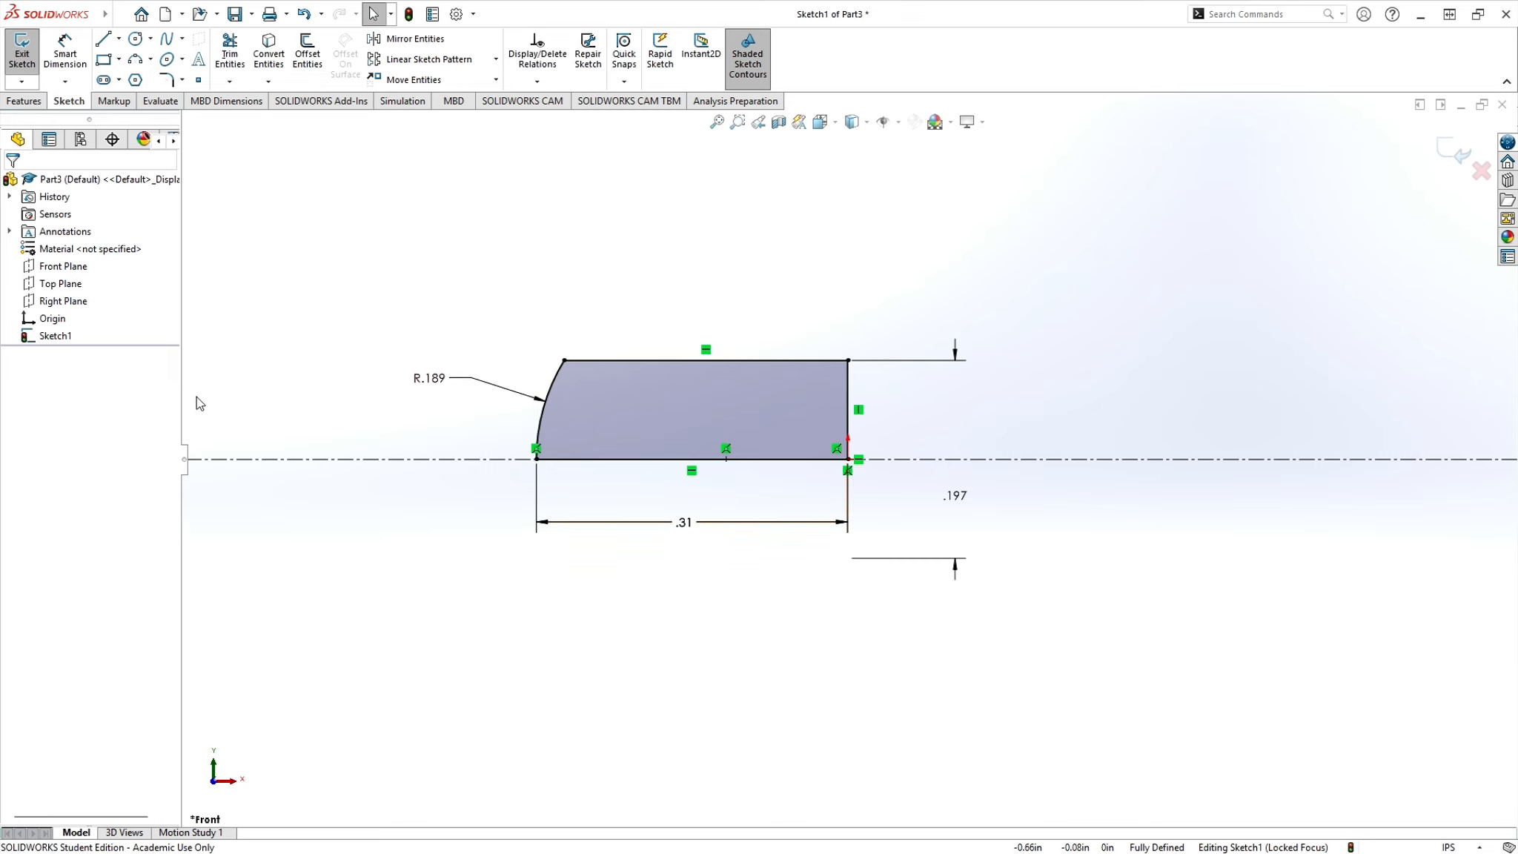
- Revolve the closed half-profile 360 degrees about the centerline as a Revolved Boss/Base and inspect the solid
click(38, 100)
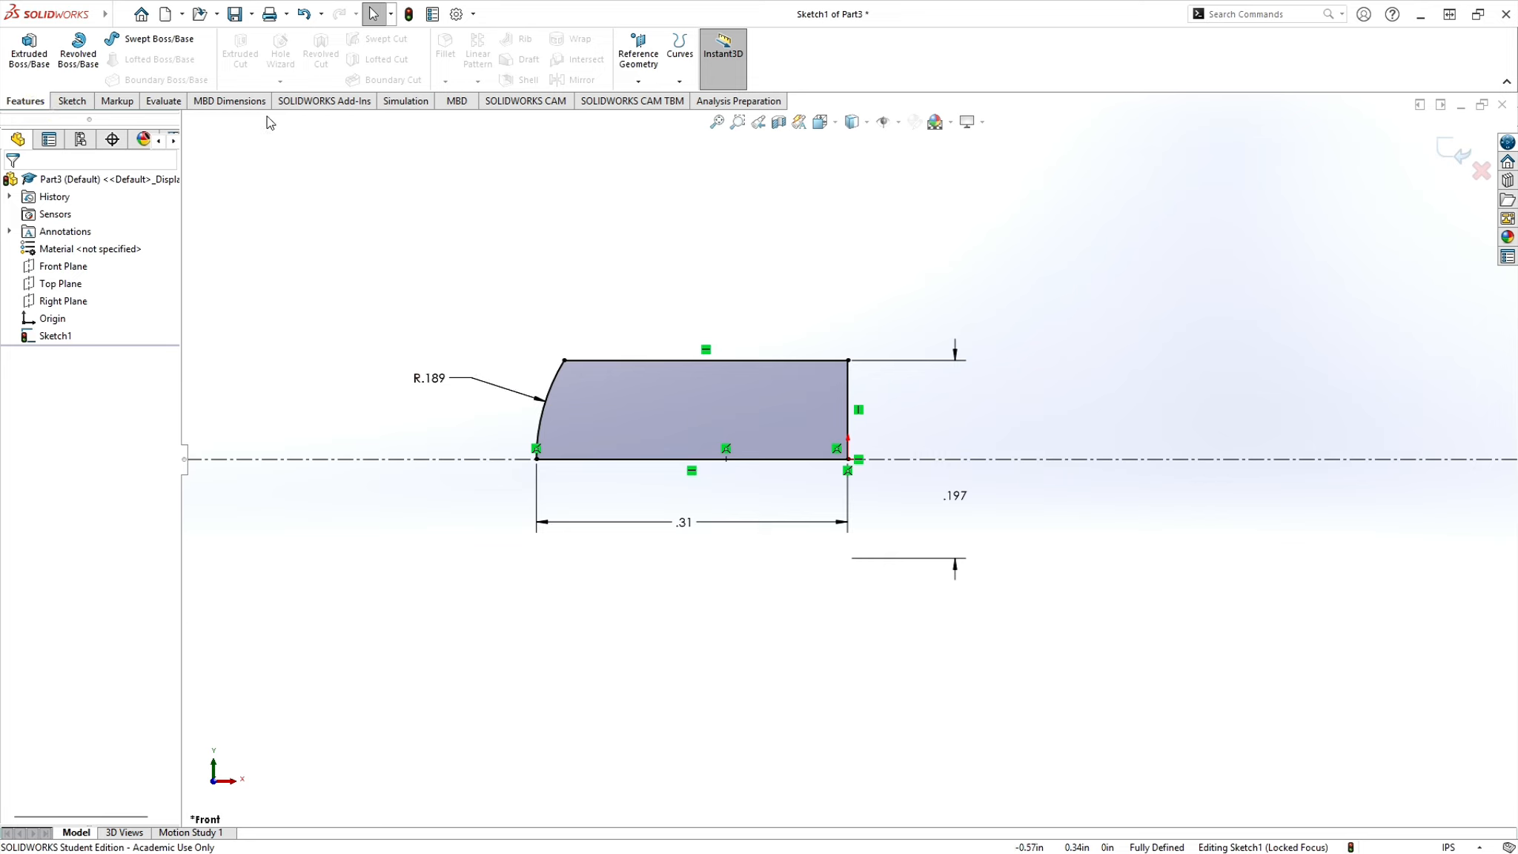
click(78, 51)
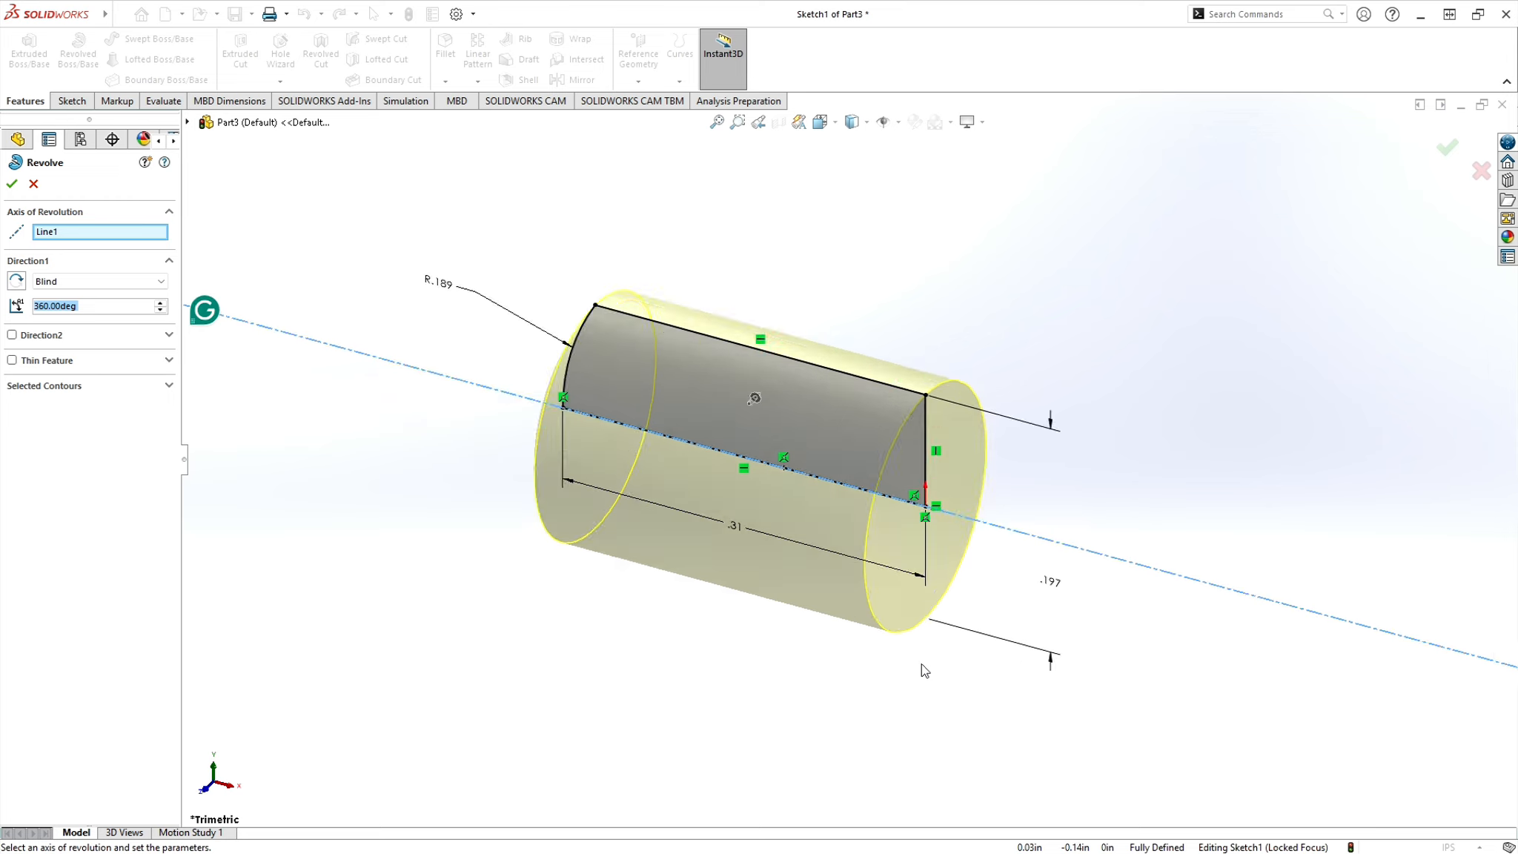
middle_drag(704, 638, 786, 670)
scroll(786, 671, up, 5)
scroll(535, 445, down, 5)
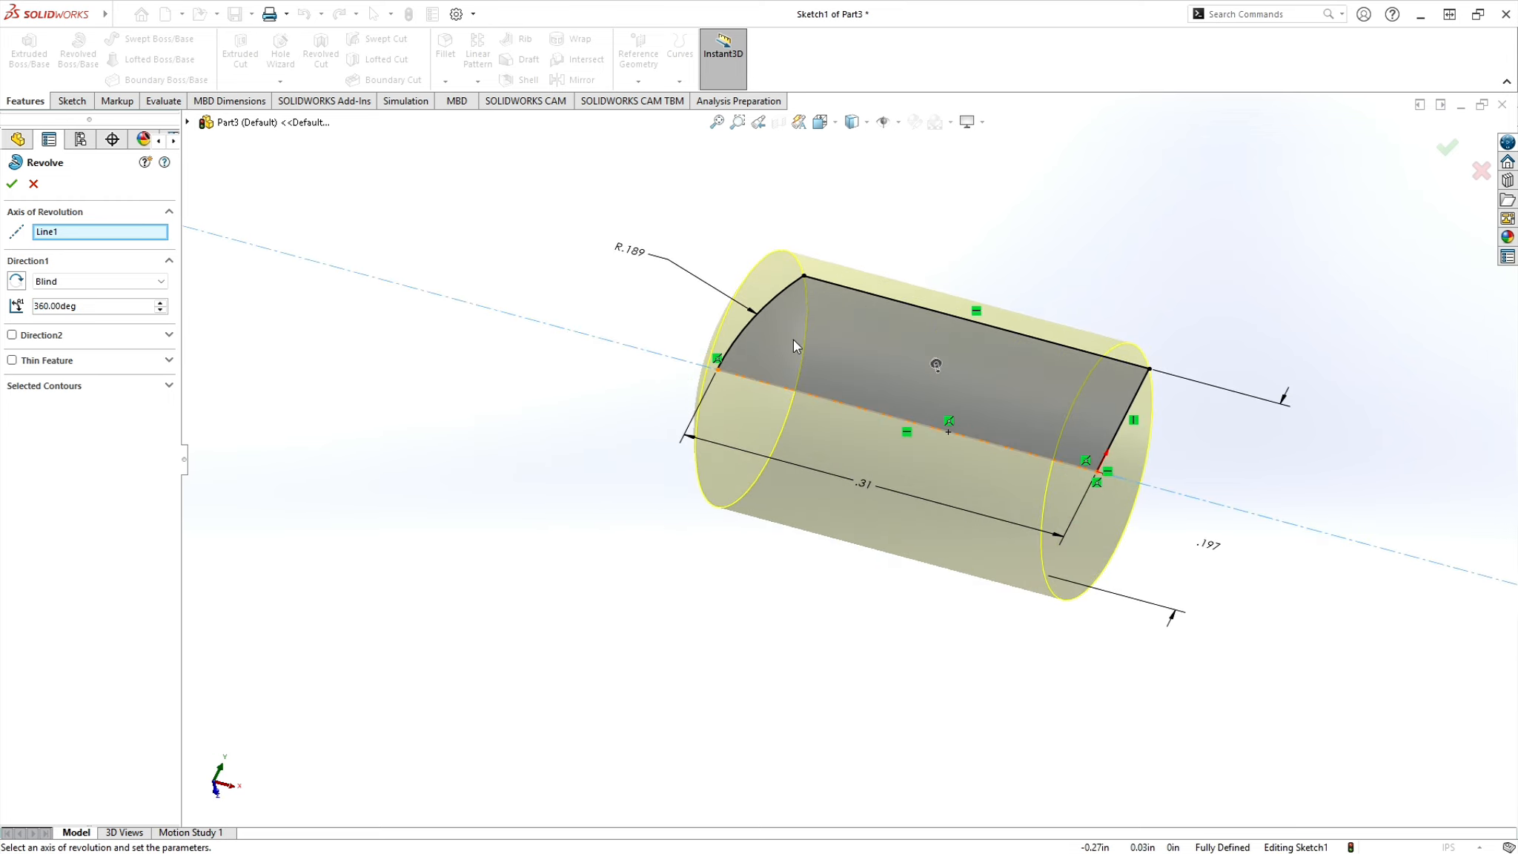
scroll(1104, 452, up, 5)
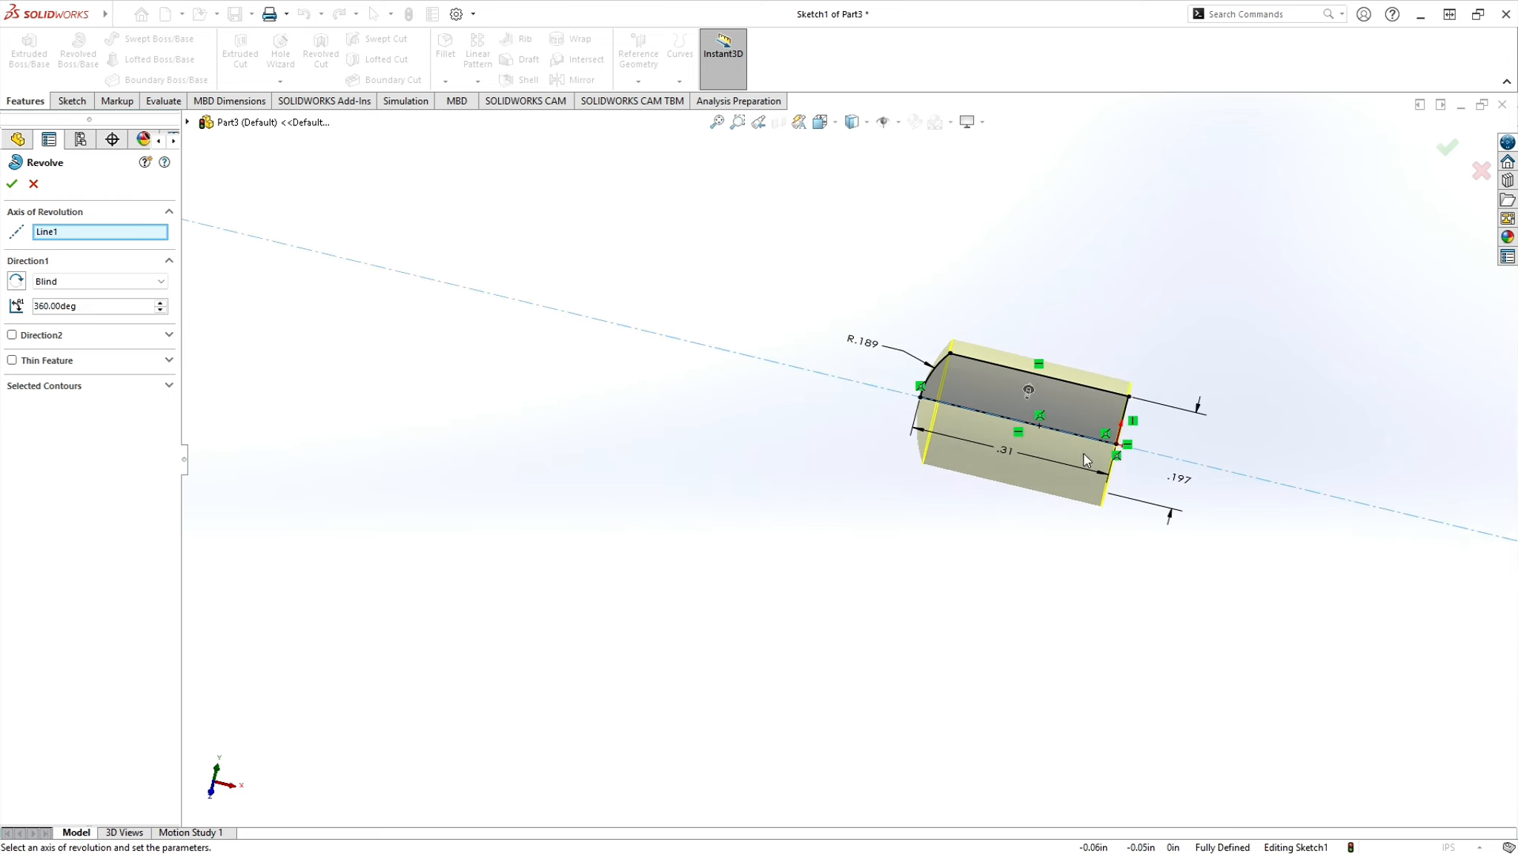
scroll(1228, 410, down, 4)
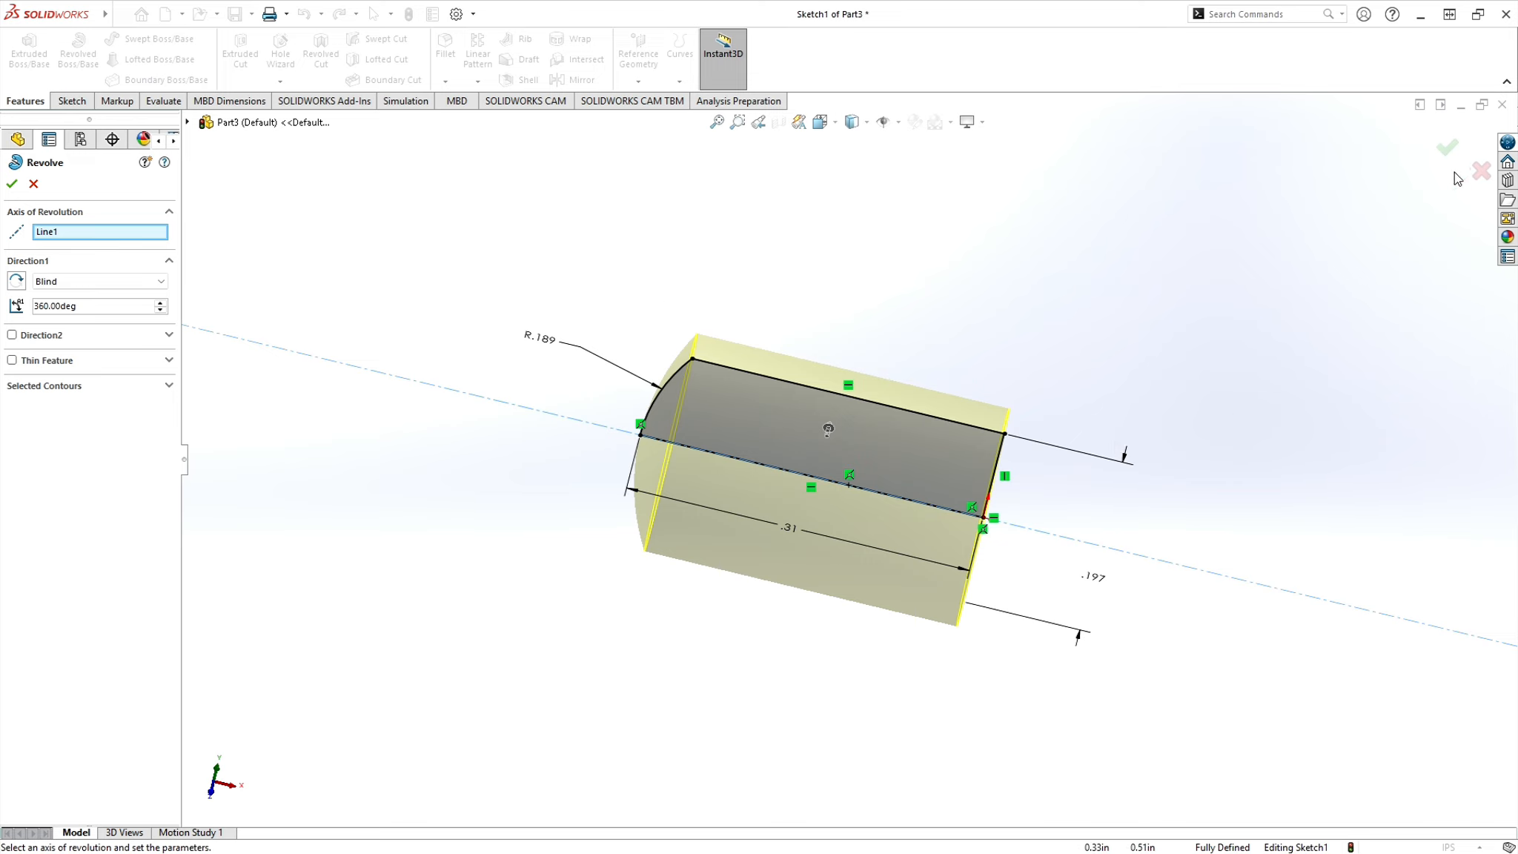
click(1446, 149)
scroll(1012, 659, up, 6)
middle_drag(1009, 657, 951, 647)
scroll(934, 465, down, 4)
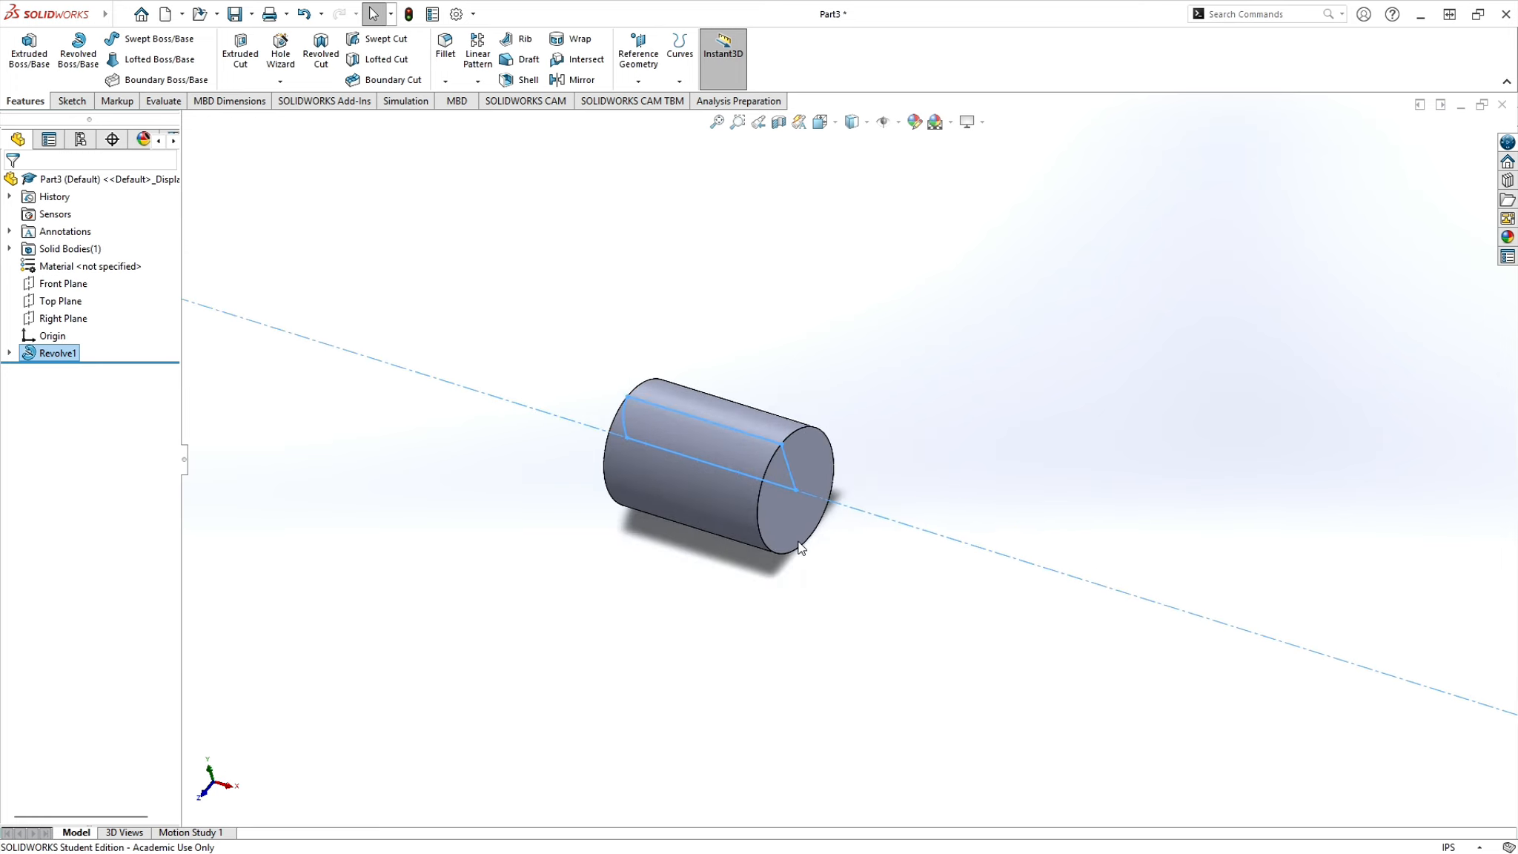
scroll(800, 549, down, 3)
click(919, 565)
middle_drag(912, 575, 931, 588)
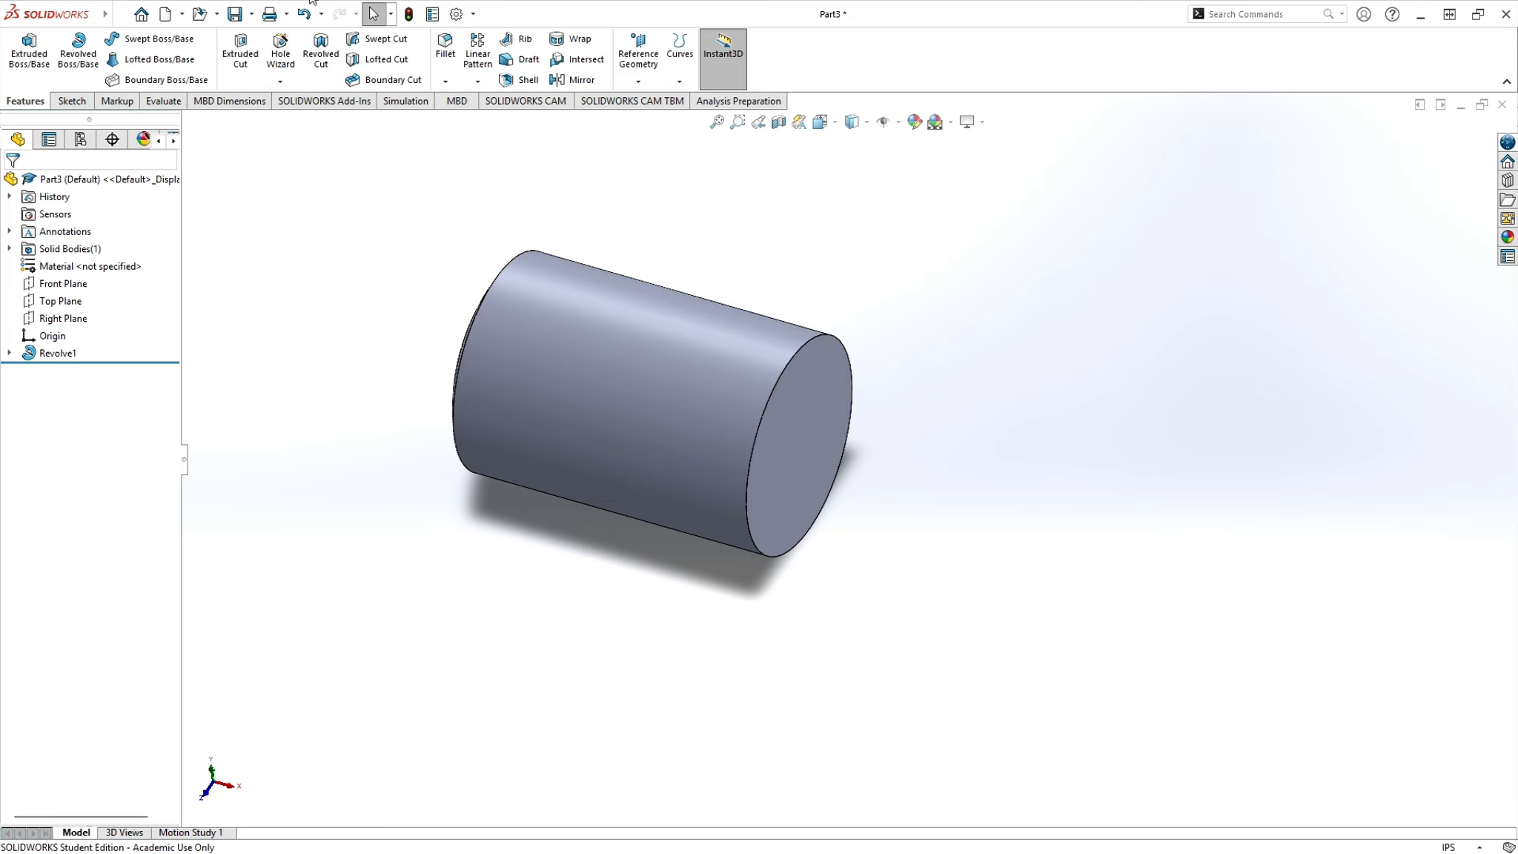
- Start a new sketch on the Front Plane
click(69, 101)
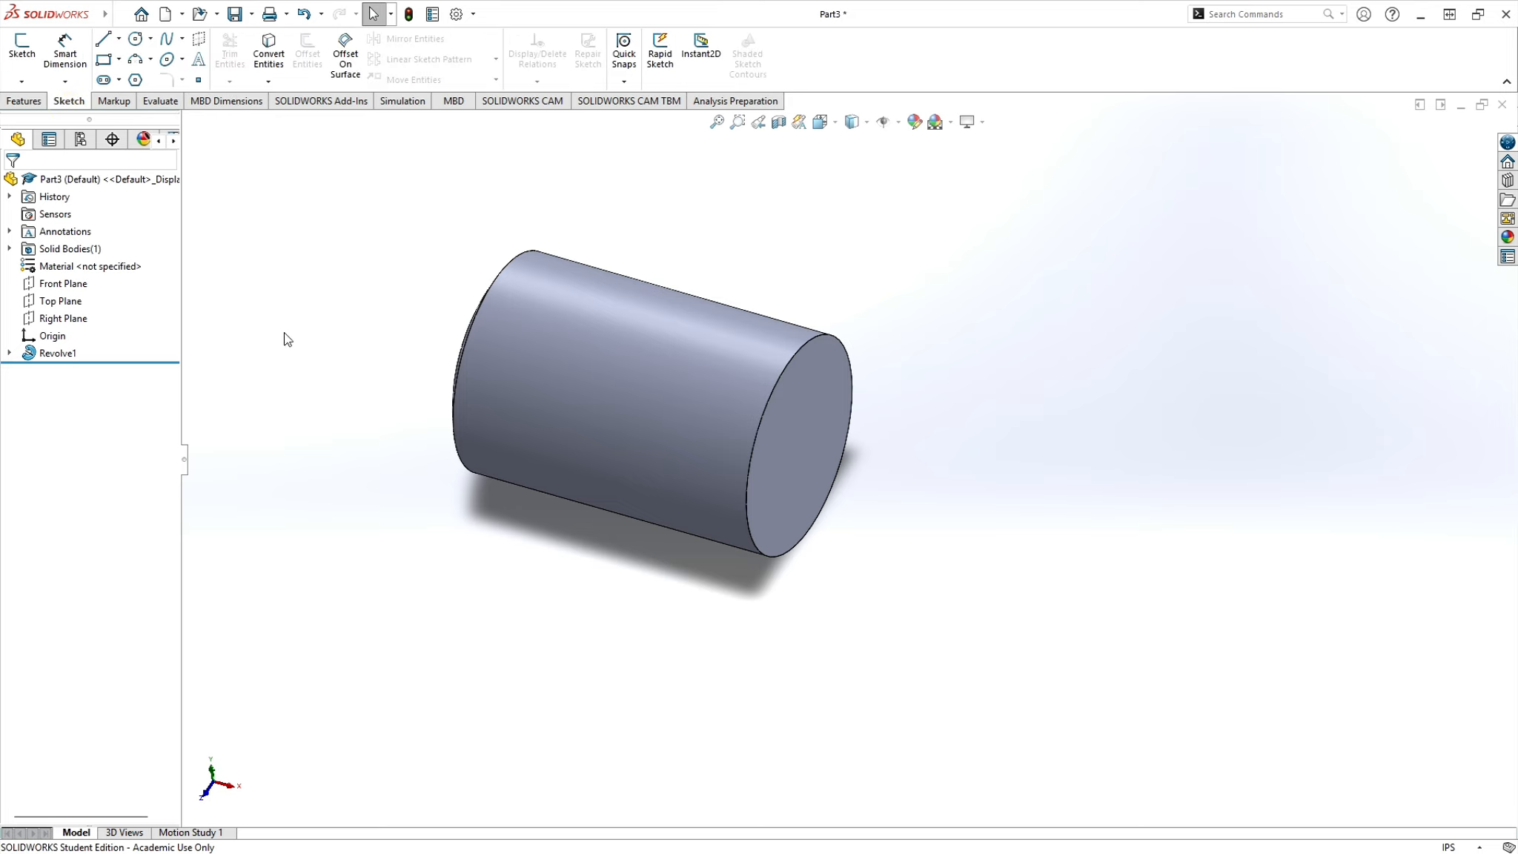
click(30, 49)
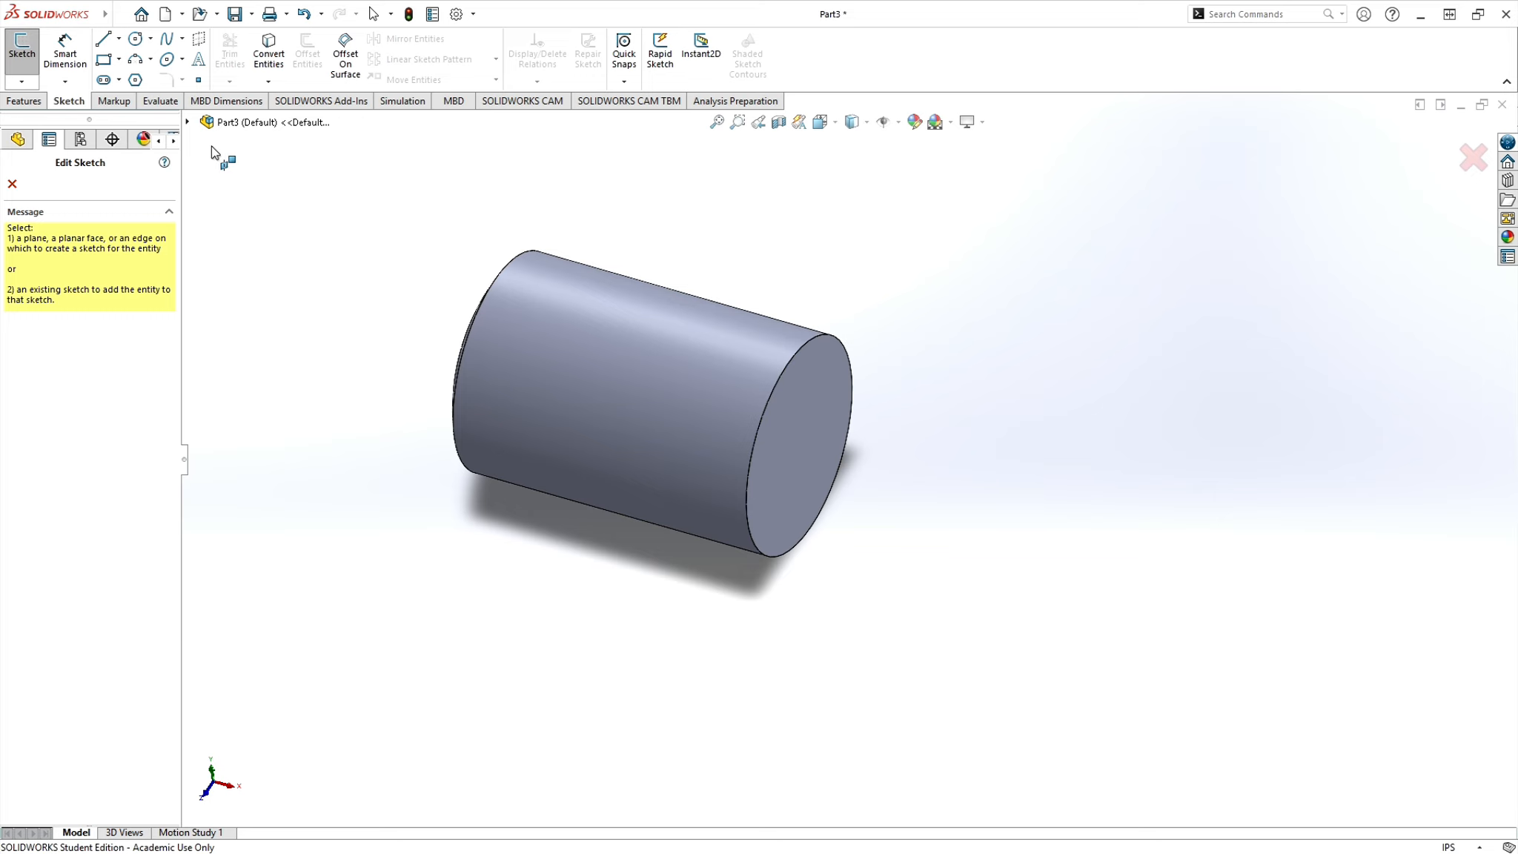
click(187, 121)
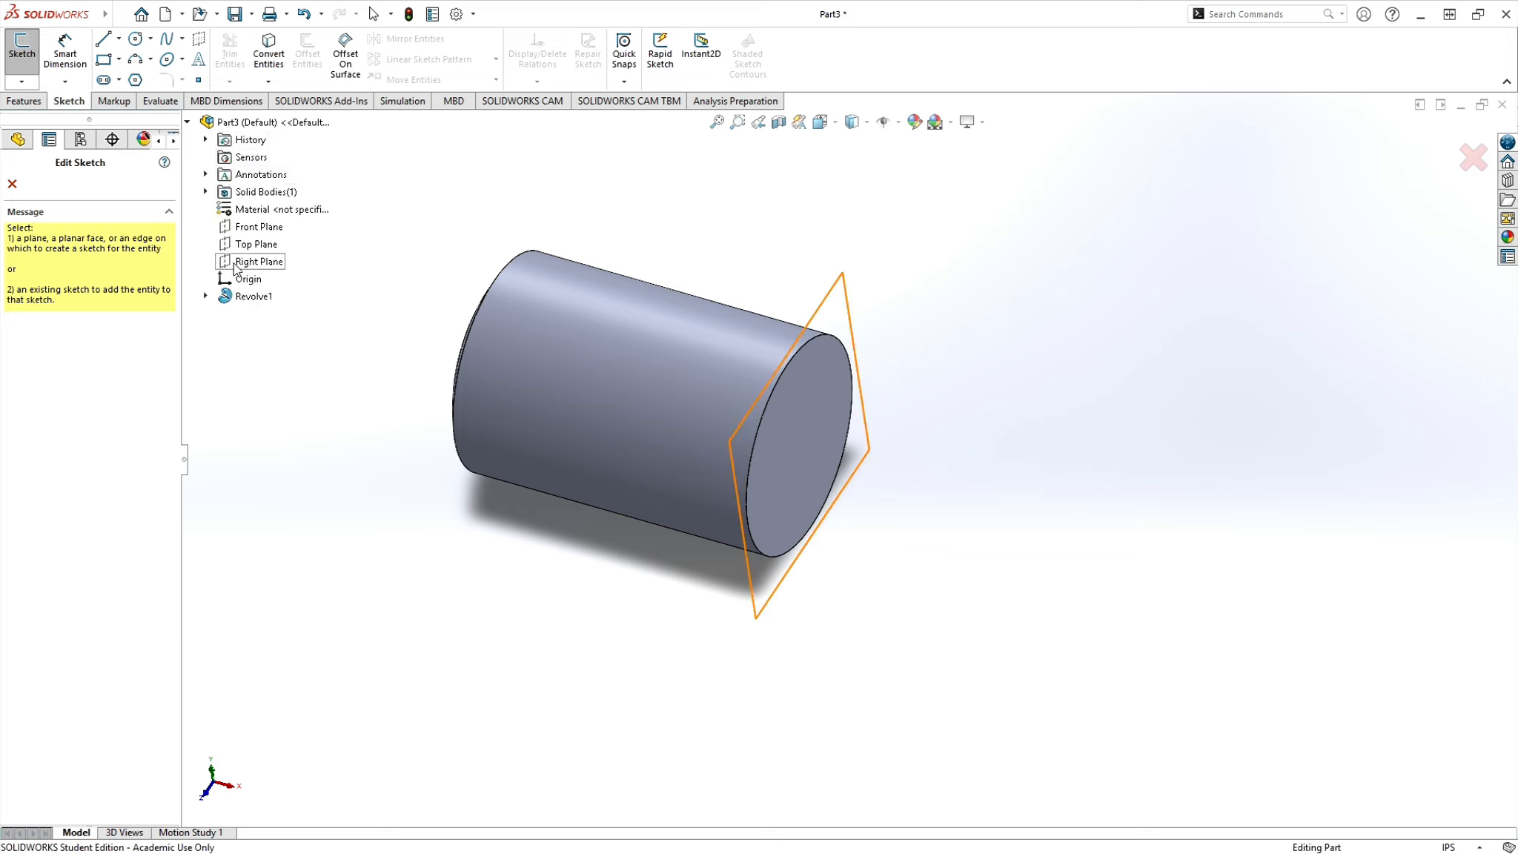
click(252, 228)
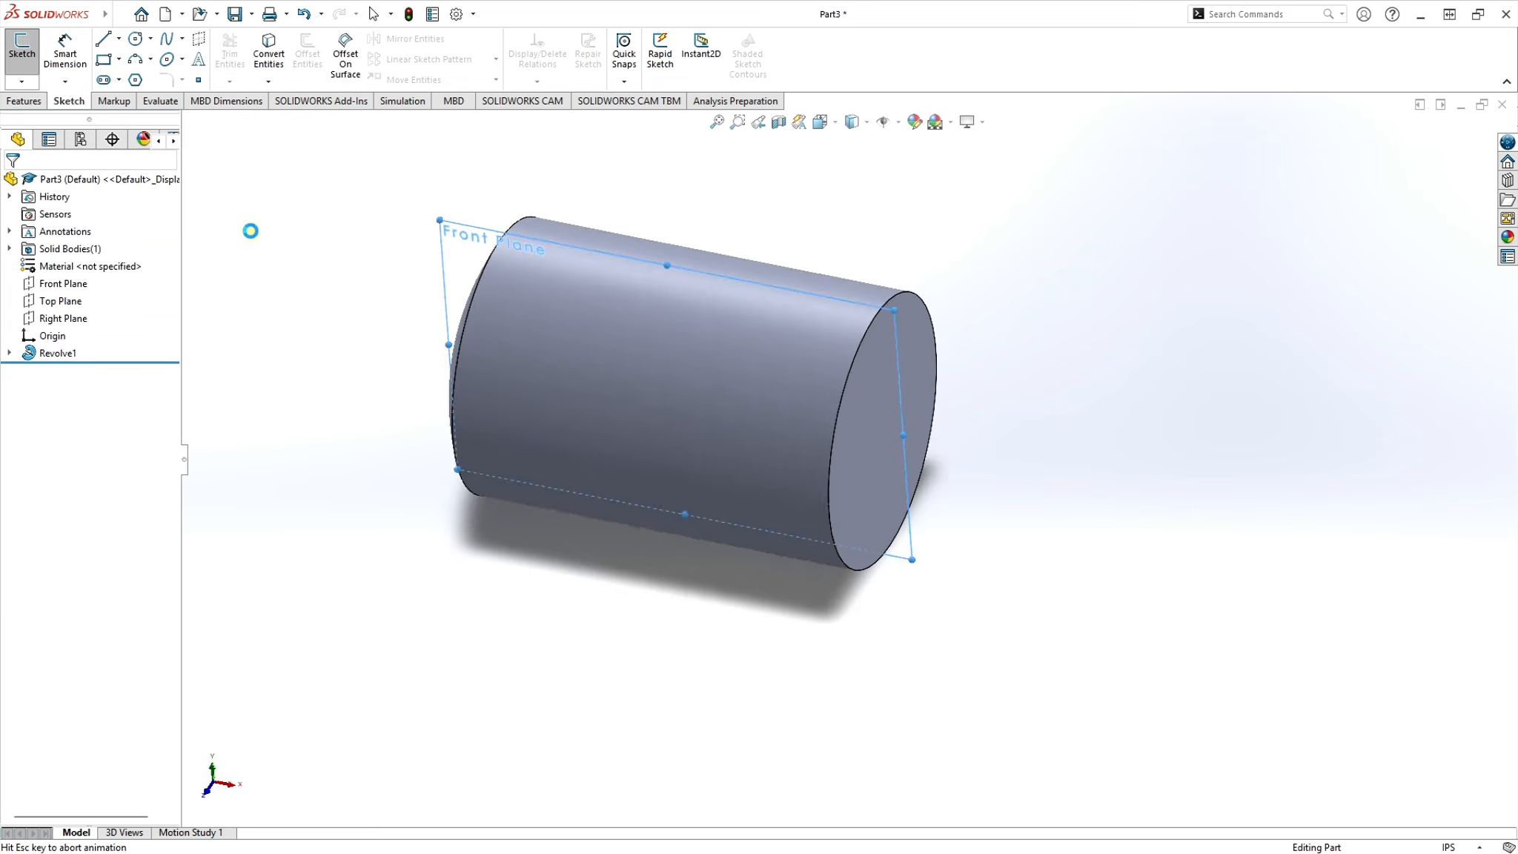
- Convert the domed end's arc and the cylinder's two long silhouette edges into sketch entities
click(467, 307)
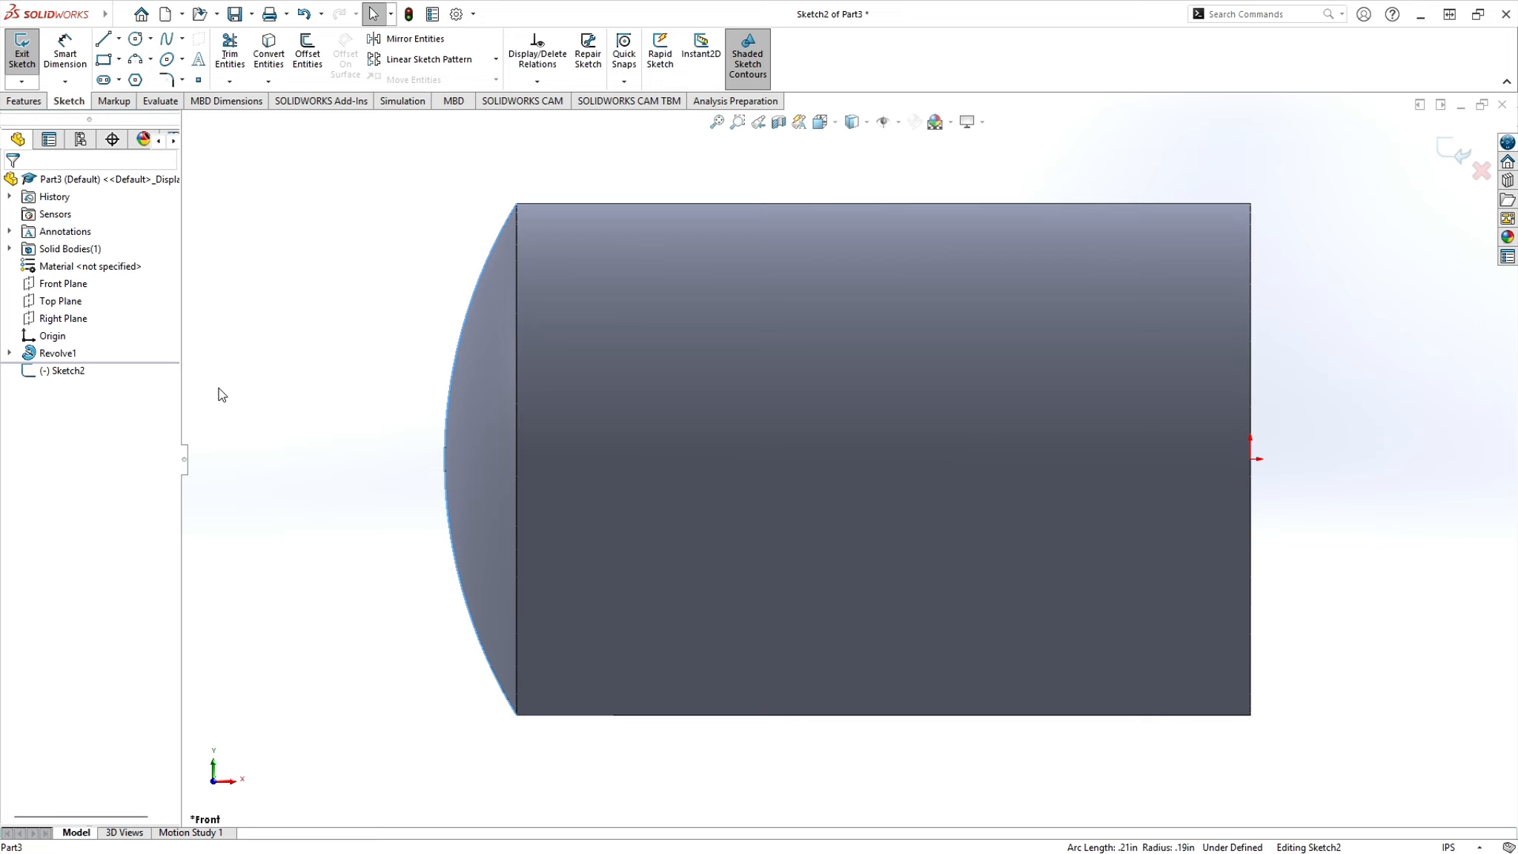
ctrl+click(589, 203)
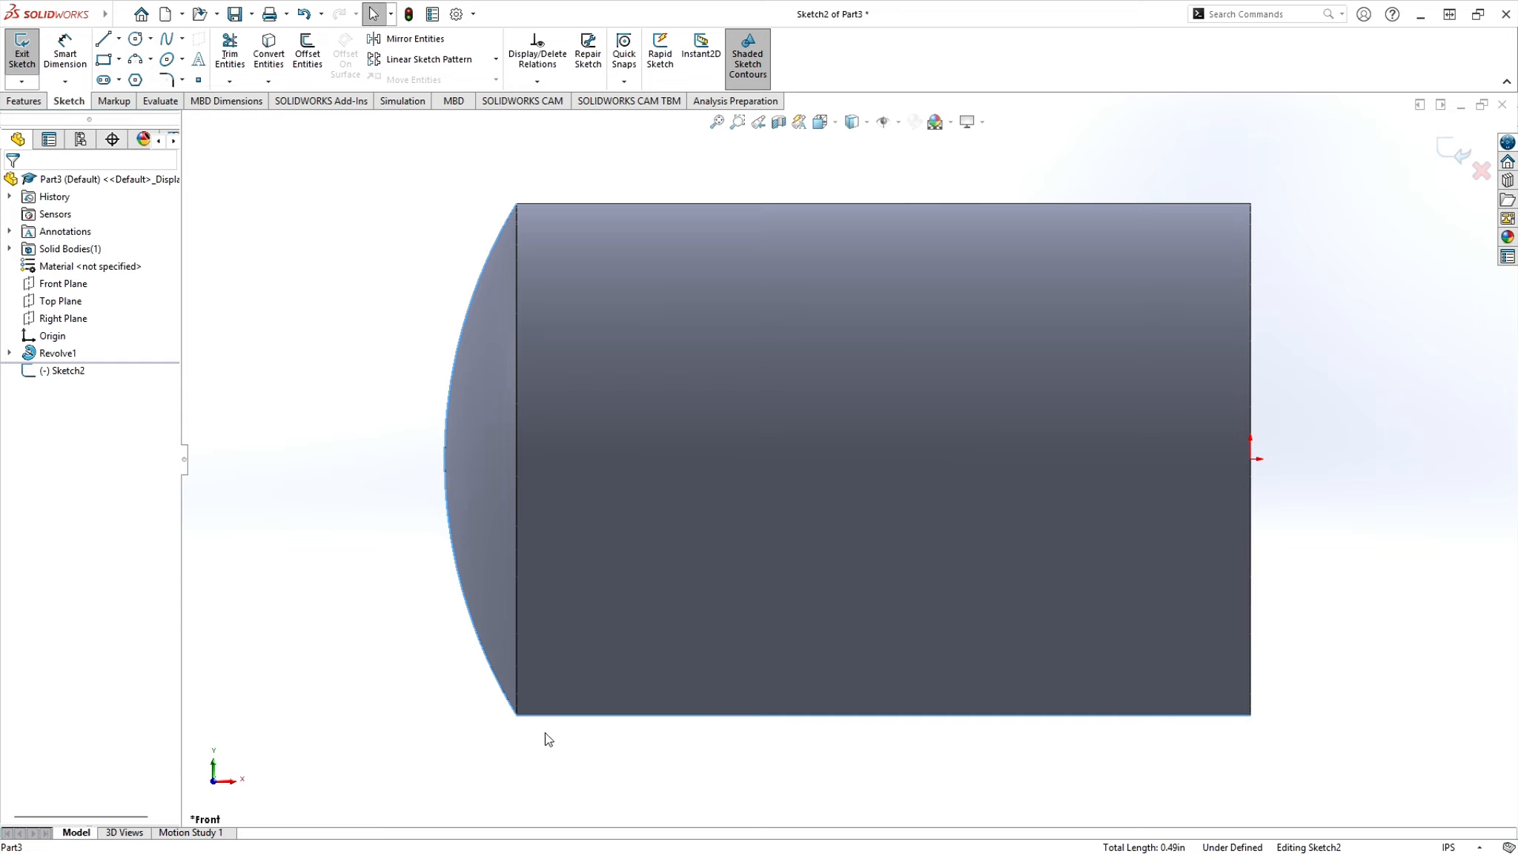
ctrl+click(574, 203)
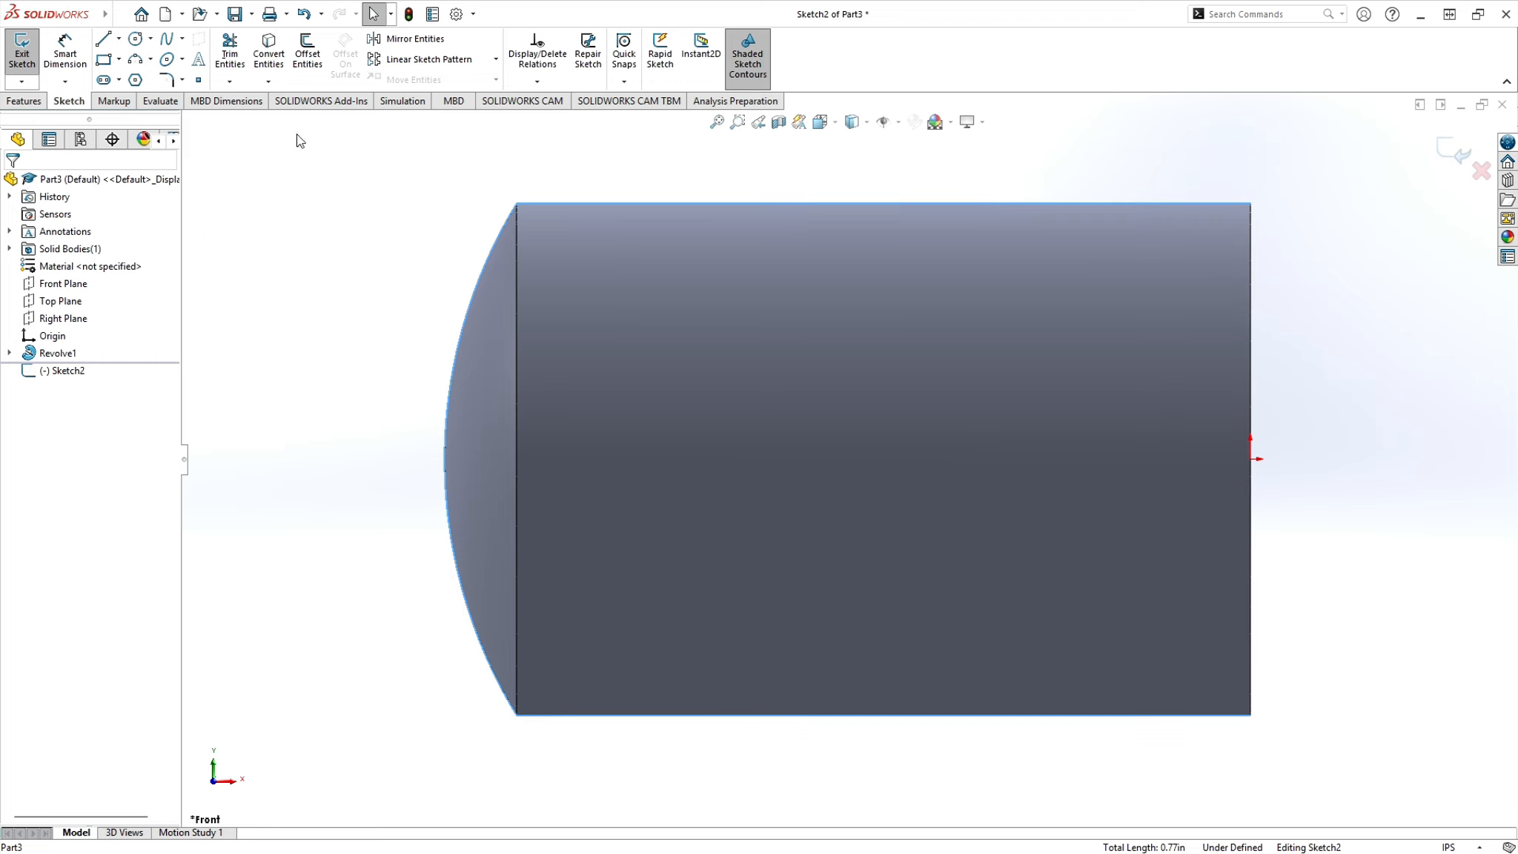
click(276, 59)
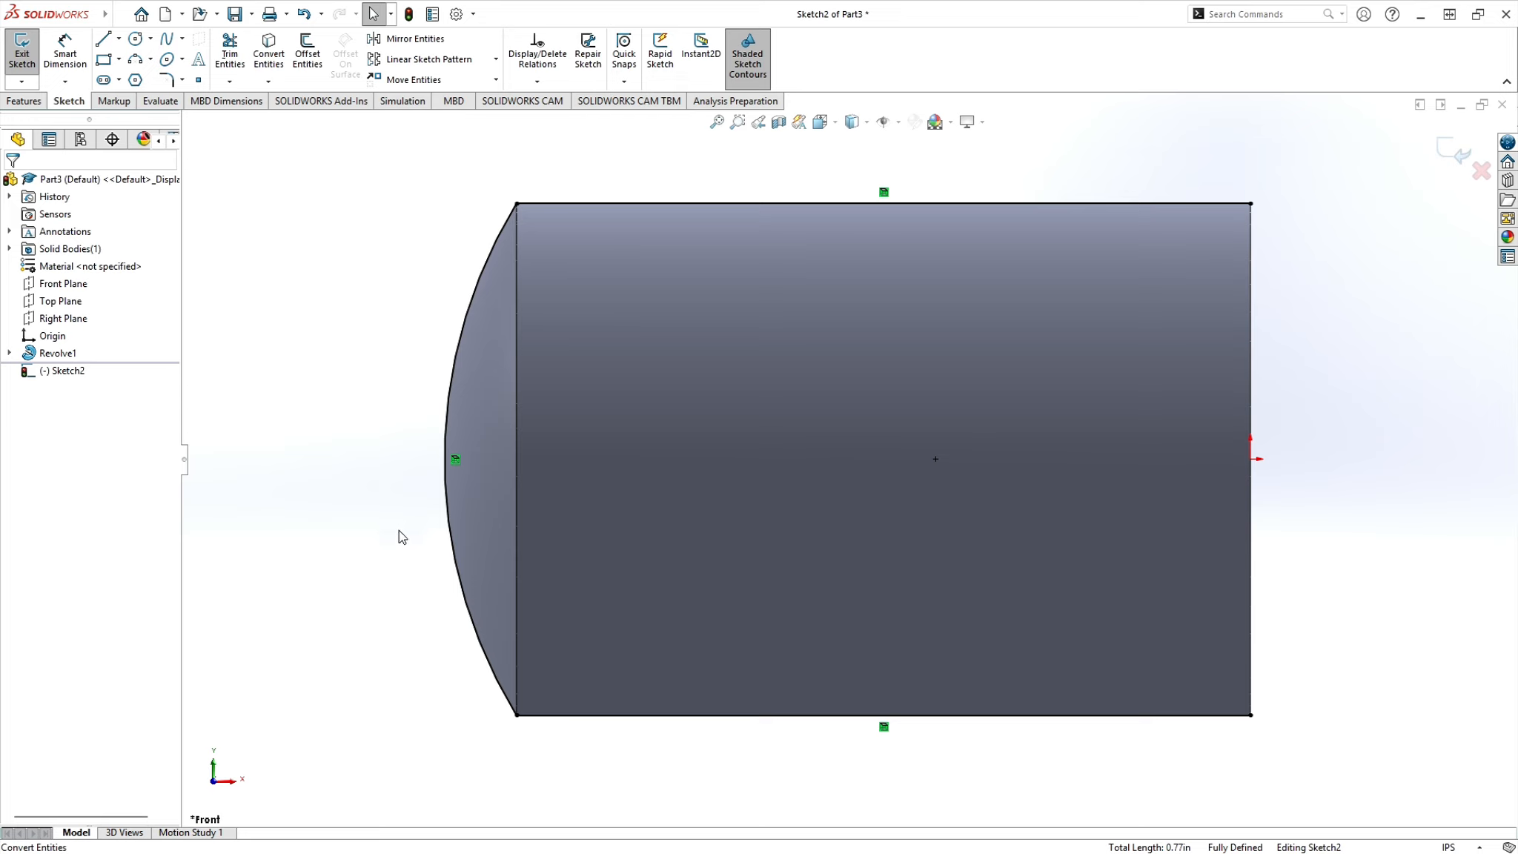
- Draw a vertical line across the cylinder near mid-length, extending past both long silhouette edges
click(105, 40)
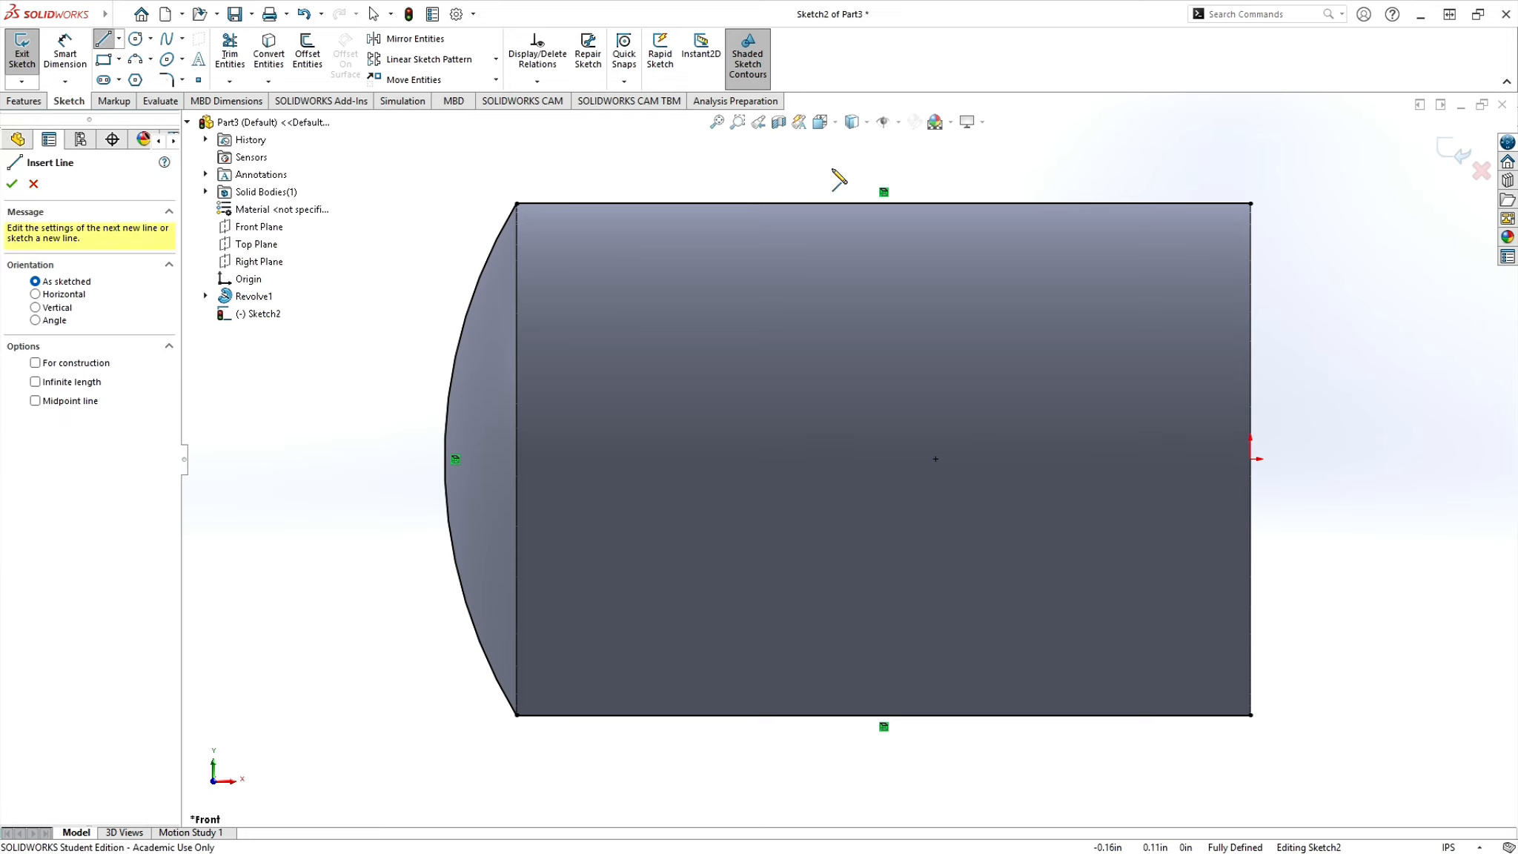
click(848, 167)
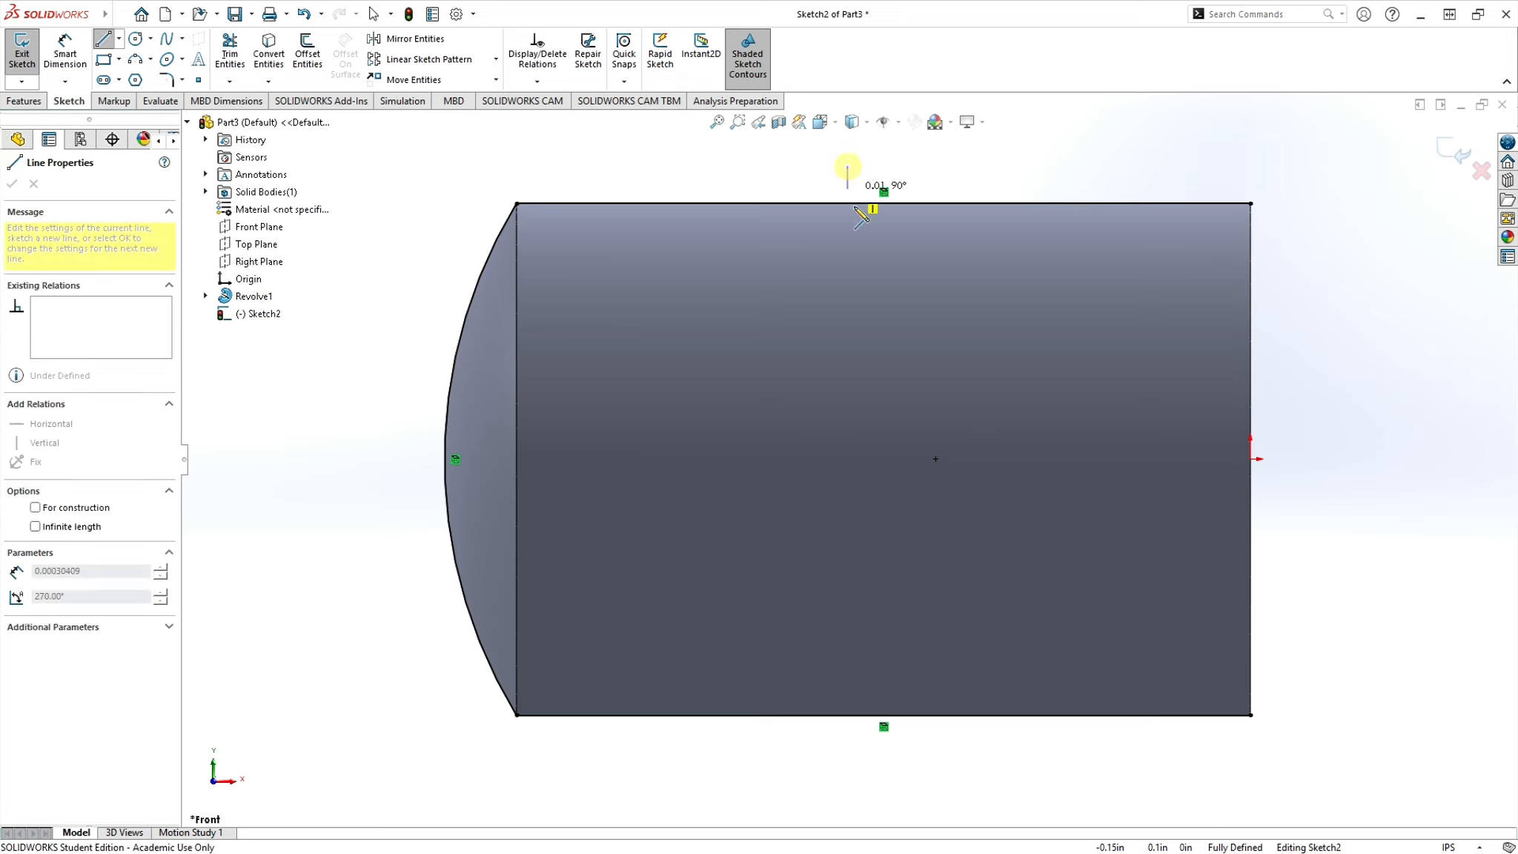
click(849, 738)
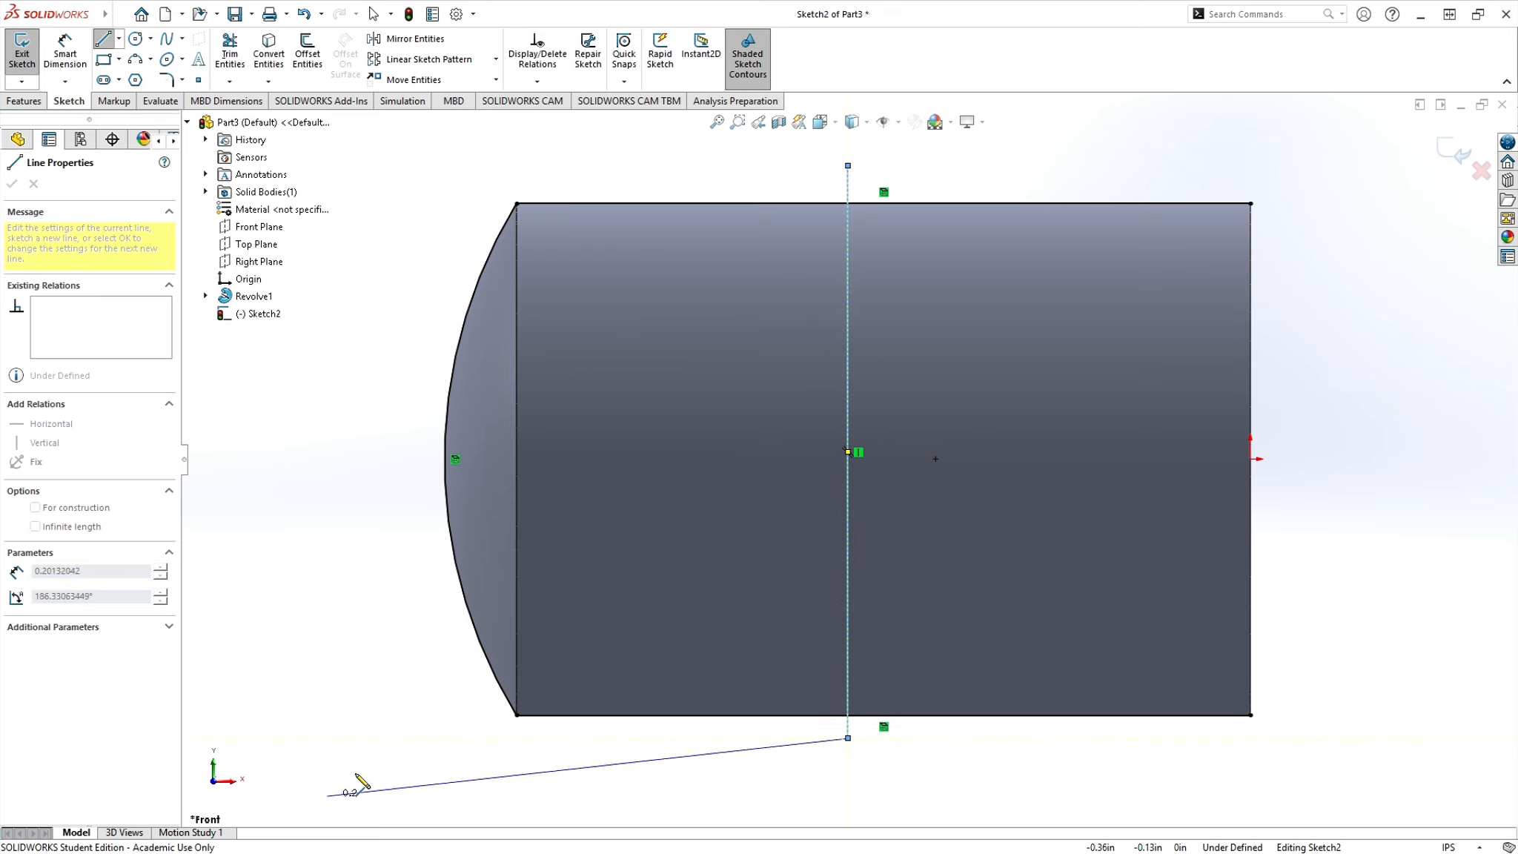
key(Escape)
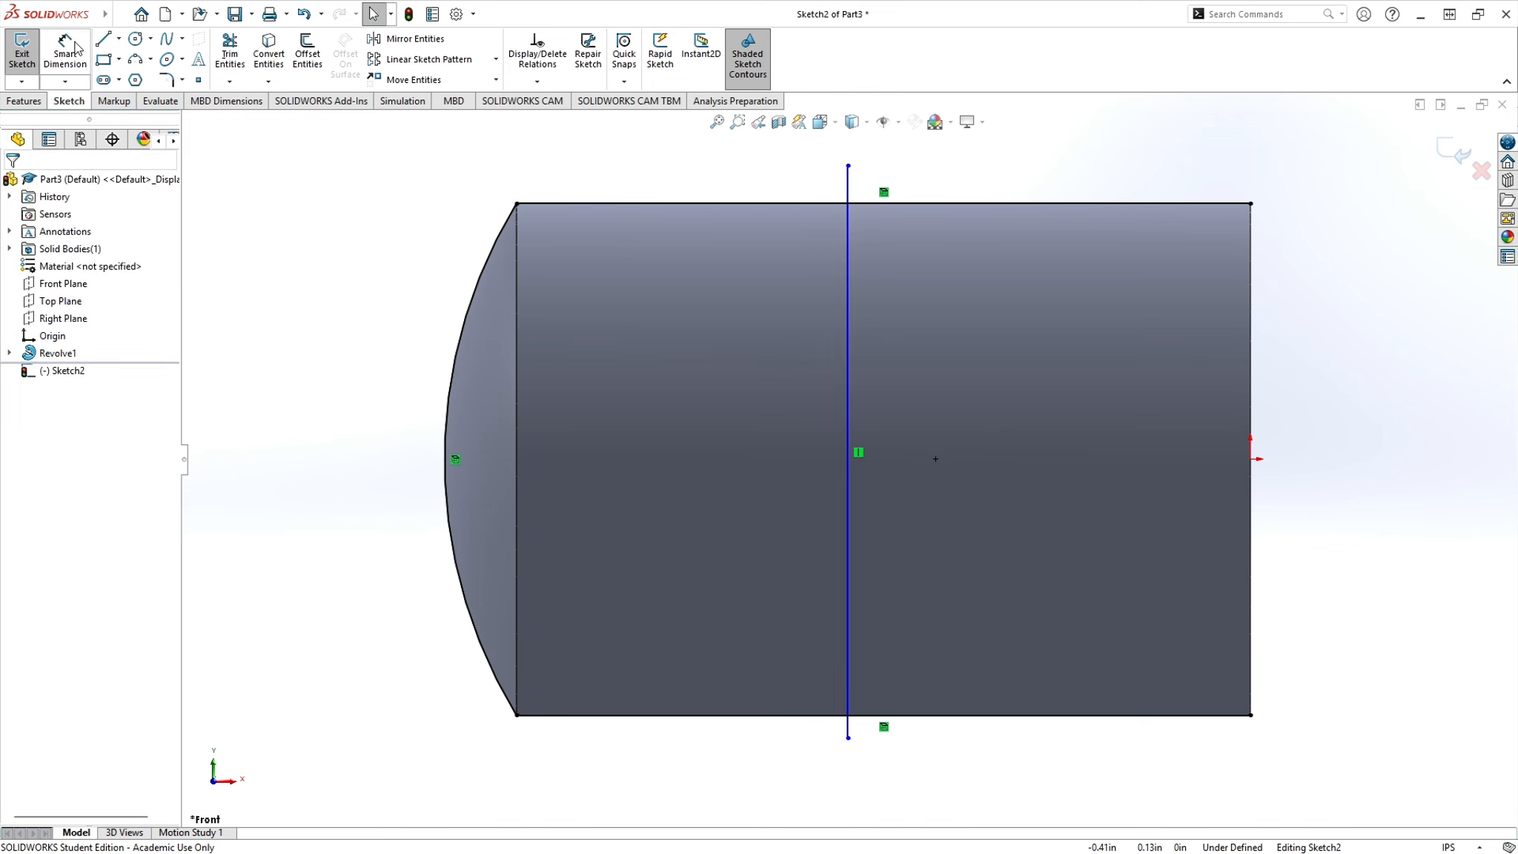
- Power-trim the vertical line's overhanging ends and the long edges beyond it, leaving a closed profile on the domed side
click(230, 49)
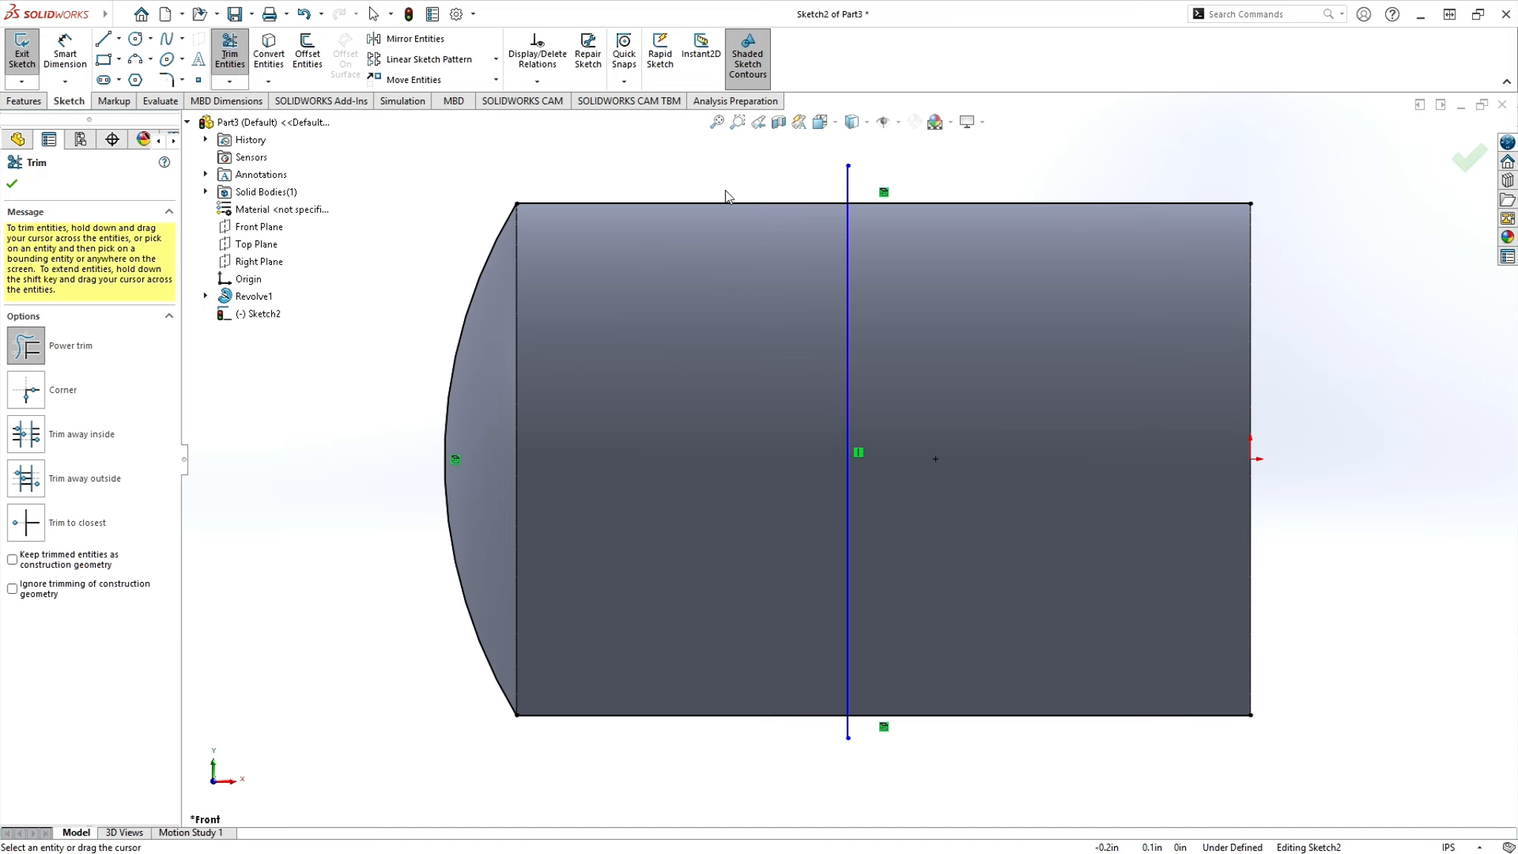
mouse_move(760, 152)
mouse_down()
mouse_move(854, 185)
mouse_move(877, 212)
mouse_move(916, 750)
mouse_move(850, 725)
mouse_move(691, 796)
mouse_up()
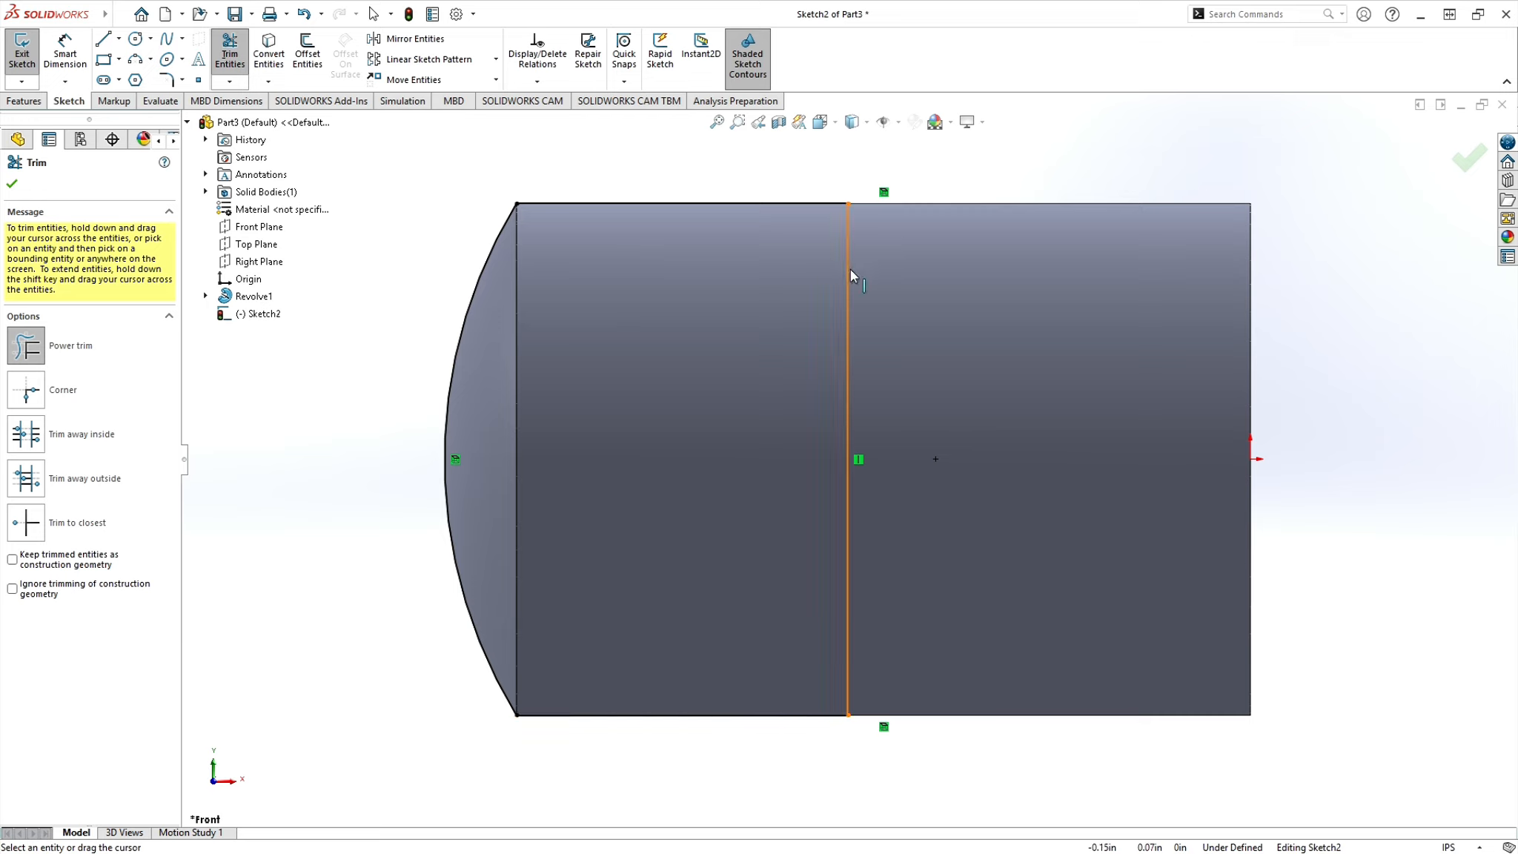
key(Escape)
- Move the vertical line slightly toward the domed end and dimension it 0.079 in from the flat end face
click(850, 298)
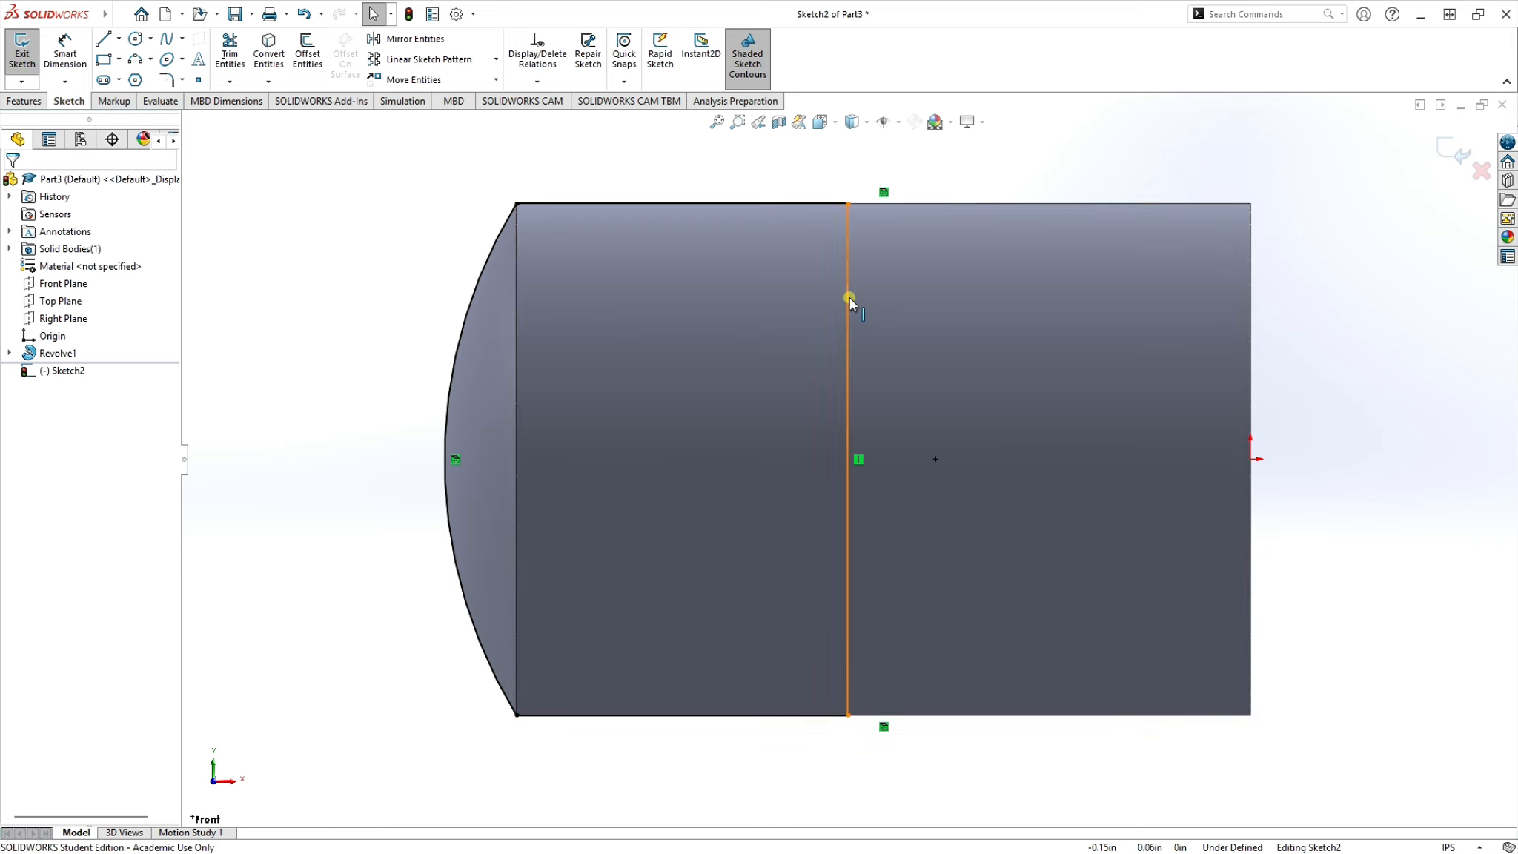
key(Escape)
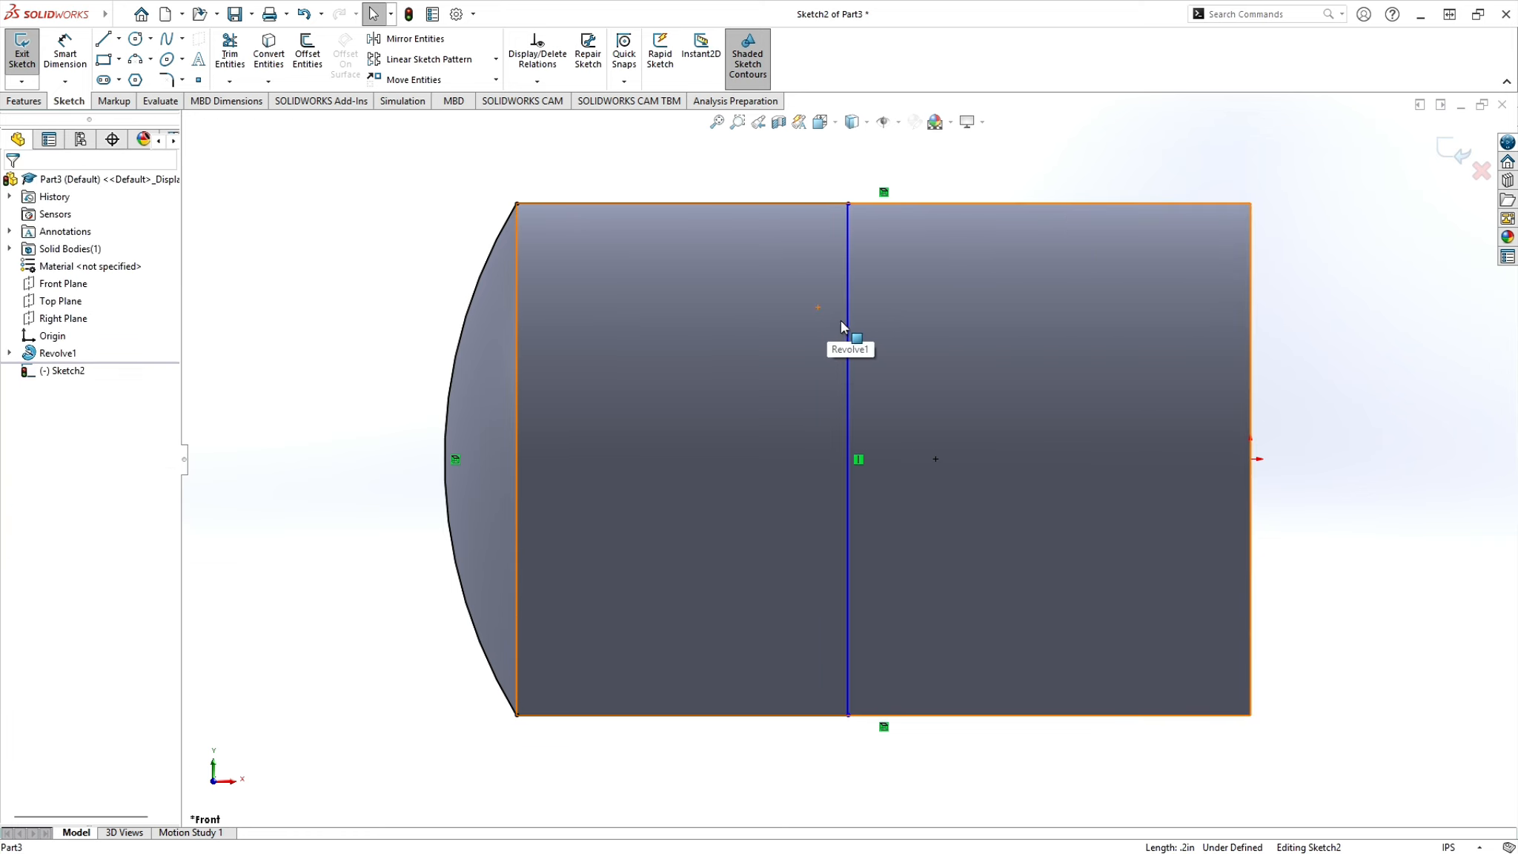
mouse_move(847, 318)
mouse_down()
mouse_move(942, 325)
mouse_move(766, 344)
mouse_move(934, 357)
mouse_move(792, 360)
mouse_up()
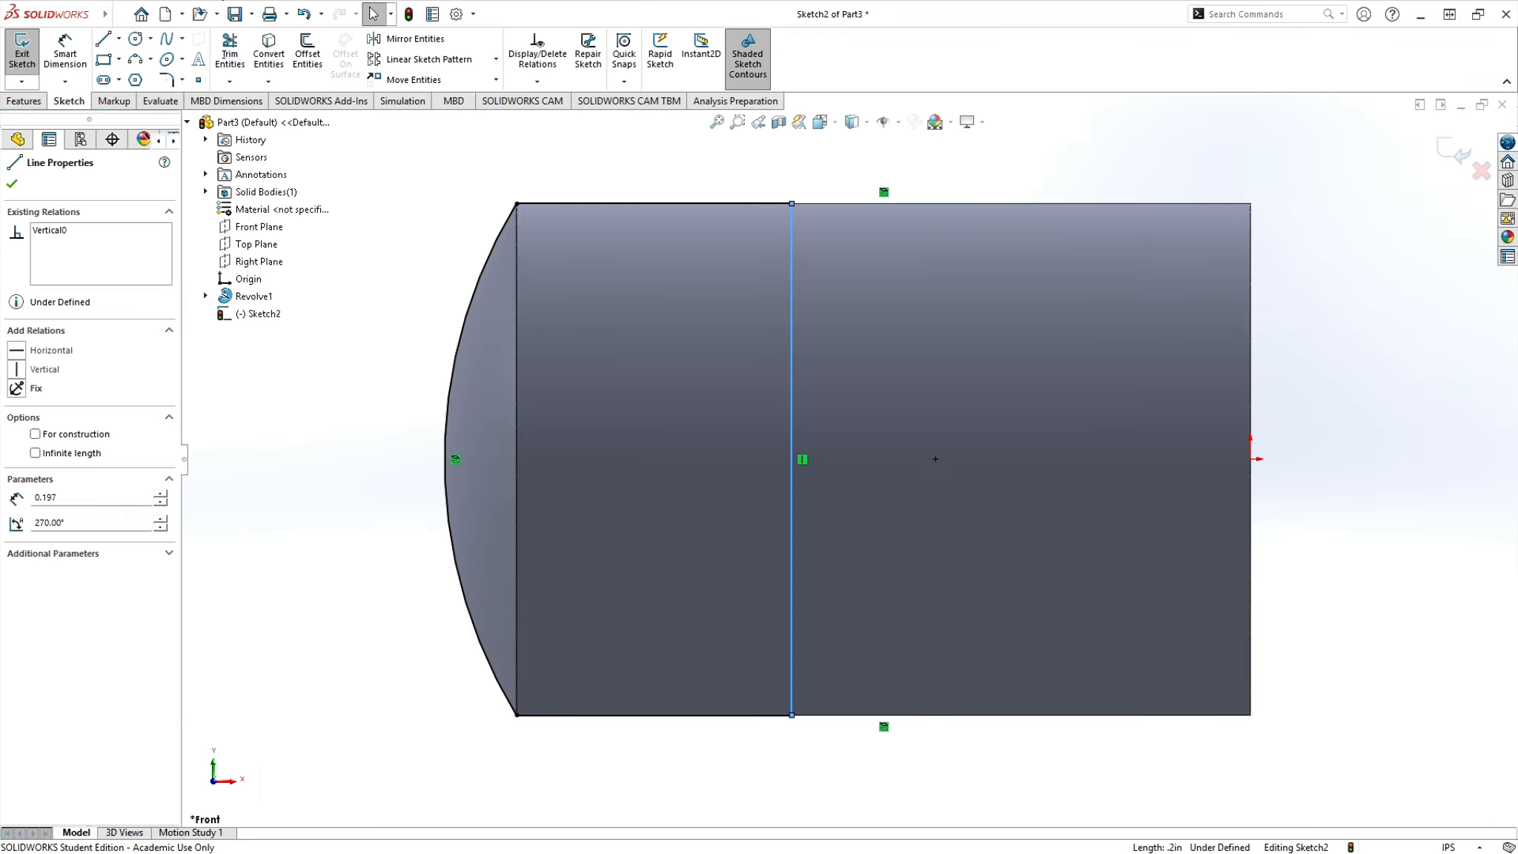
click(65, 46)
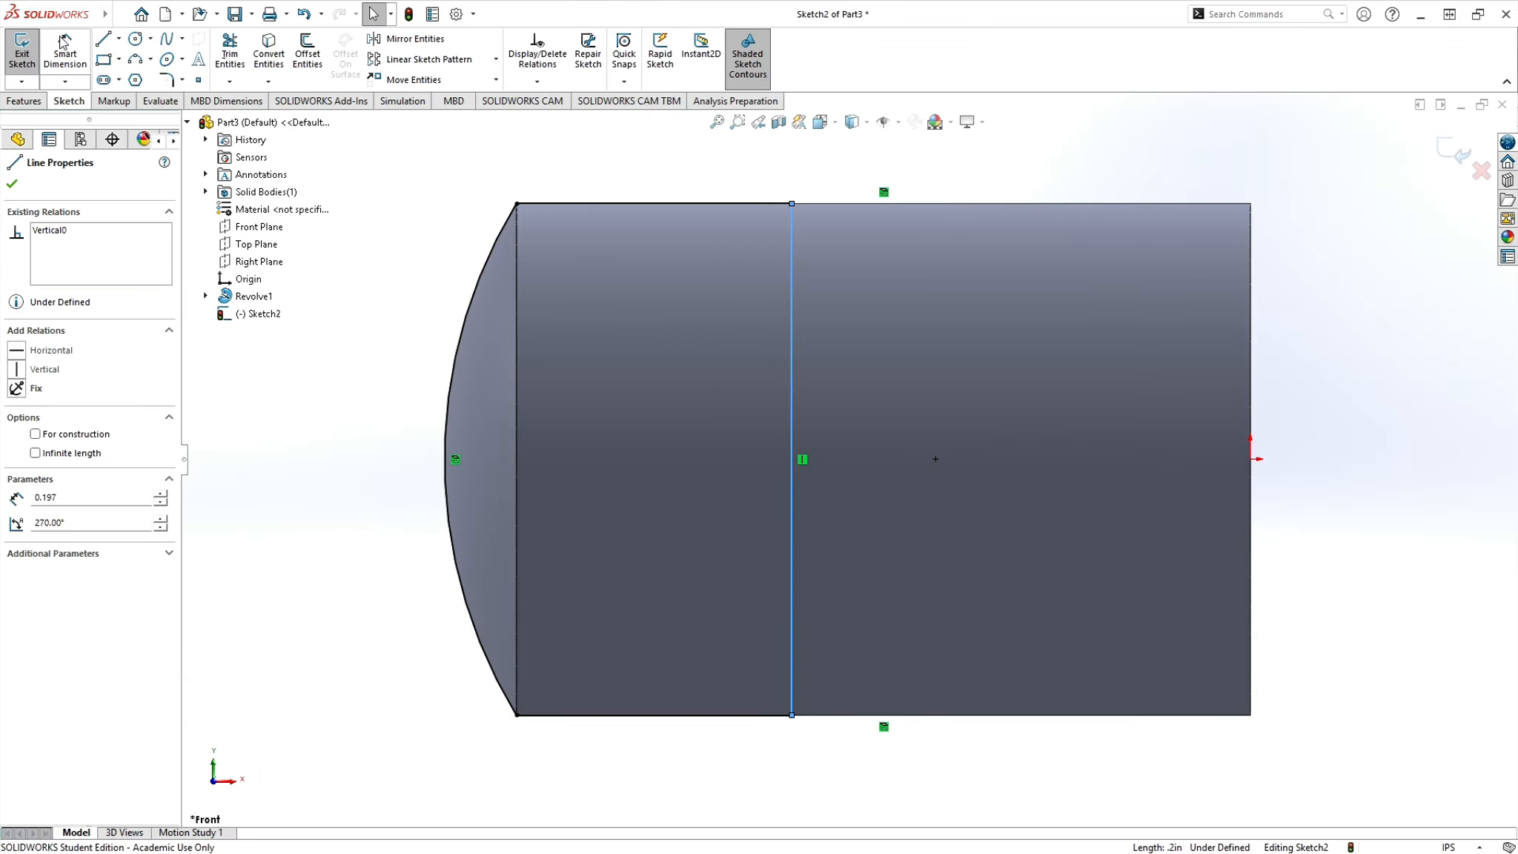
click(1253, 226)
click(790, 249)
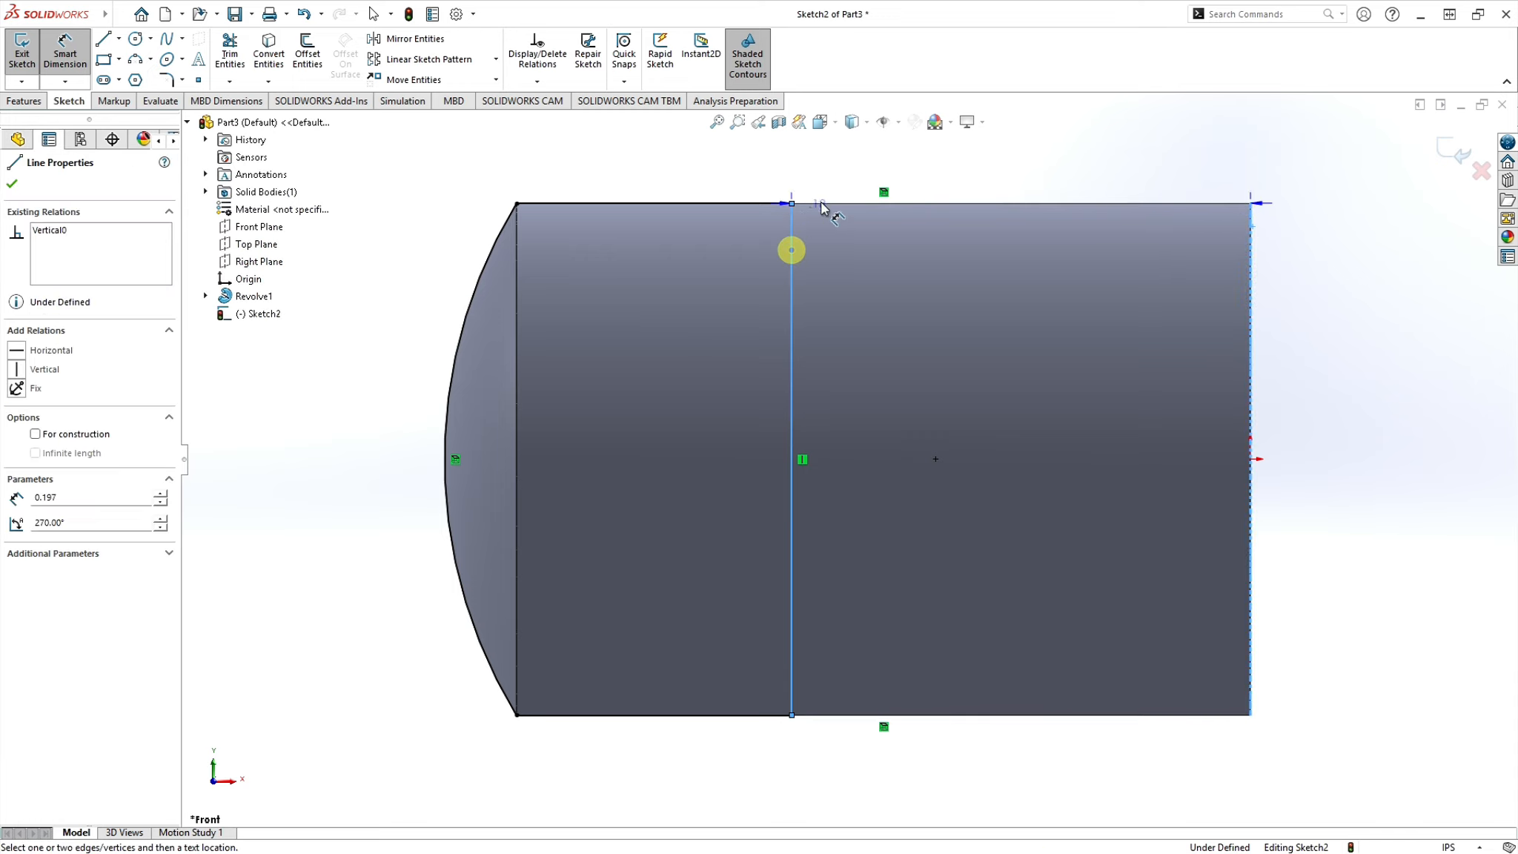
click(1038, 162)
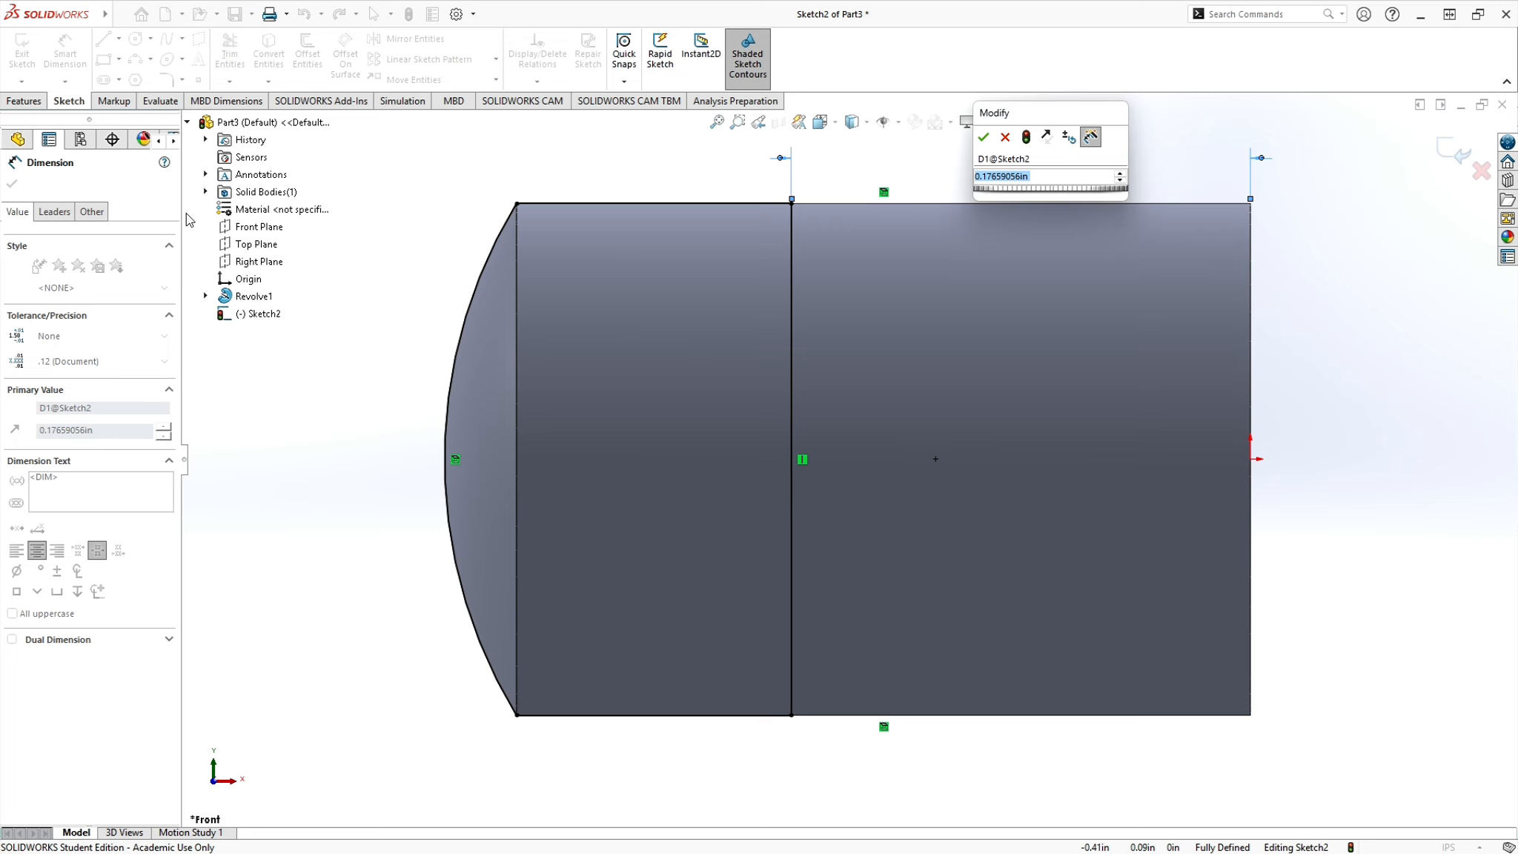
text(.079)
key(Return)
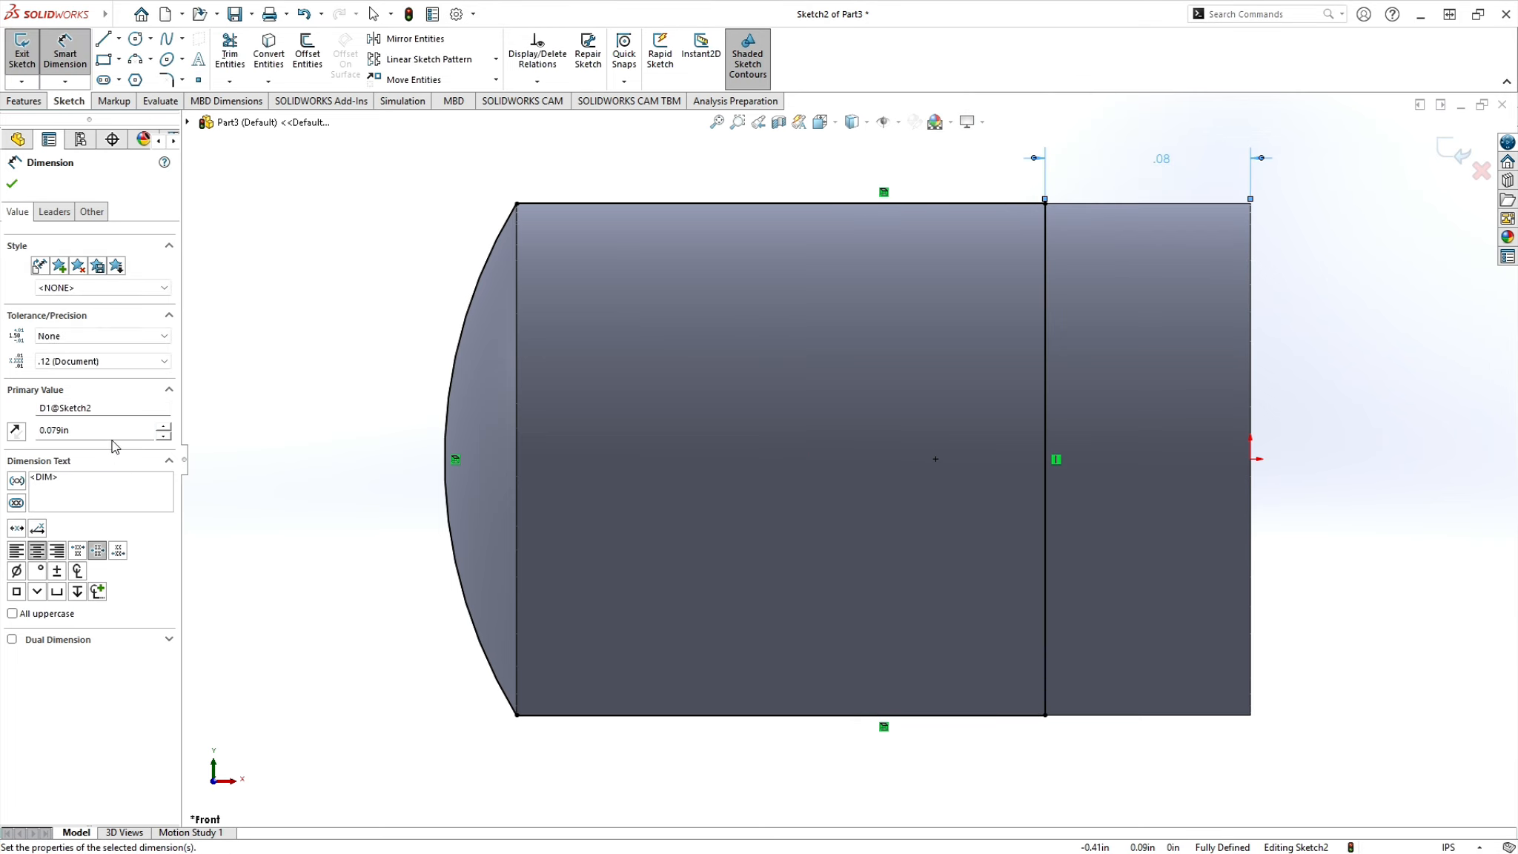
- Show the line's offset dimension with three decimal places (.123)
click(96, 361)
click(87, 401)
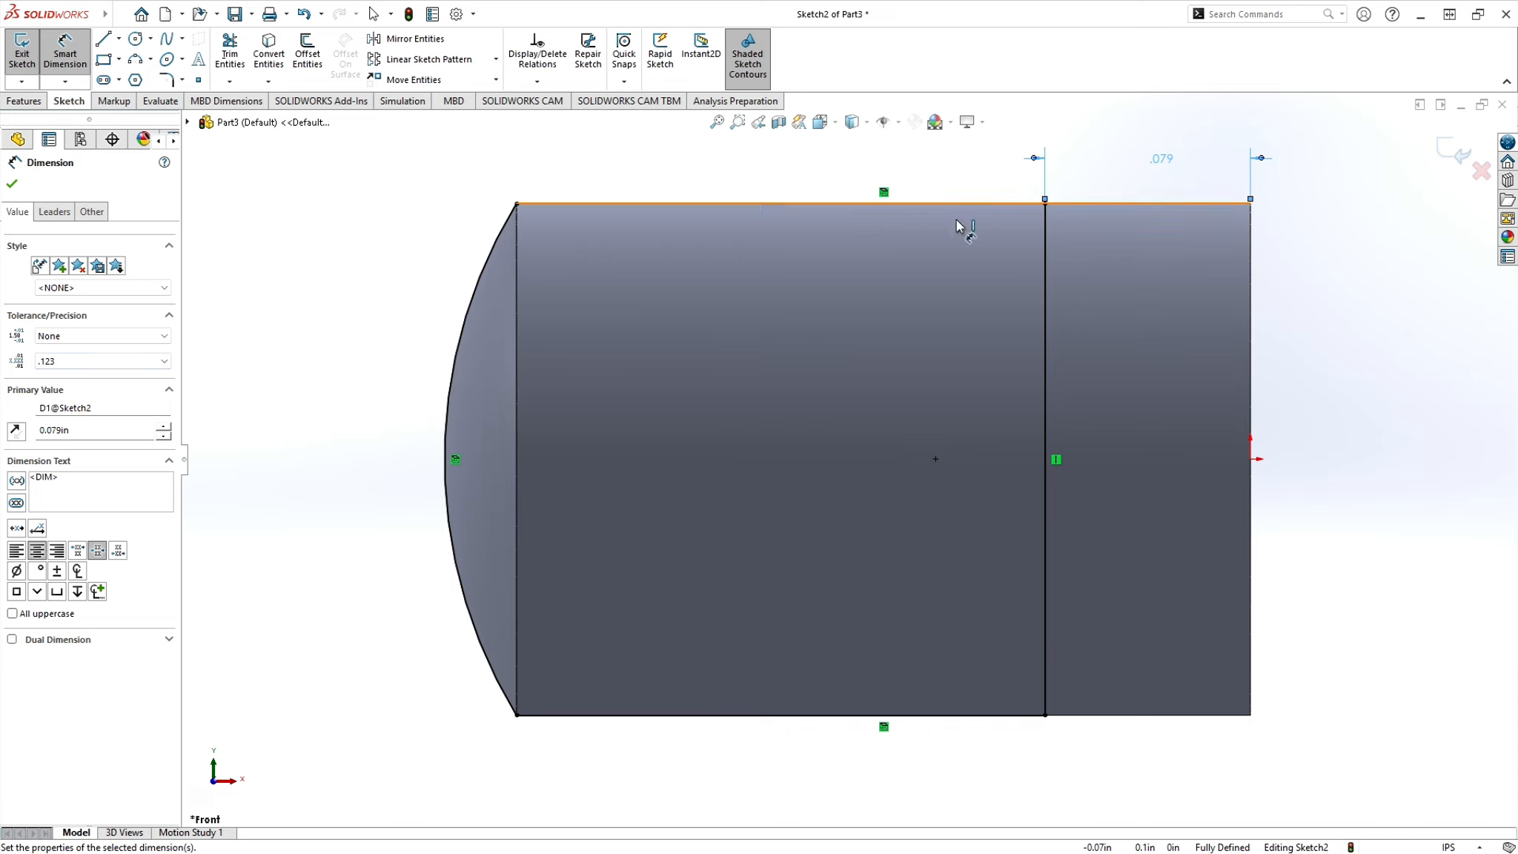
click(14, 184)
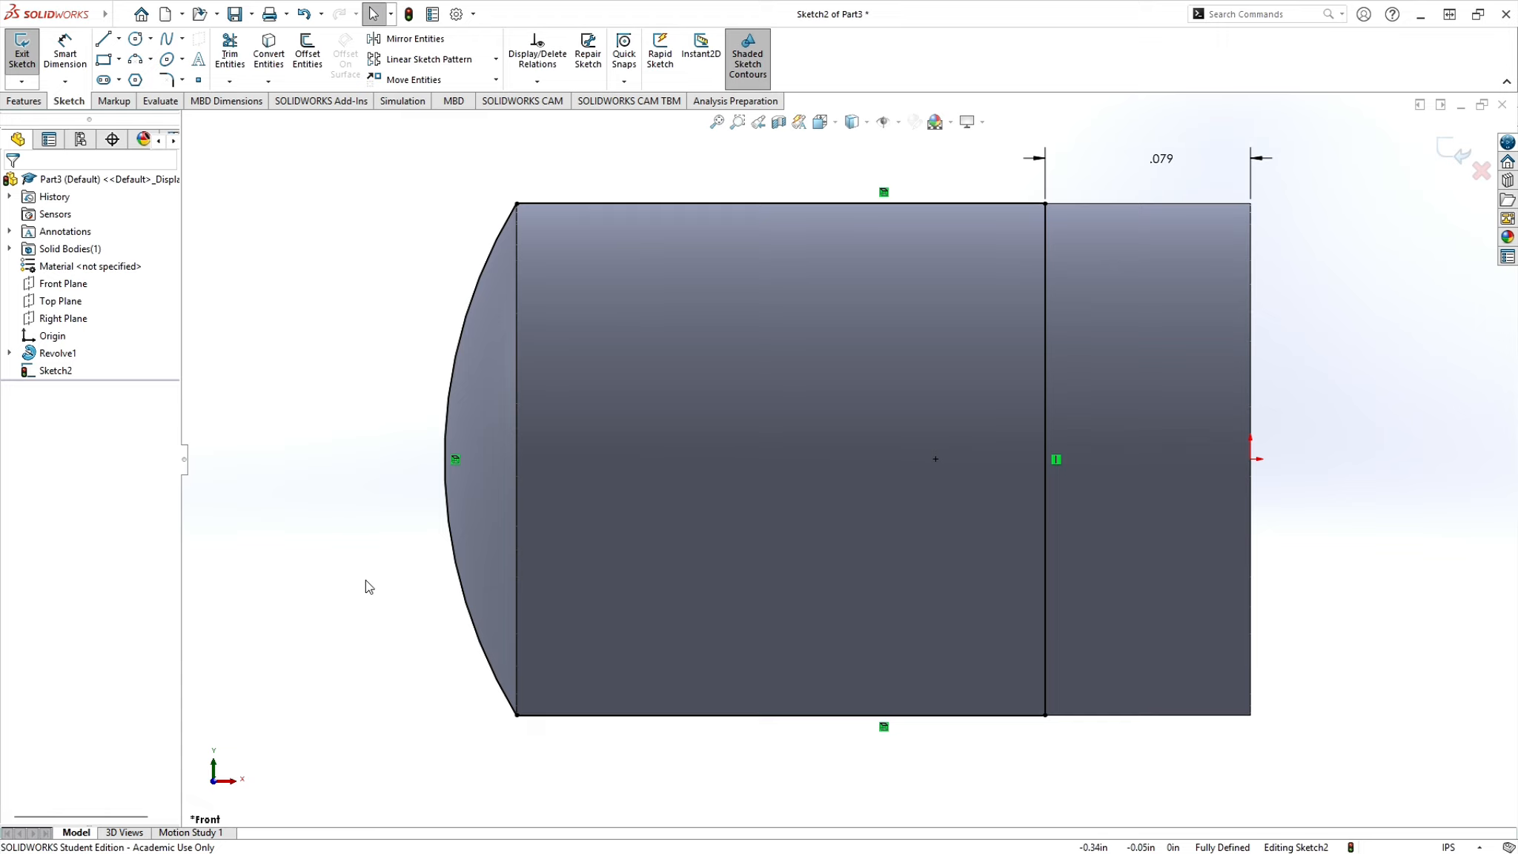
- Set up an Extruded Cut from the closed profile with Through All in Direction 1 only, turning Direction 2 off
scroll(420, 528, up, 8)
middle_drag(385, 608, 386, 352)
scroll(947, 441, down, 10)
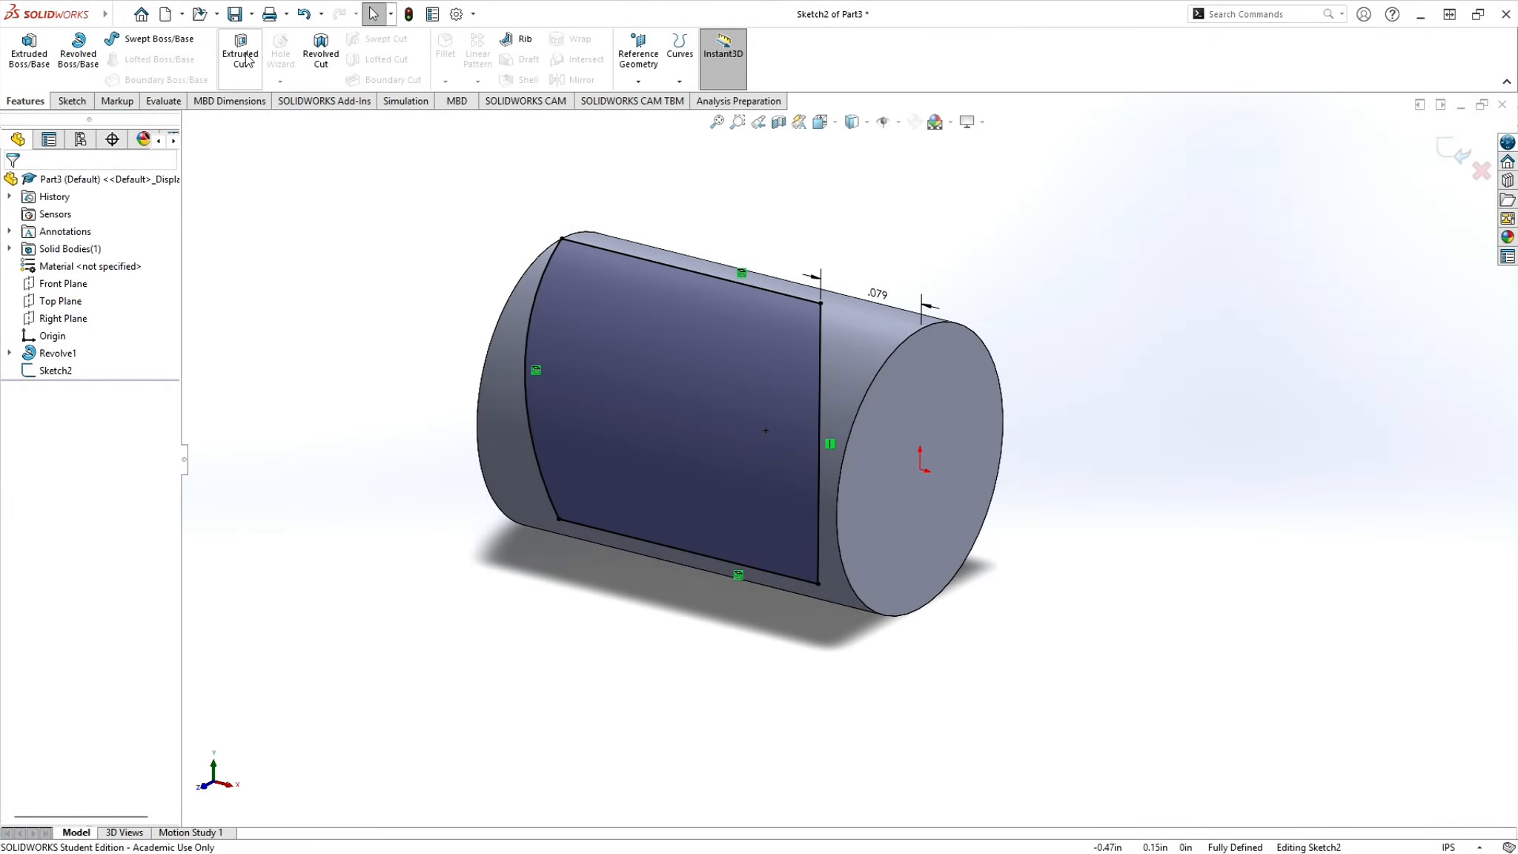
click(240, 51)
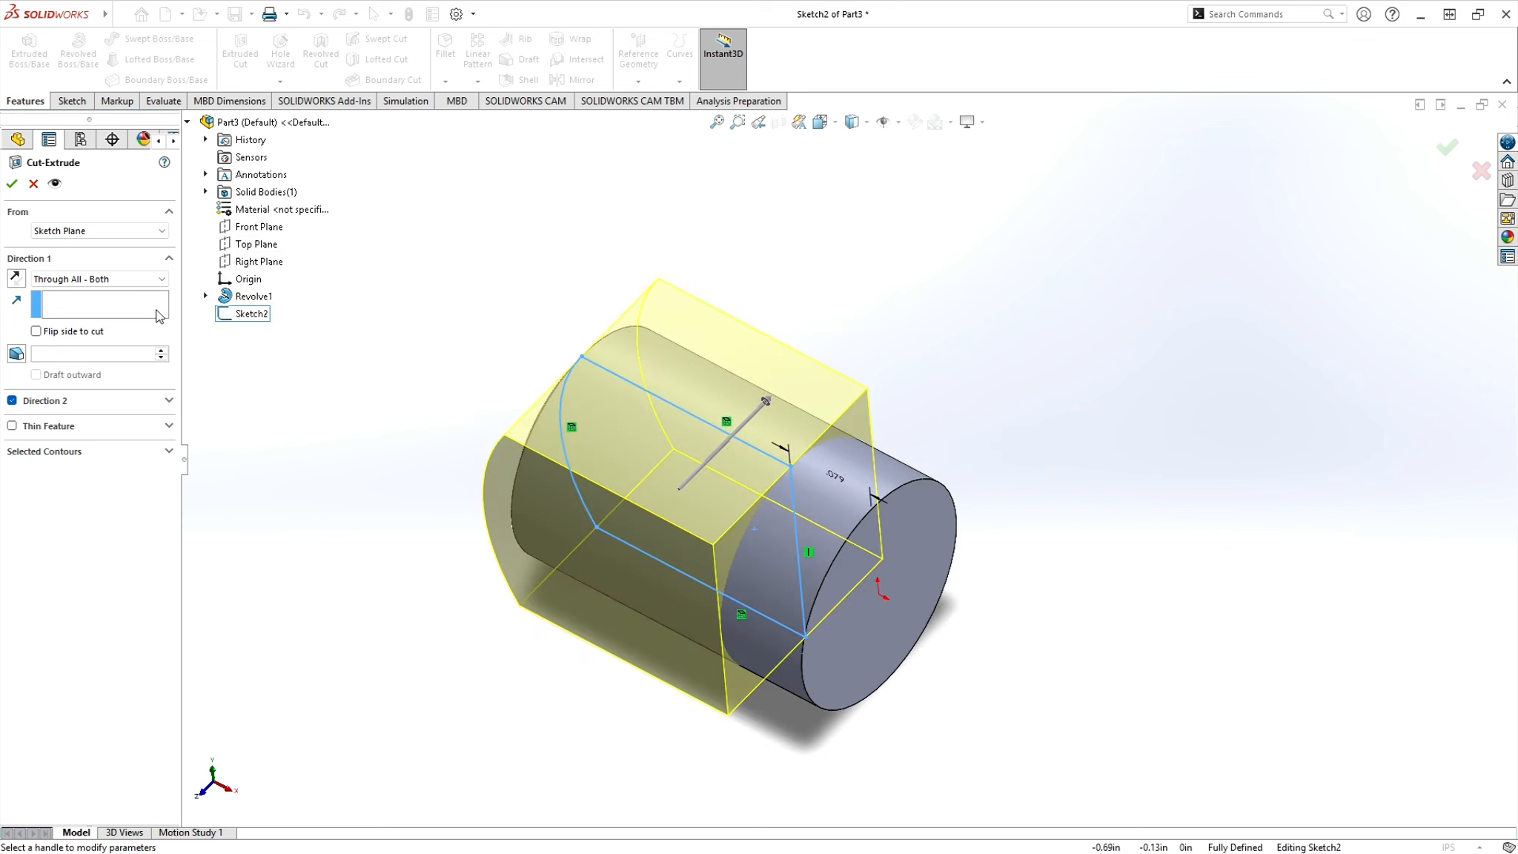
click(152, 281)
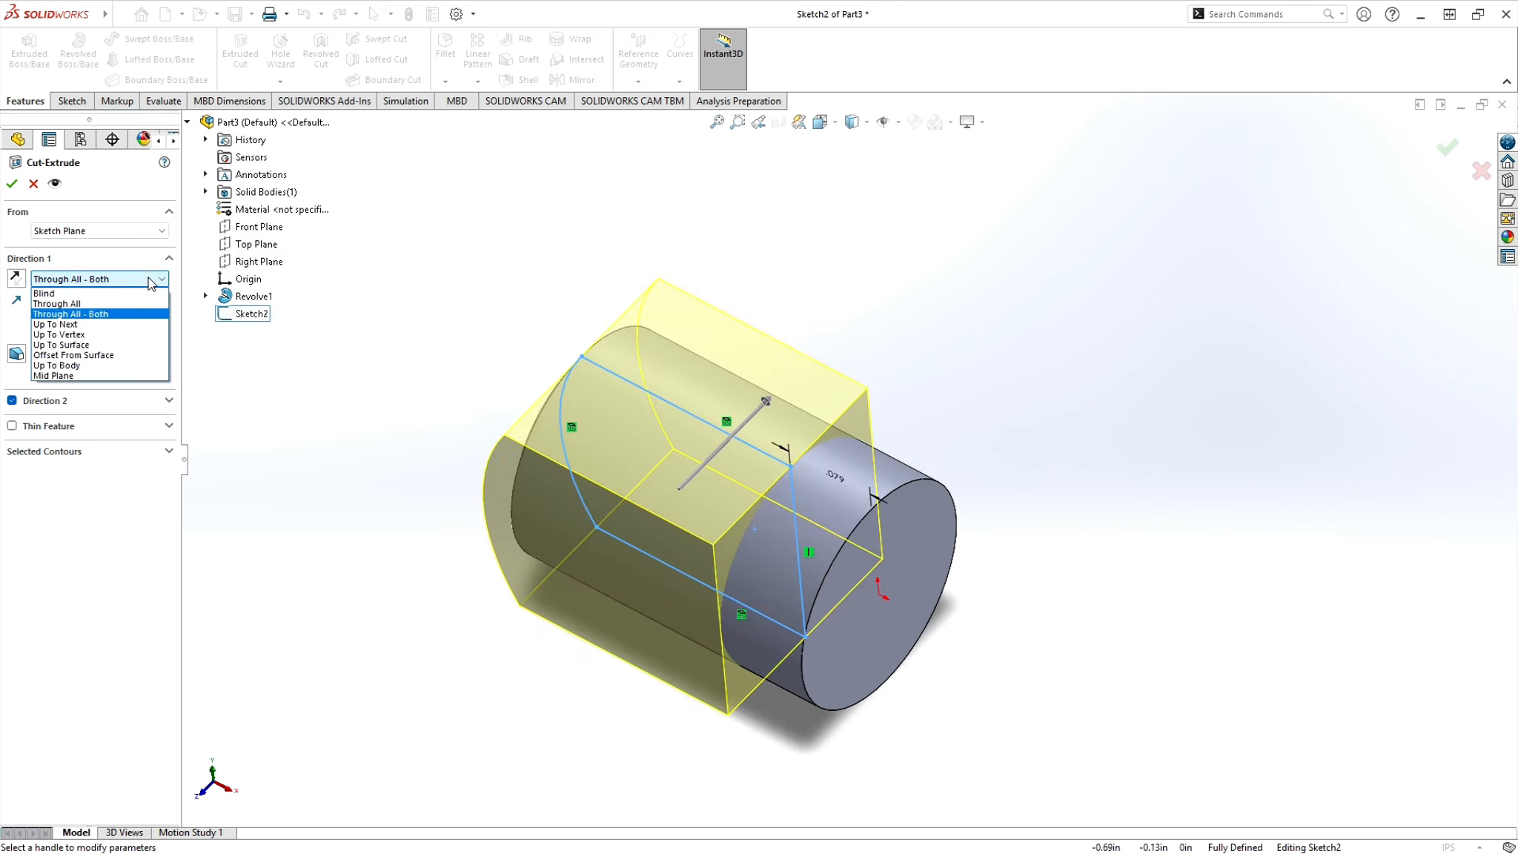
click(129, 303)
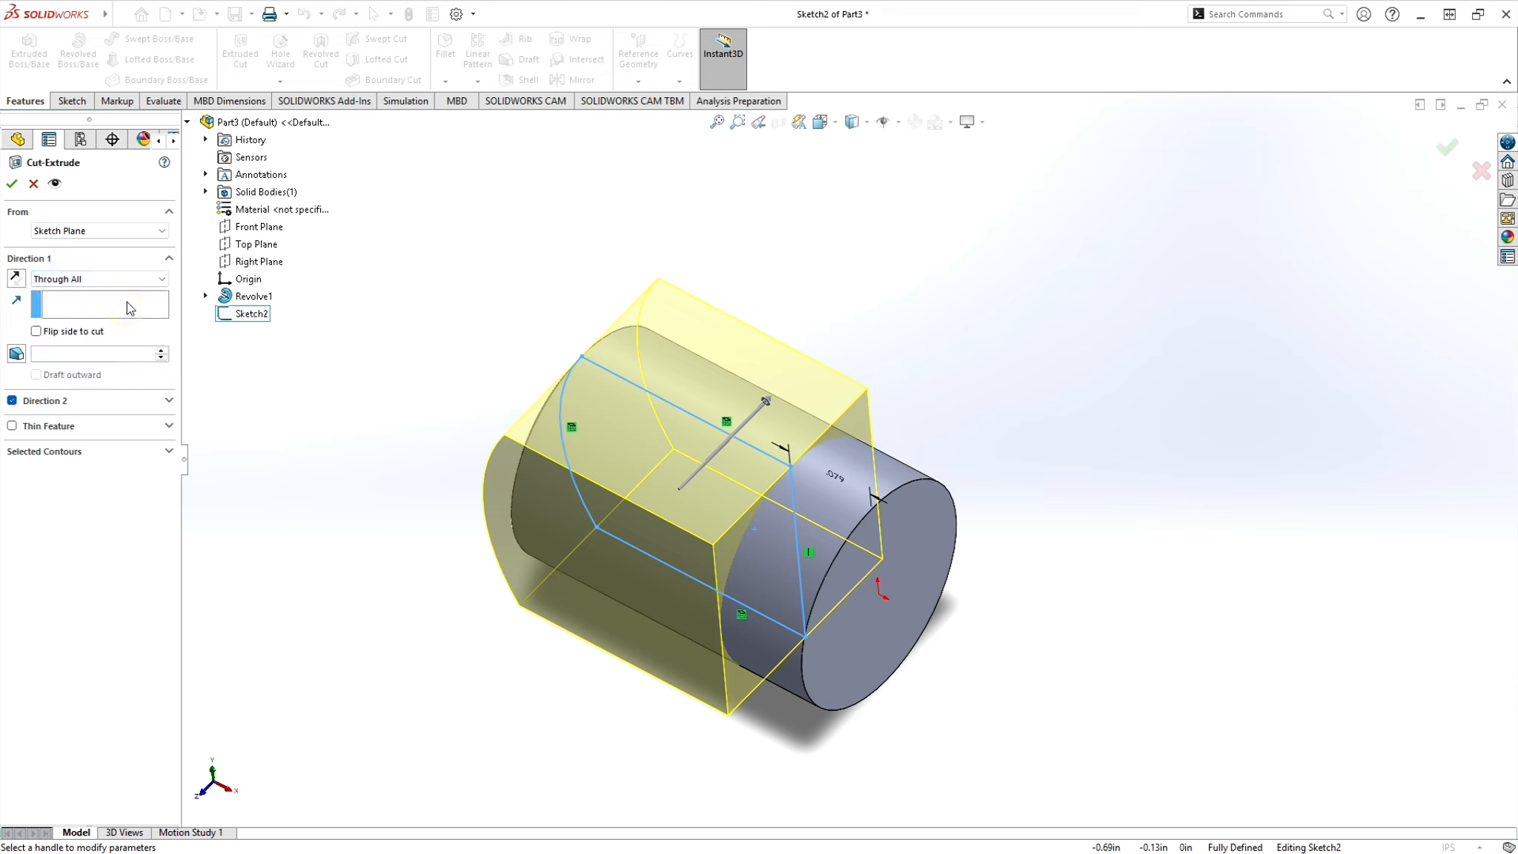
click(13, 401)
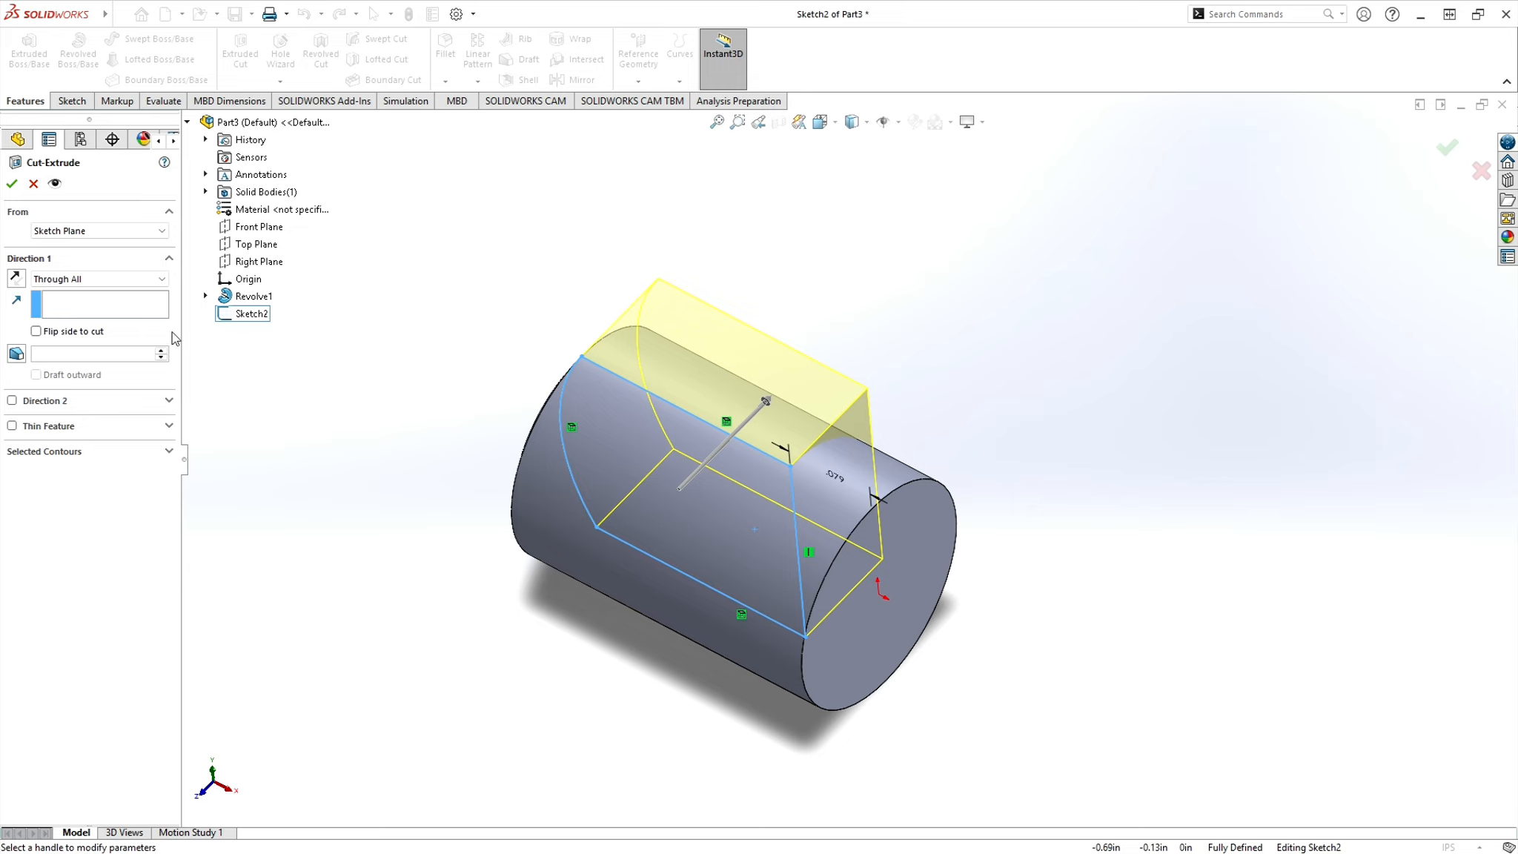
- Start the cut at an Offset of 1/32 in from the sketch plane, checking the drawing for the flat's thickness
click(109, 232)
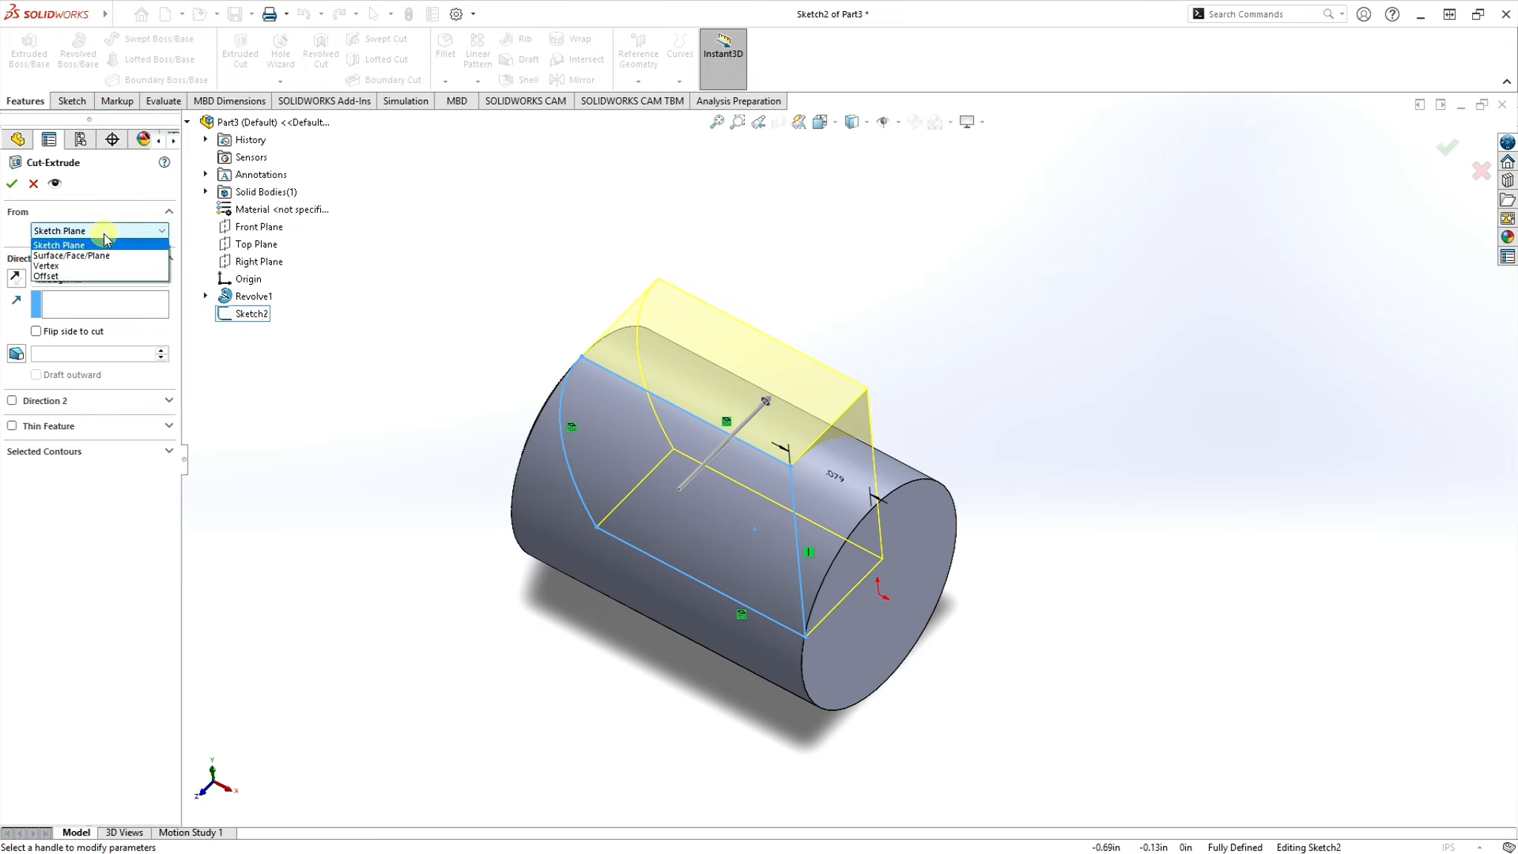
click(65, 273)
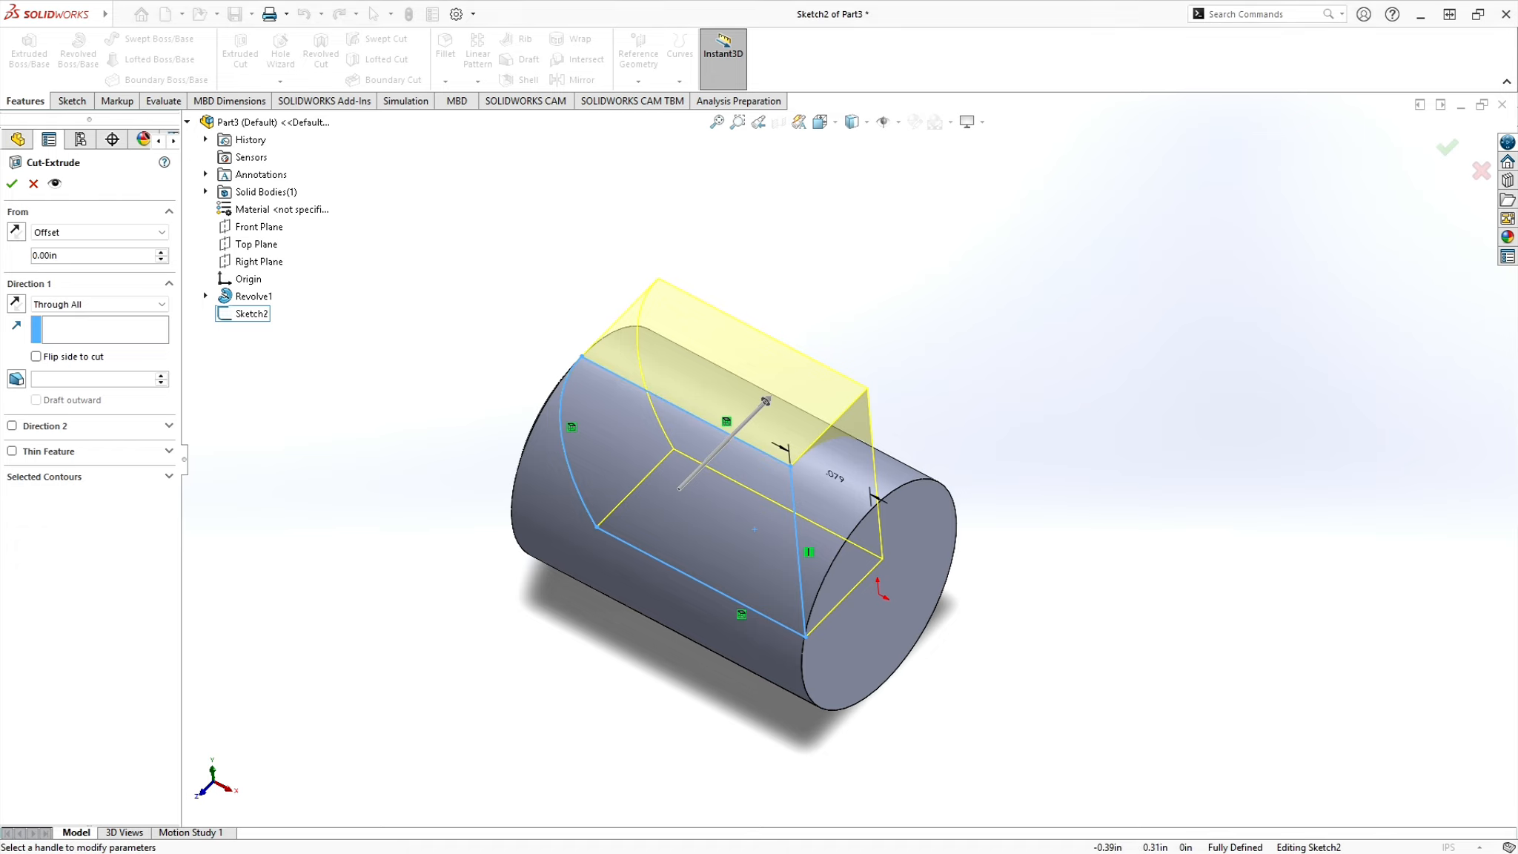
key(alt+Tab)
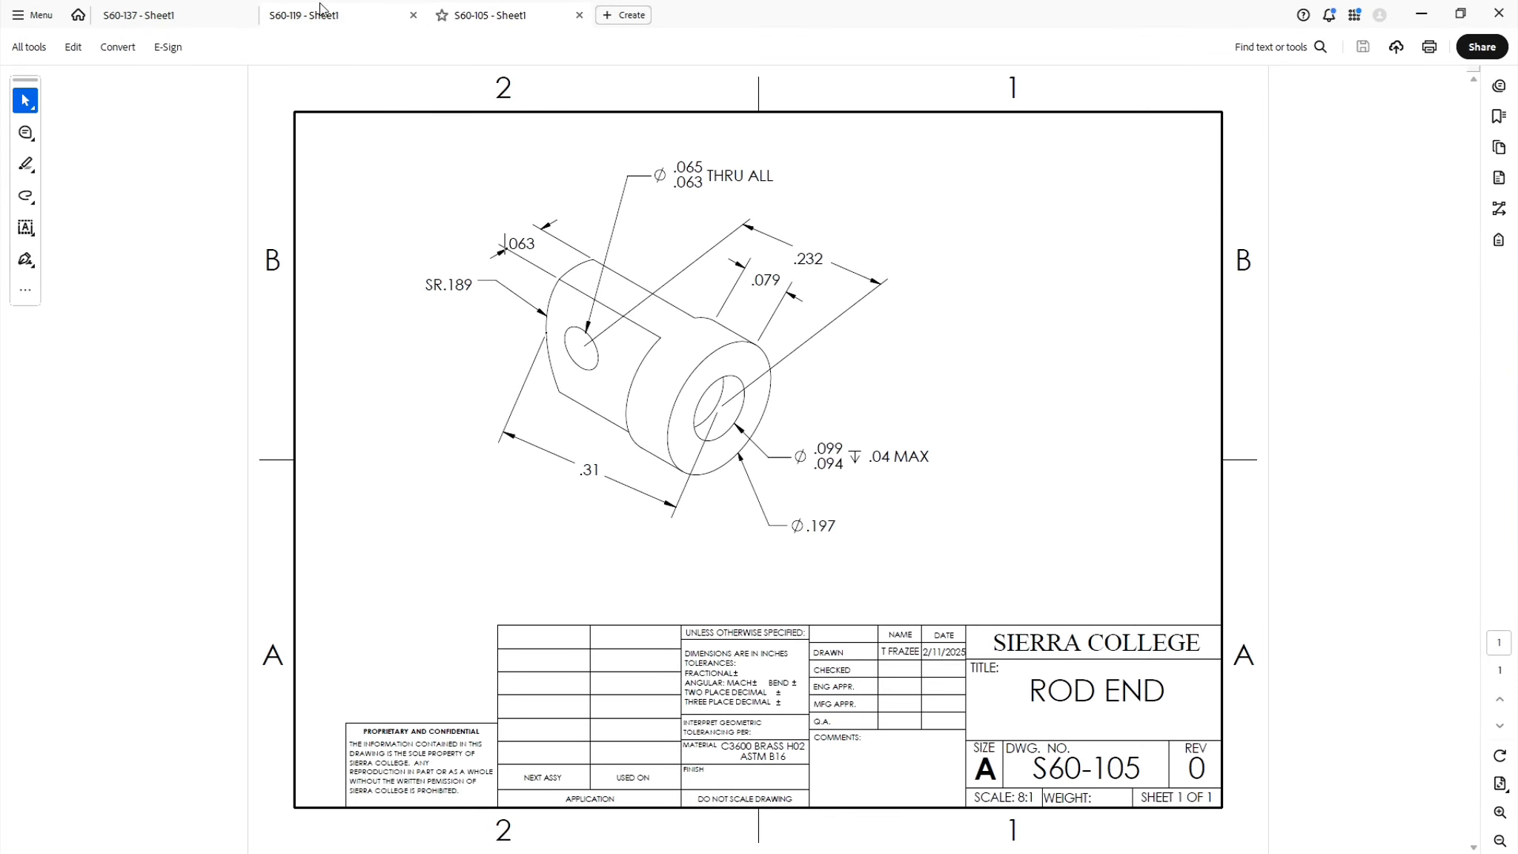
key(alt+Tab)
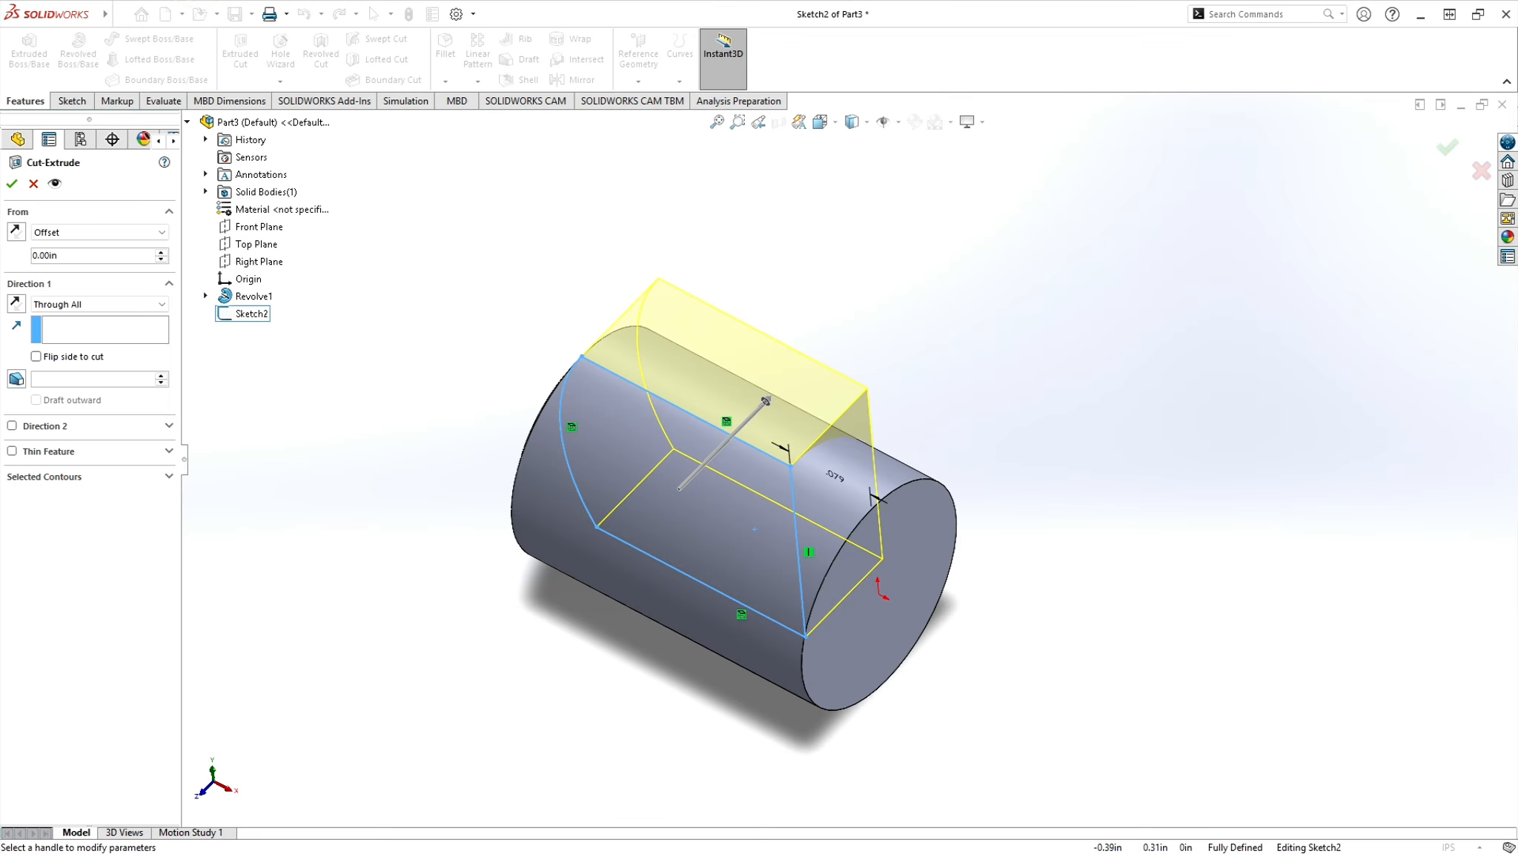
click(88, 256)
key(ctrl+a)
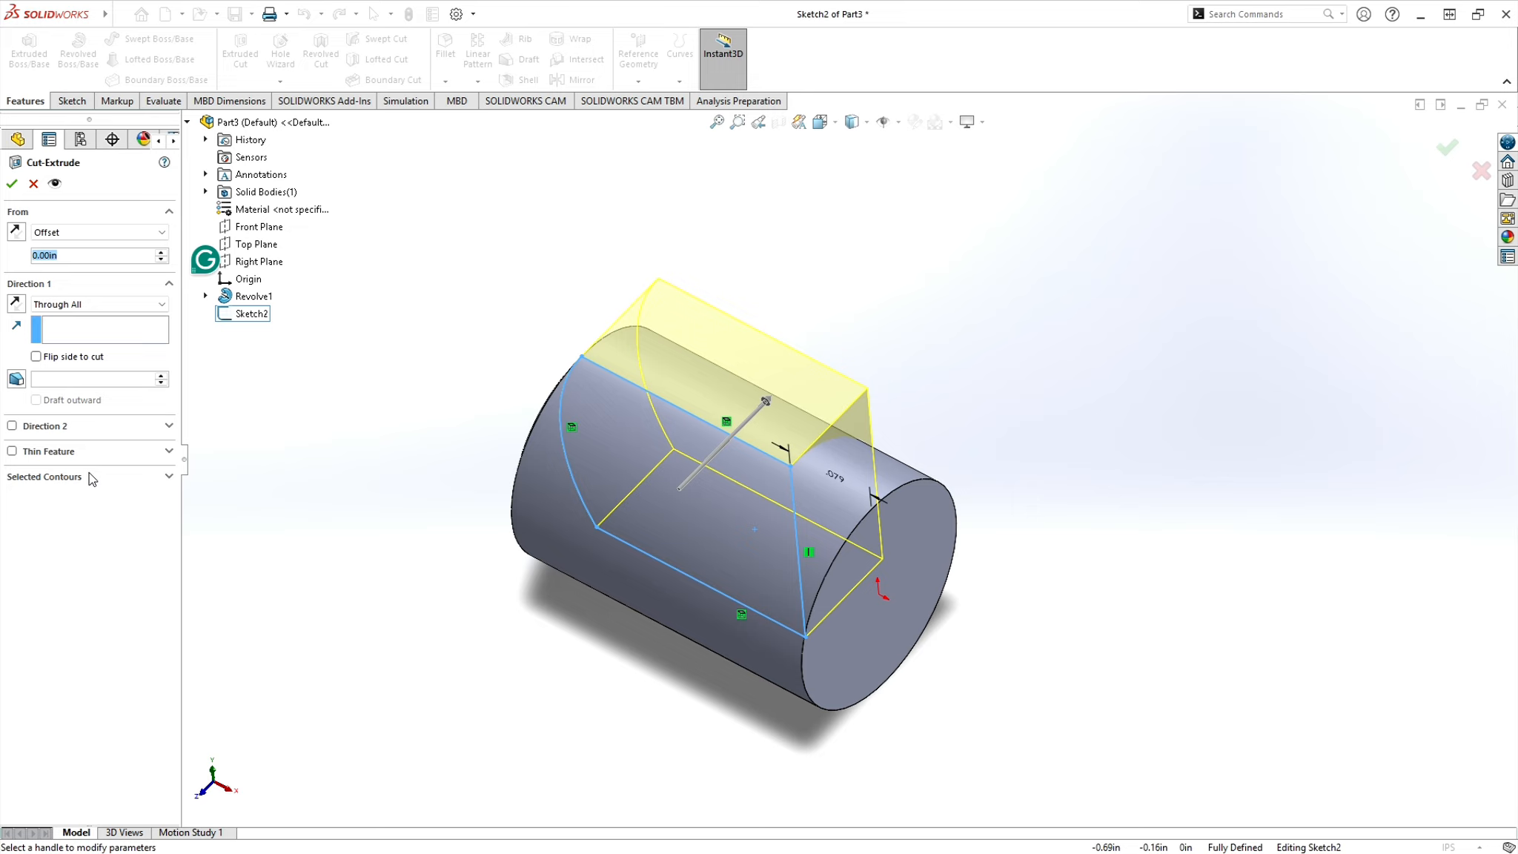
text(1/32)
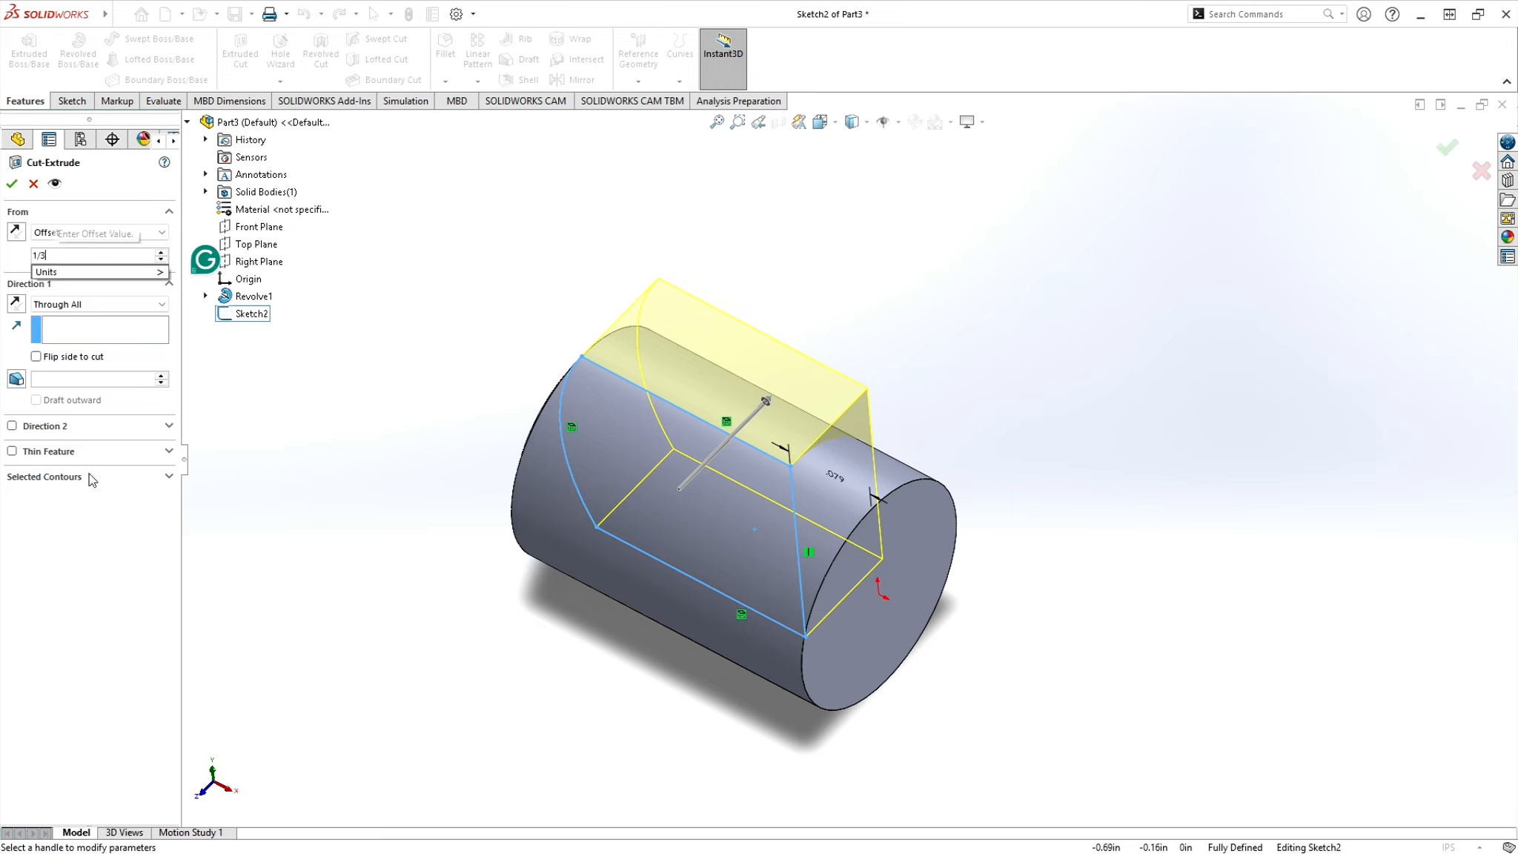
click(72, 330)
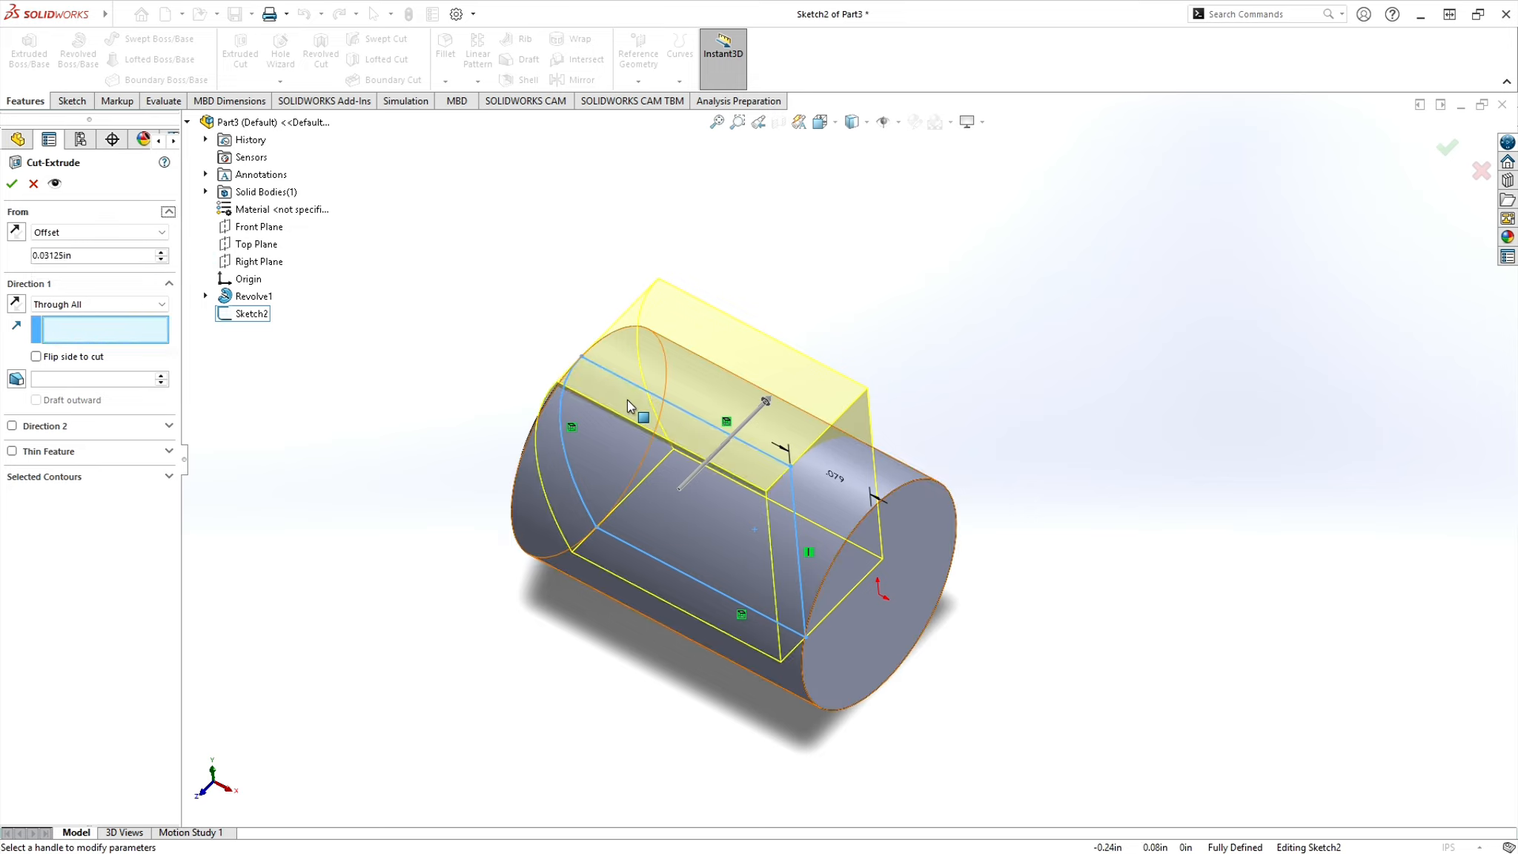
- Reverse the start offset so the cut begins on the material-removal side of the sketch plane, and complete the extruded cut
middle_drag(671, 466, 657, 482)
scroll(656, 482, up, 4)
scroll(674, 485, down, 6)
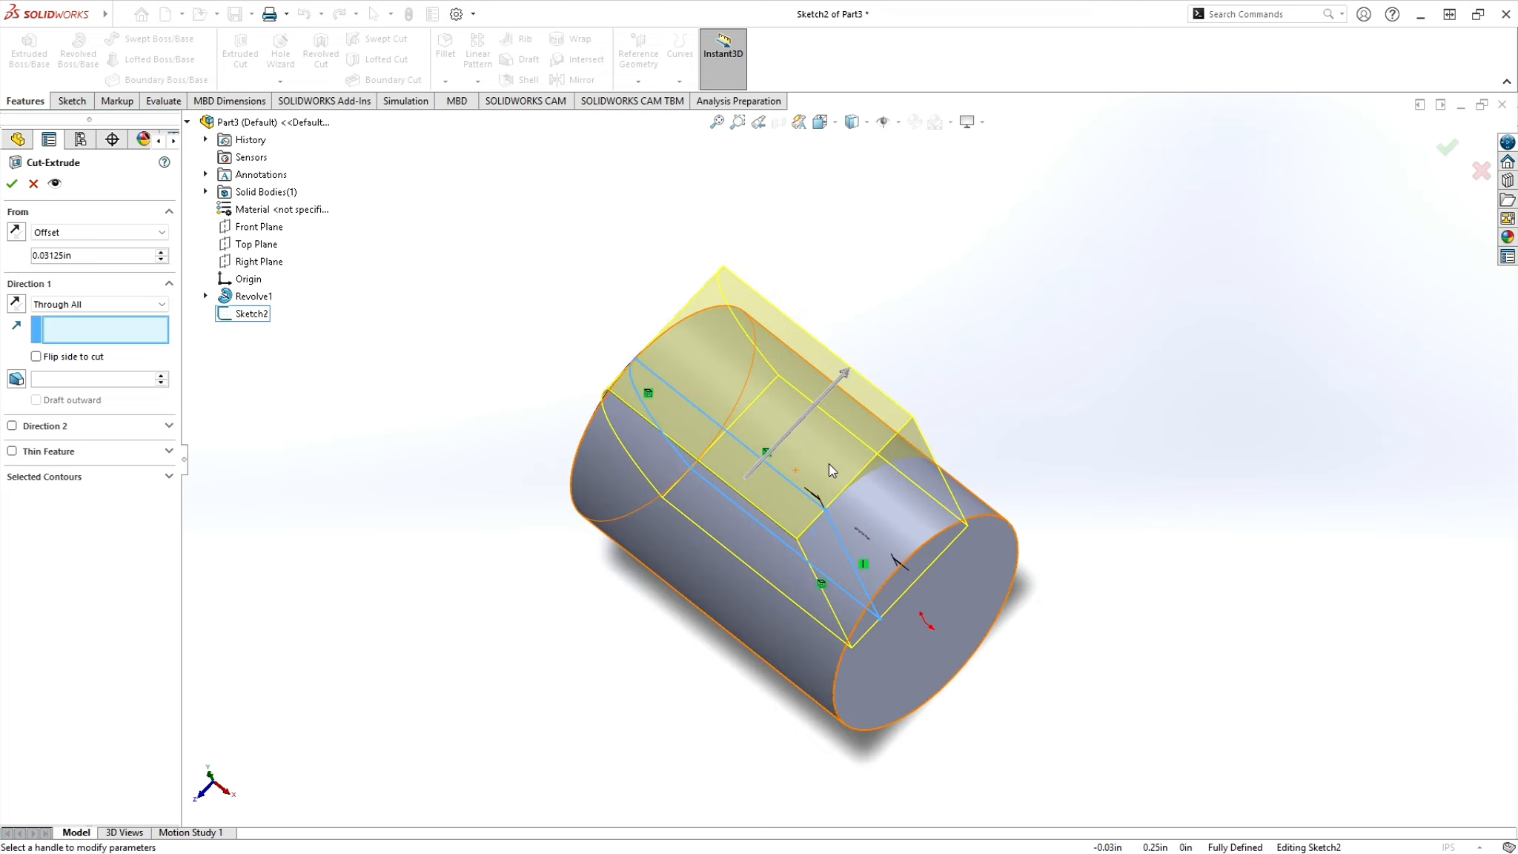
click(15, 236)
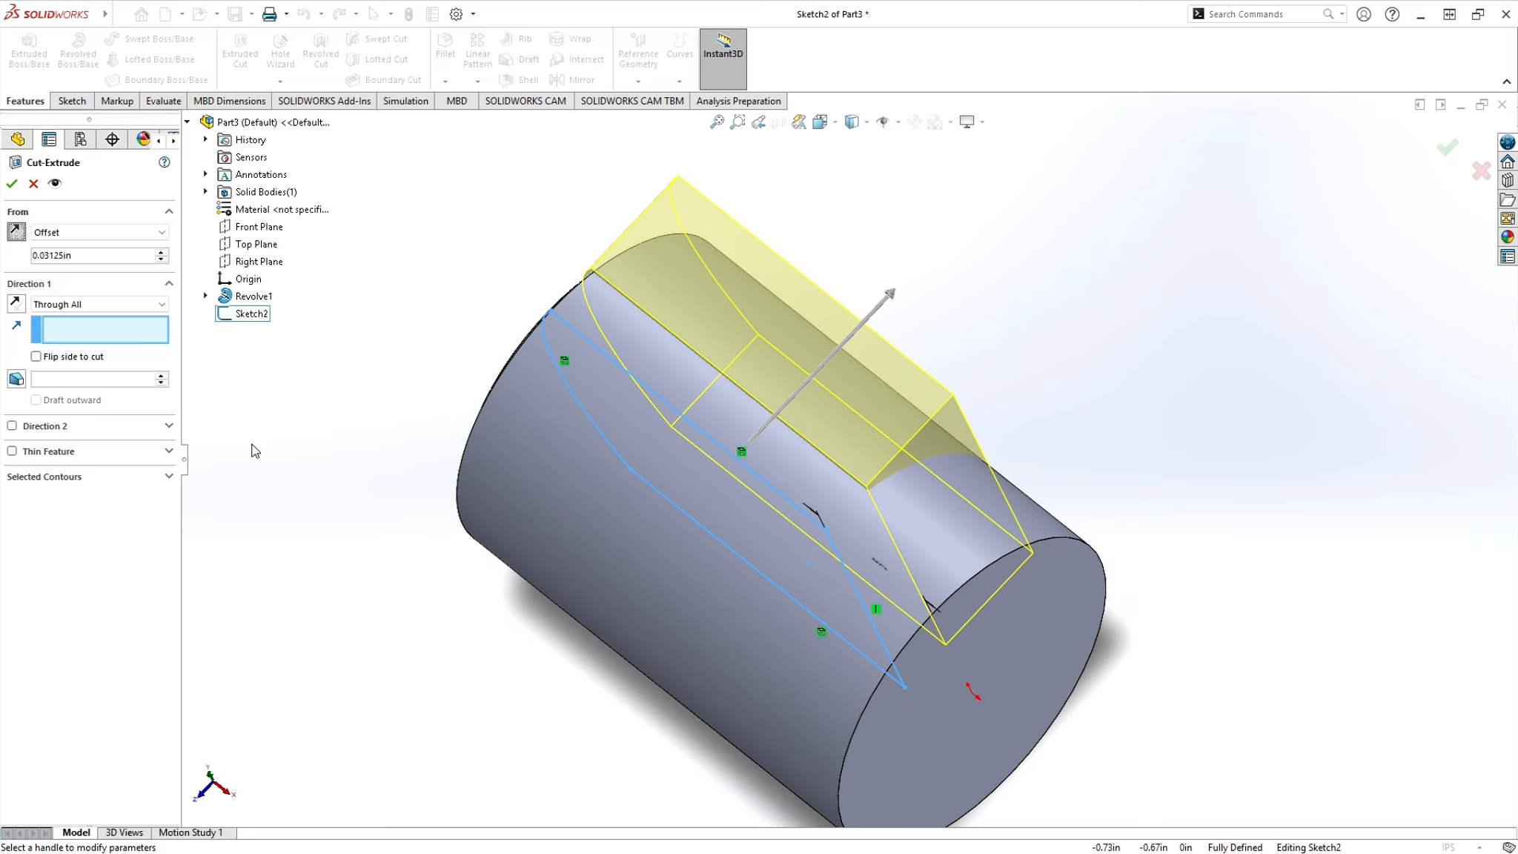
click(12, 183)
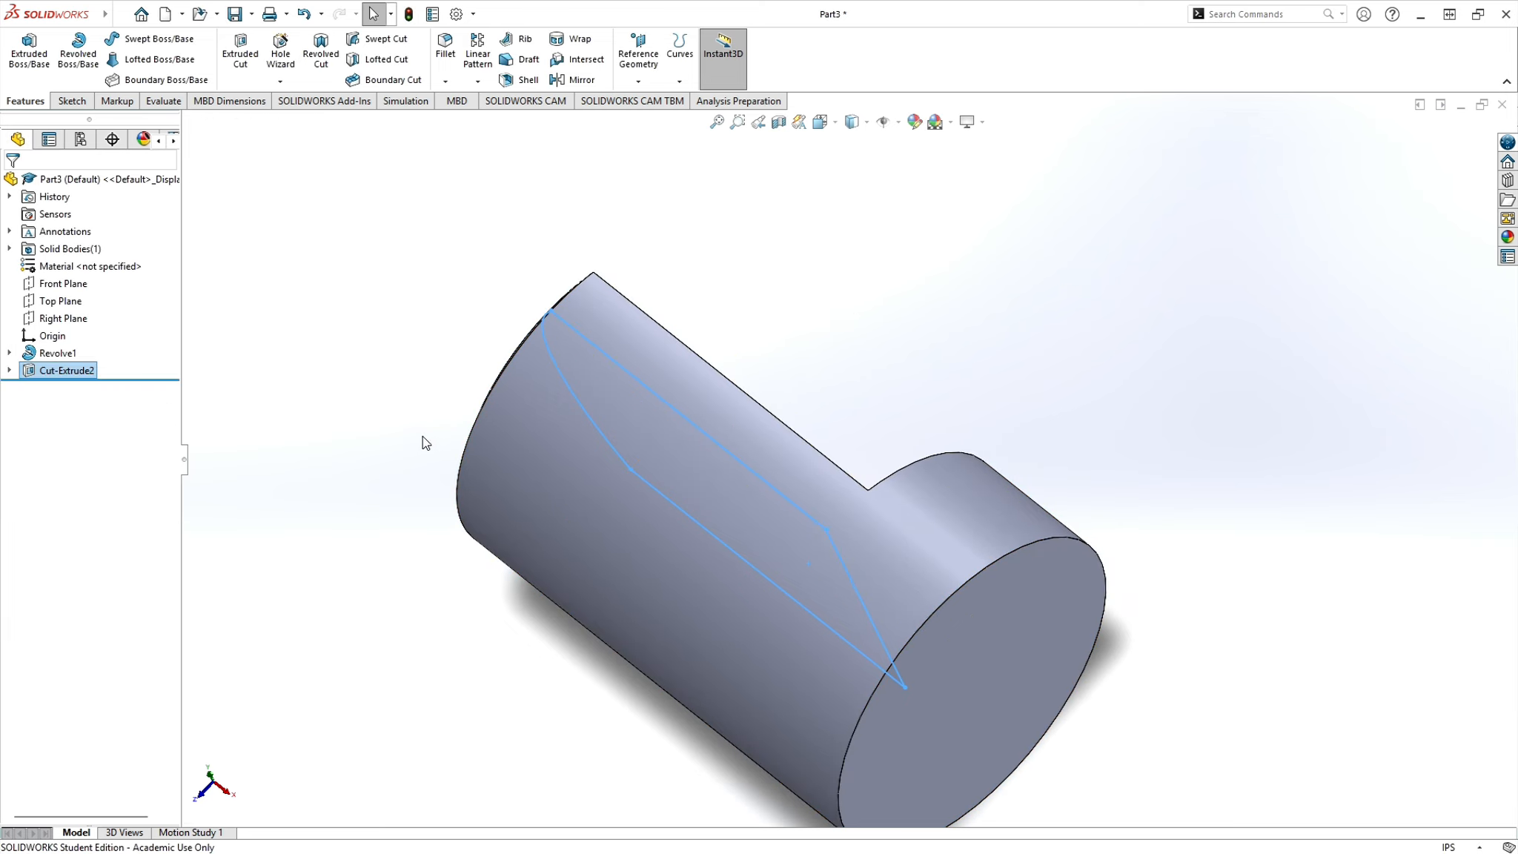
middle_drag(400, 401, 437, 549)
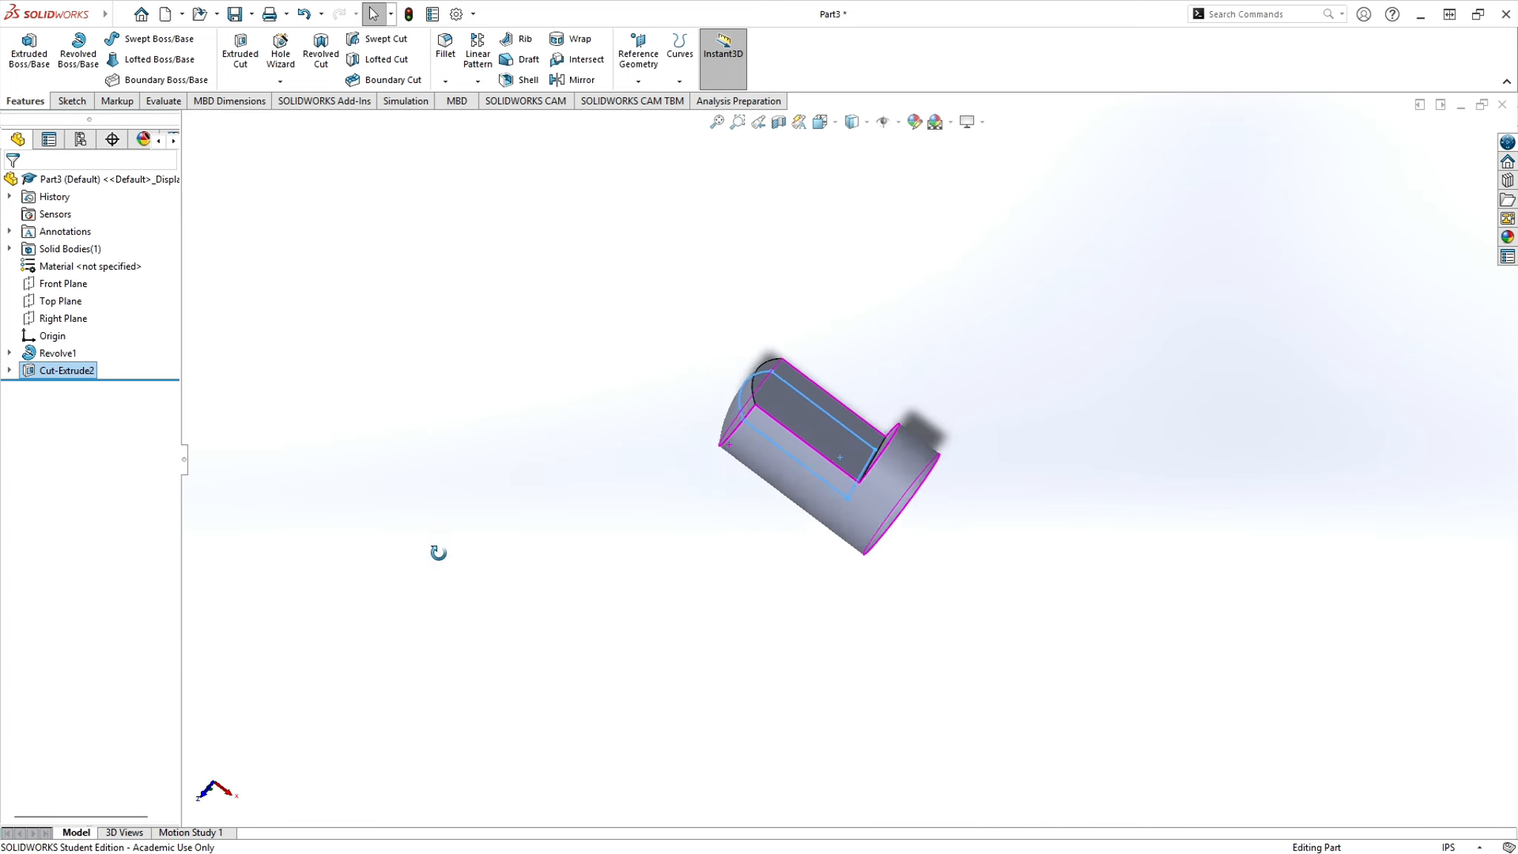
middle_drag(753, 622, 853, 480)
click(865, 440)
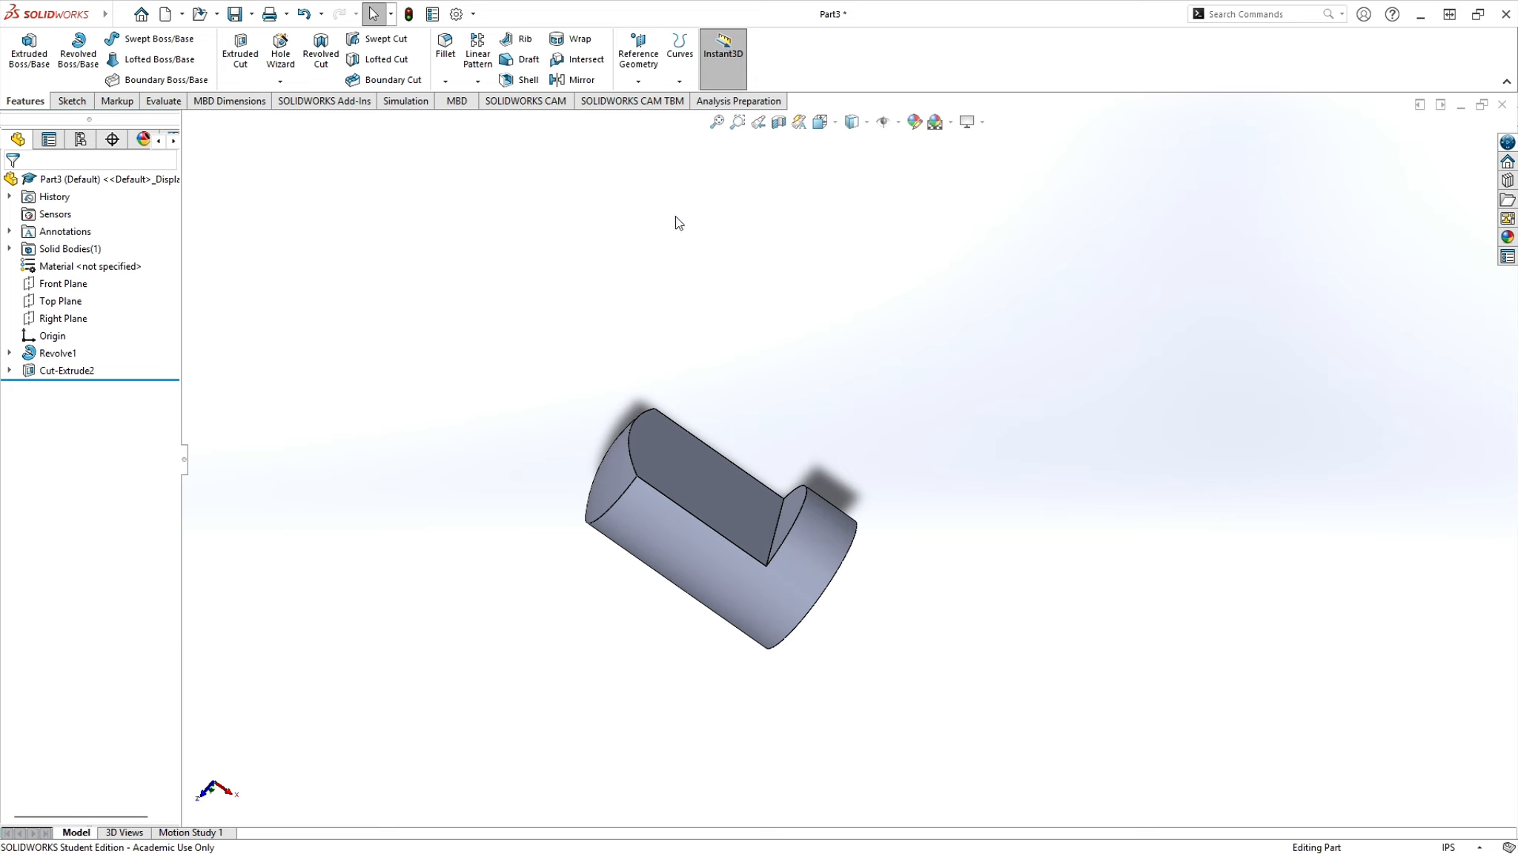
- Mirror the extruded cut about the Front Plane to form the matching flat on the opposite side of the tongue
click(474, 81)
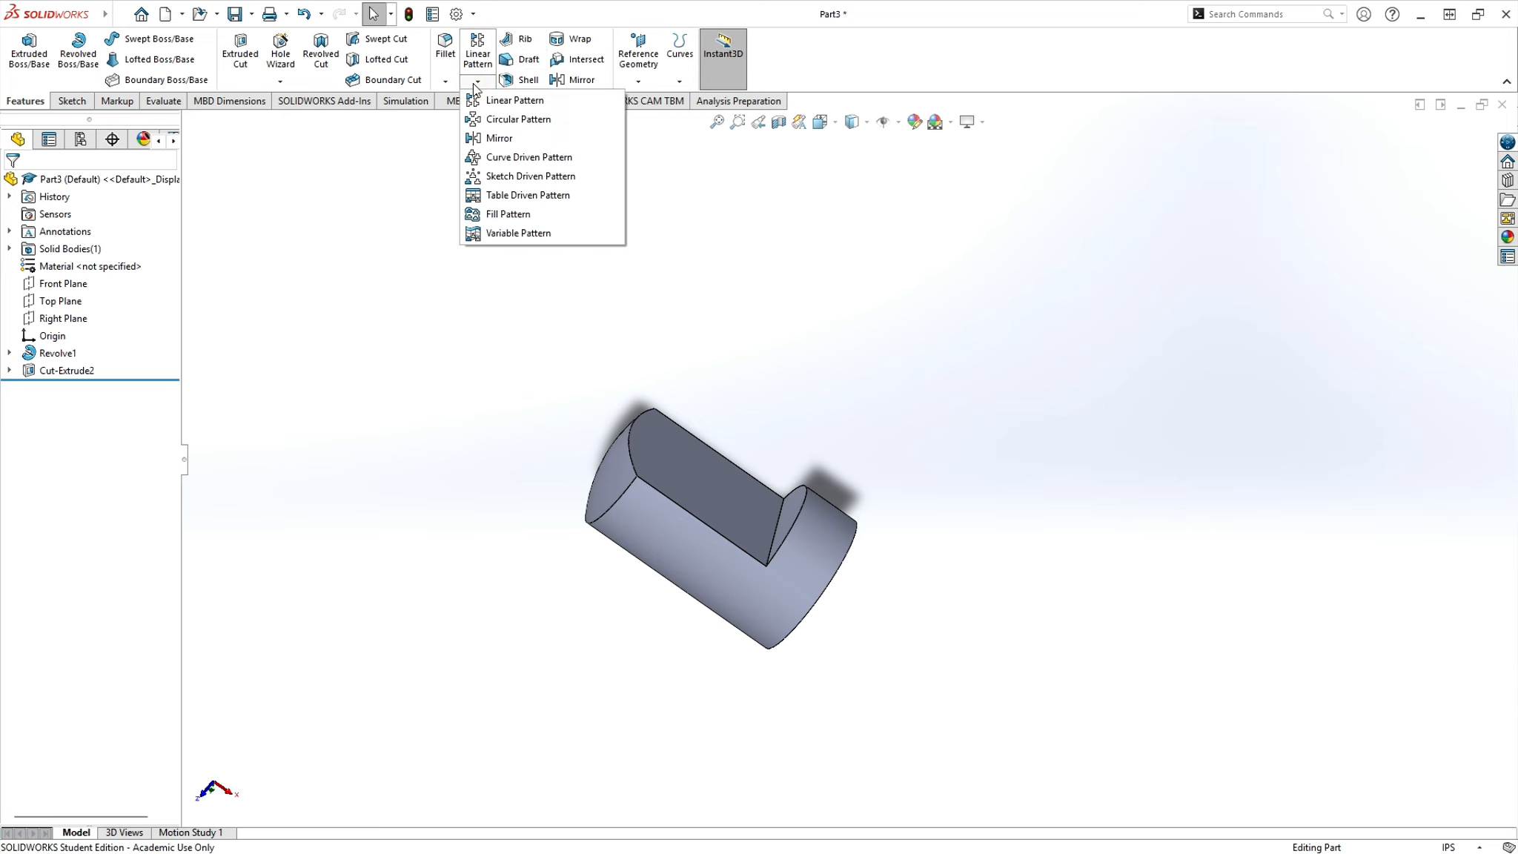
click(484, 139)
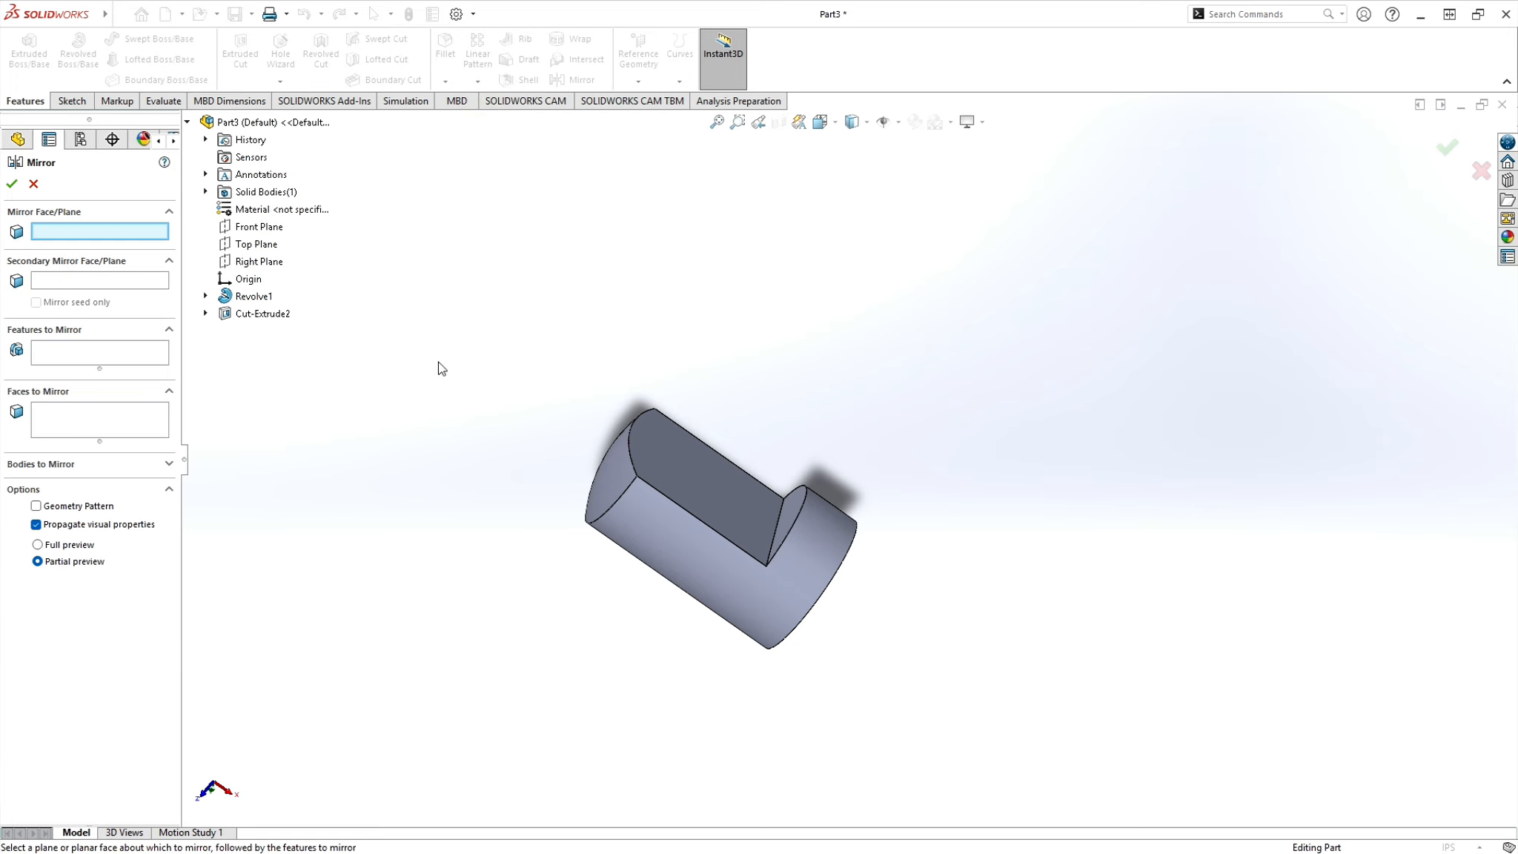
click(274, 247)
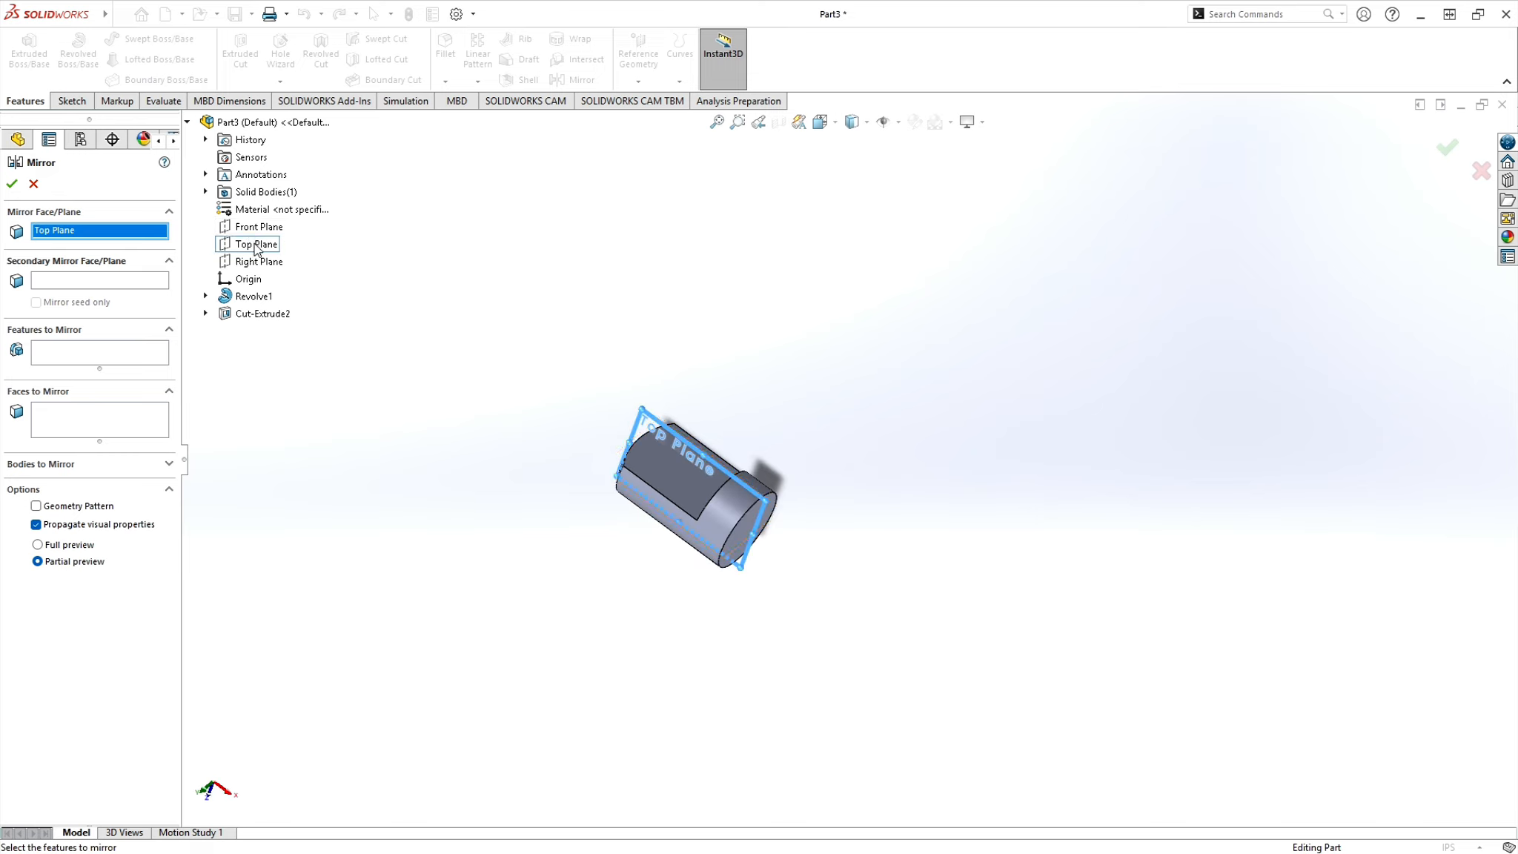
click(252, 227)
middle_drag(600, 380, 637, 422)
scroll(759, 454, down, 4)
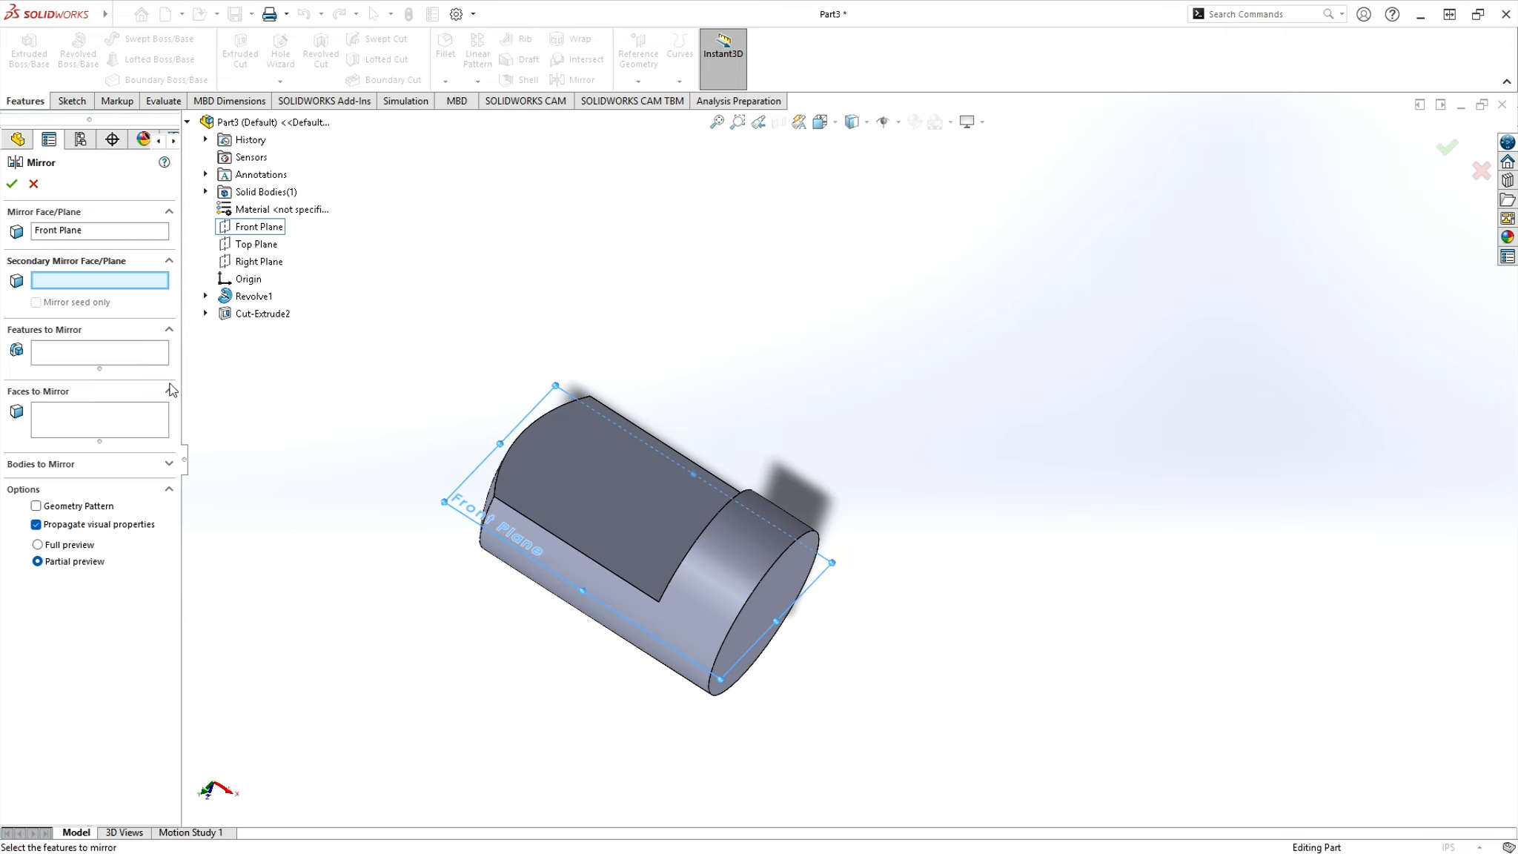
click(58, 352)
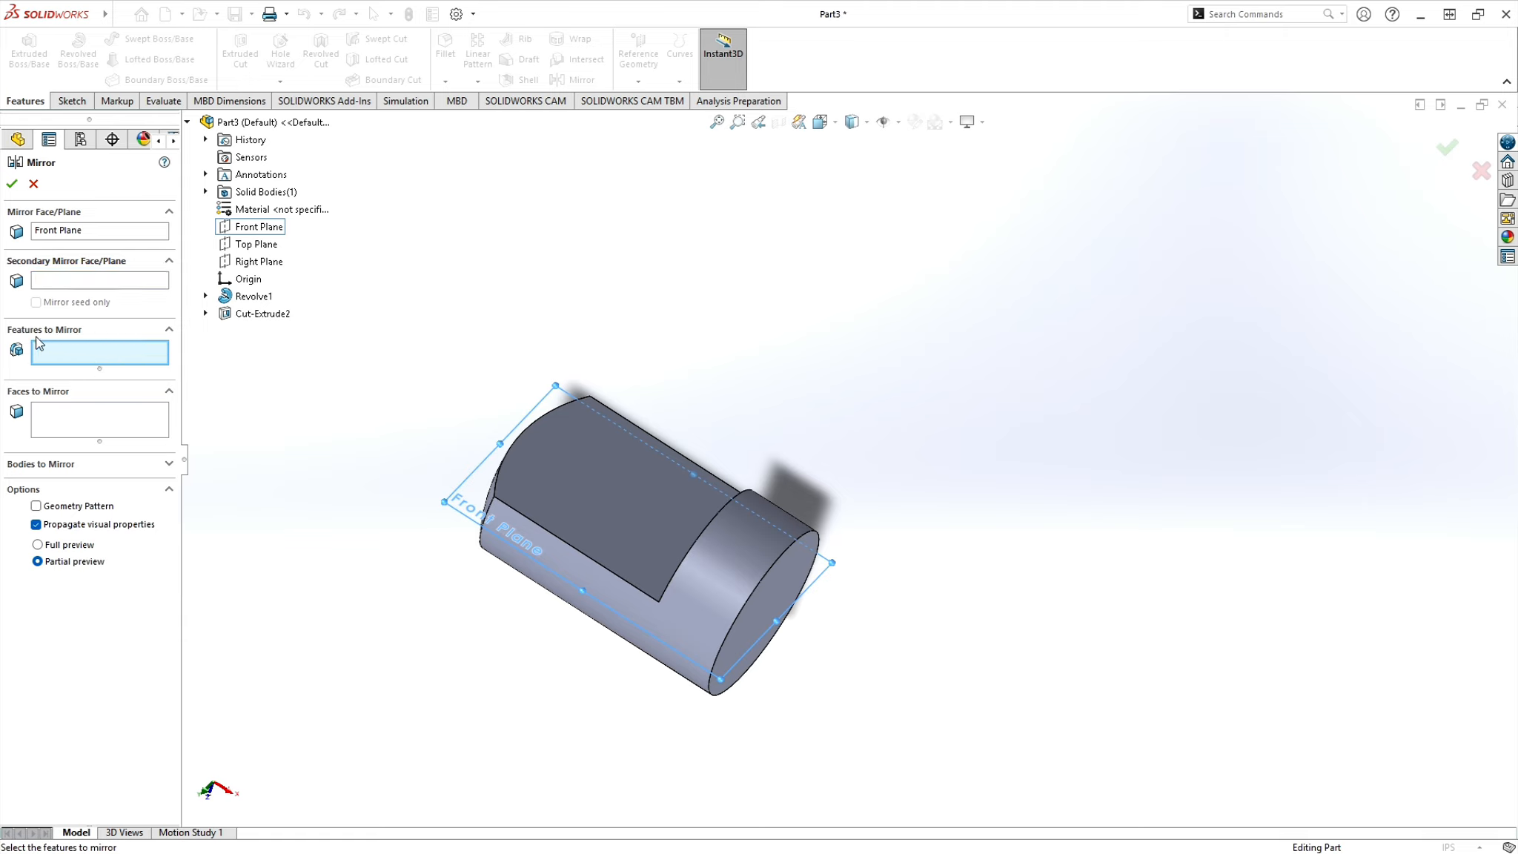
click(258, 313)
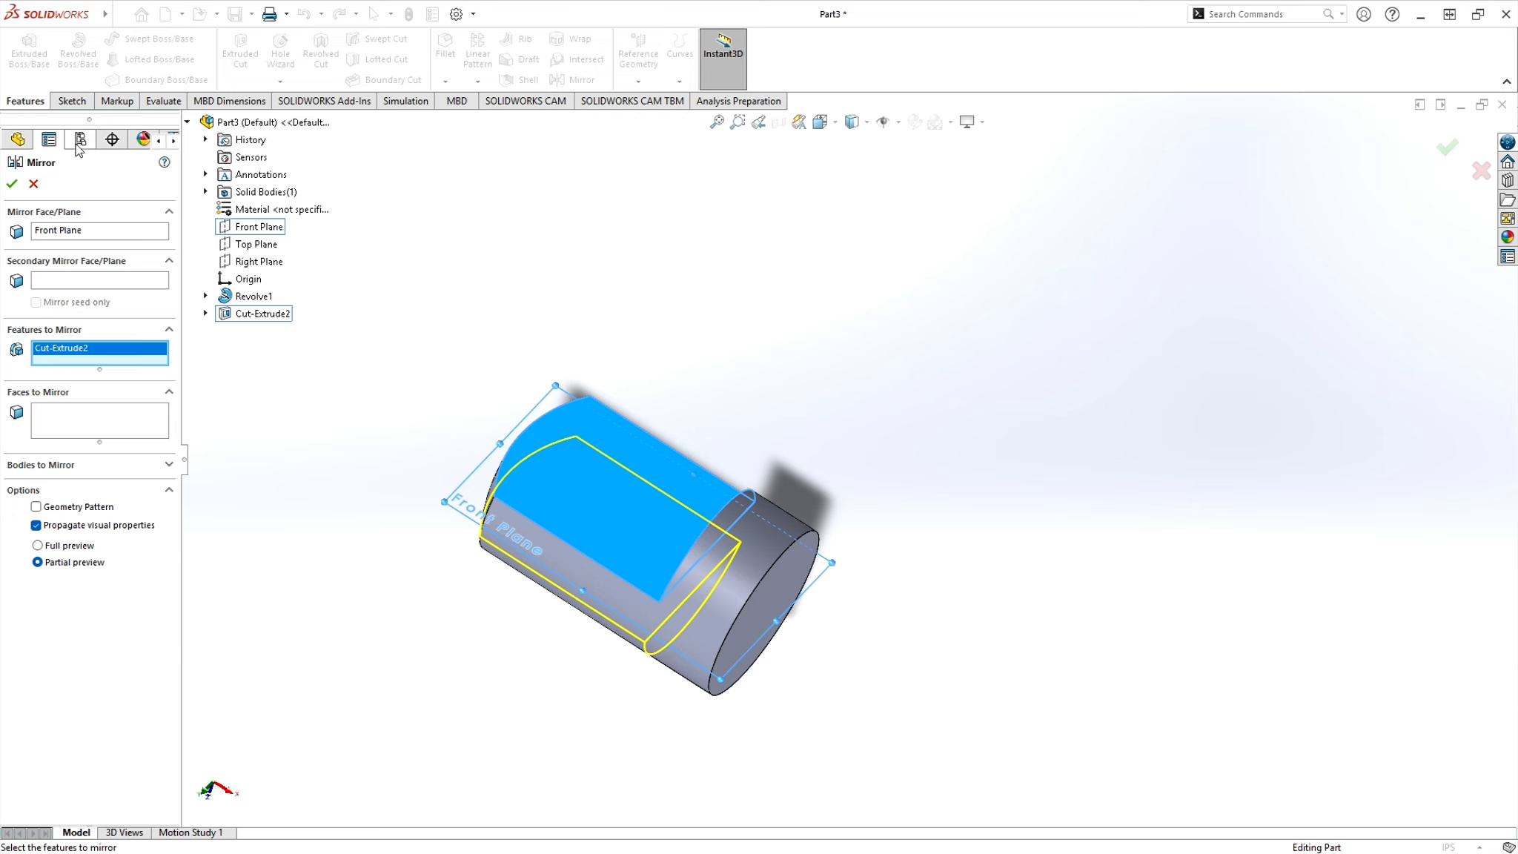
click(13, 185)
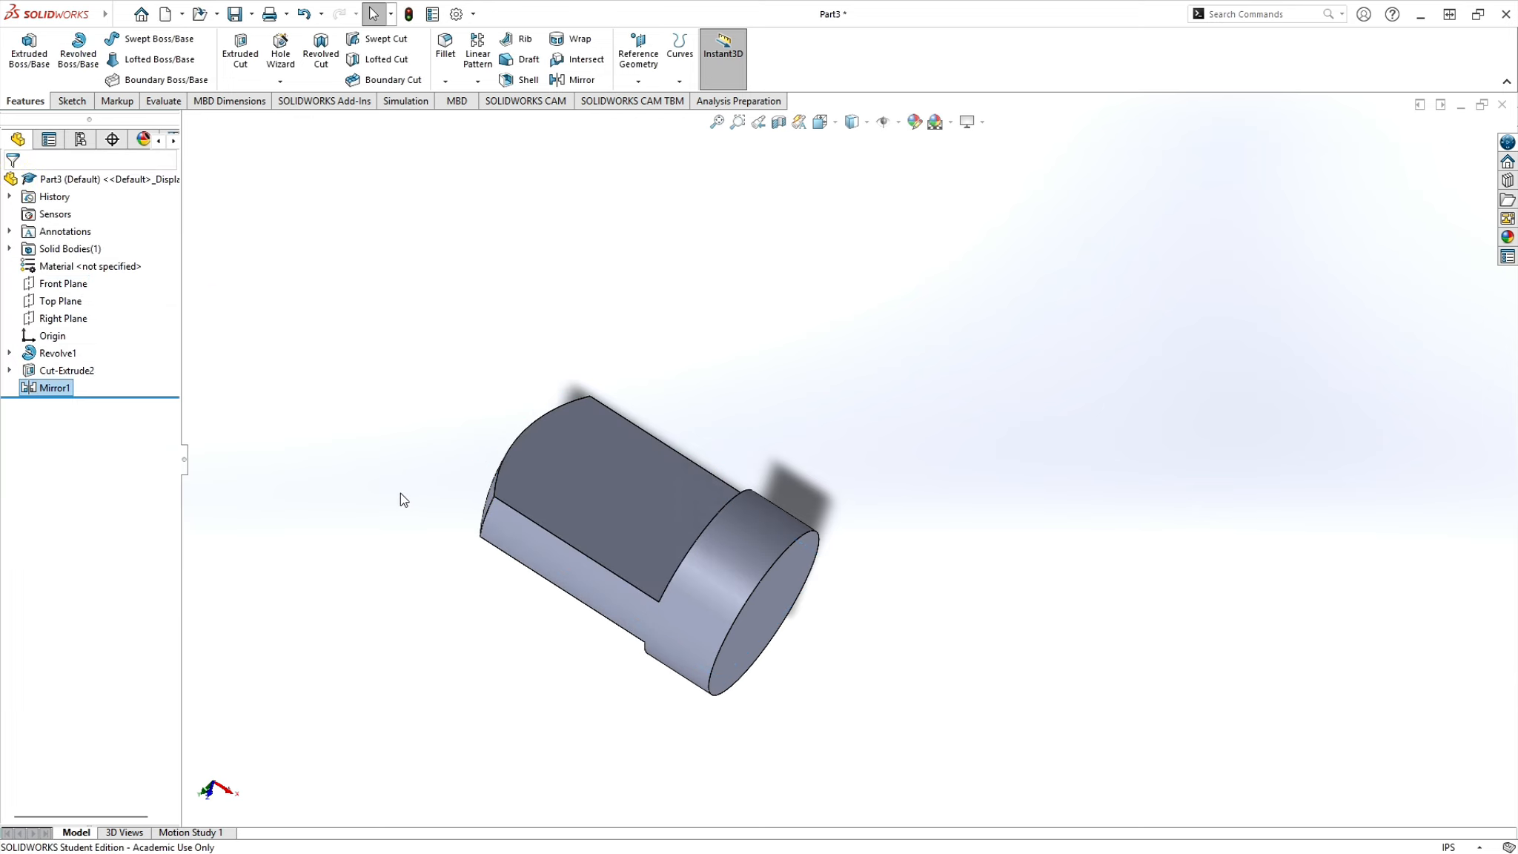
middle_drag(409, 493, 776, 265)
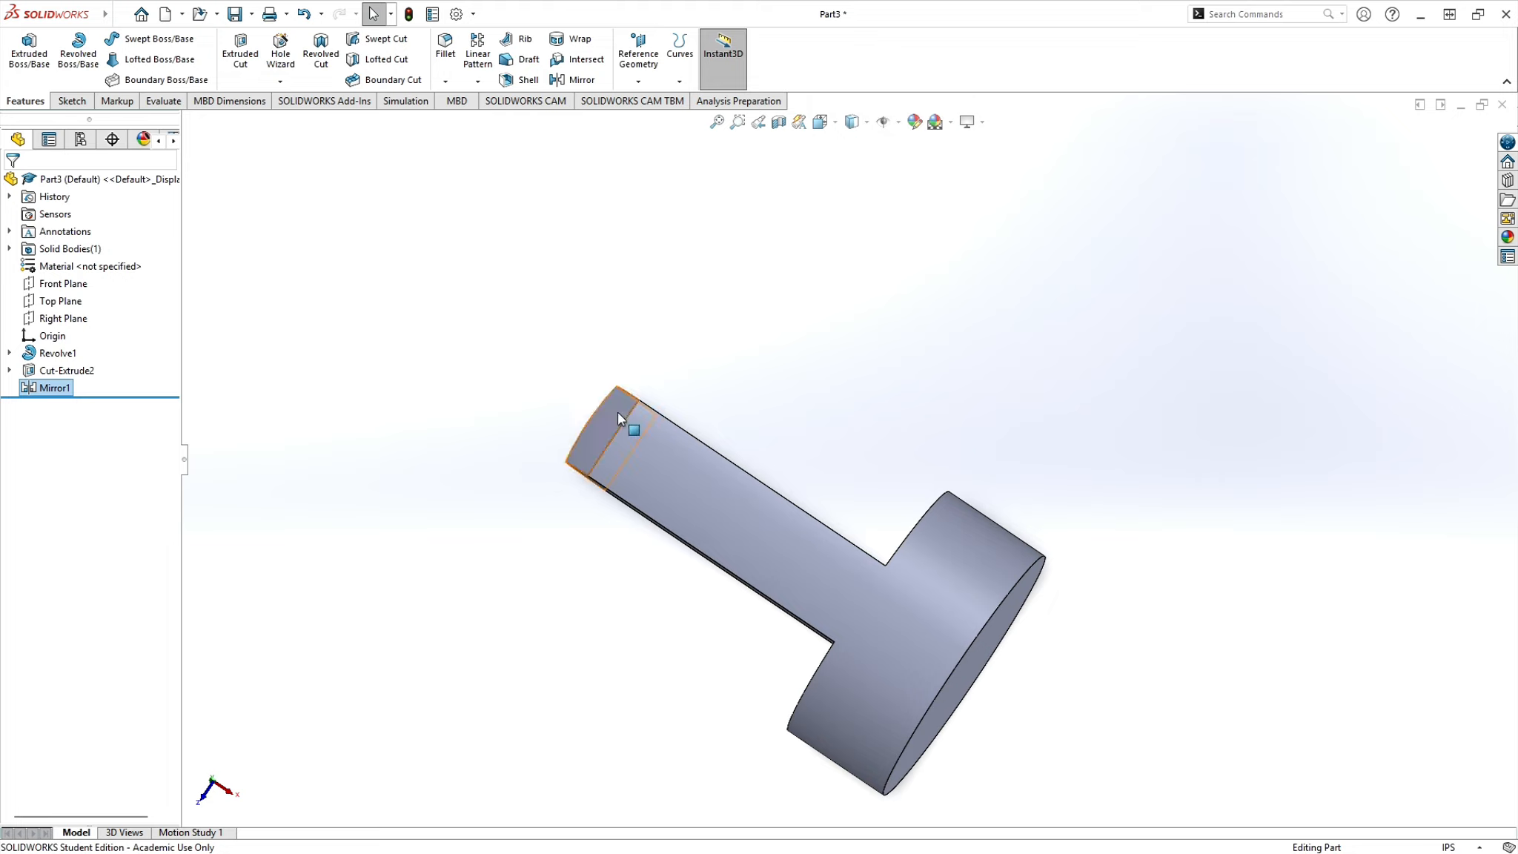
middle_drag(802, 372, 668, 494)
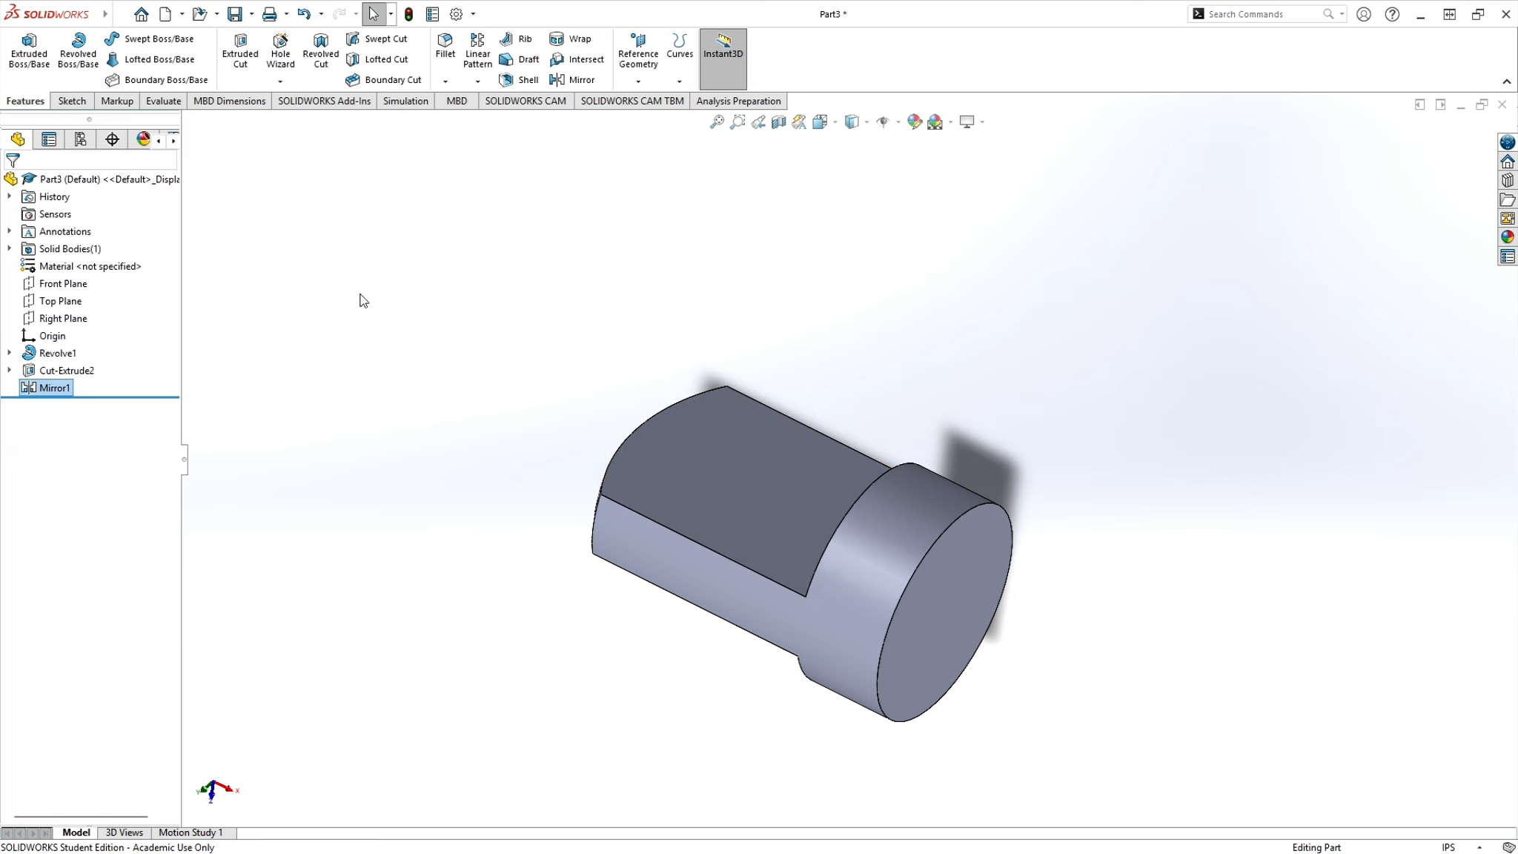
- Set up a Hole Wizard legacy hole of type Simple Drilled with its diameter callout precision at three decimals (.123)
click(280, 81)
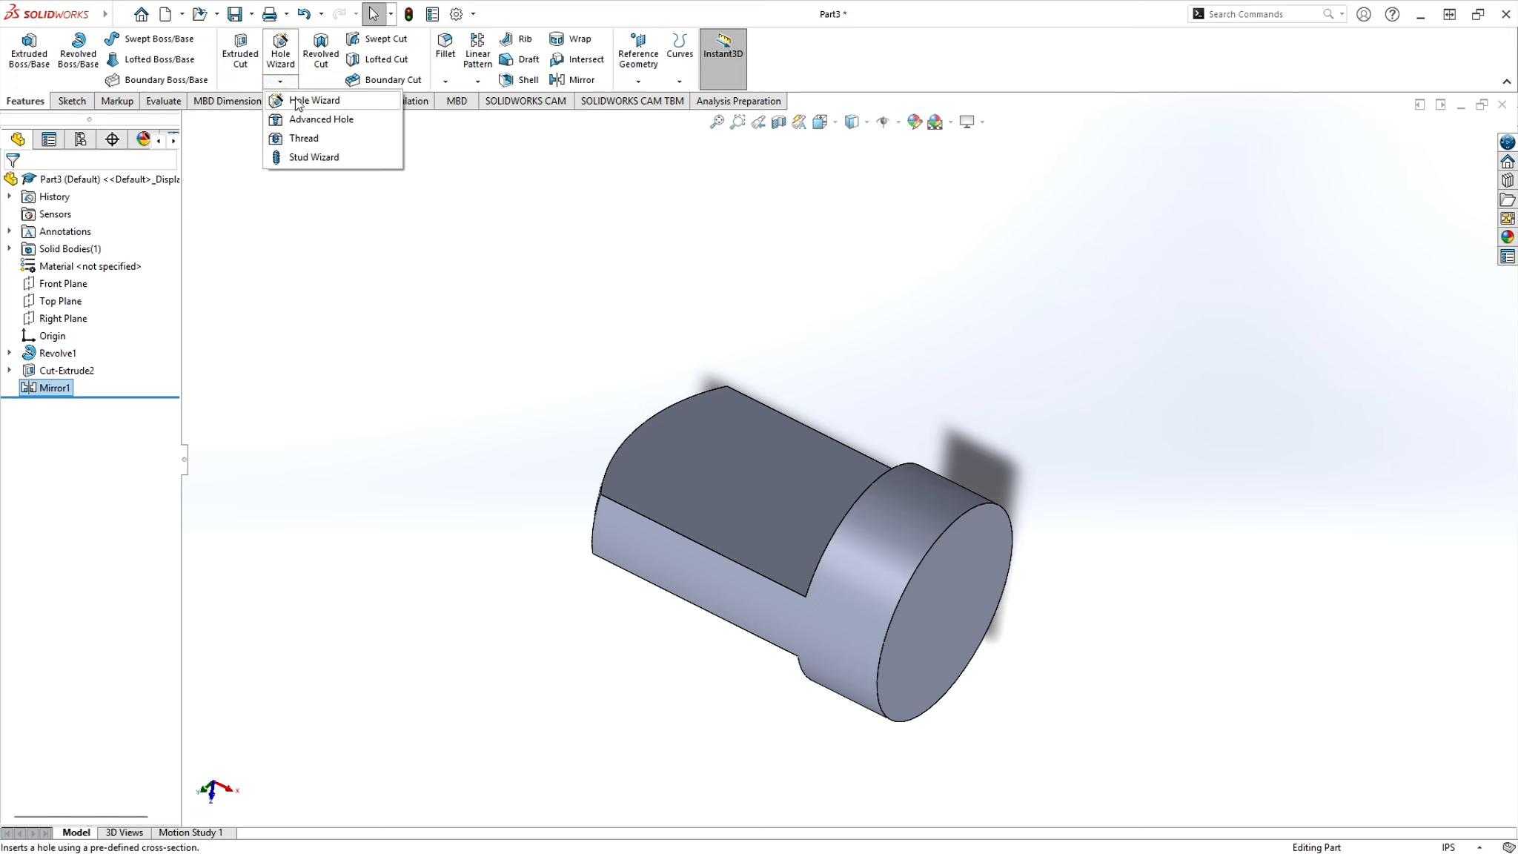
click(300, 102)
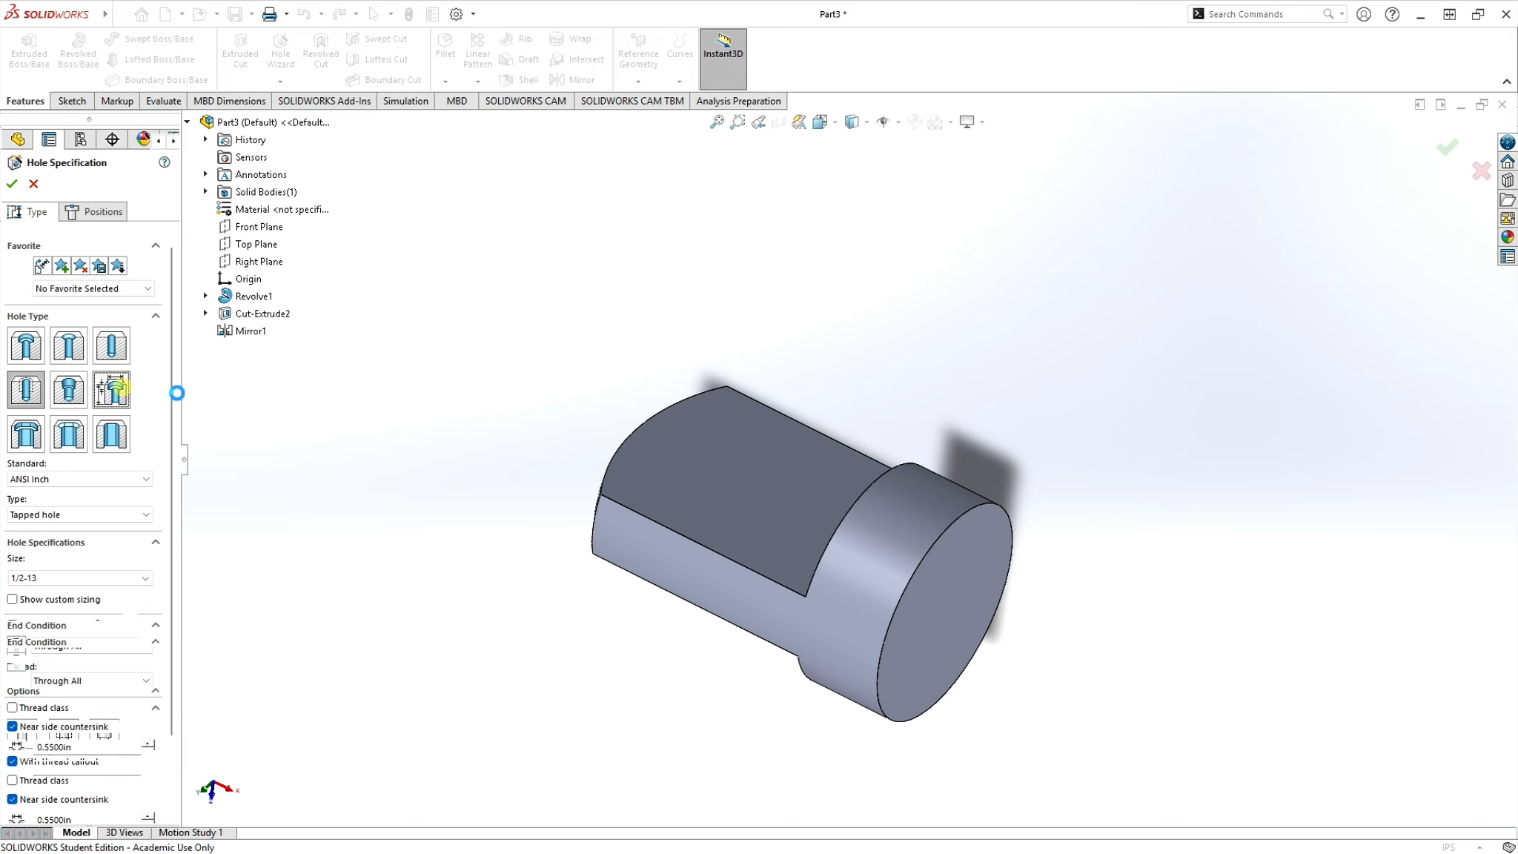
click(111, 389)
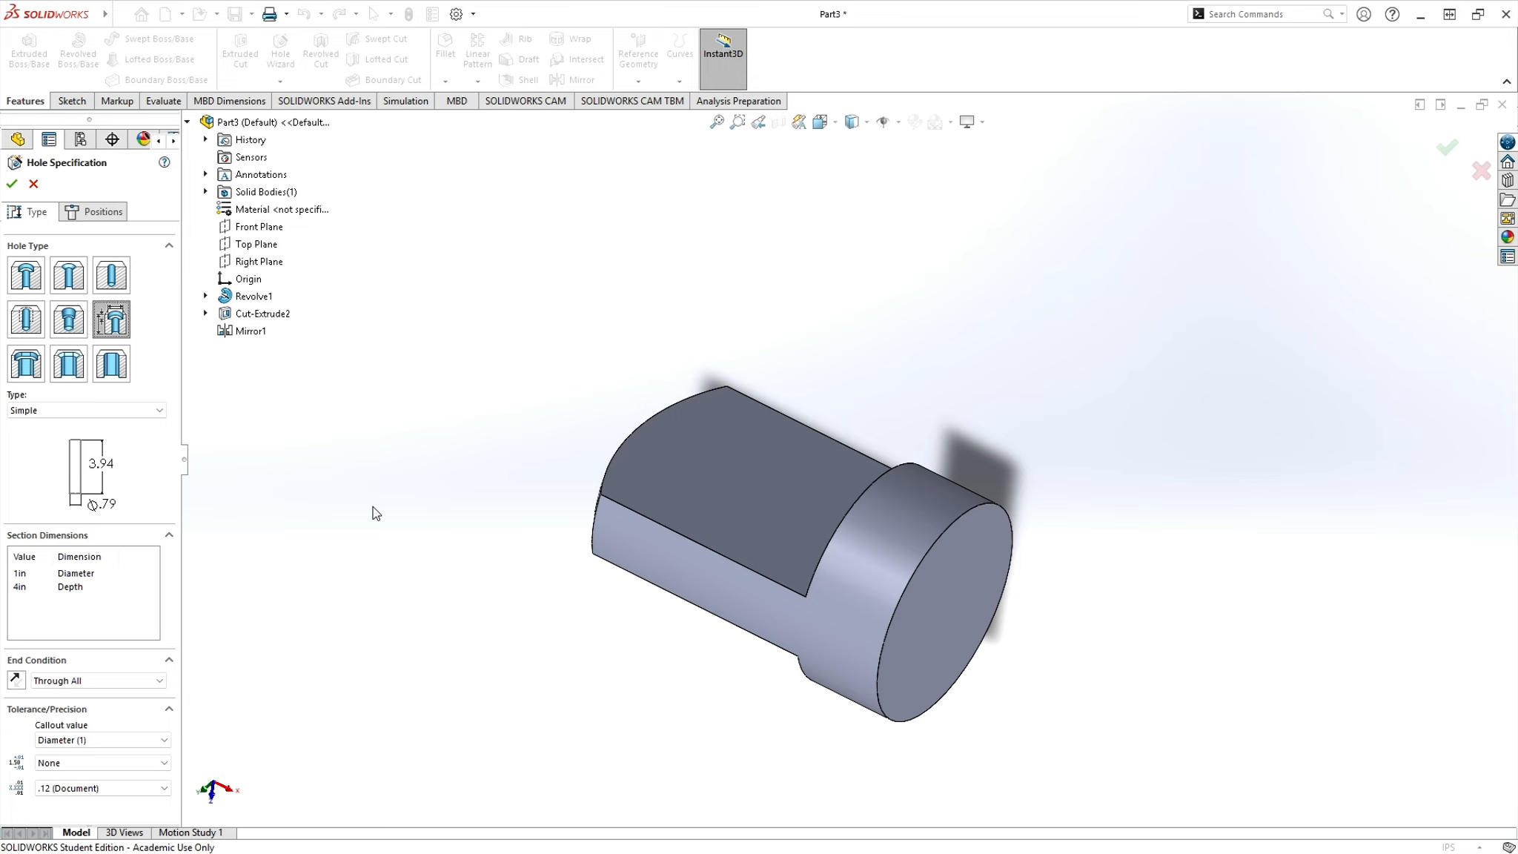
click(157, 412)
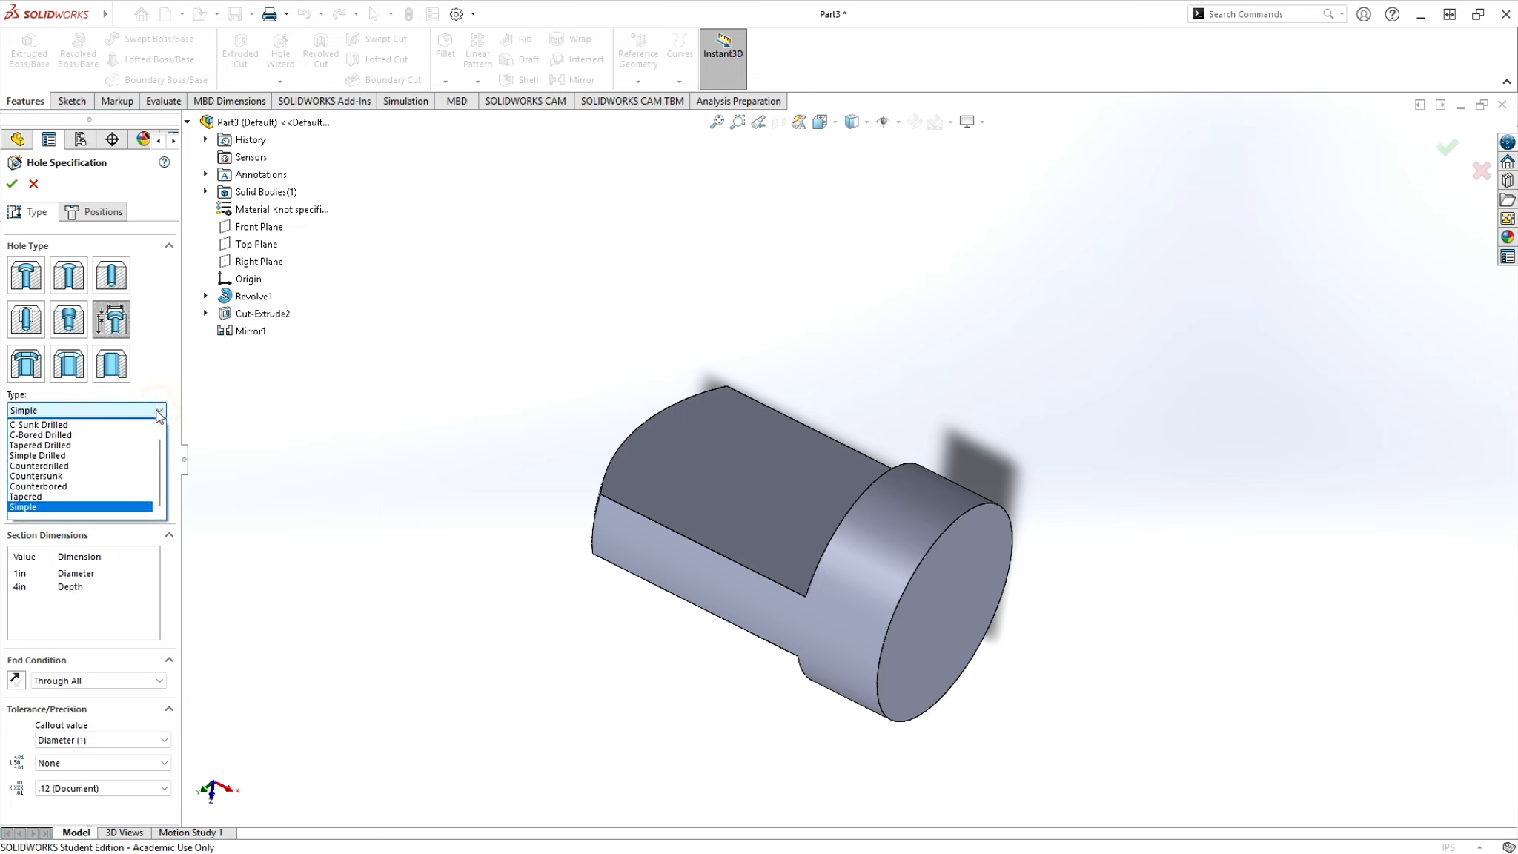
click(37, 455)
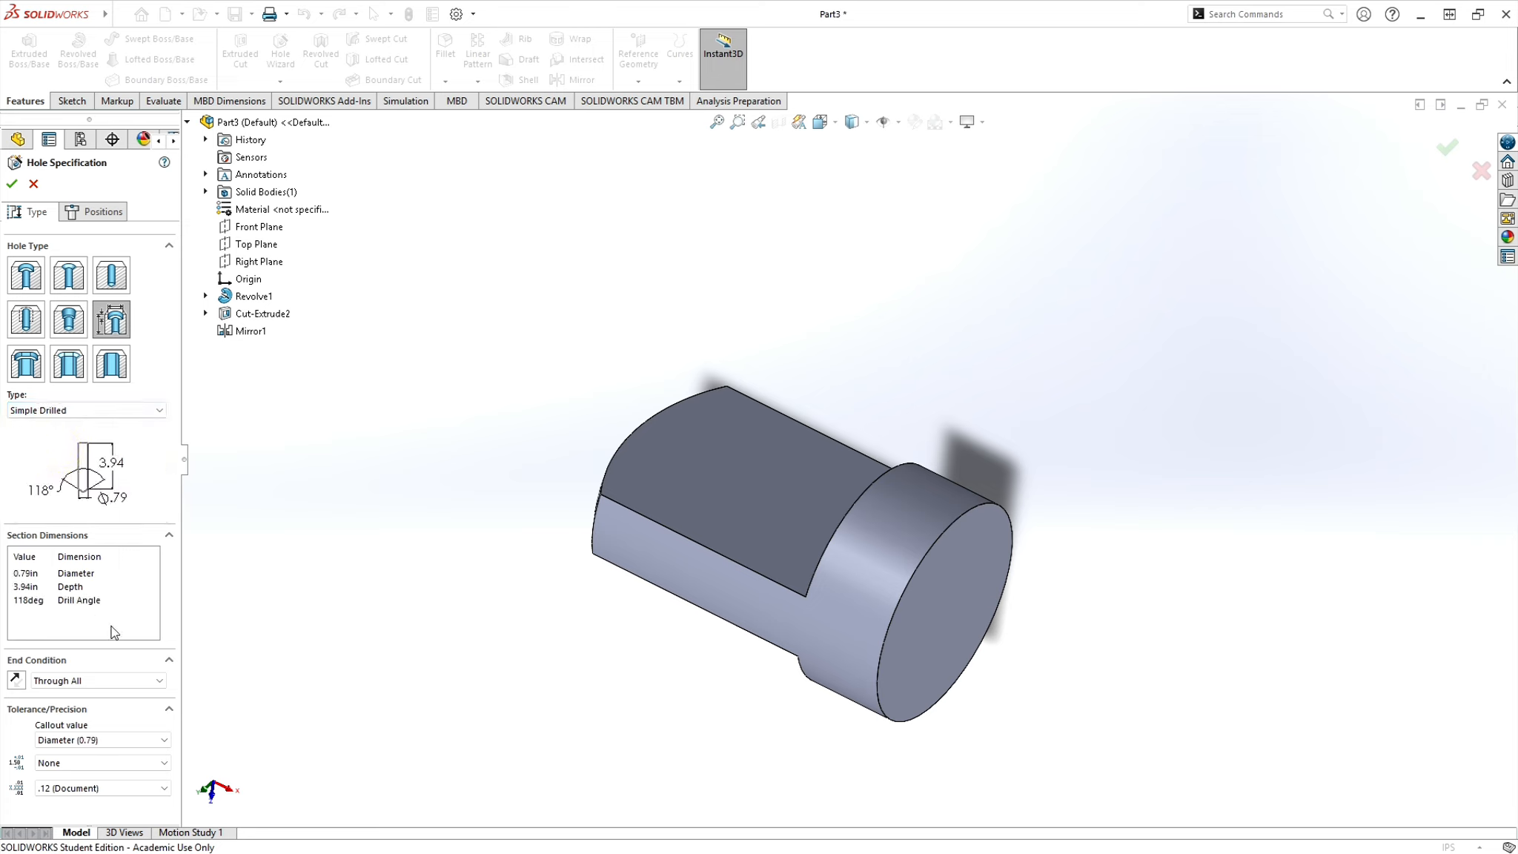
click(140, 790)
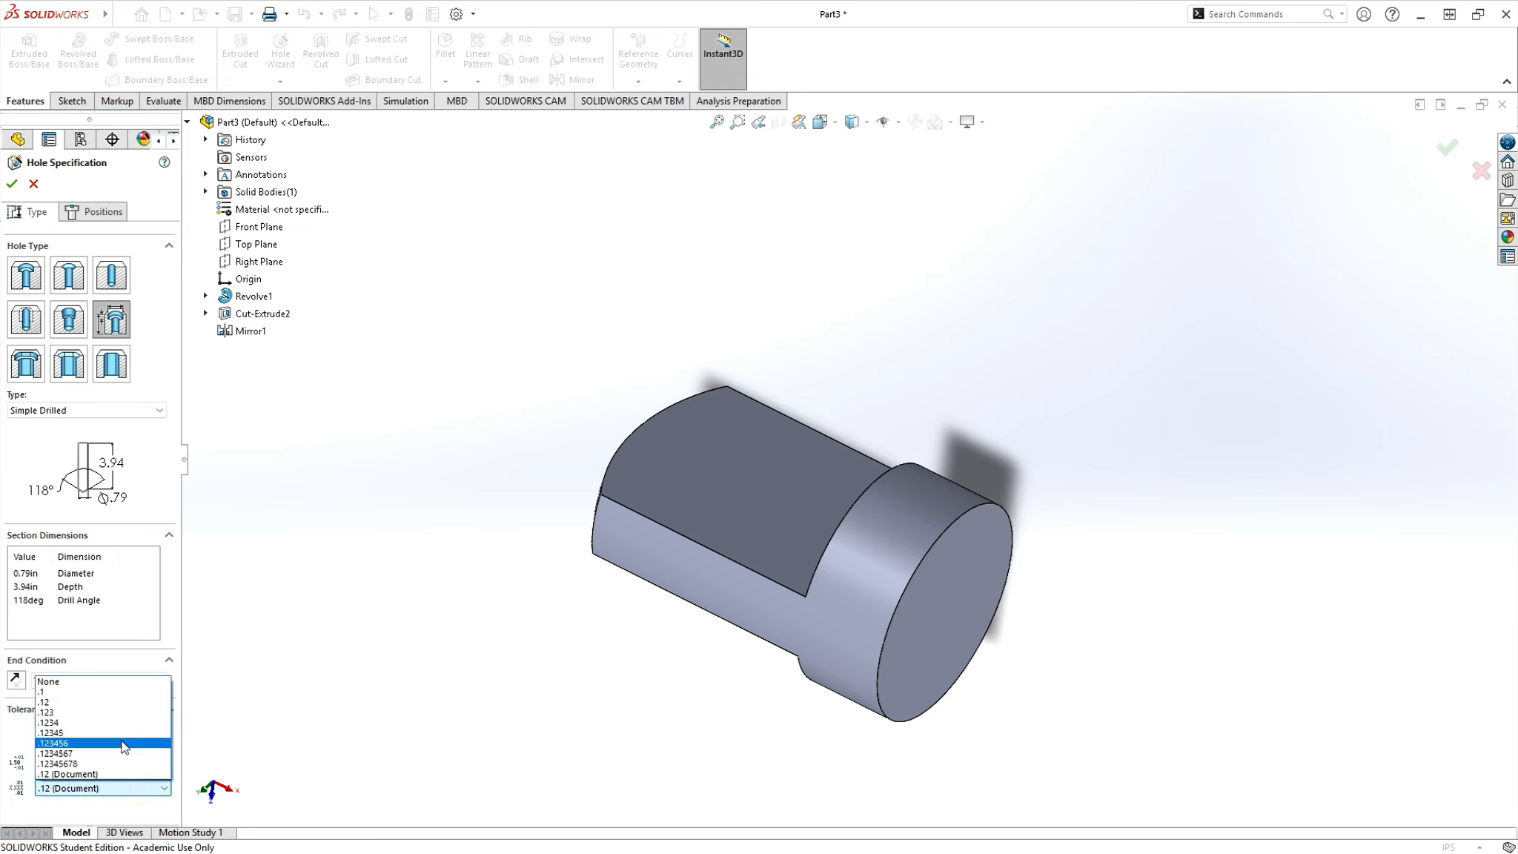
click(107, 713)
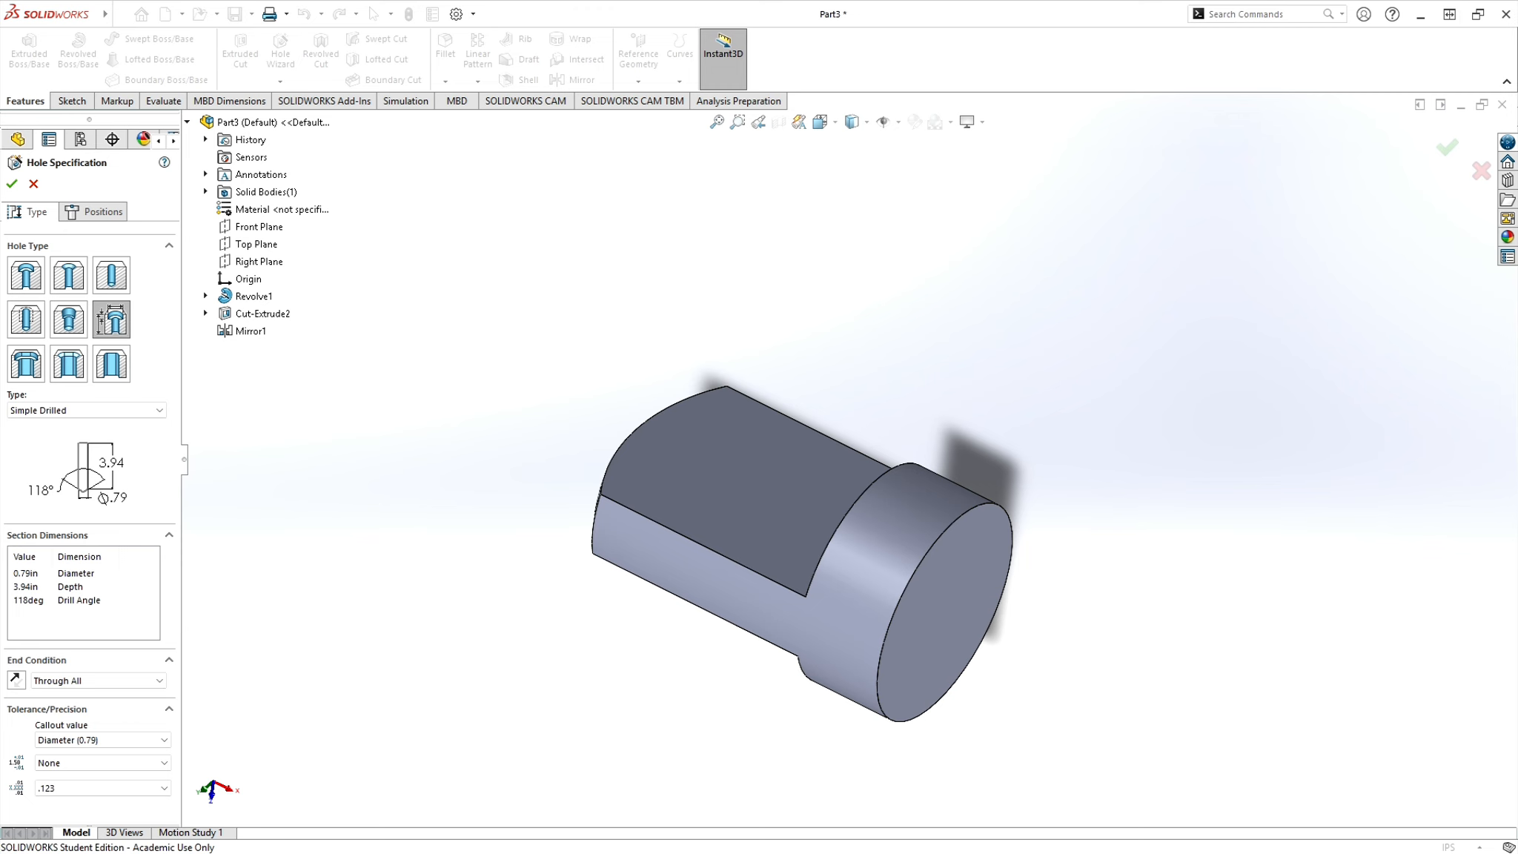
- Switch to Calculator beside the drawing and compute half the difference between the end hole's .099 and .094 diameter limits
key(alt+Tab)
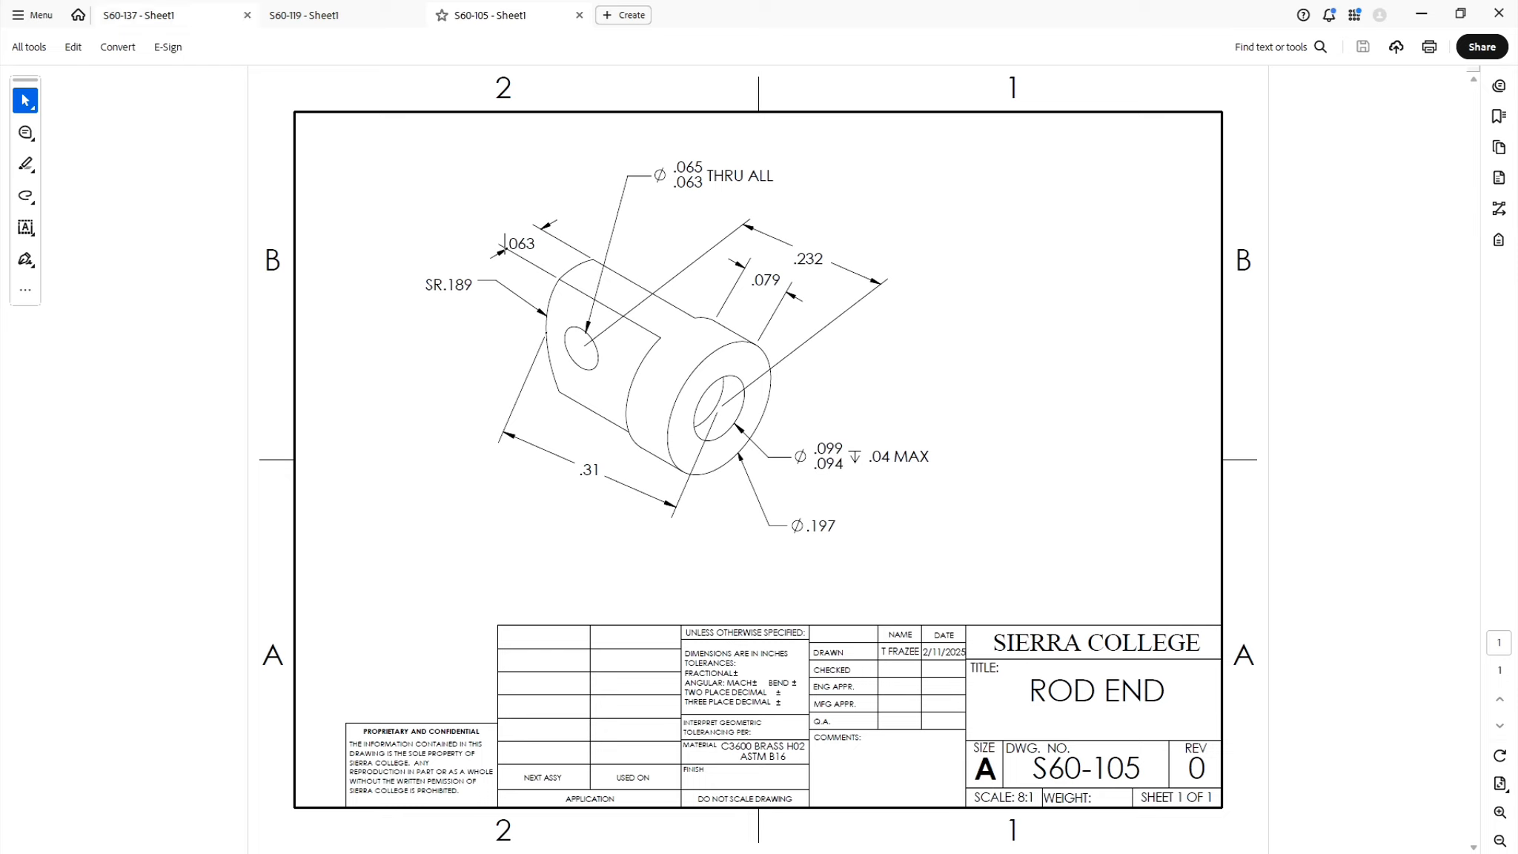
key(alt+Tab)
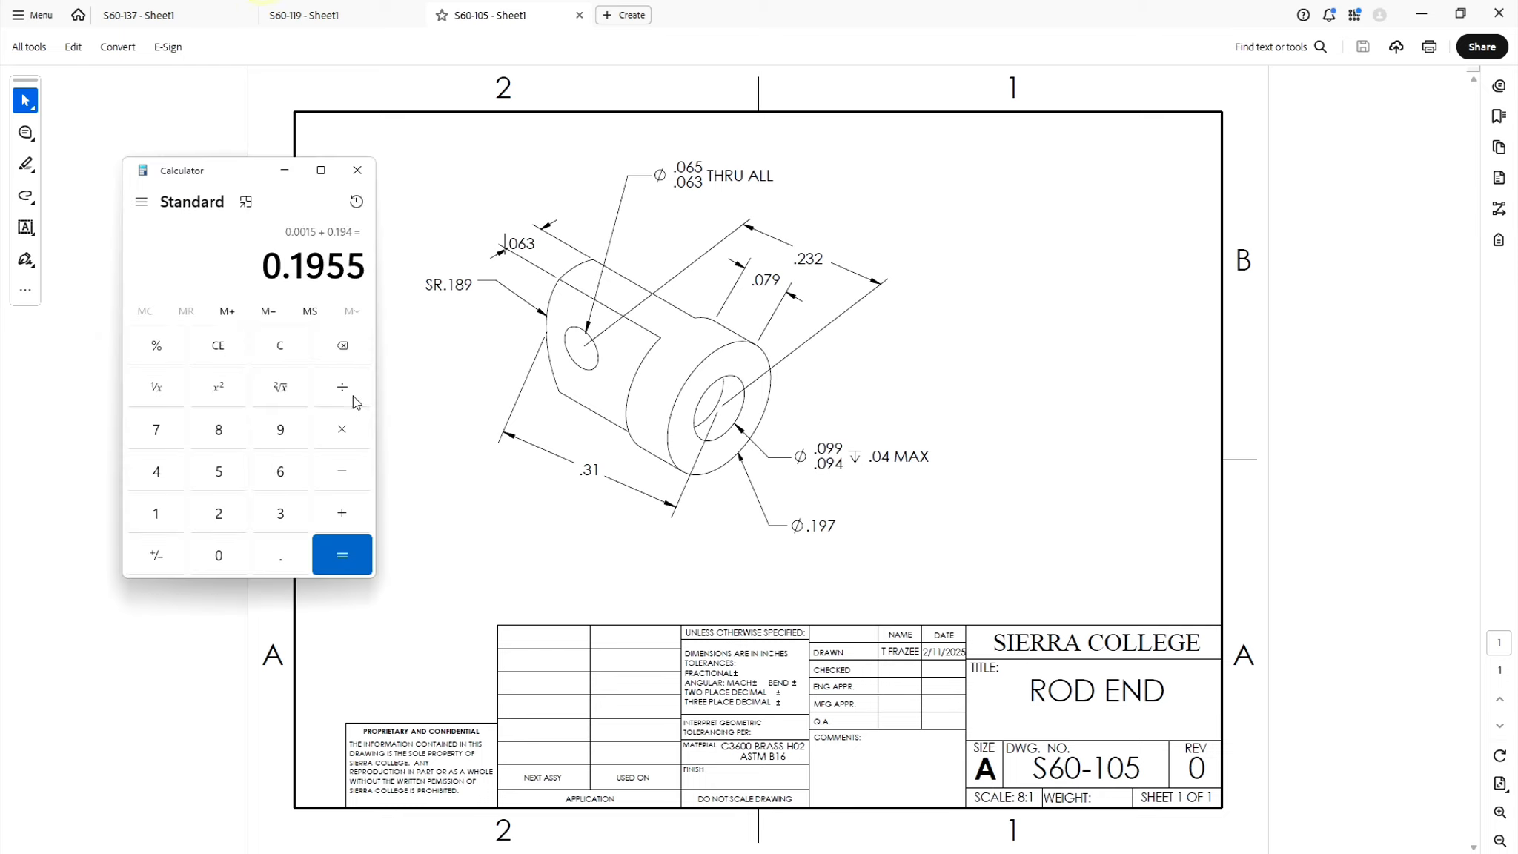
click(216, 346)
click(280, 555)
click(219, 555)
double_click(281, 431)
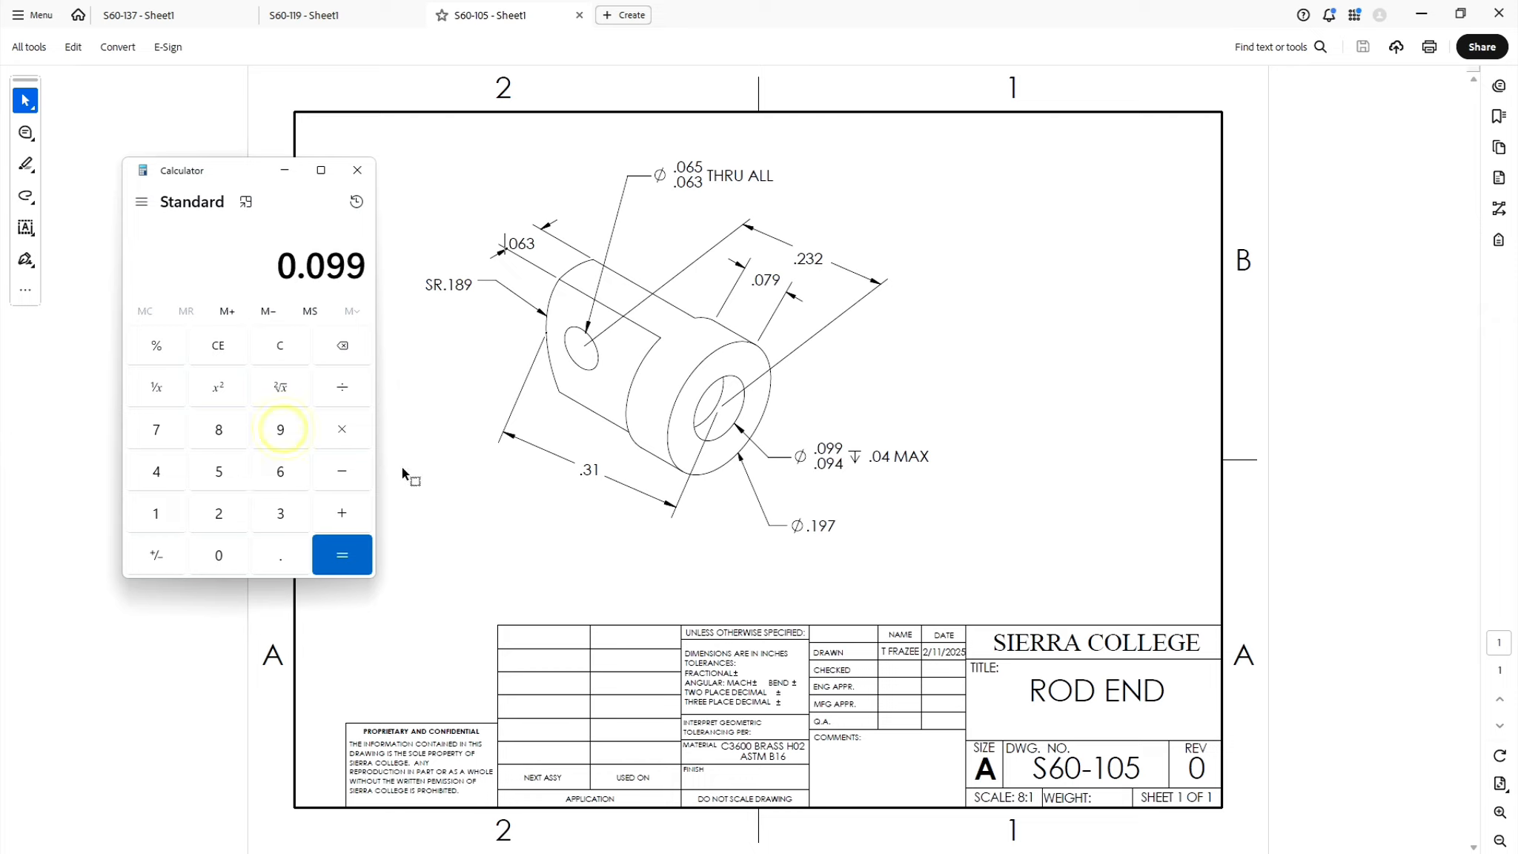
click(345, 476)
click(280, 555)
click(218, 556)
click(280, 430)
click(157, 471)
click(332, 553)
click(342, 387)
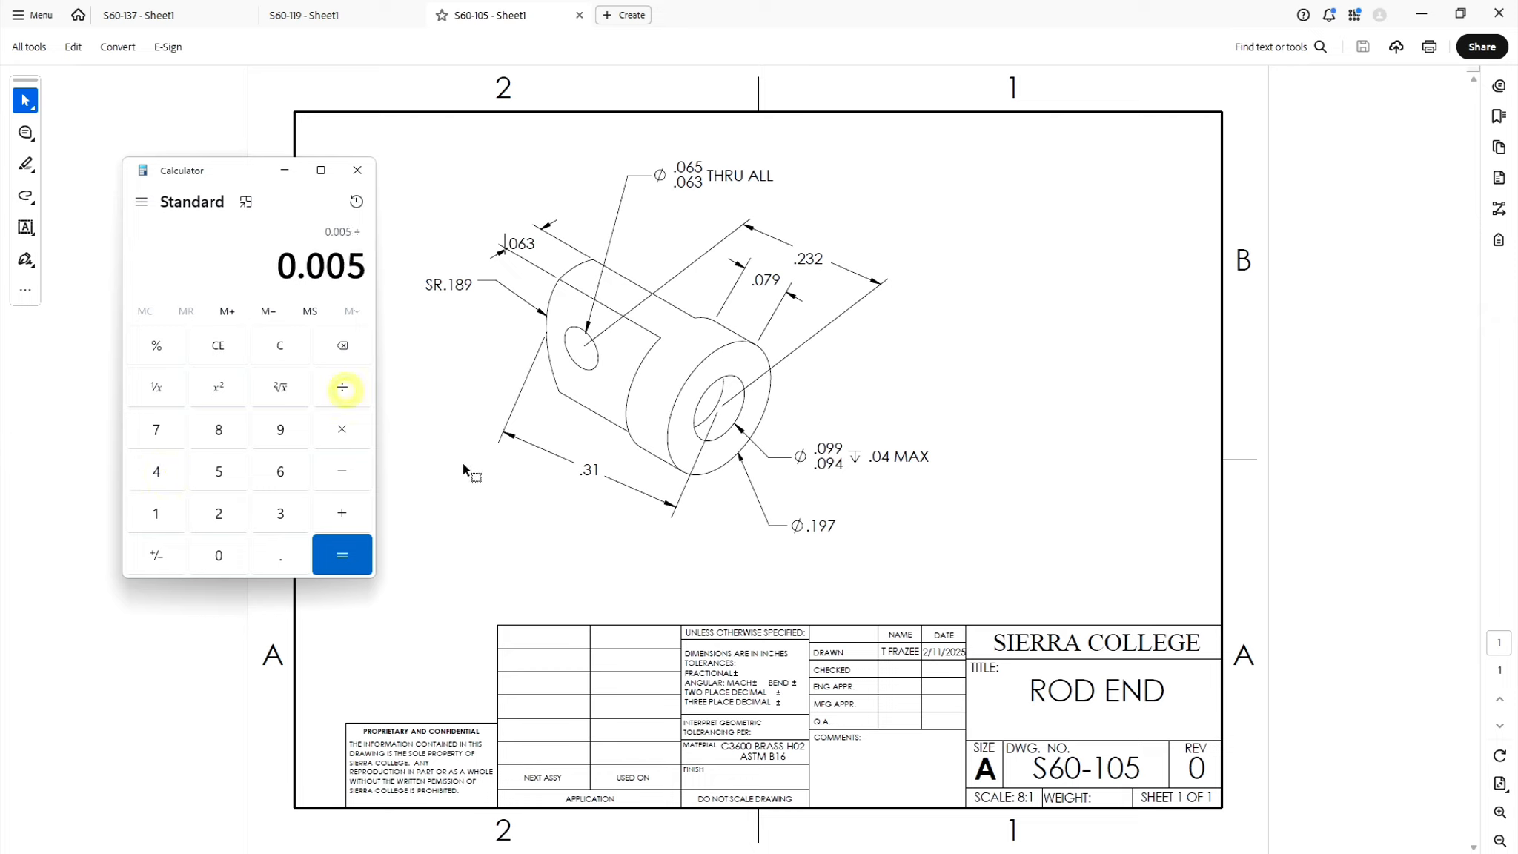
click(220, 512)
click(340, 553)
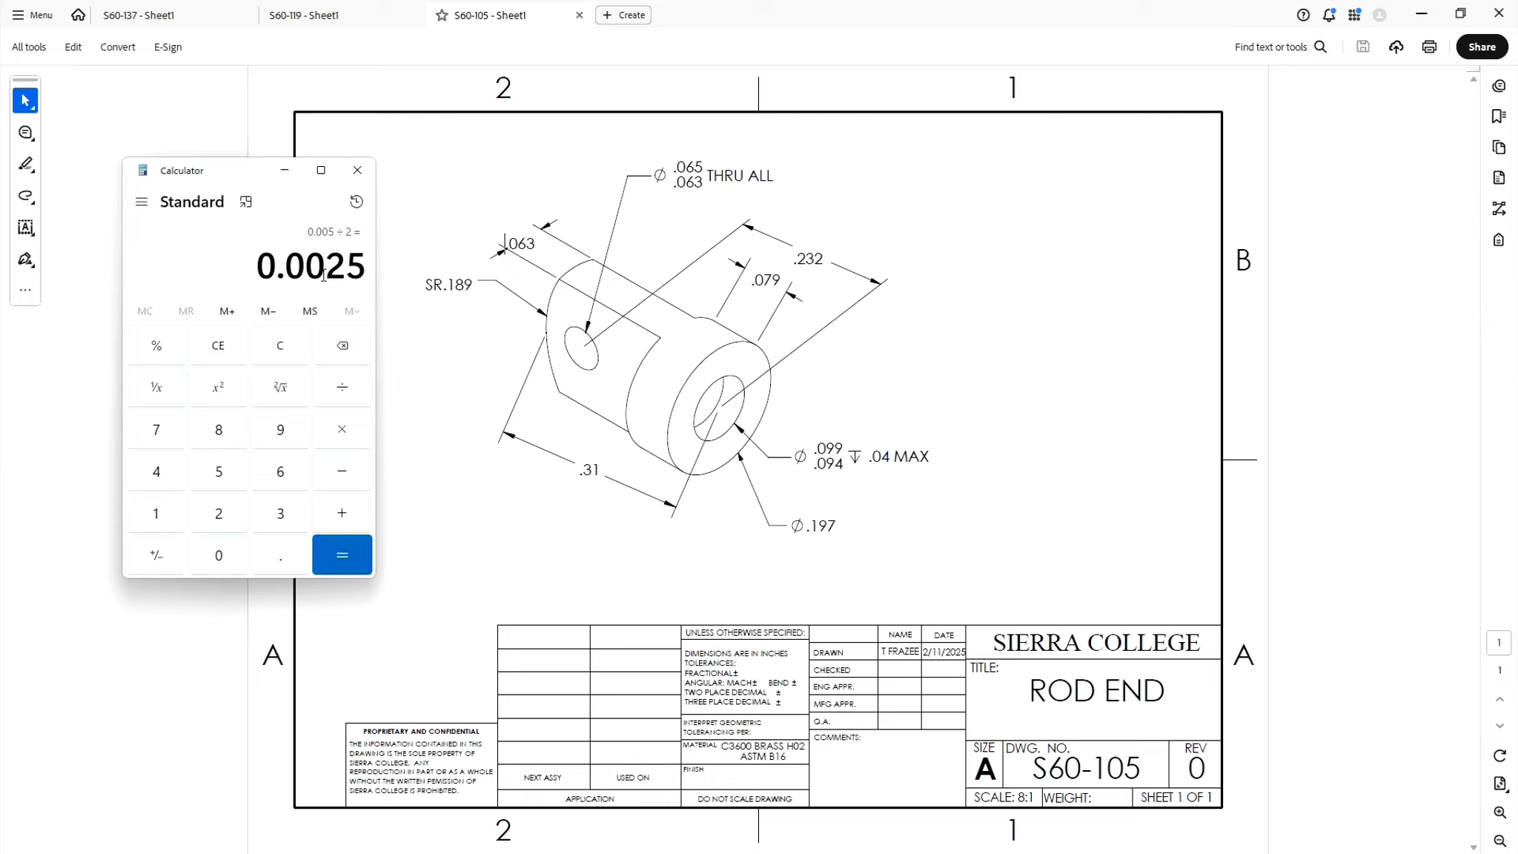
- Add 0.094 to the half-difference to get the end hole's mid-tolerance diameter, and copy the result
click(342, 513)
click(286, 558)
click(222, 558)
click(279, 429)
click(156, 472)
click(342, 554)
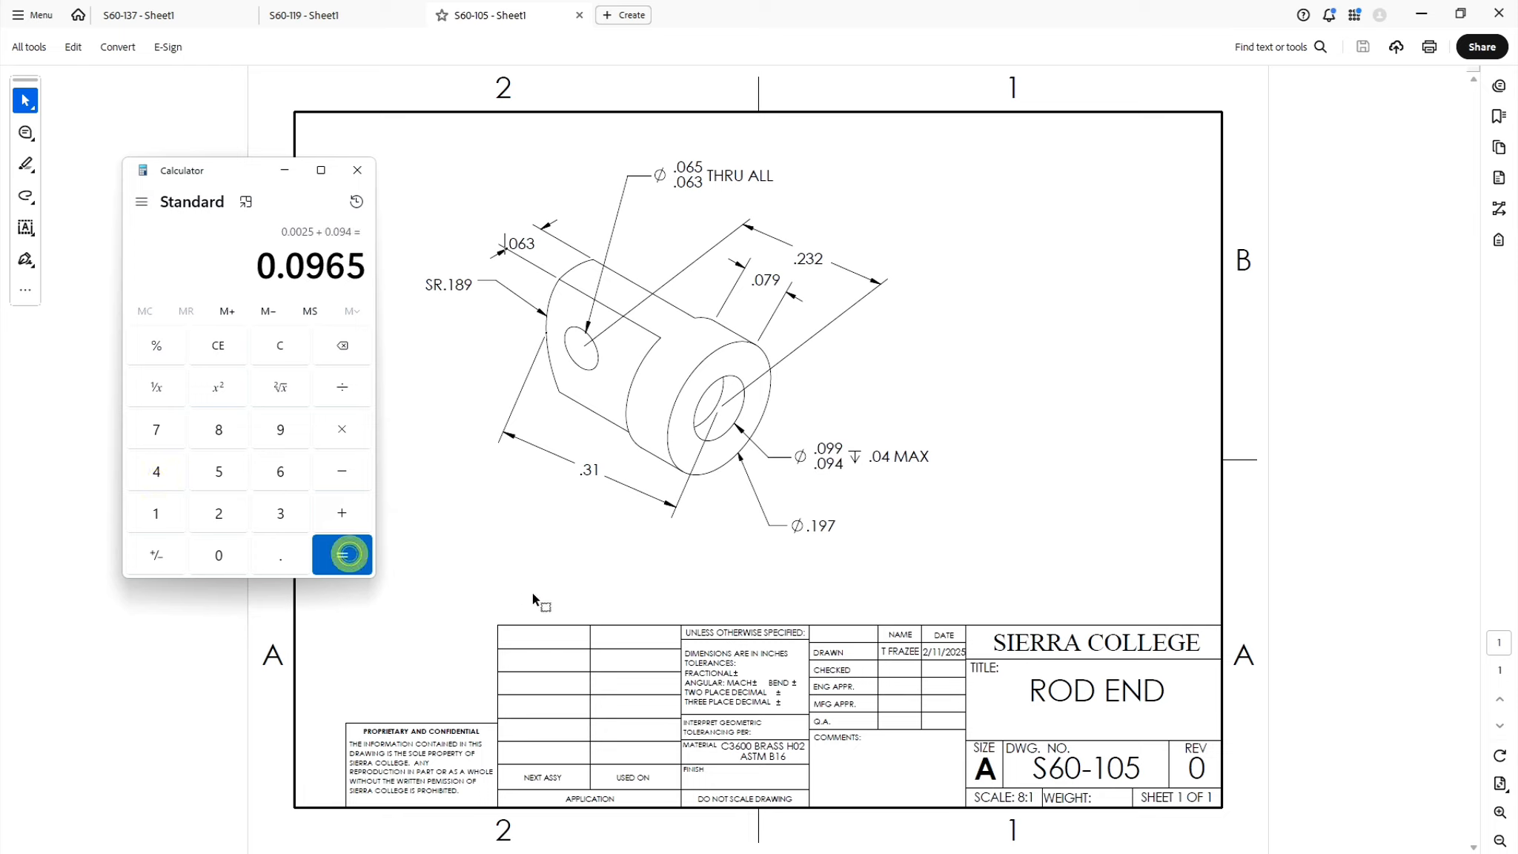
right_click(165, 265)
click(201, 270)
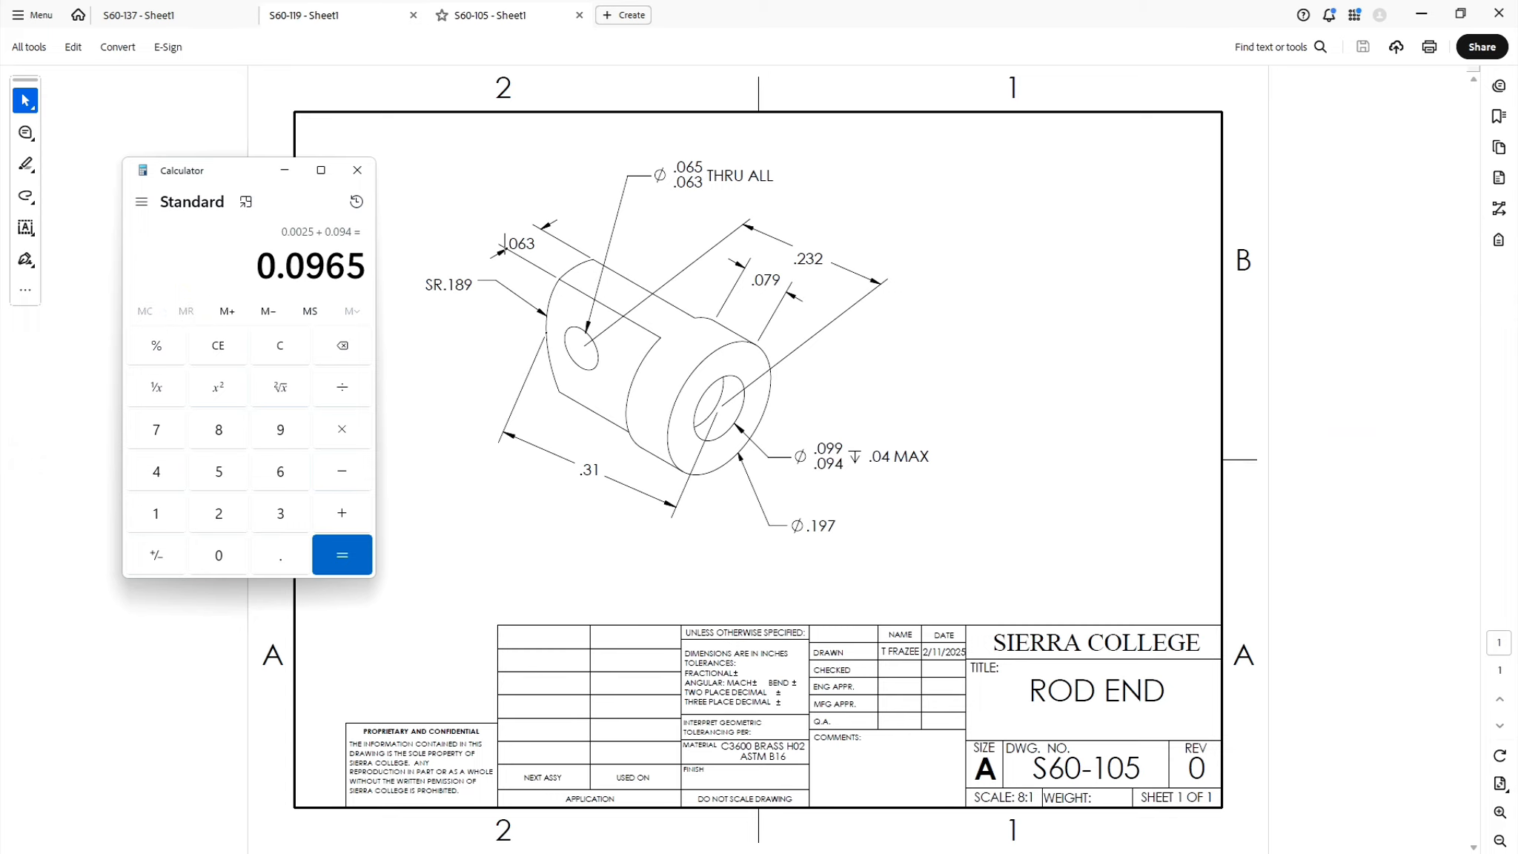
- Back in SOLIDWORKS, set the hole diameter to 0.0965 in and its end condition to Blind, checking the drawing for the depth
key(alt+Tab)
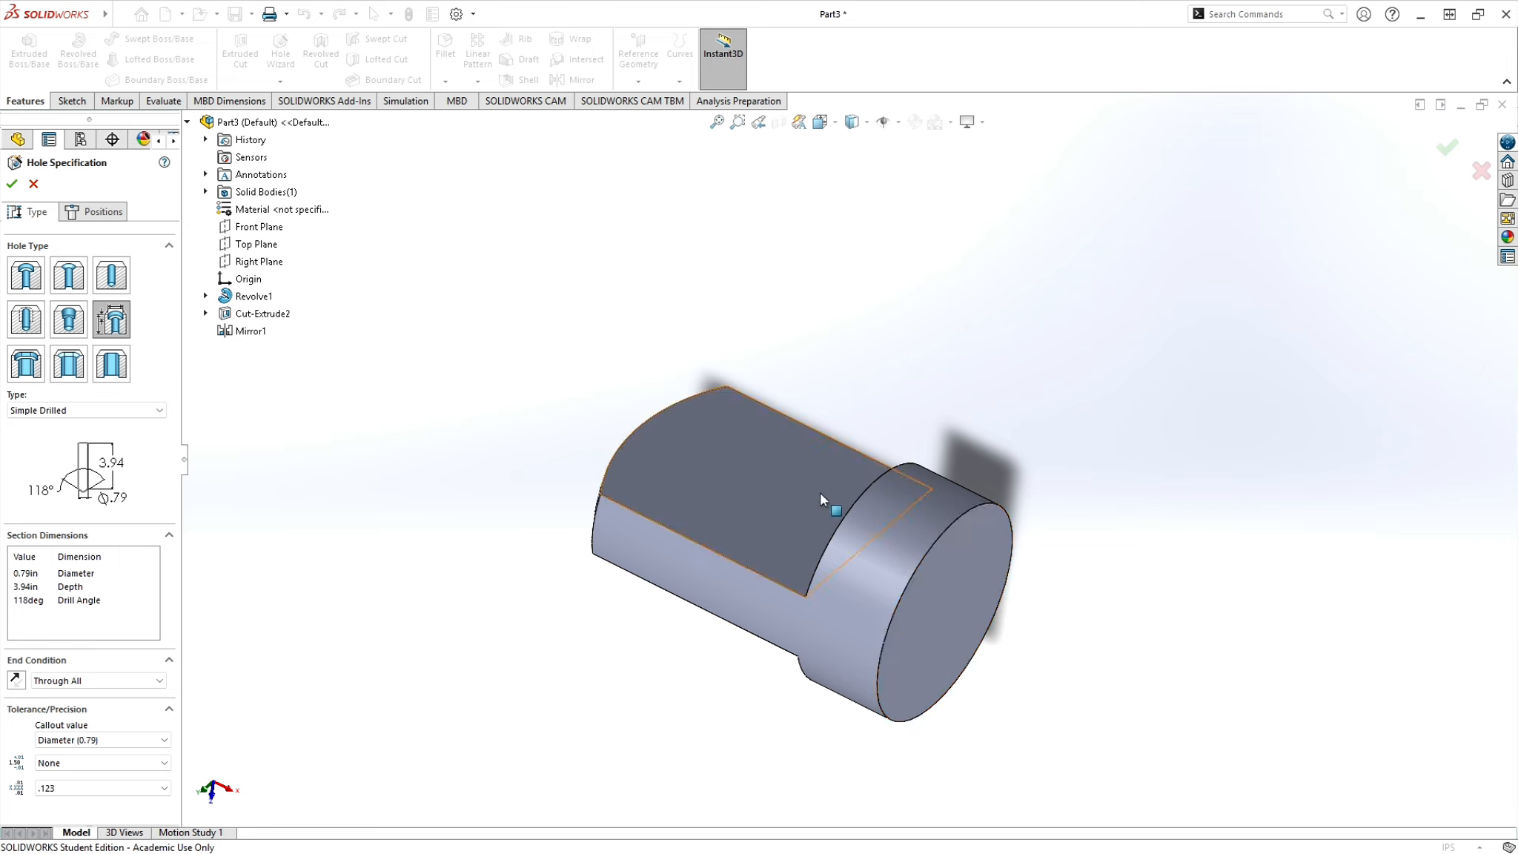
double_click(28, 574)
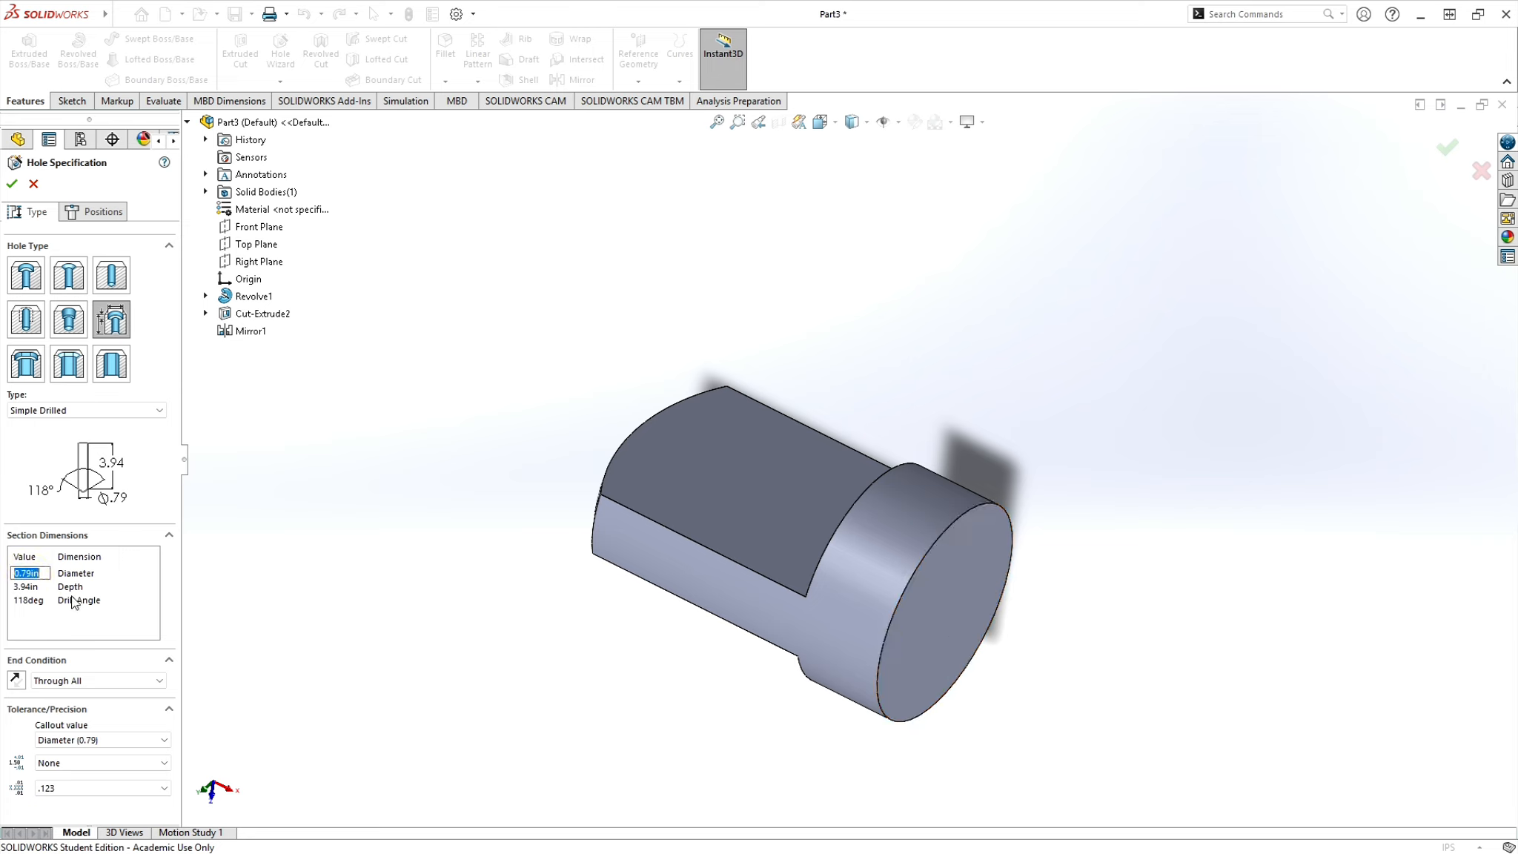
text(0.0965)
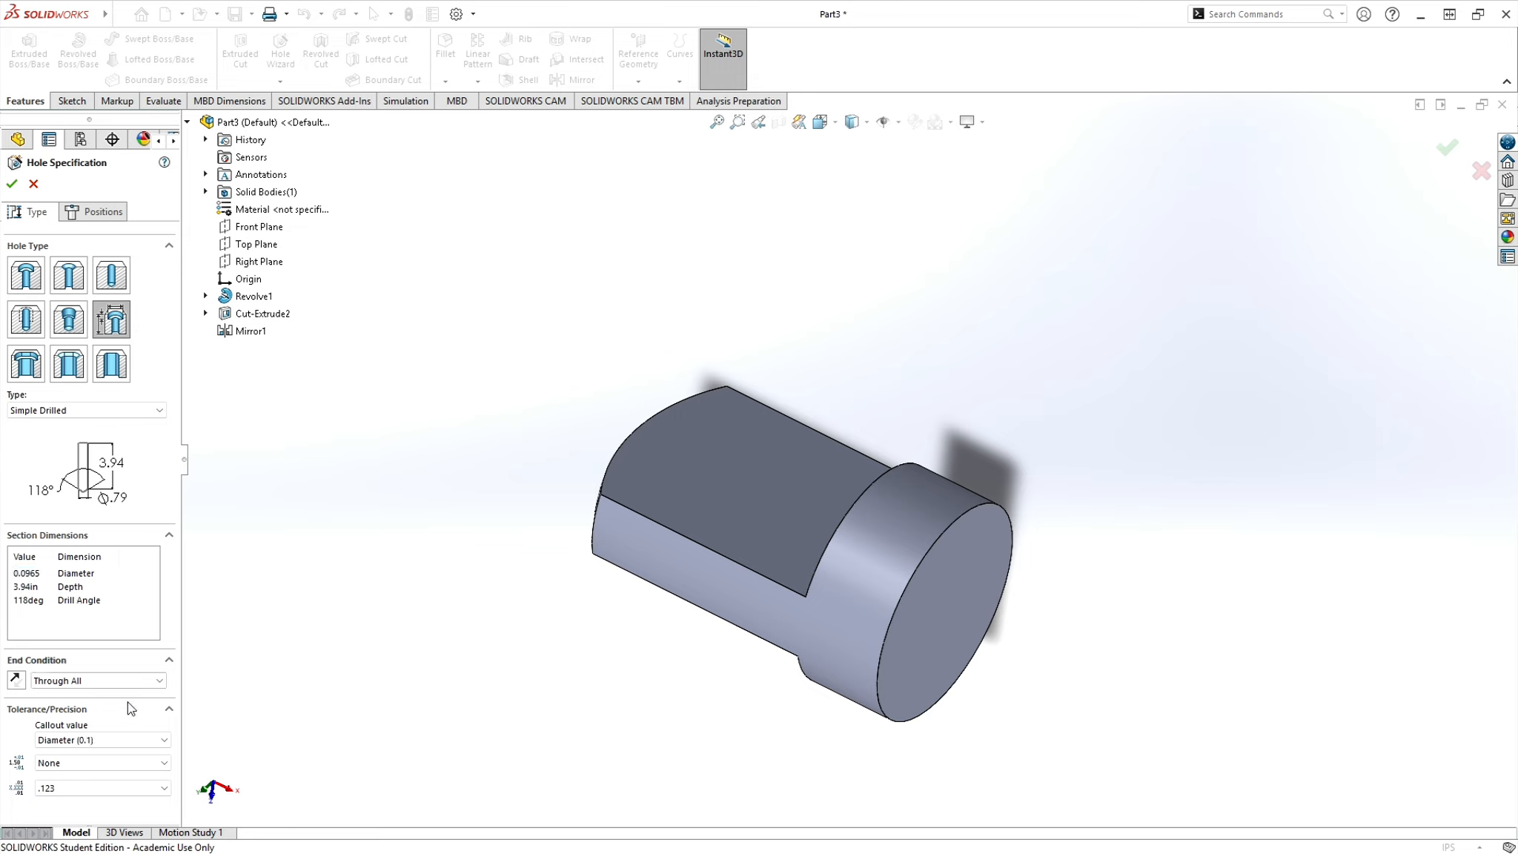
click(162, 680)
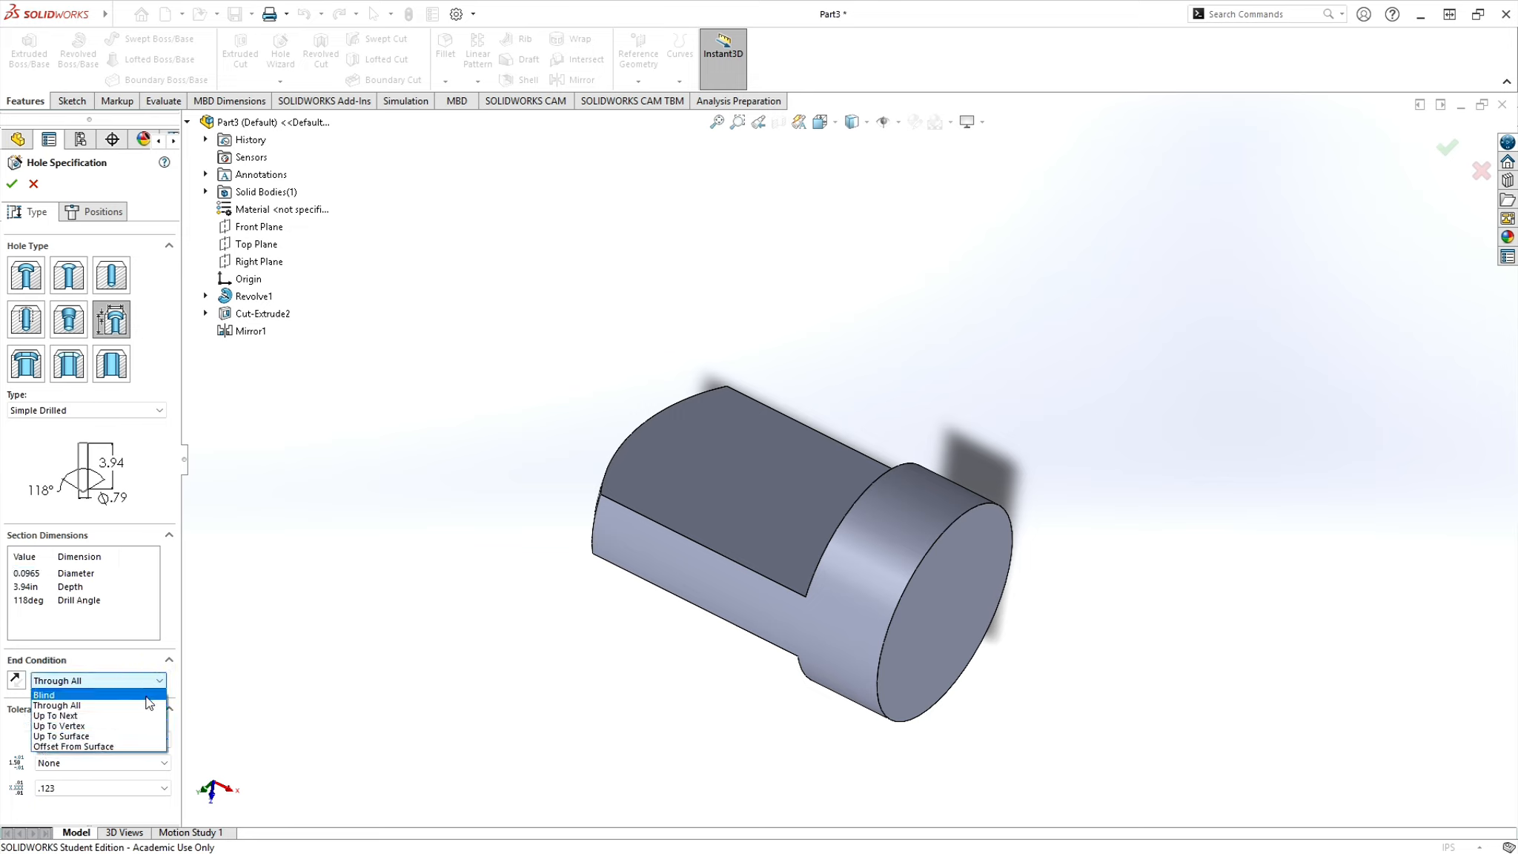
click(45, 694)
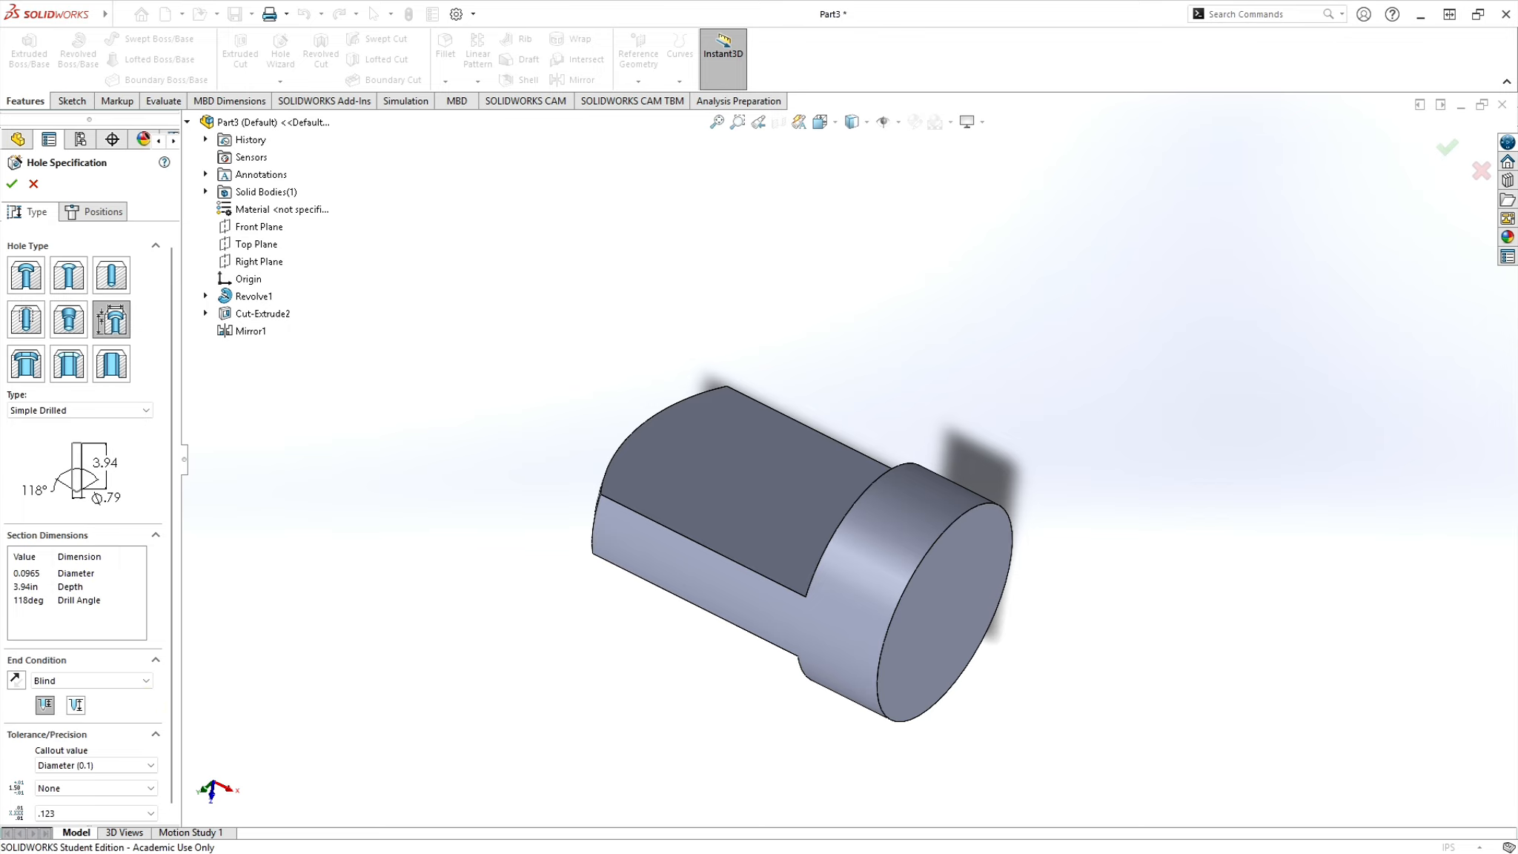
key(alt+Tab)
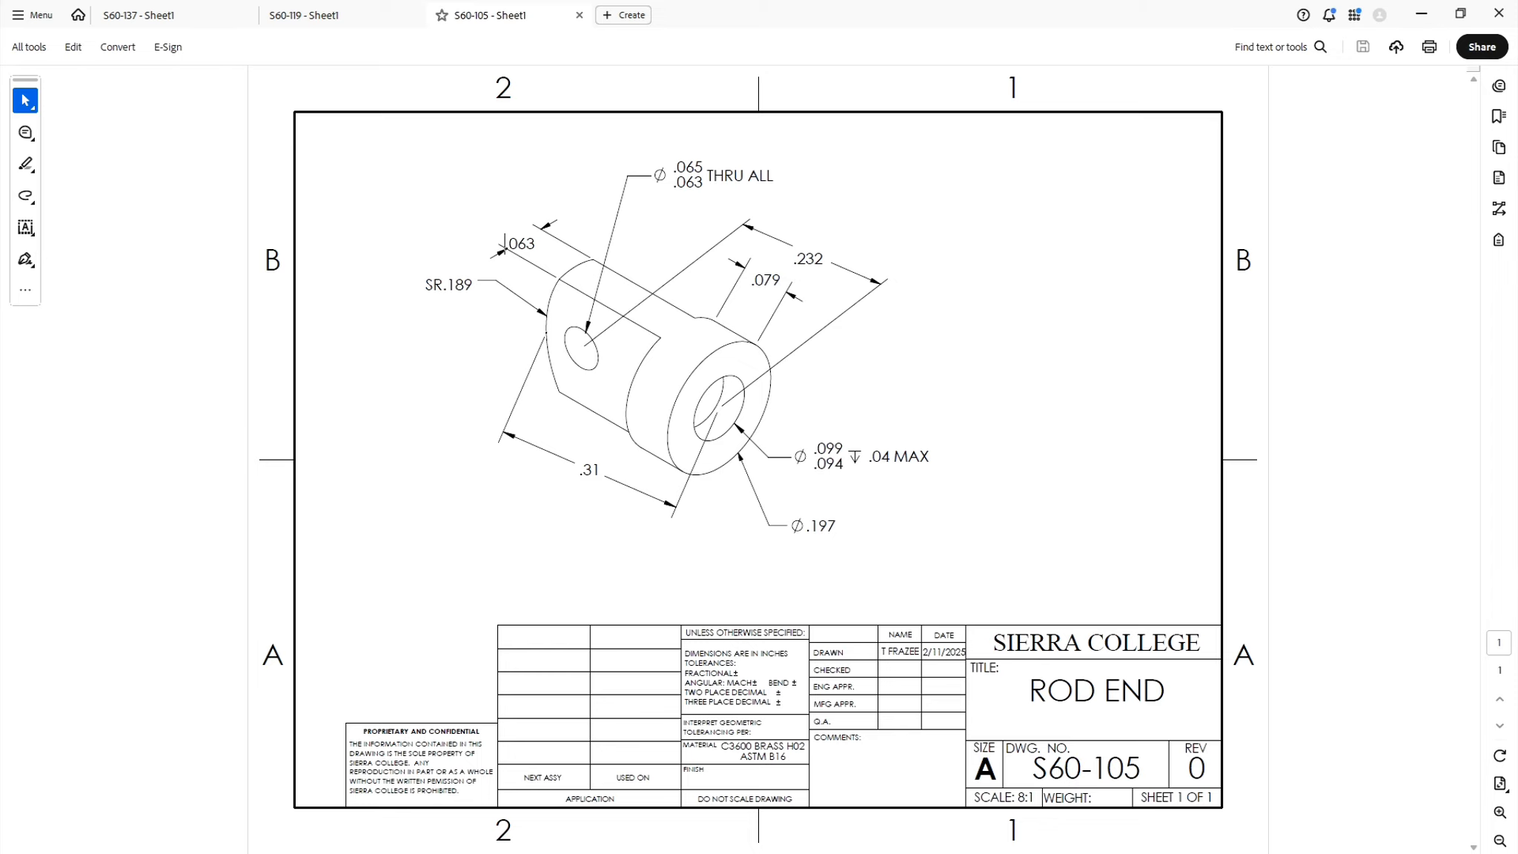
key(alt+Tab)
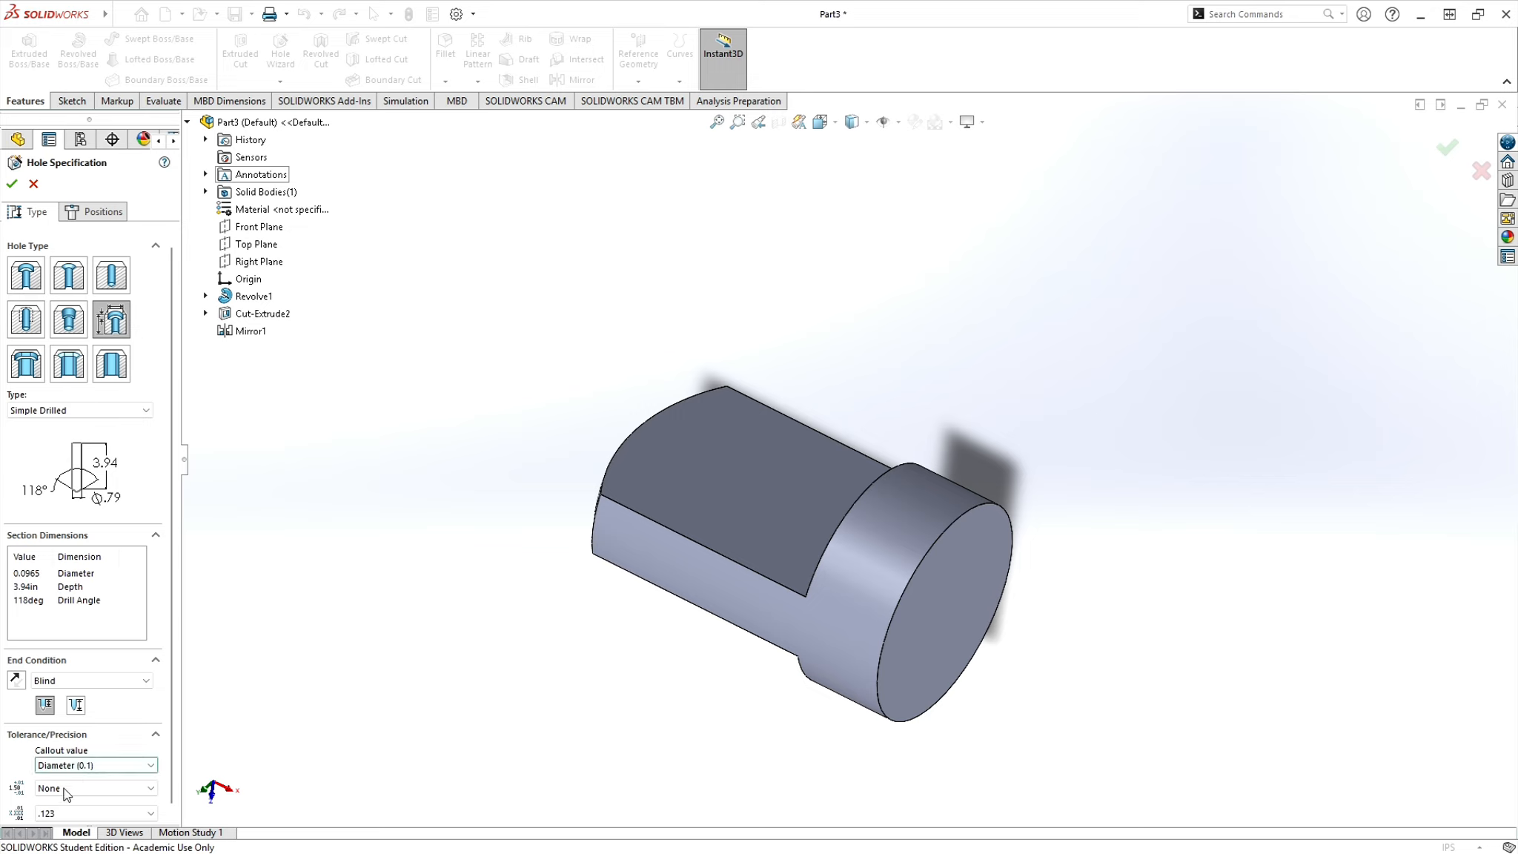
- Set the blind end hole's depth to .04 in
double_click(28, 587)
text(.04)
click(70, 623)
scroll(89, 678, down, 1)
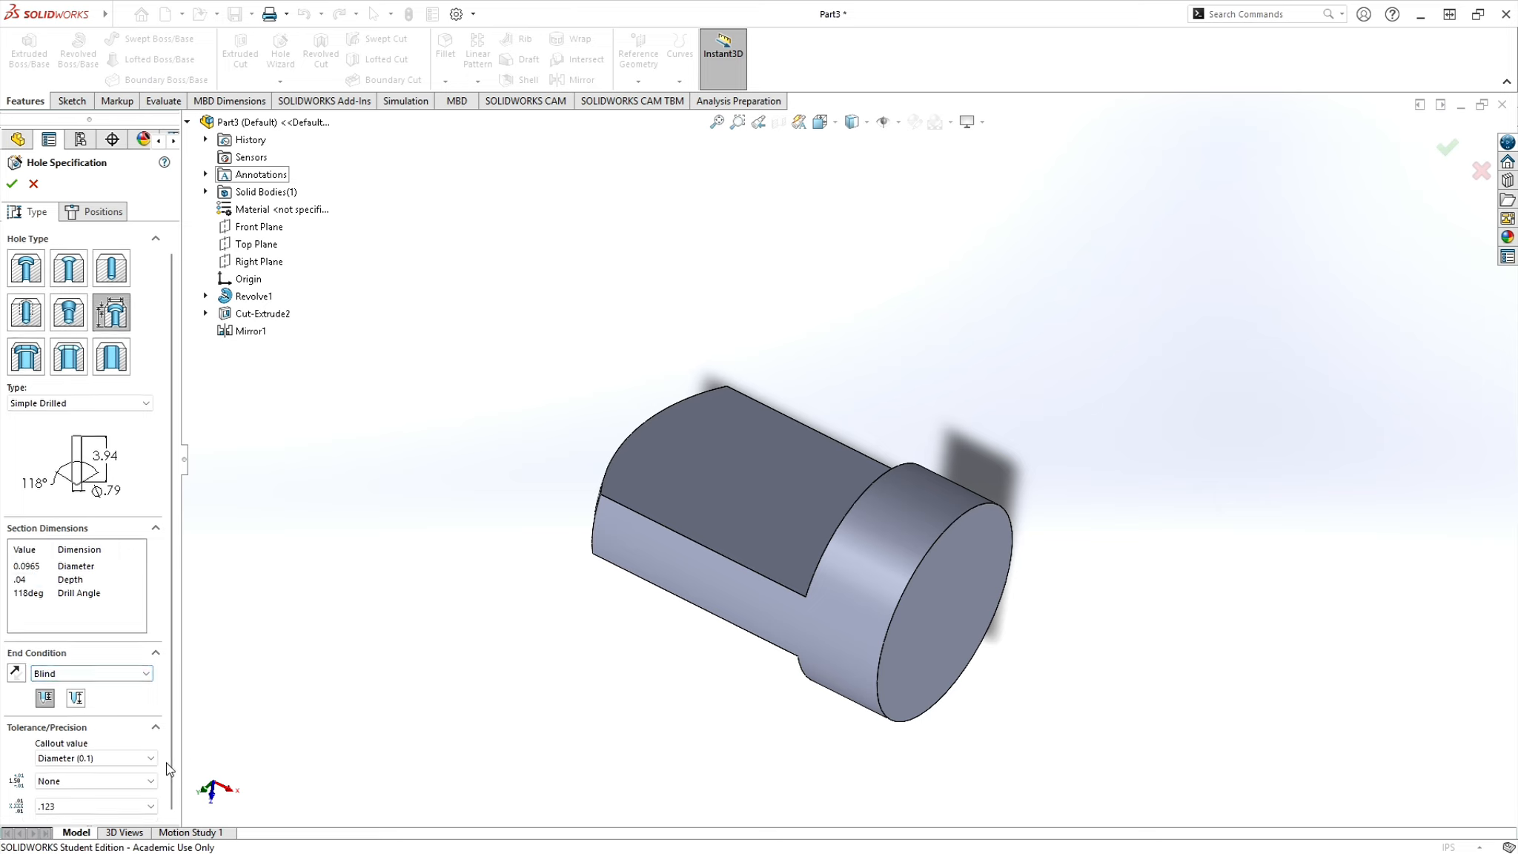
- Apply a Limit tolerance to the hole diameter with deviations of +0.0025 in and -0.0025 in
click(86, 782)
click(81, 698)
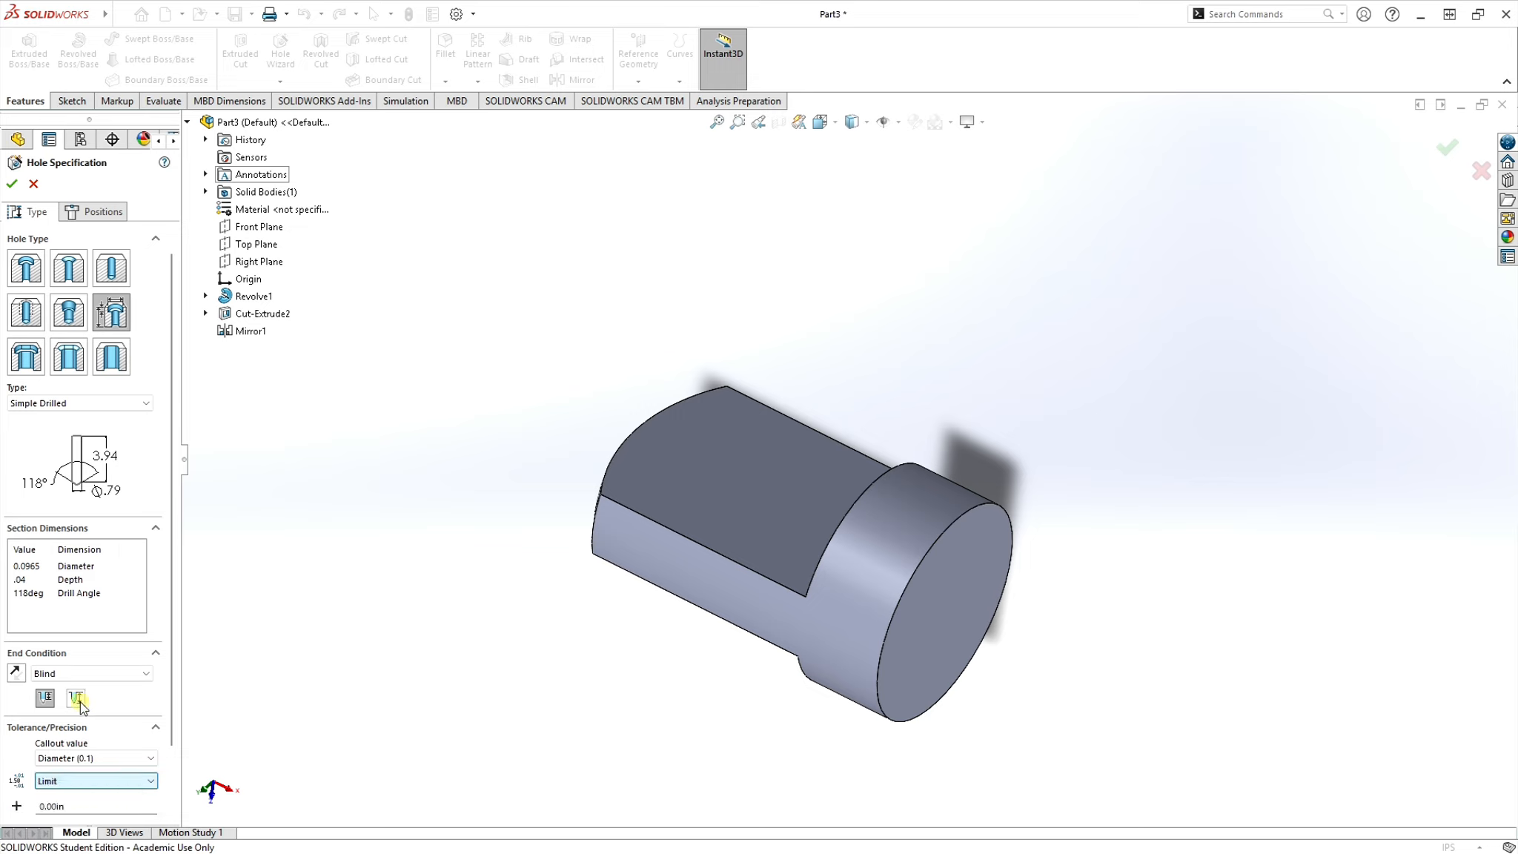
scroll(97, 733, down, 3)
click(70, 730)
drag(85, 730, 38, 730)
text(.025)
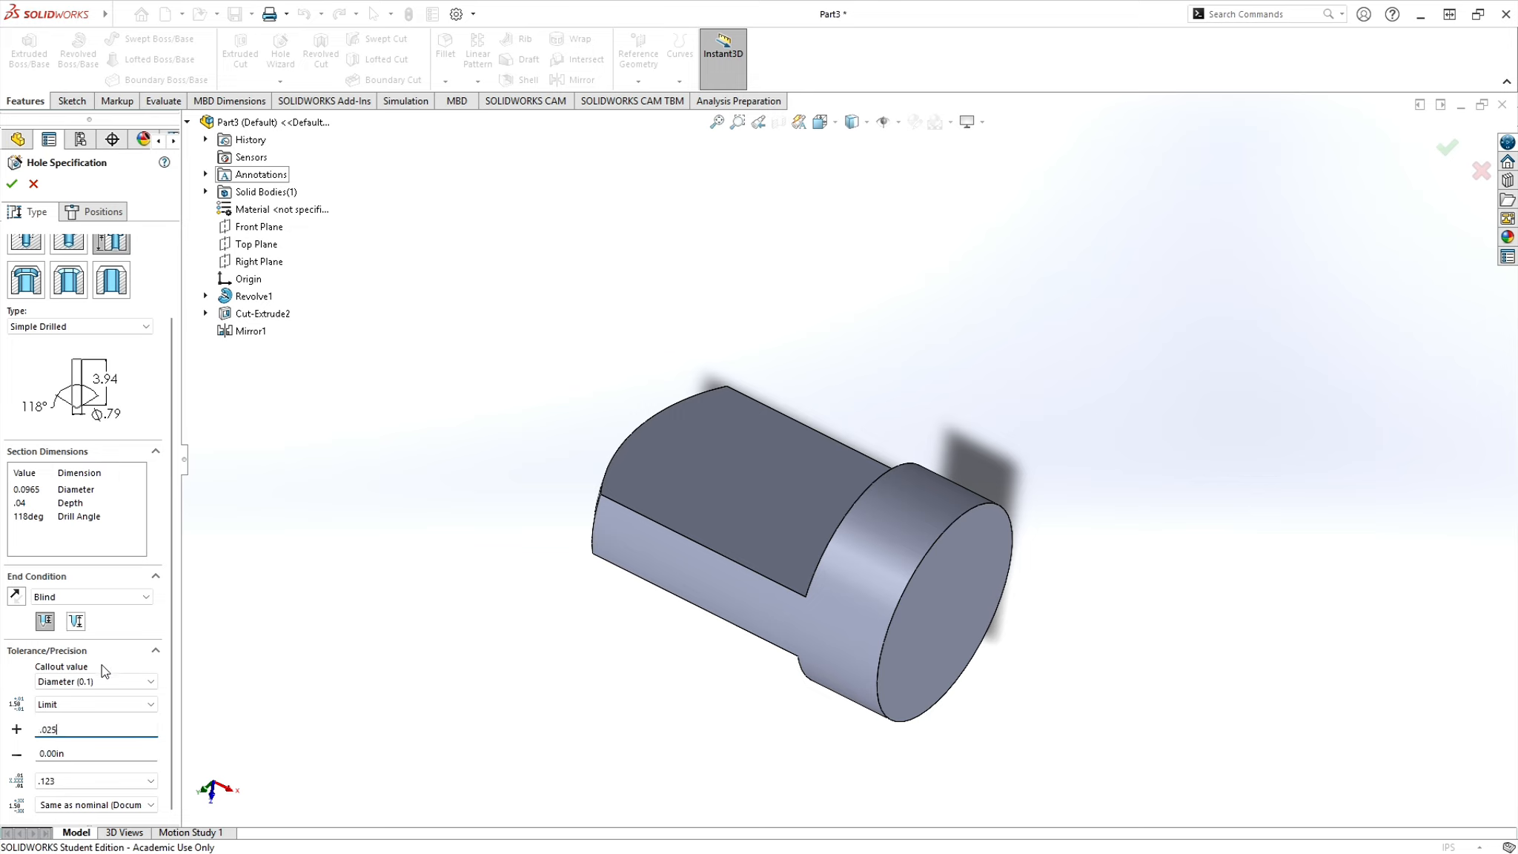
text(0)
click(79, 753)
key(ctrl+a)
text(.0025)
click(88, 704)
click(88, 708)
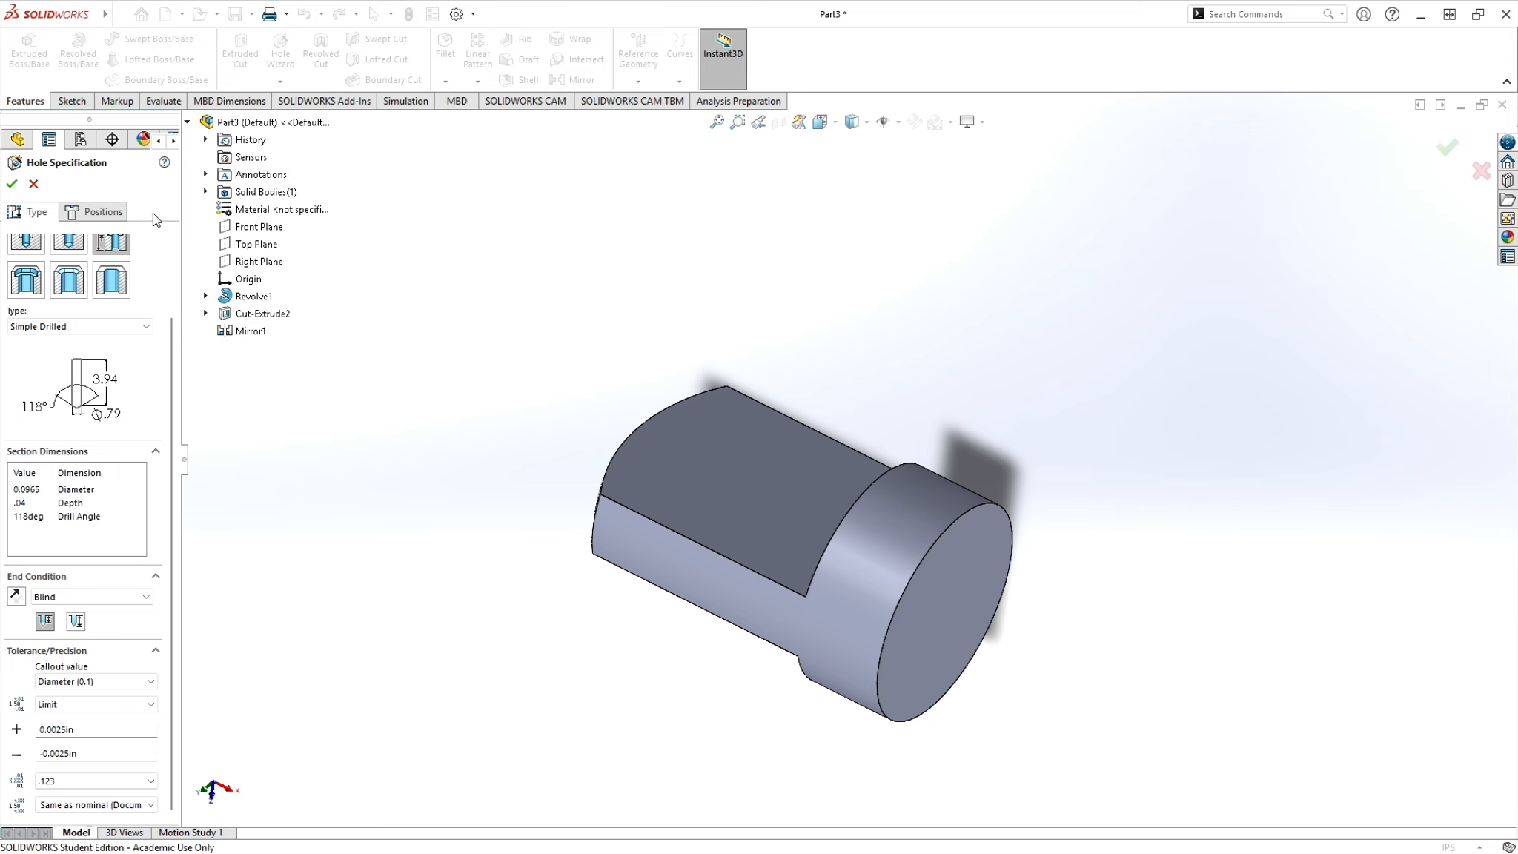
- Position the blind hole at the origin on the round end face and complete the Hole Wizard feature
click(96, 212)
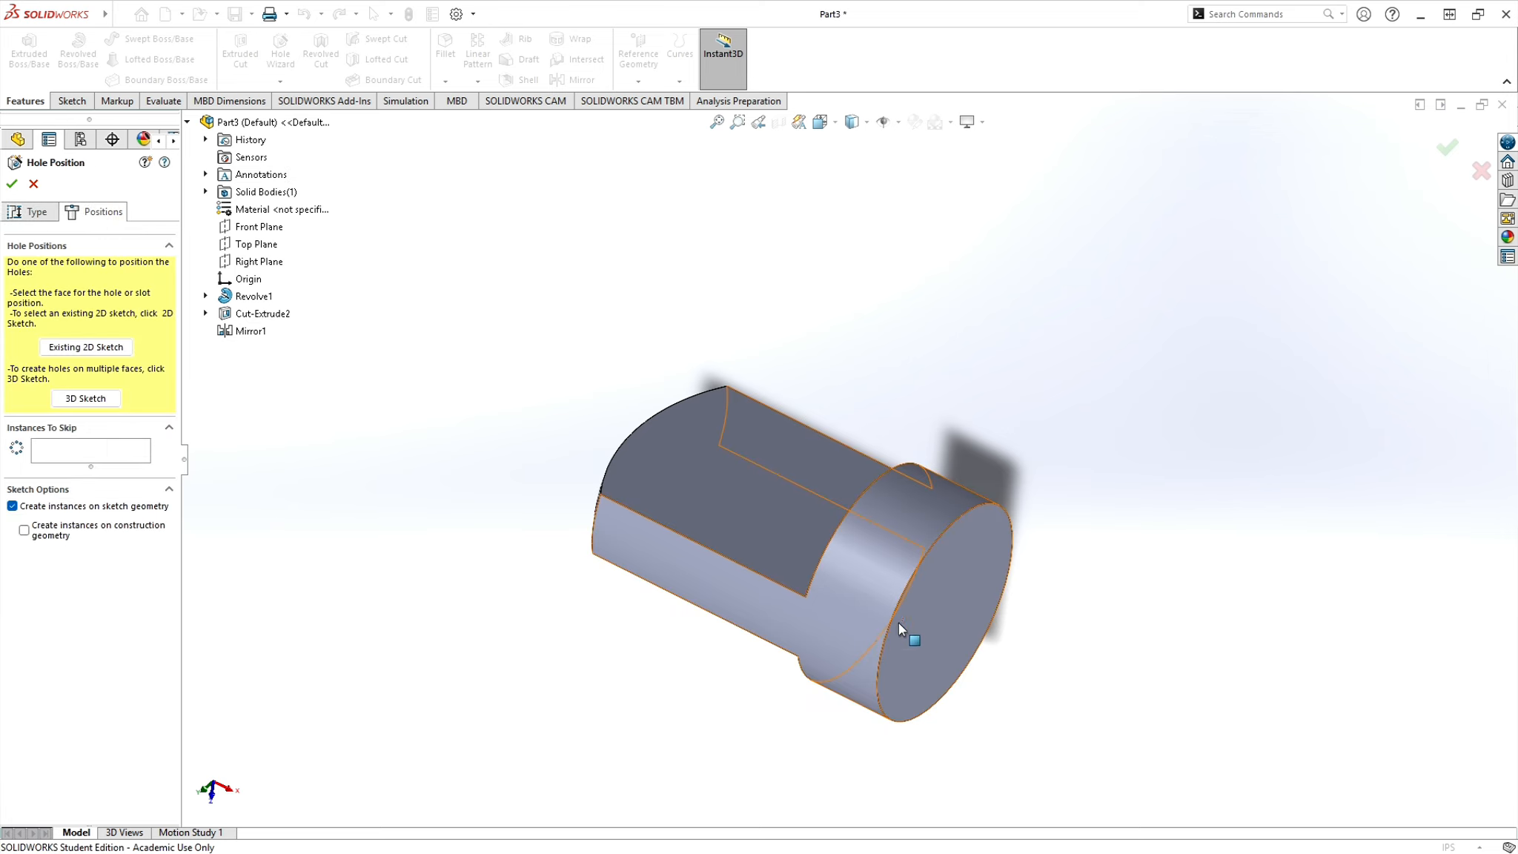
click(949, 599)
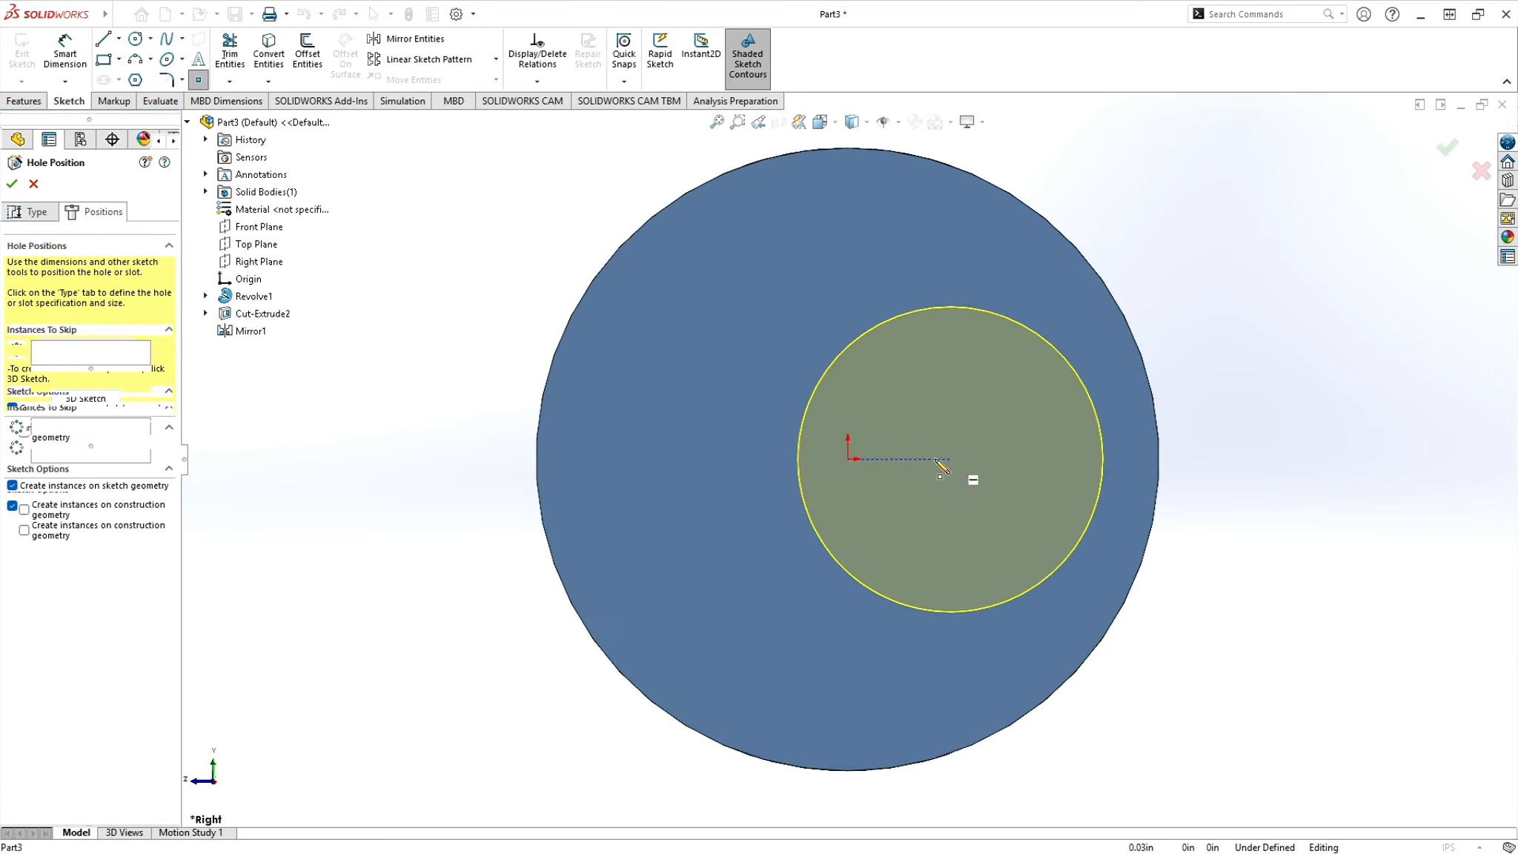
click(848, 459)
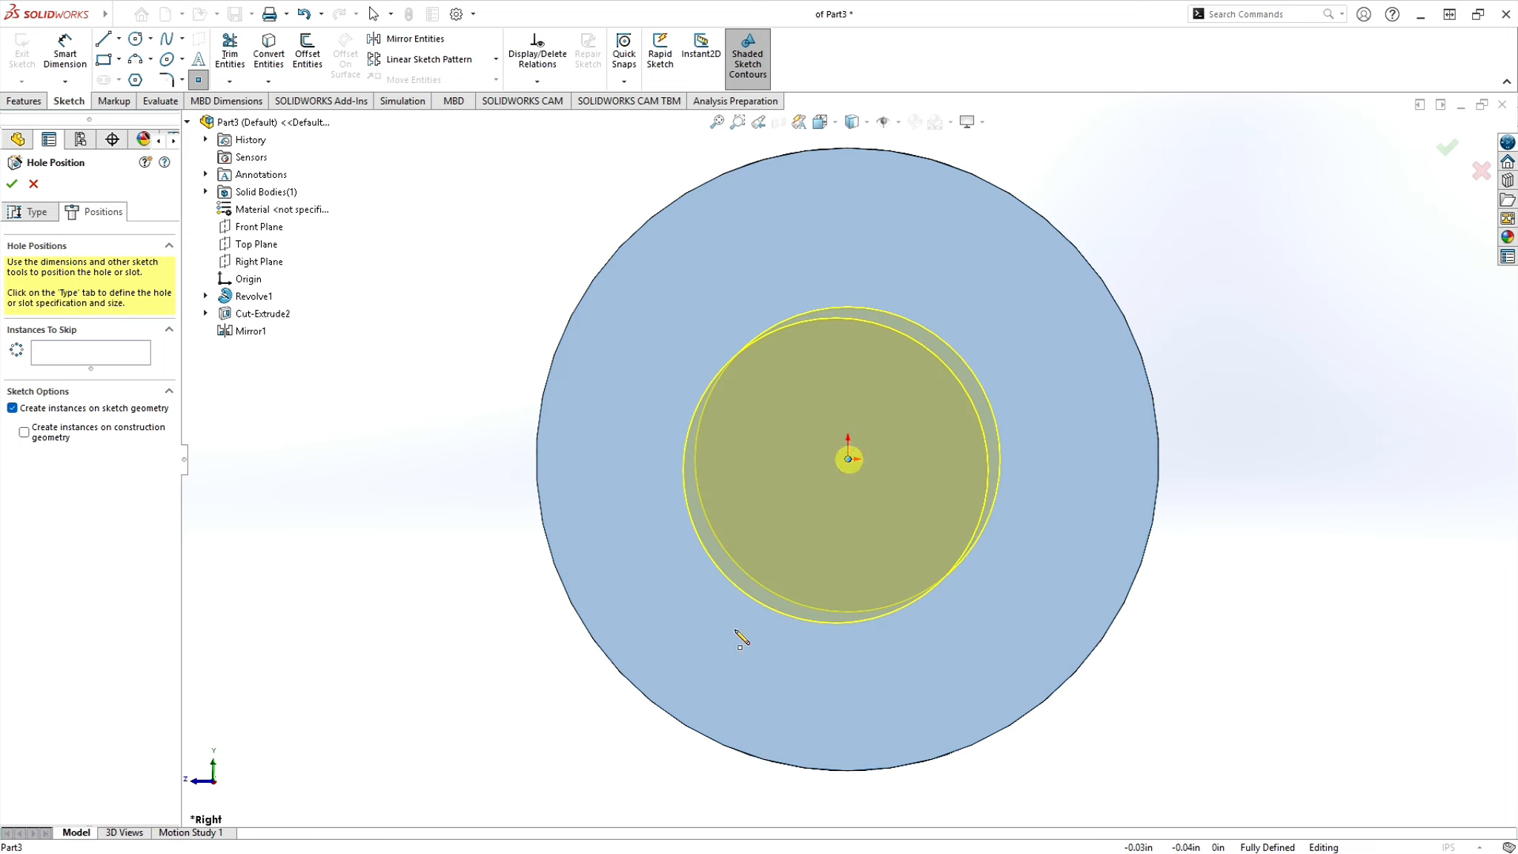
click(12, 183)
- Examine the drilled end hole and its conical bottom from several angles
middle_drag(445, 467, 592, 556)
scroll(1000, 523, up, 3)
middle_drag(1067, 498, 978, 478)
scroll(973, 463, down, 5)
click(876, 517)
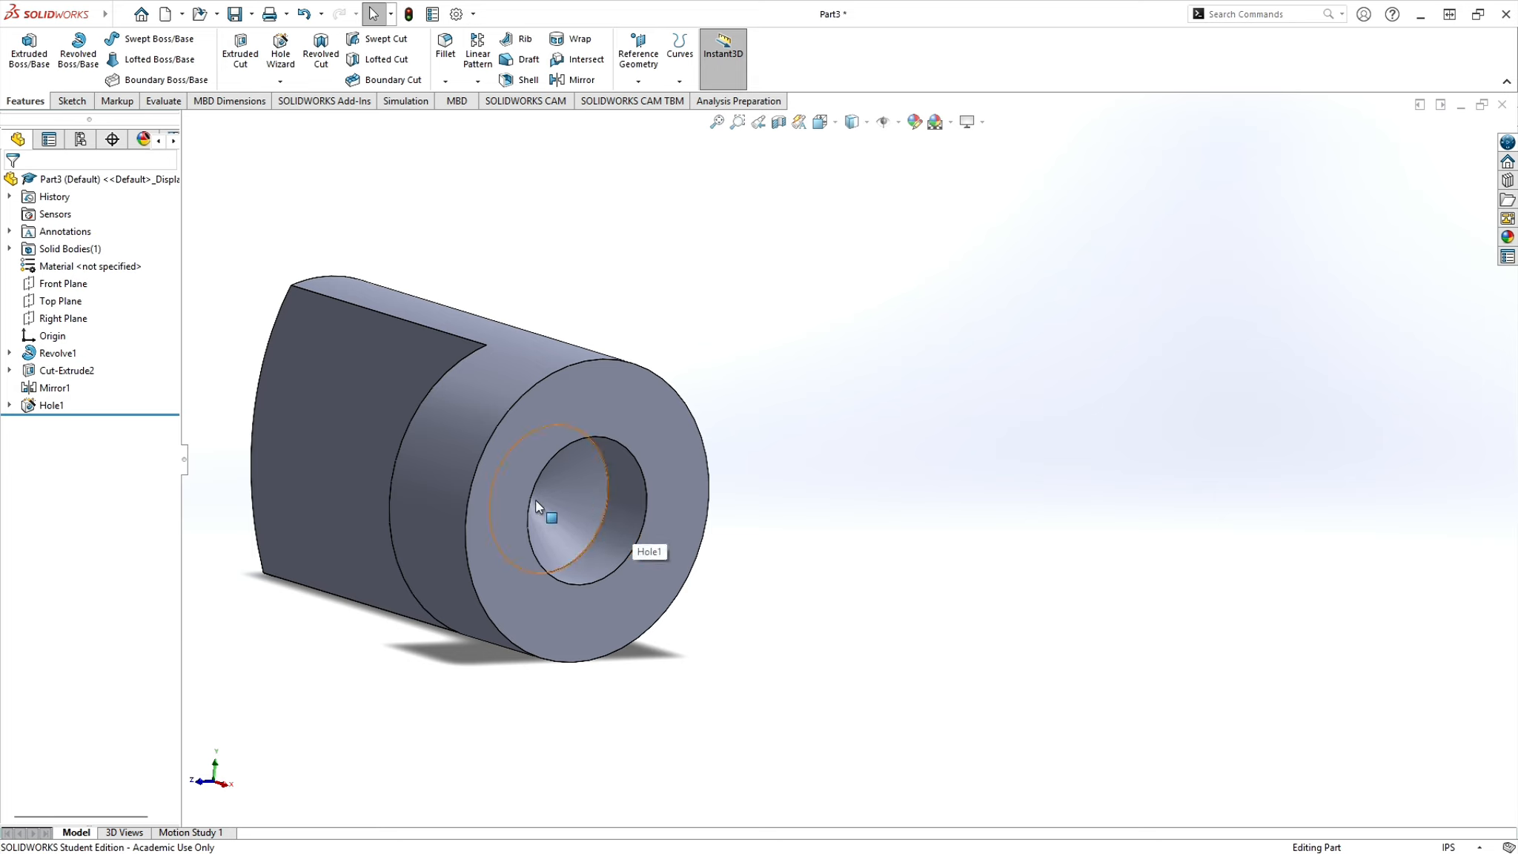
middle_drag(786, 548, 743, 549)
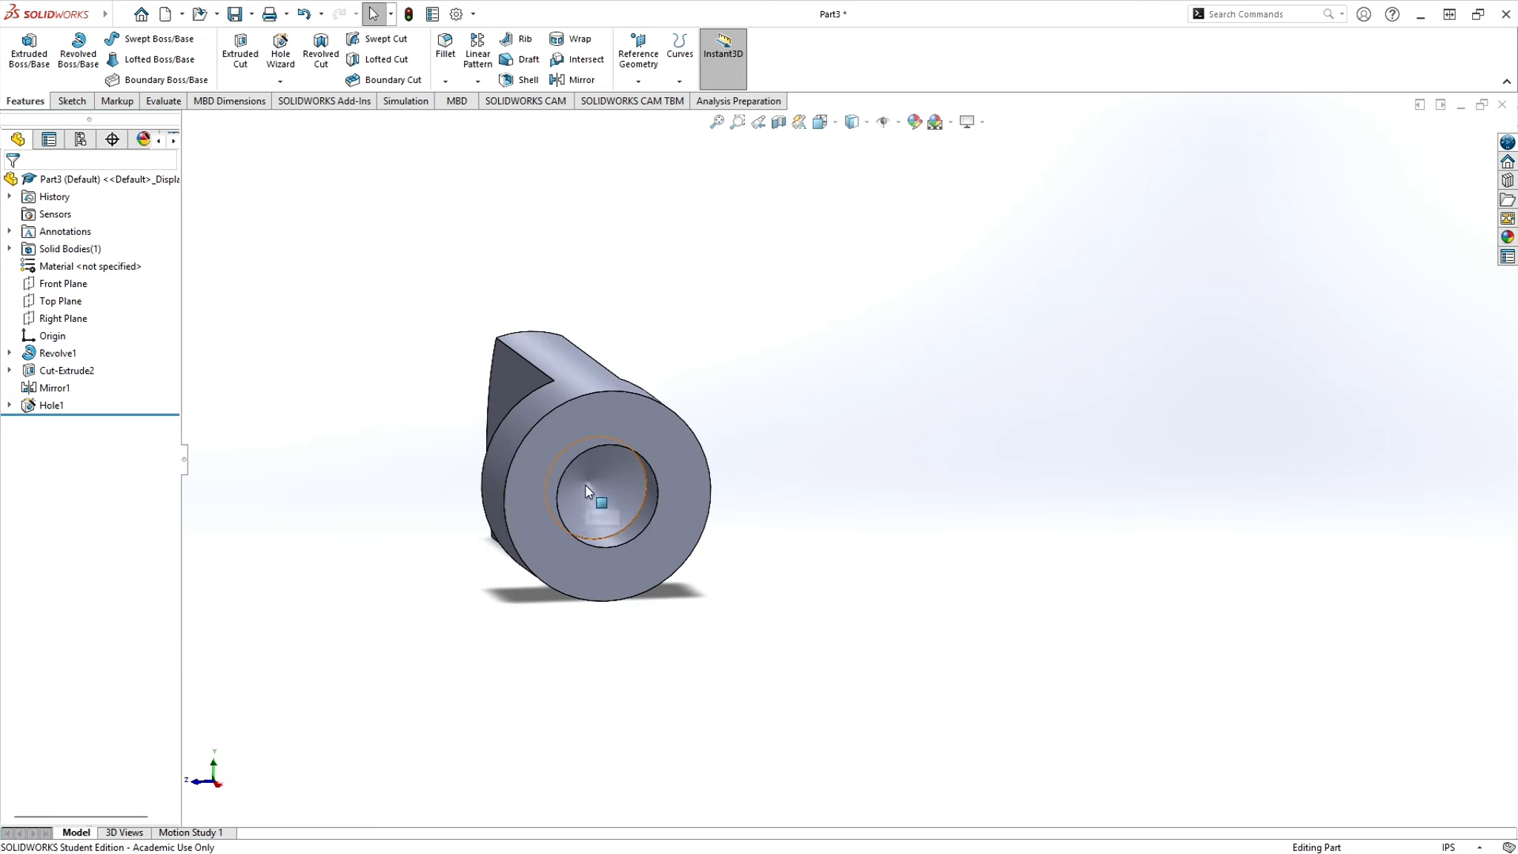
middle_drag(650, 514, 752, 494)
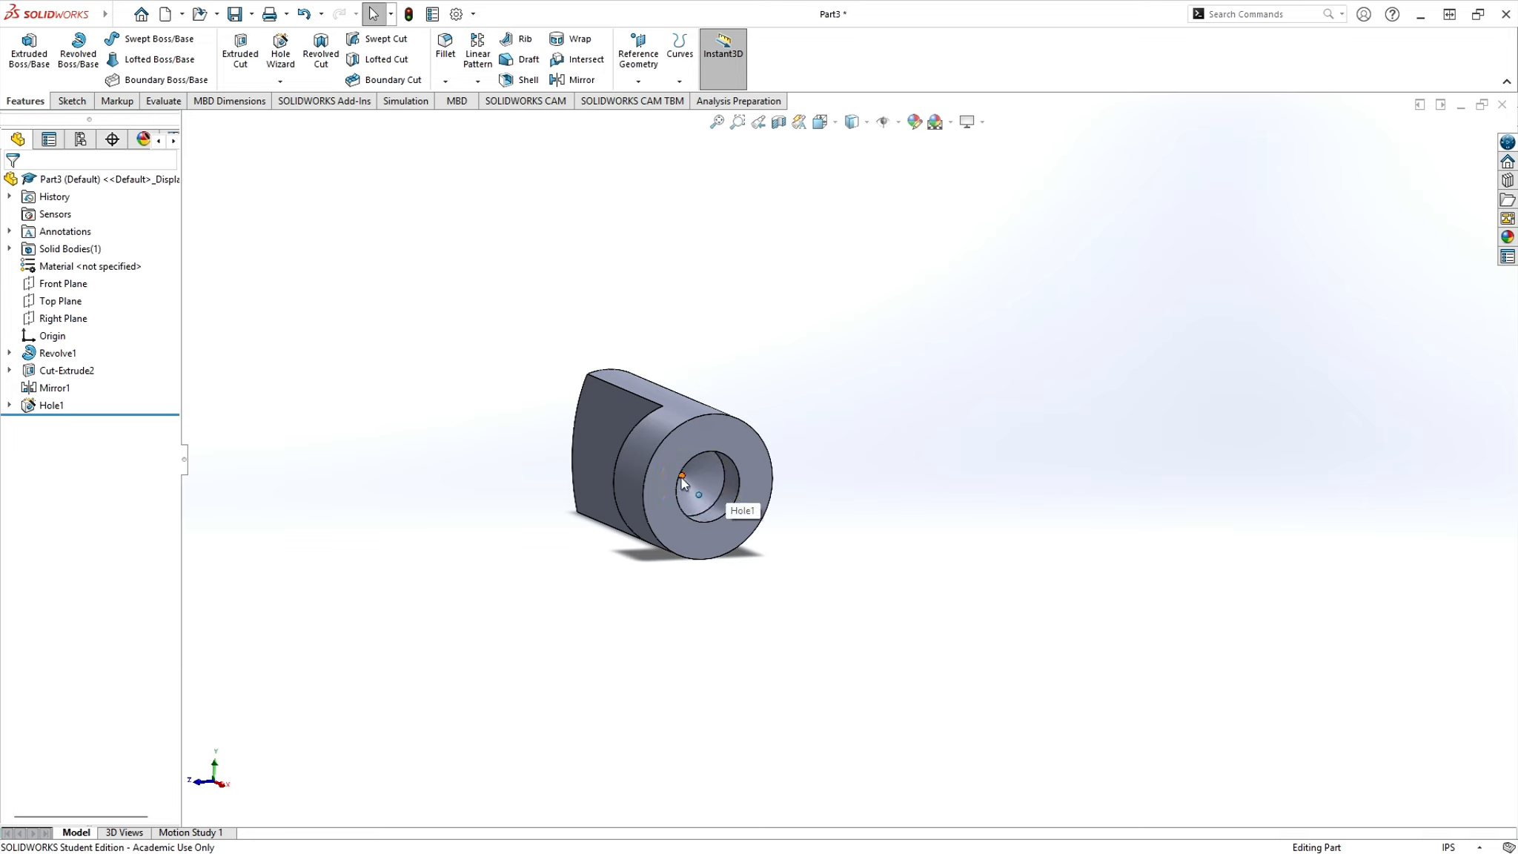
middle_drag(810, 552, 769, 548)
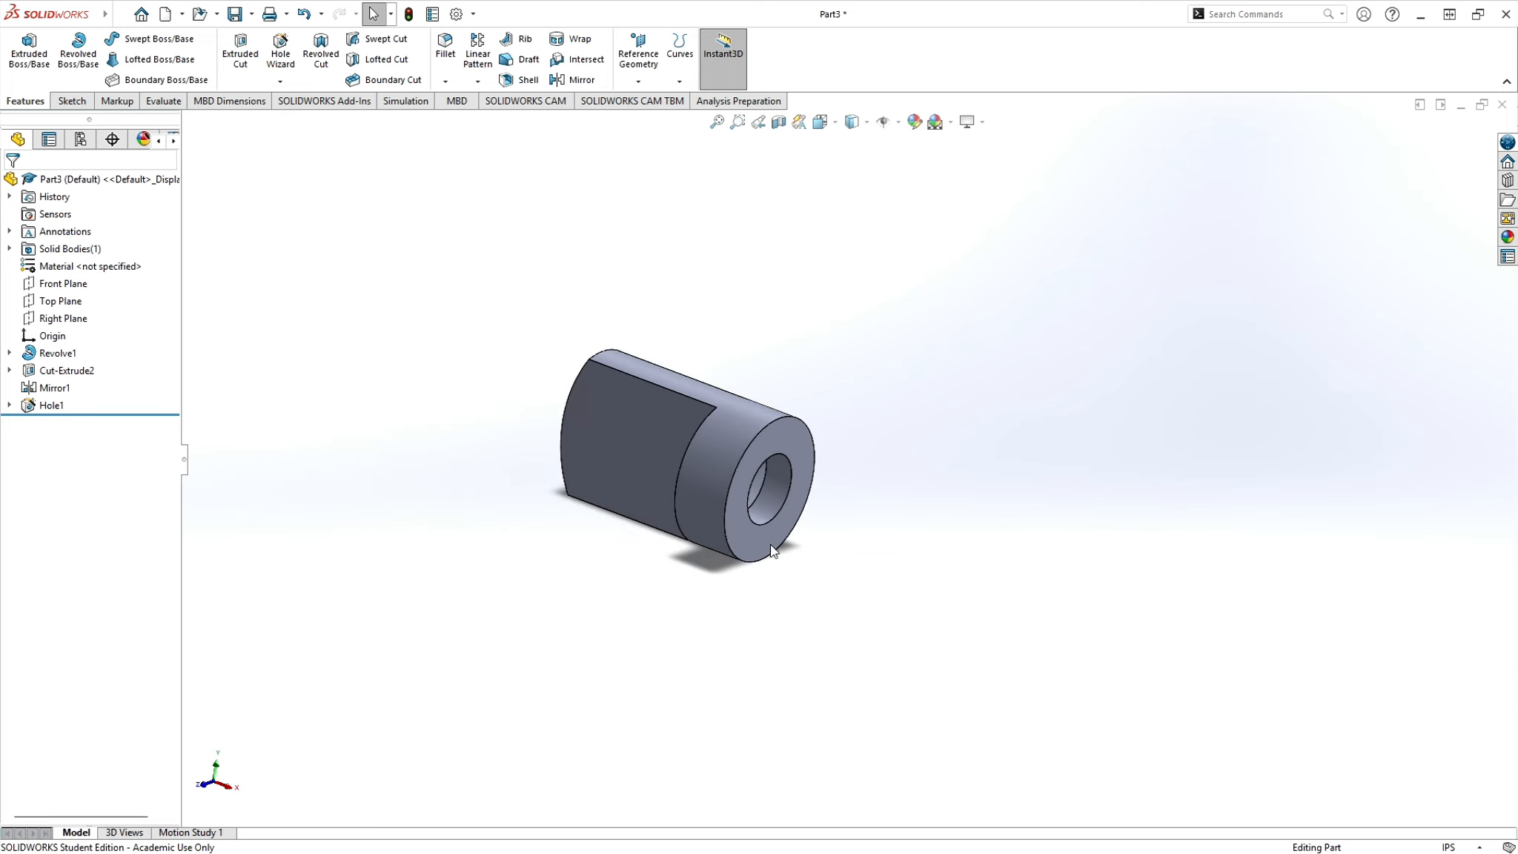
click(767, 473)
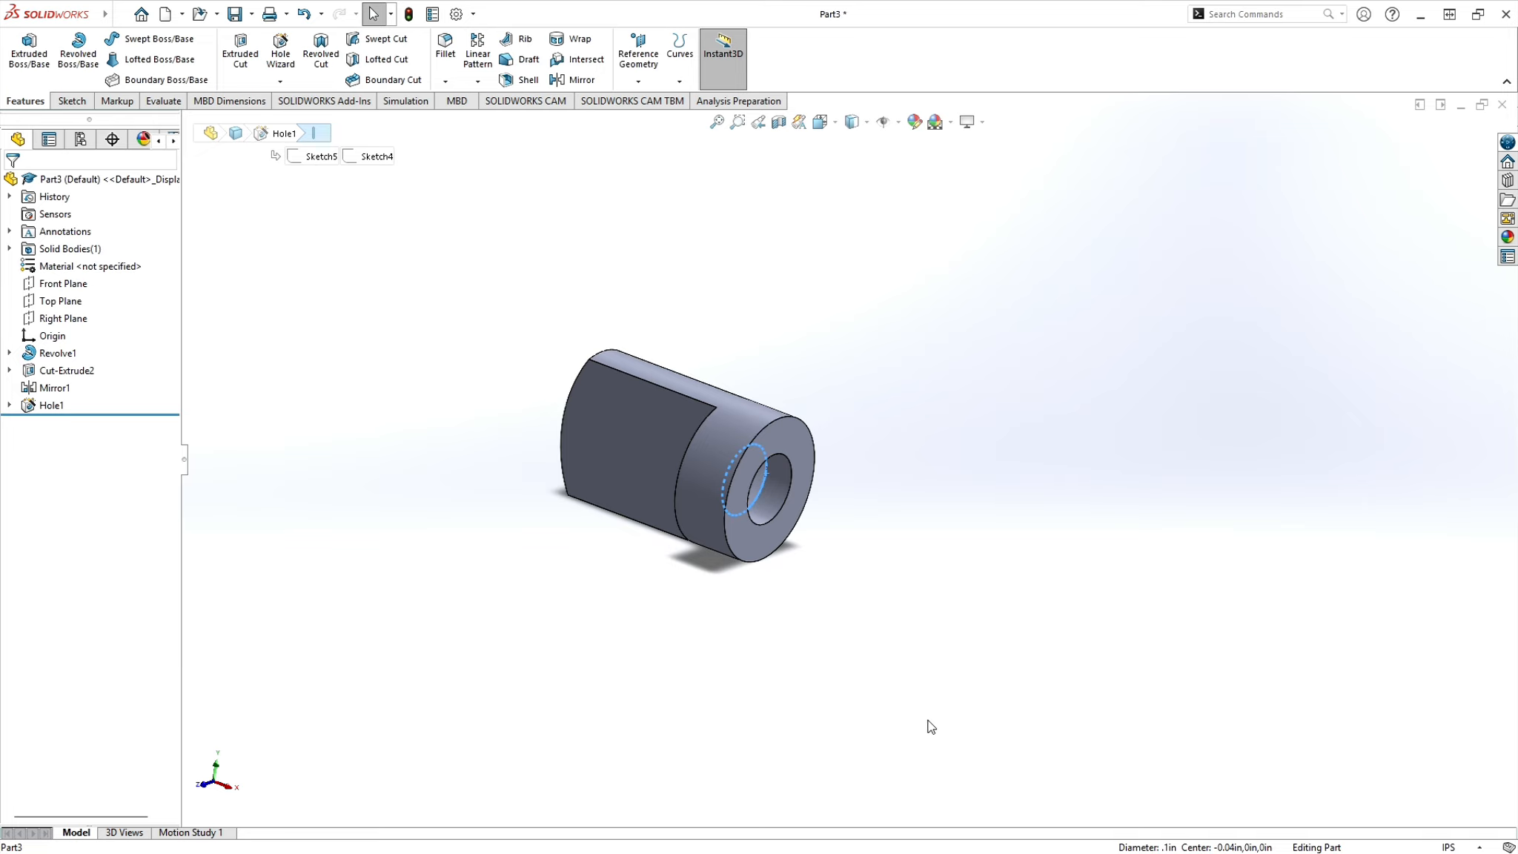
click(823, 677)
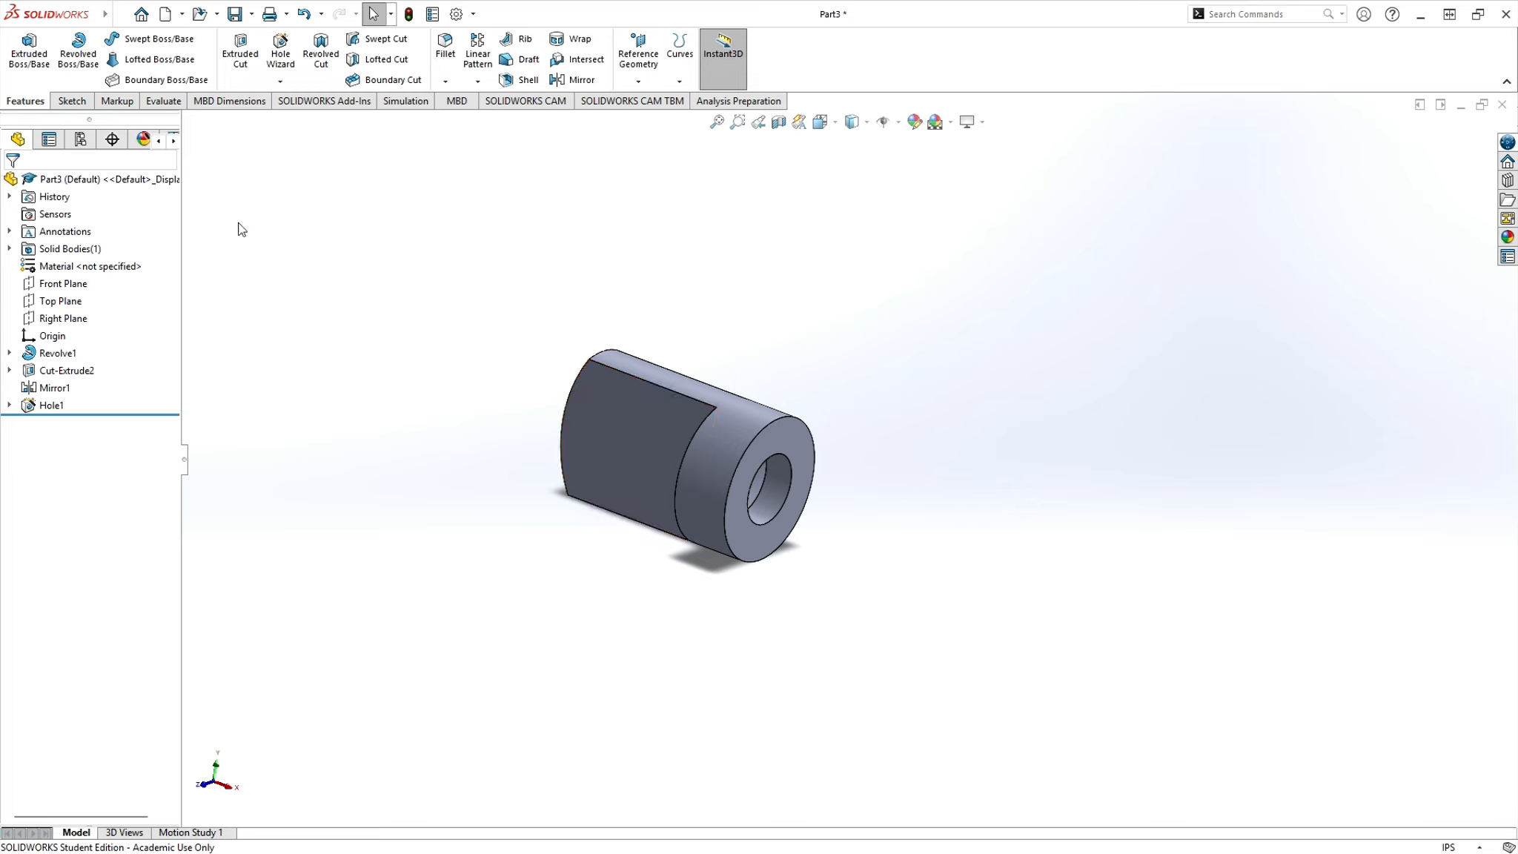
- Sketch a horizontal centerline about 0.245 in long on the tongue's flat face, starting at the origin, checking the drawing for the cross hole location
click(71, 102)
click(22, 46)
click(611, 423)
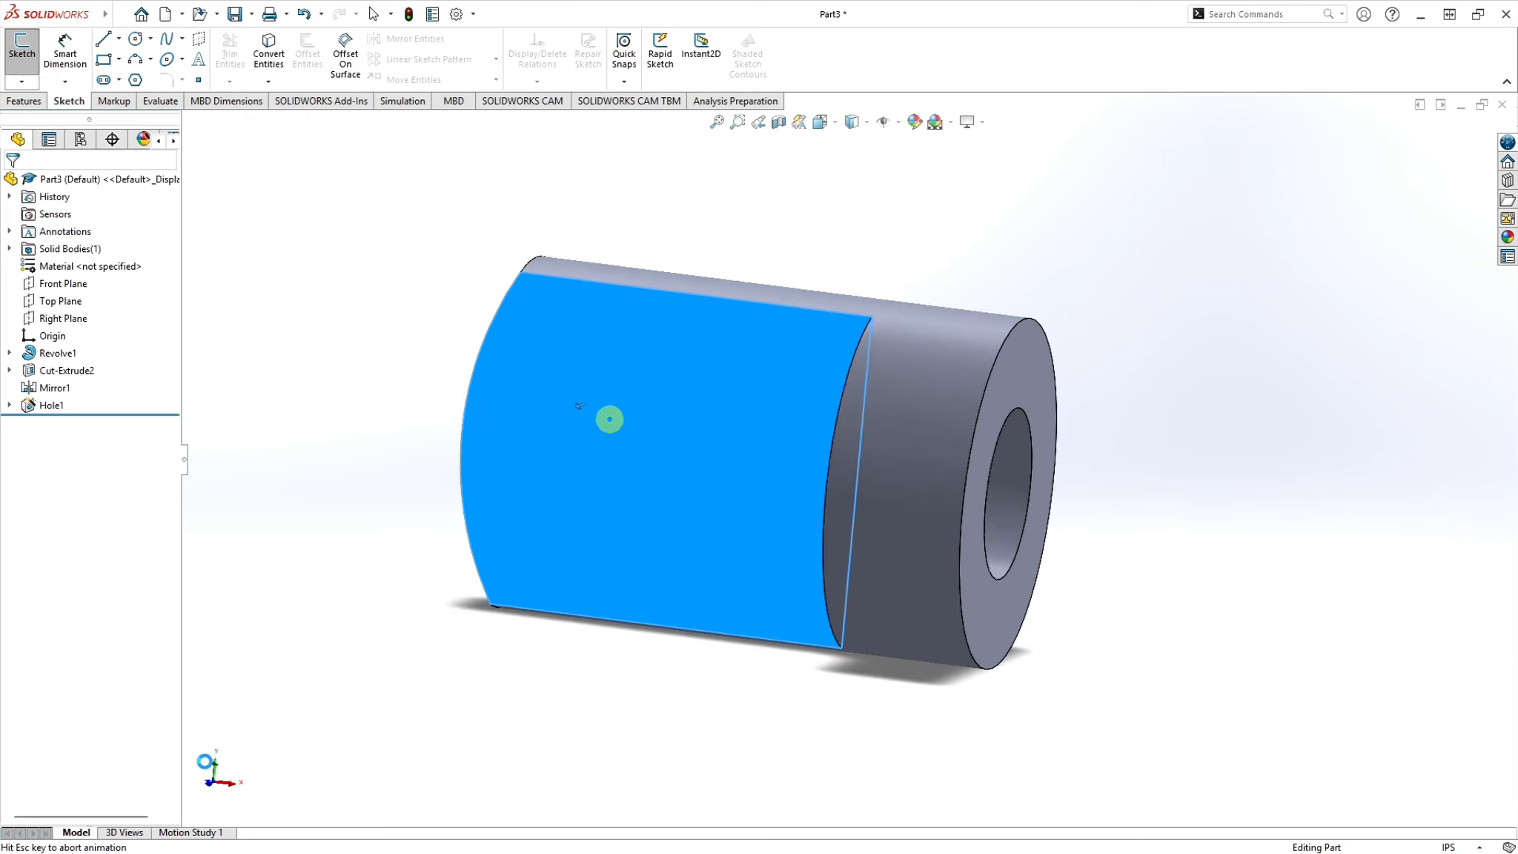
click(118, 39)
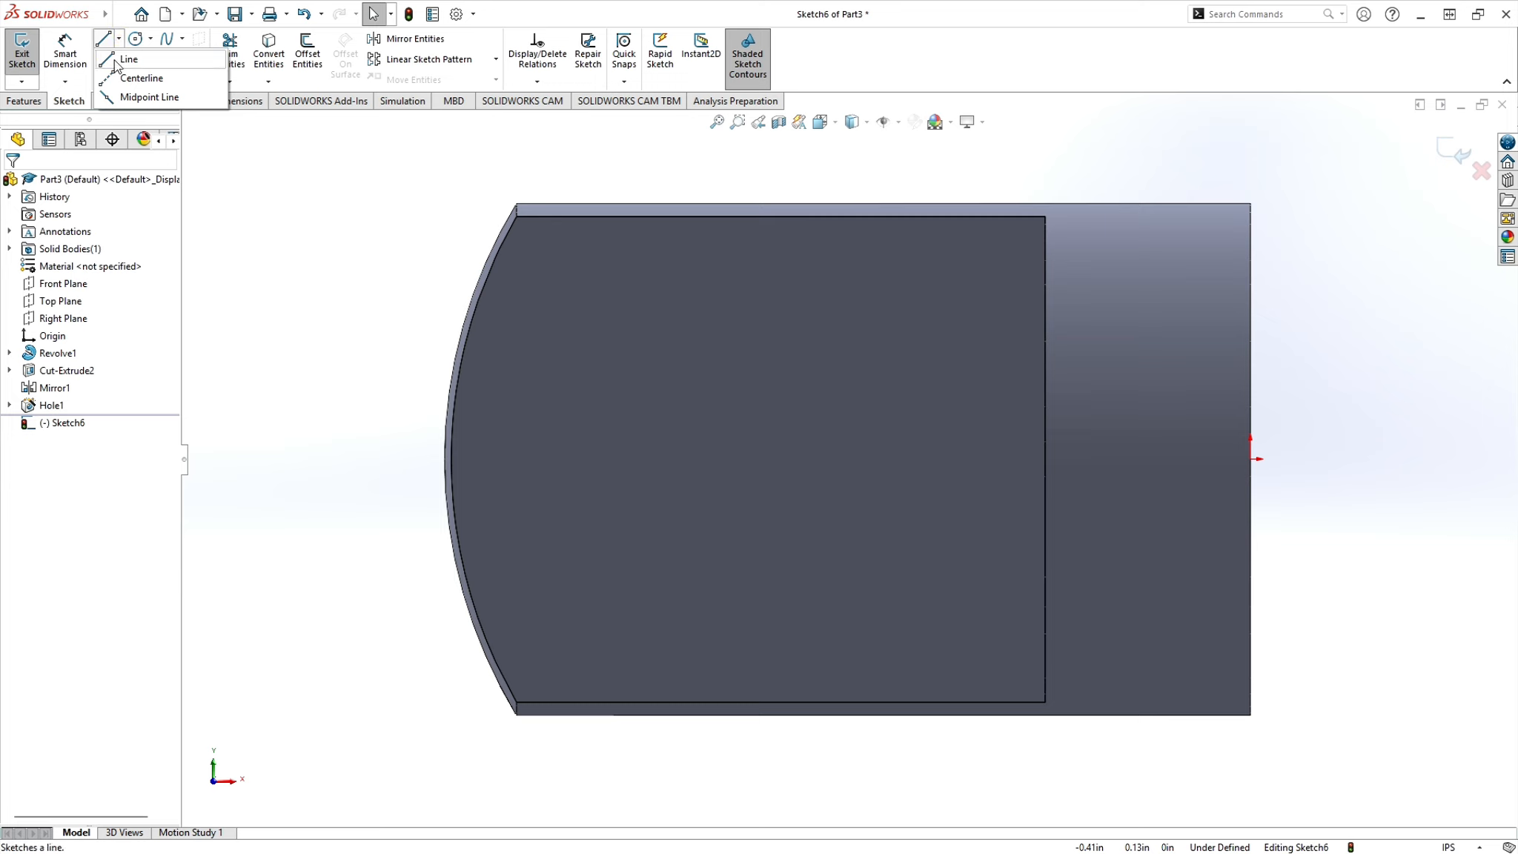
click(126, 77)
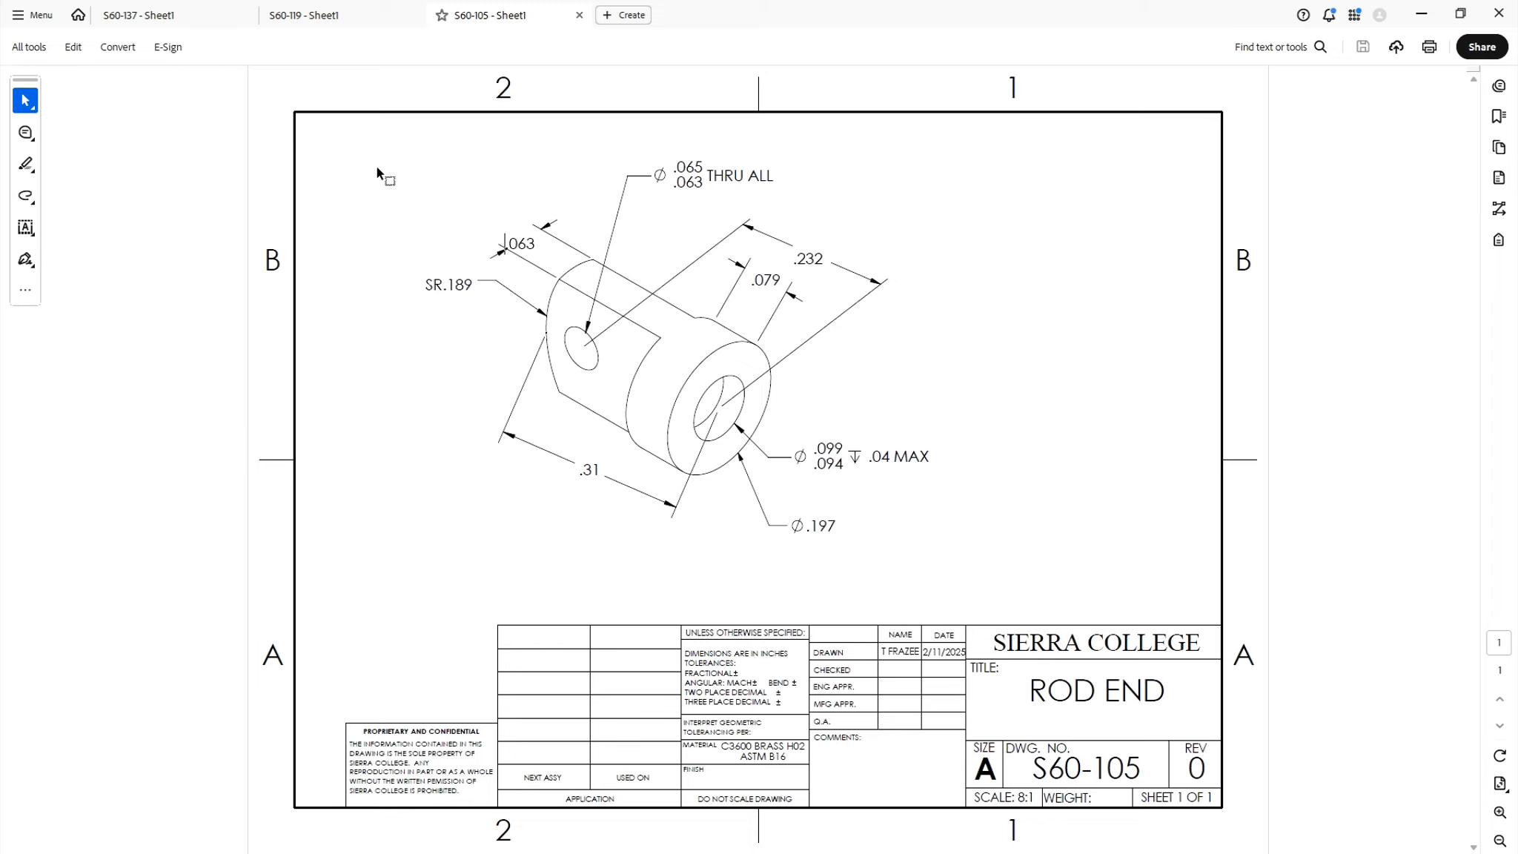
key(alt+Tab)
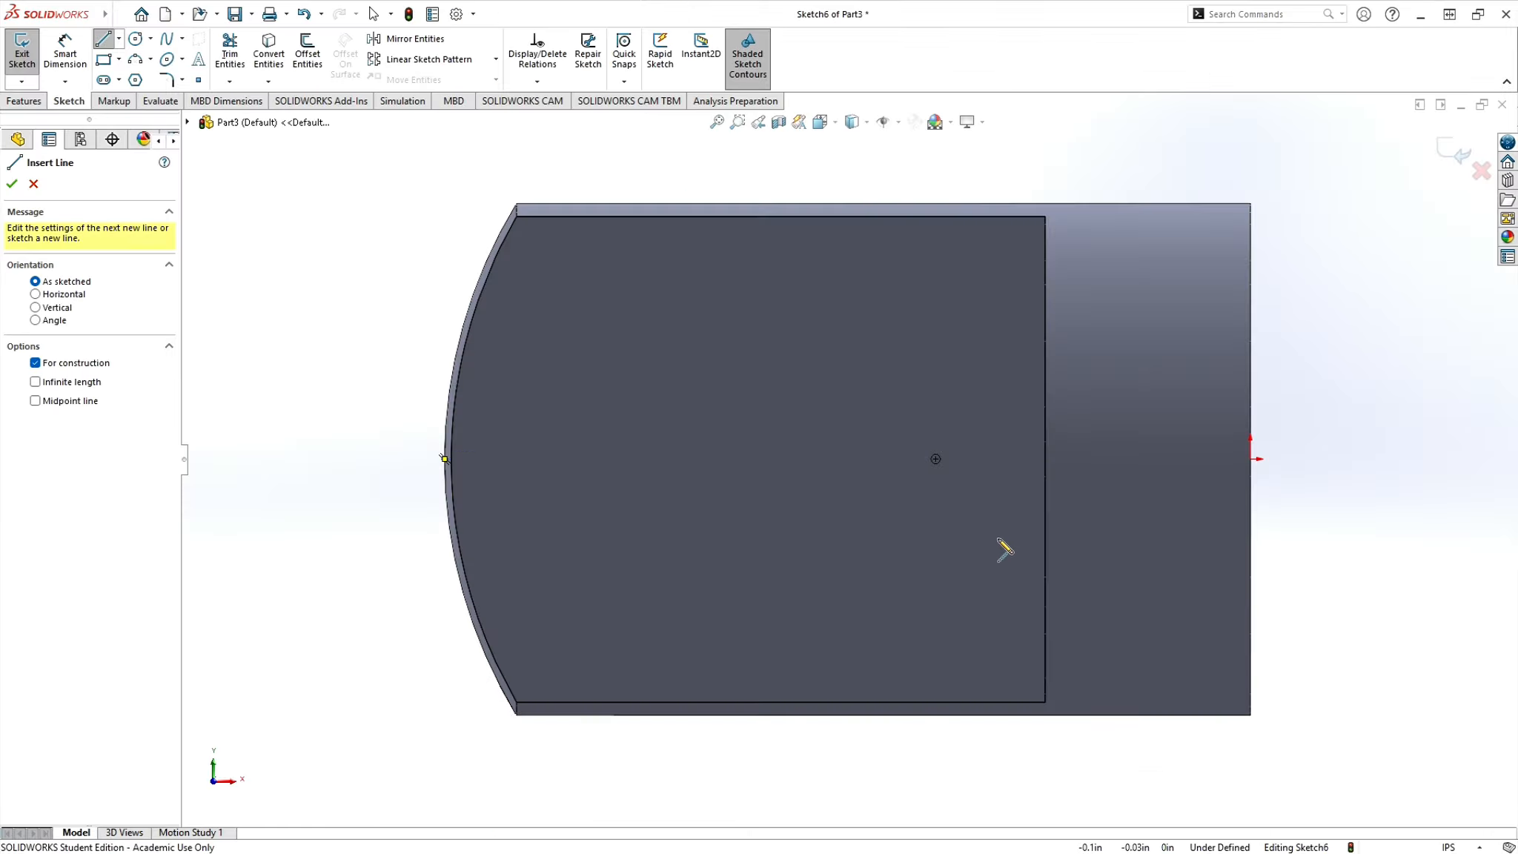
click(1251, 459)
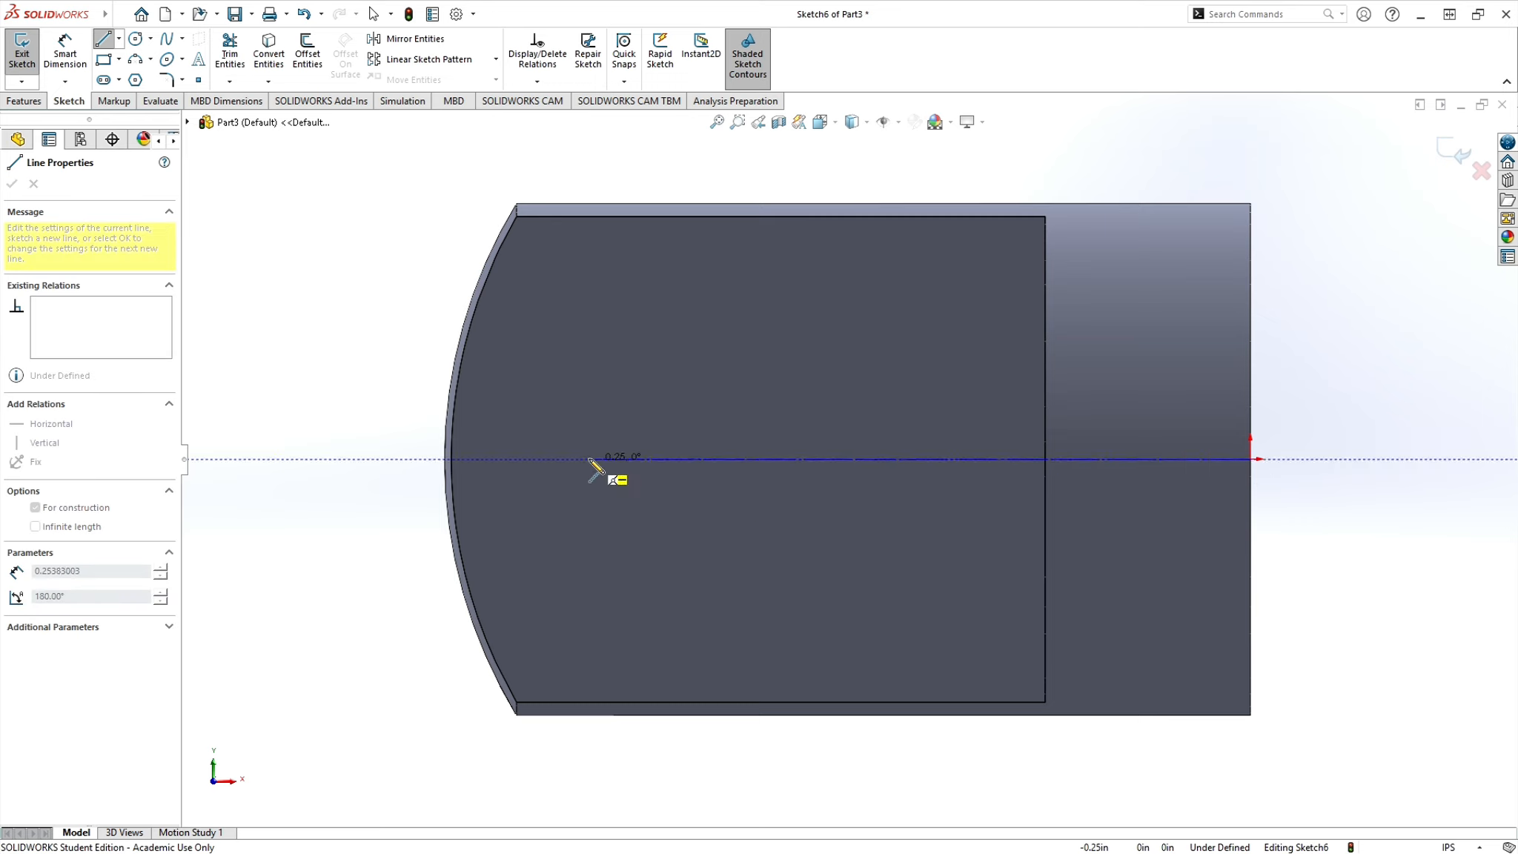
click(613, 459)
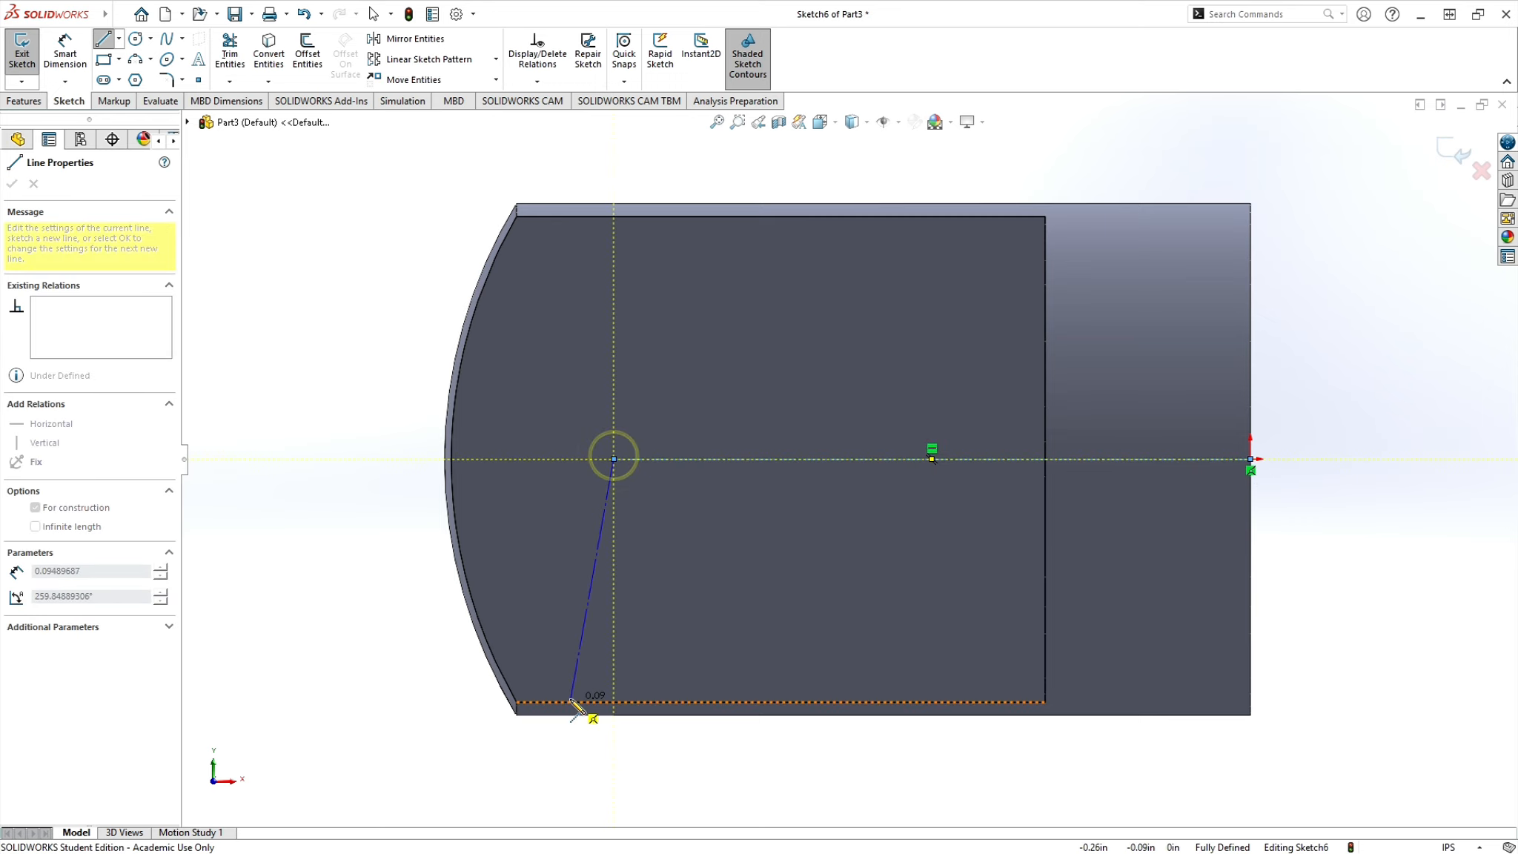
key(Escape)
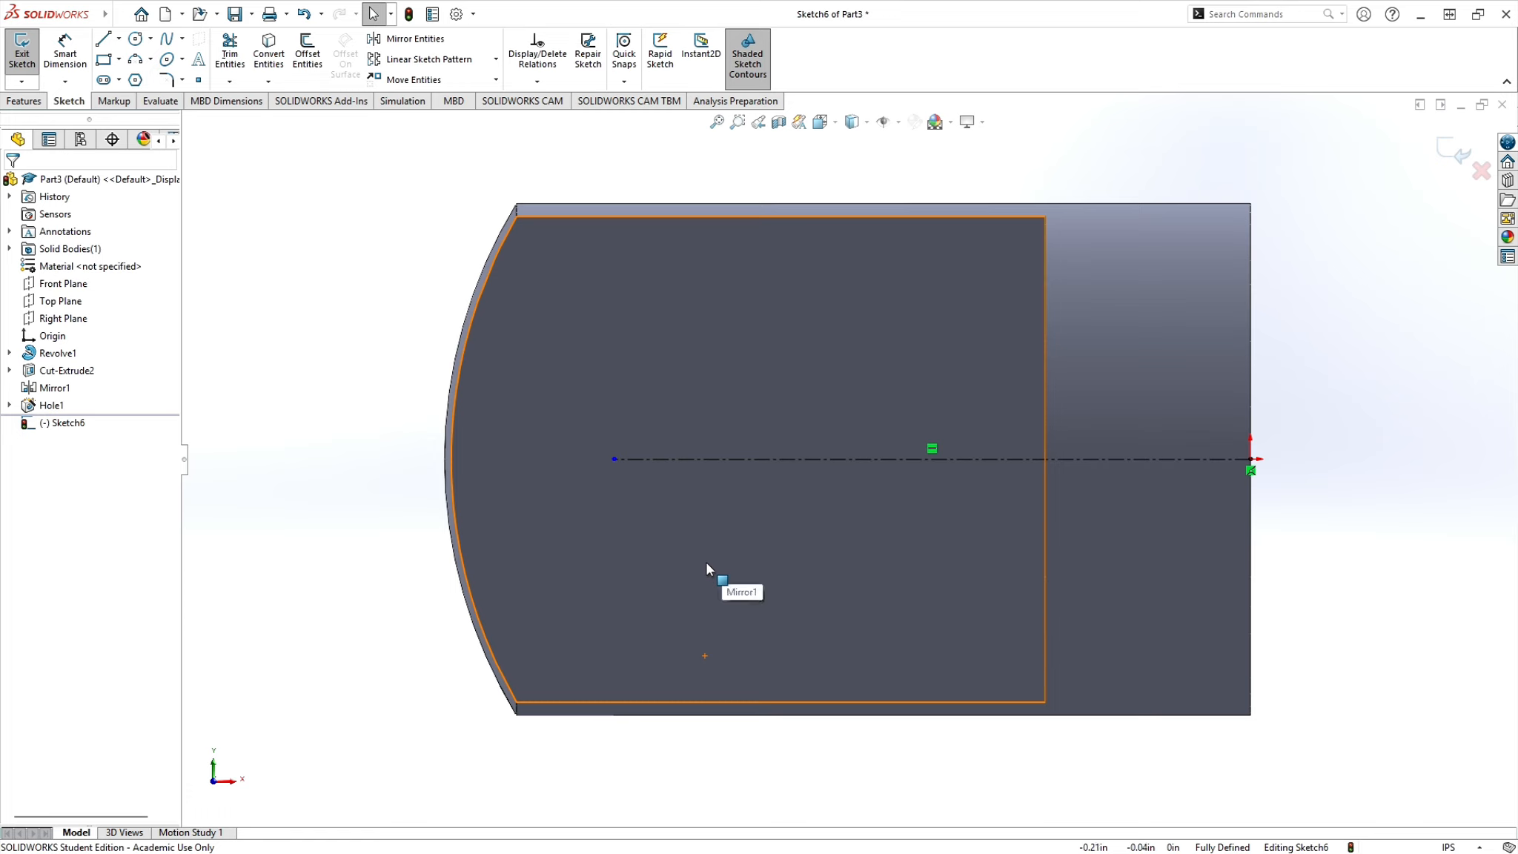
- Dimension the centerline's length as .232 in and exit the sketch
click(65, 50)
click(832, 458)
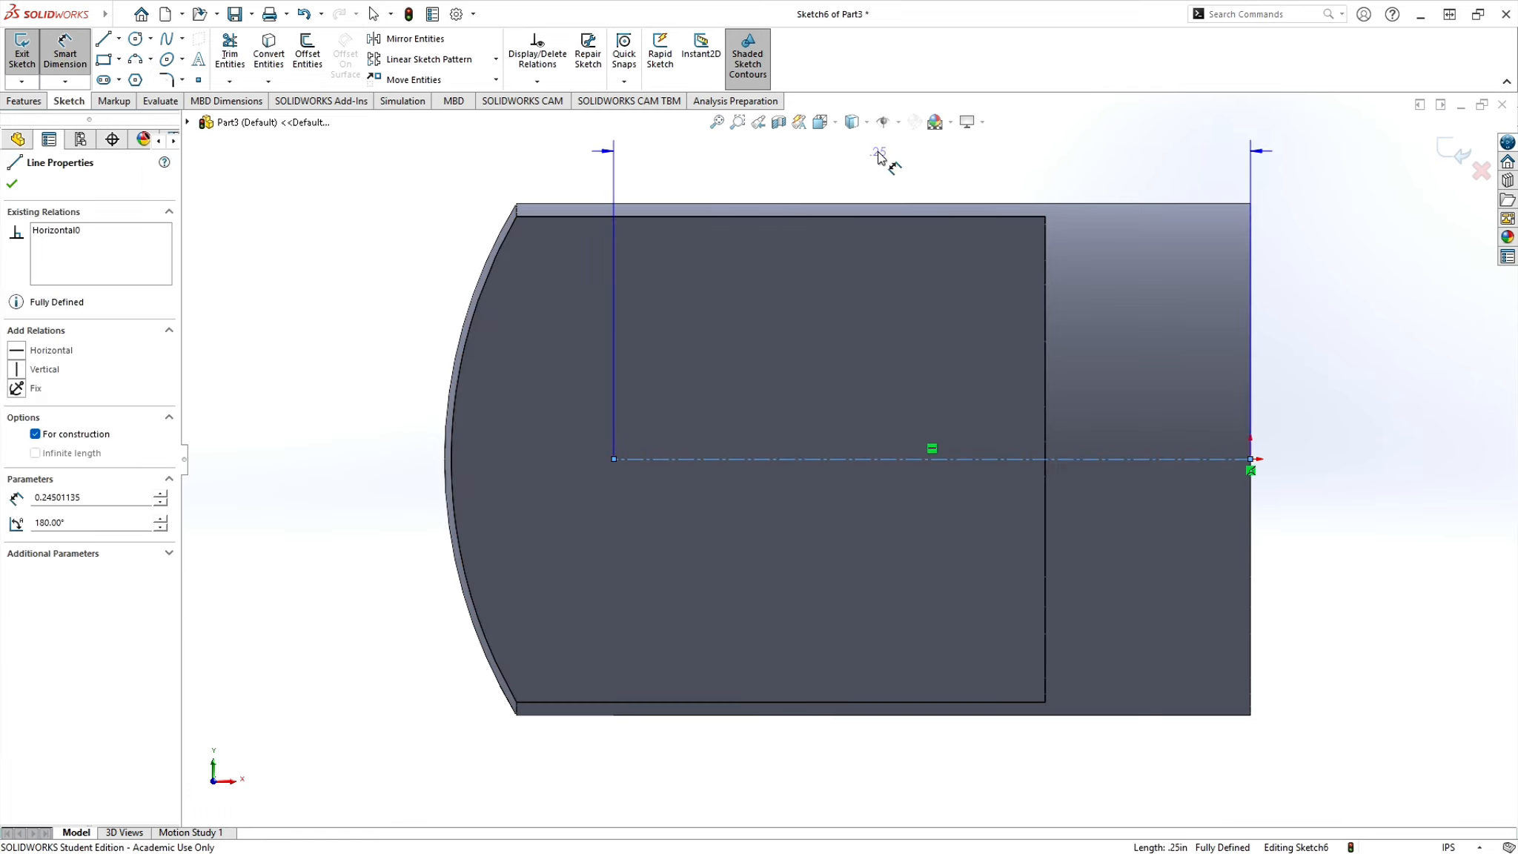
click(879, 153)
text(.)
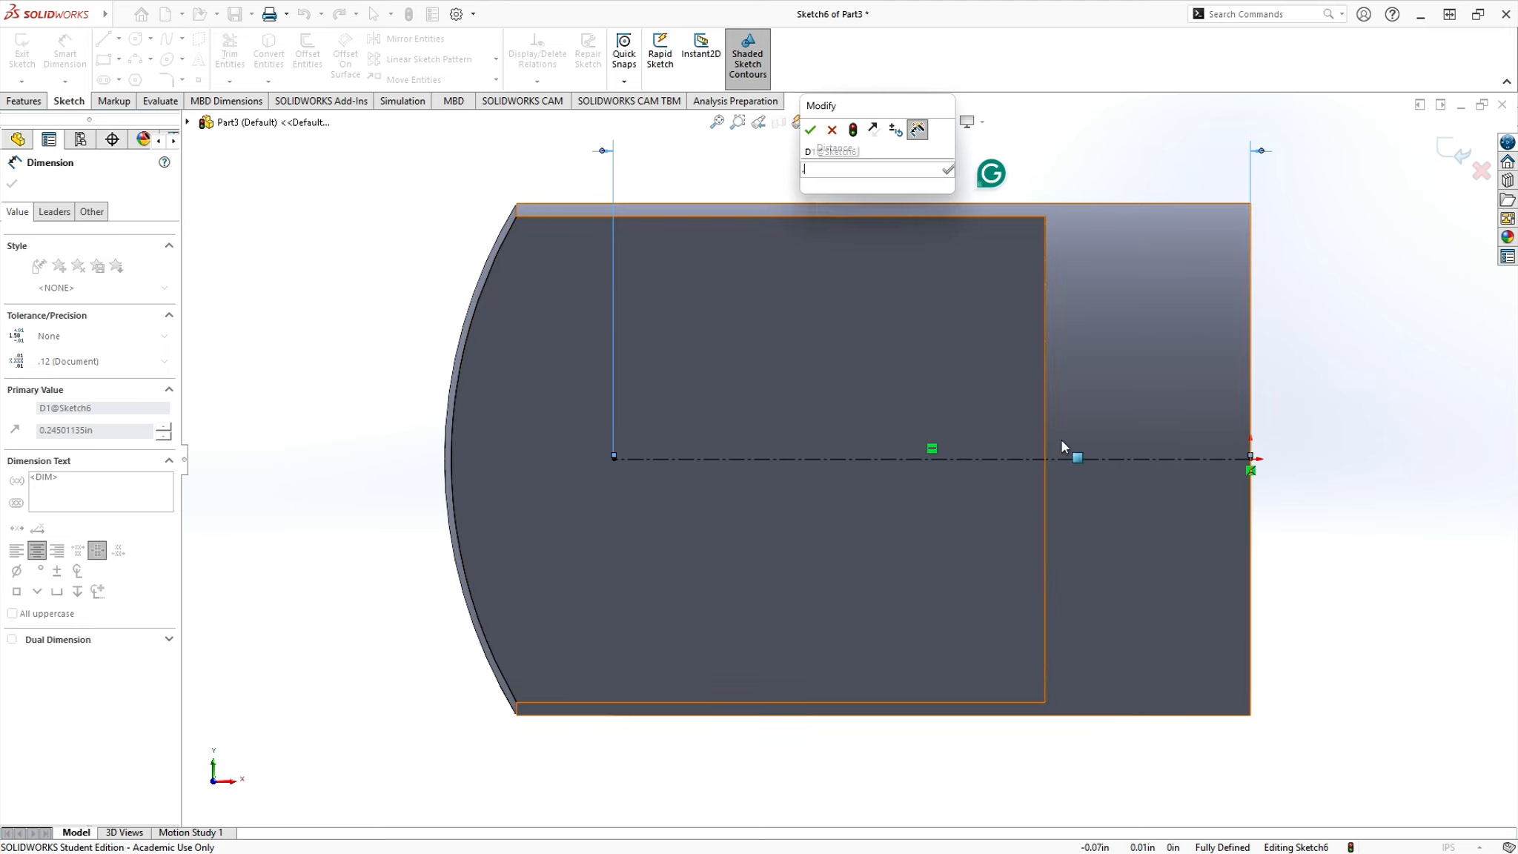
text(232)
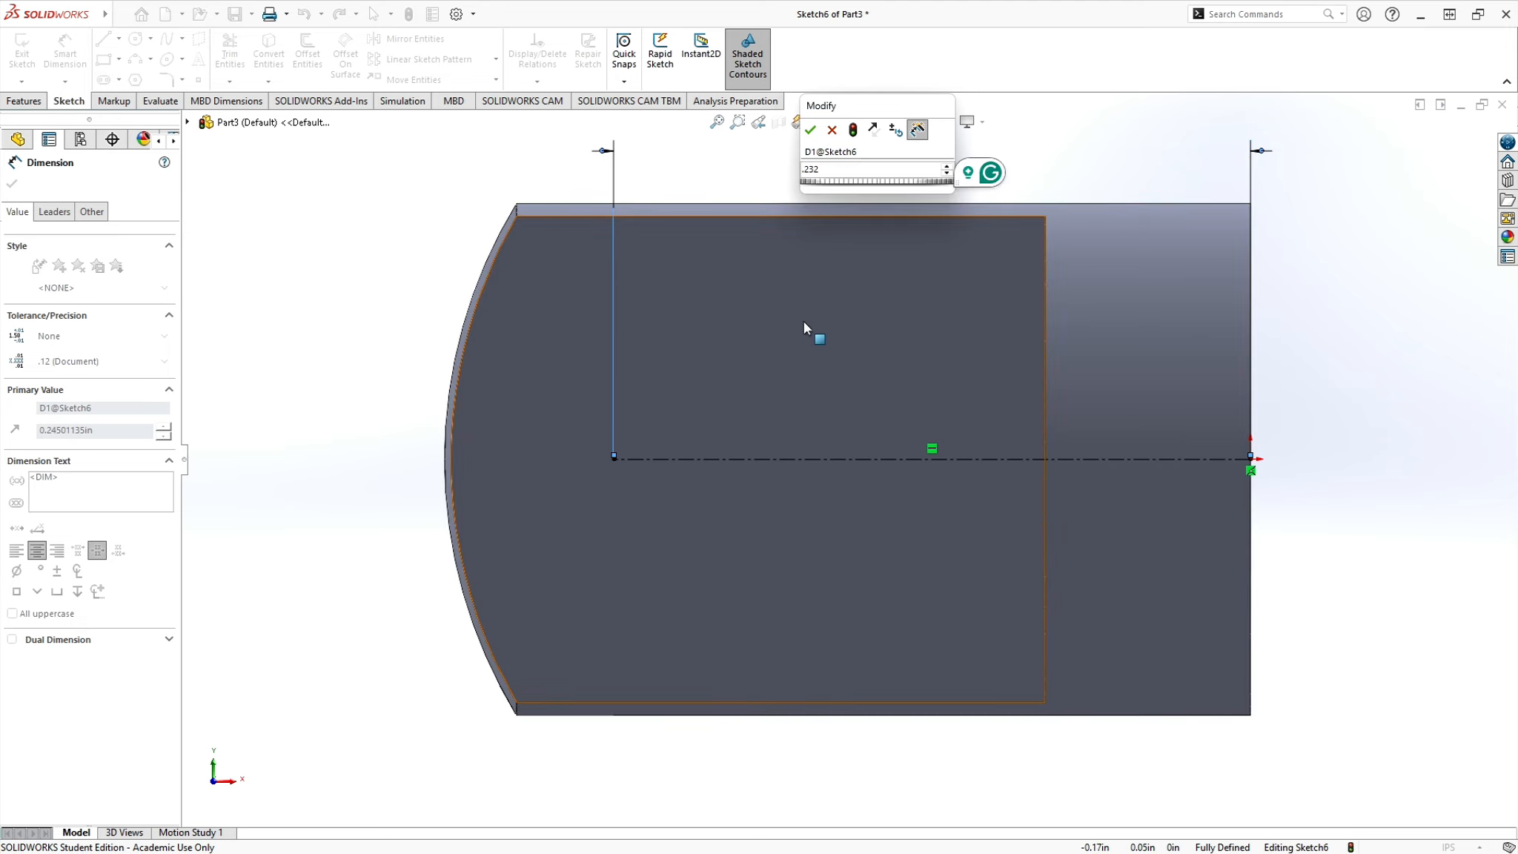
key(Return)
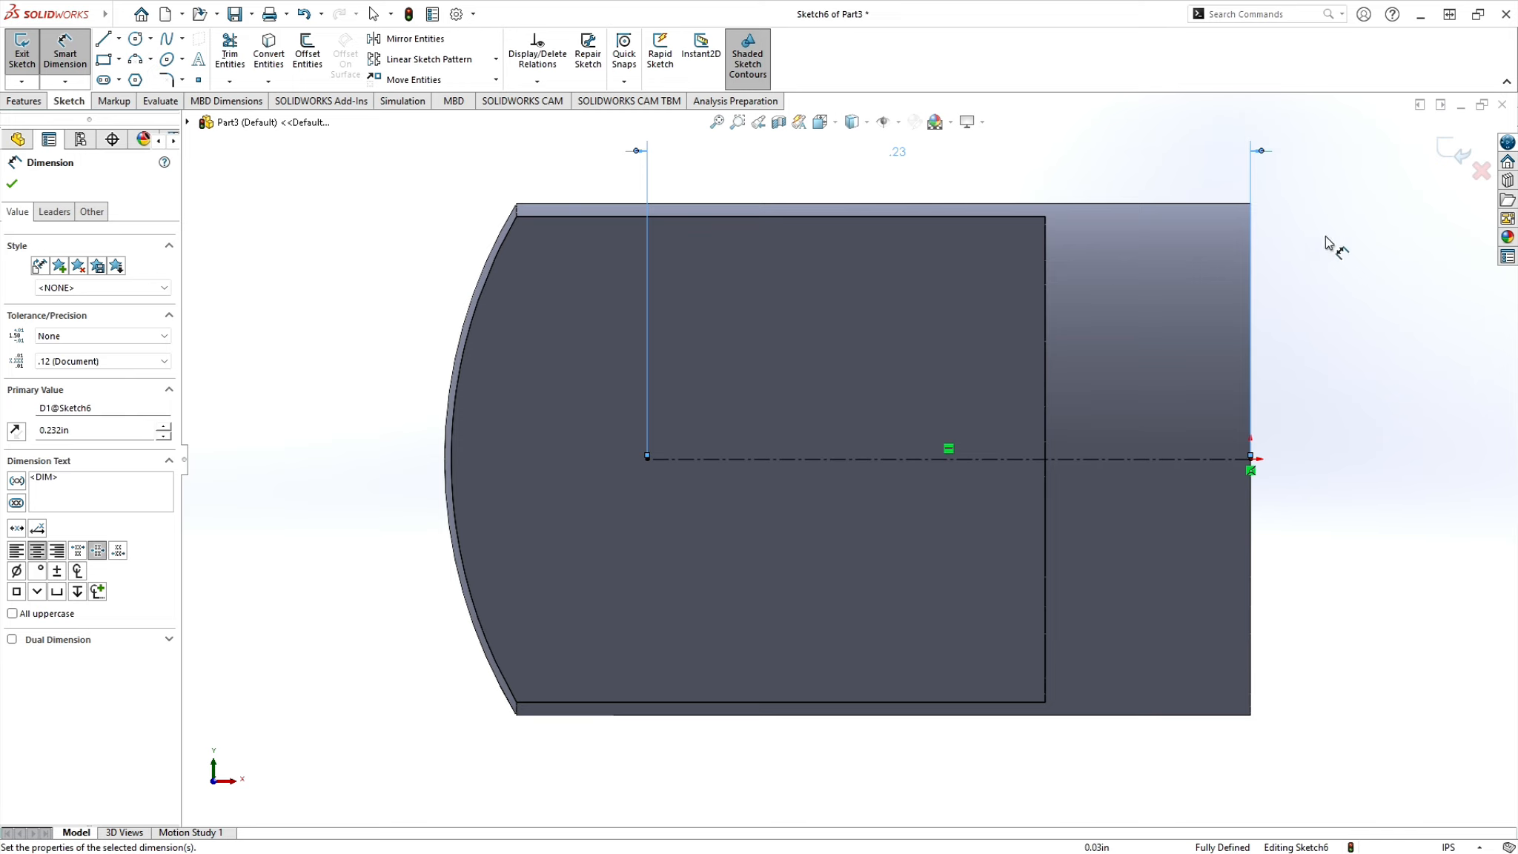
click(1451, 158)
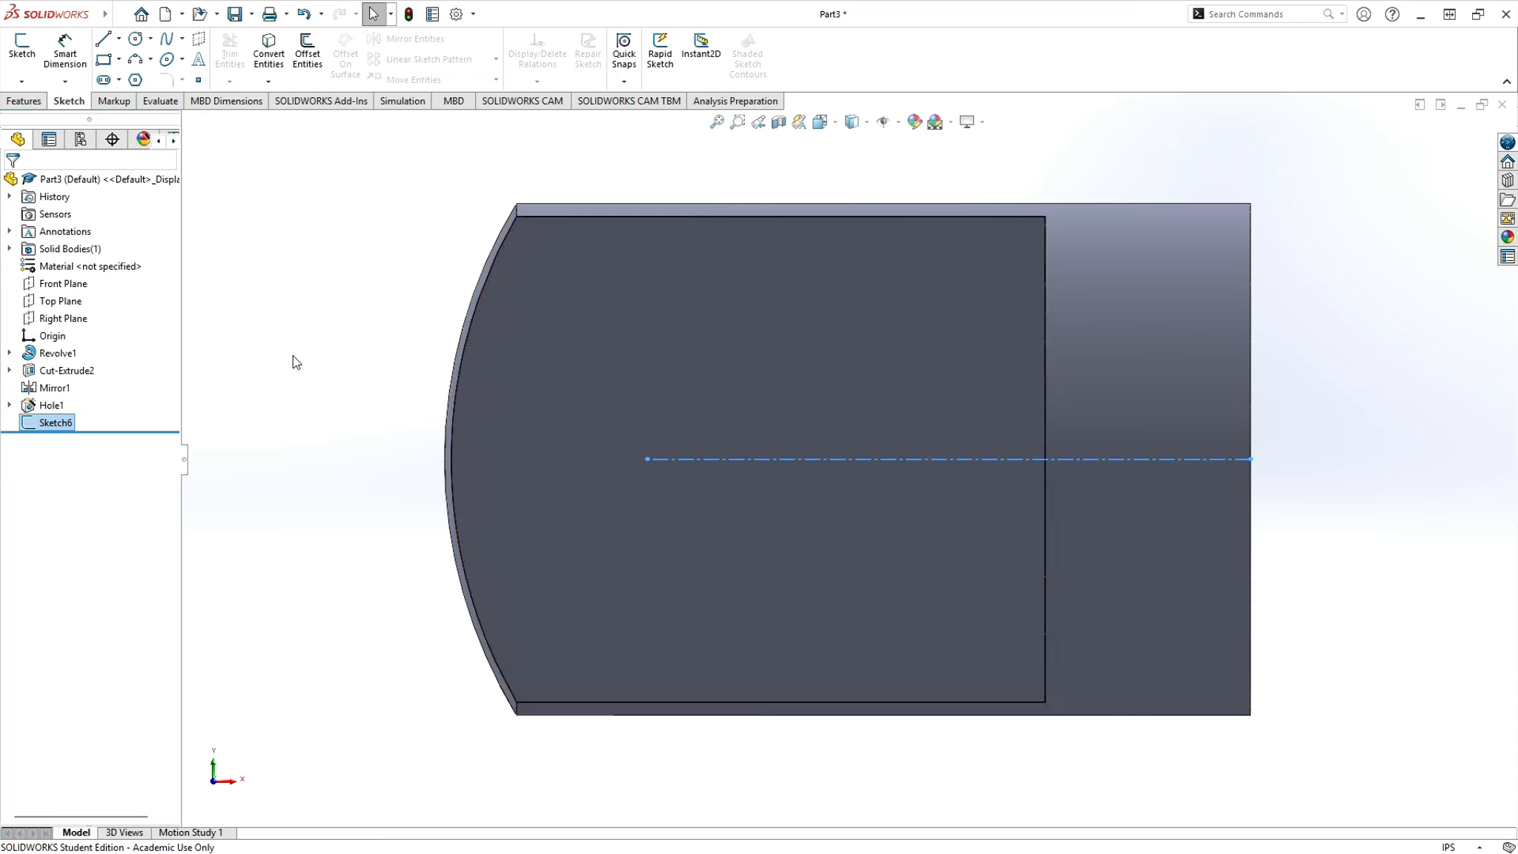
- Start a Simple legacy hole in Hole Wizard with .123 callout precision, and check the drawing for the cross hole's diameter limits
click(30, 101)
click(272, 53)
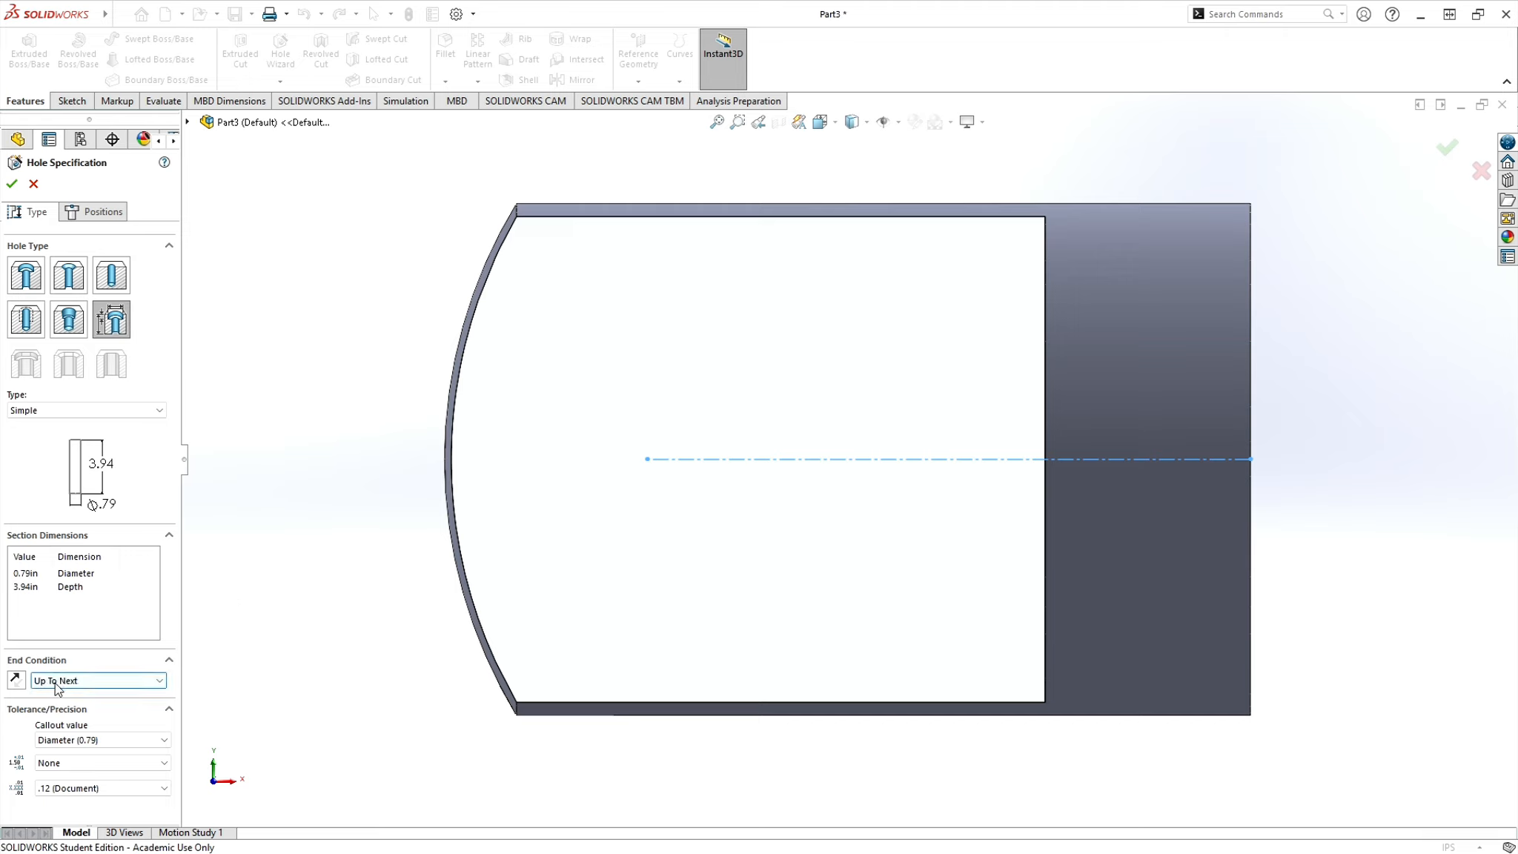
click(94, 790)
click(109, 714)
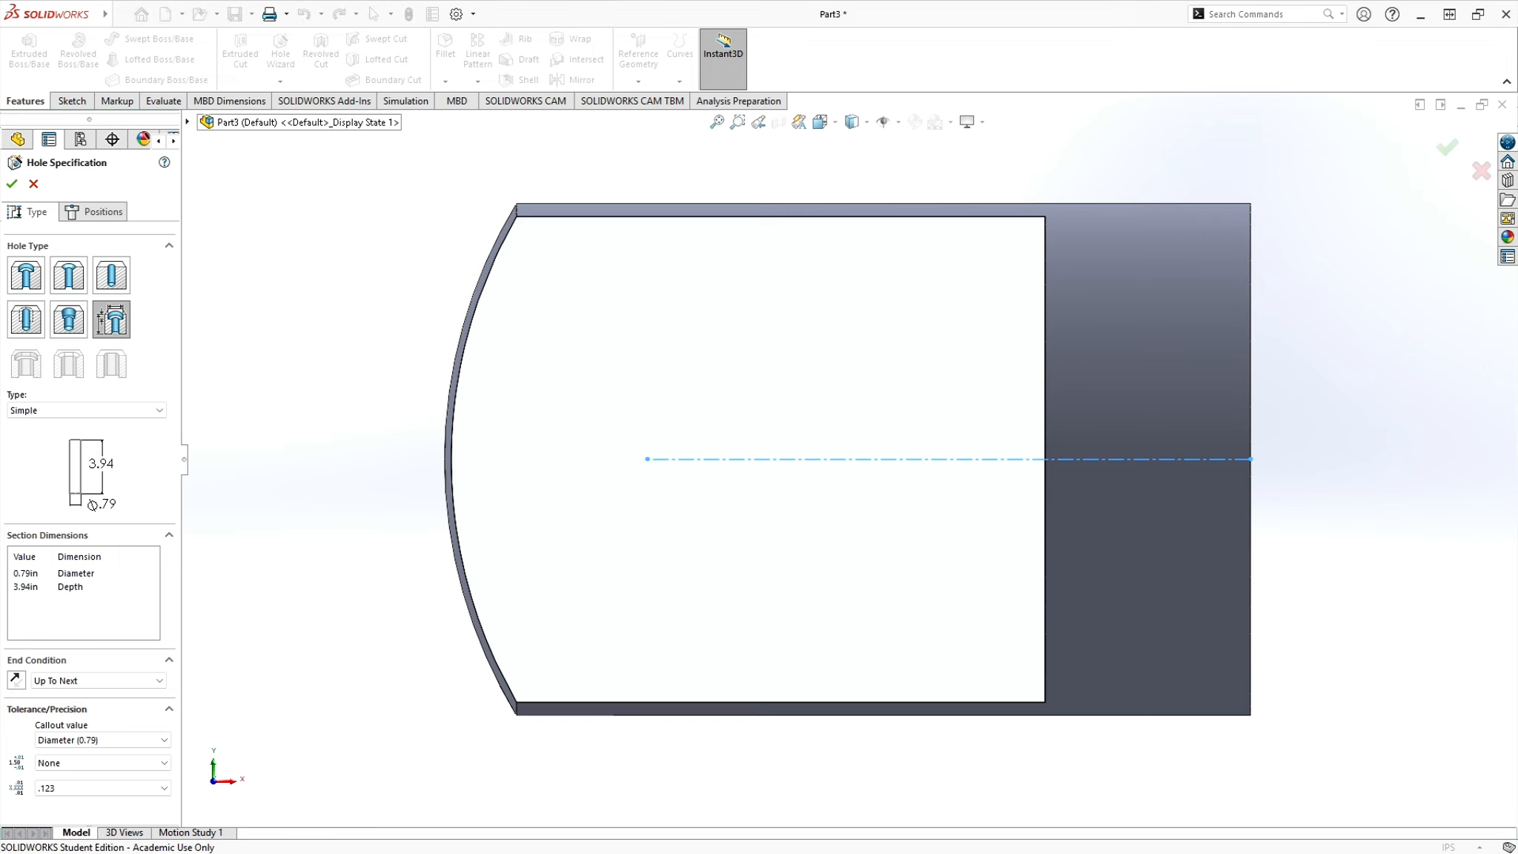
key(alt+Tab)
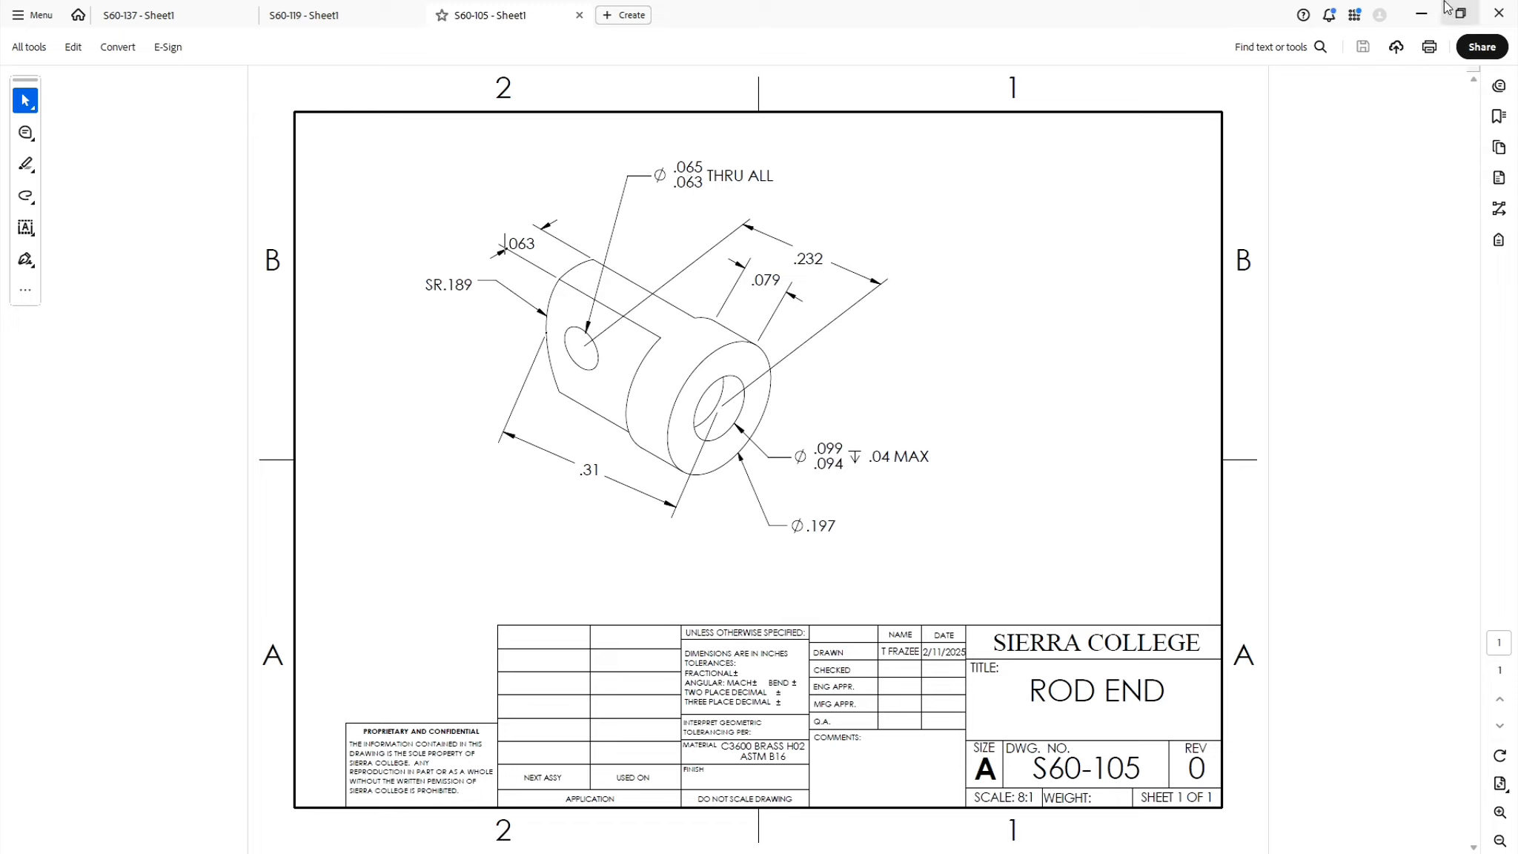
click(1423, 16)
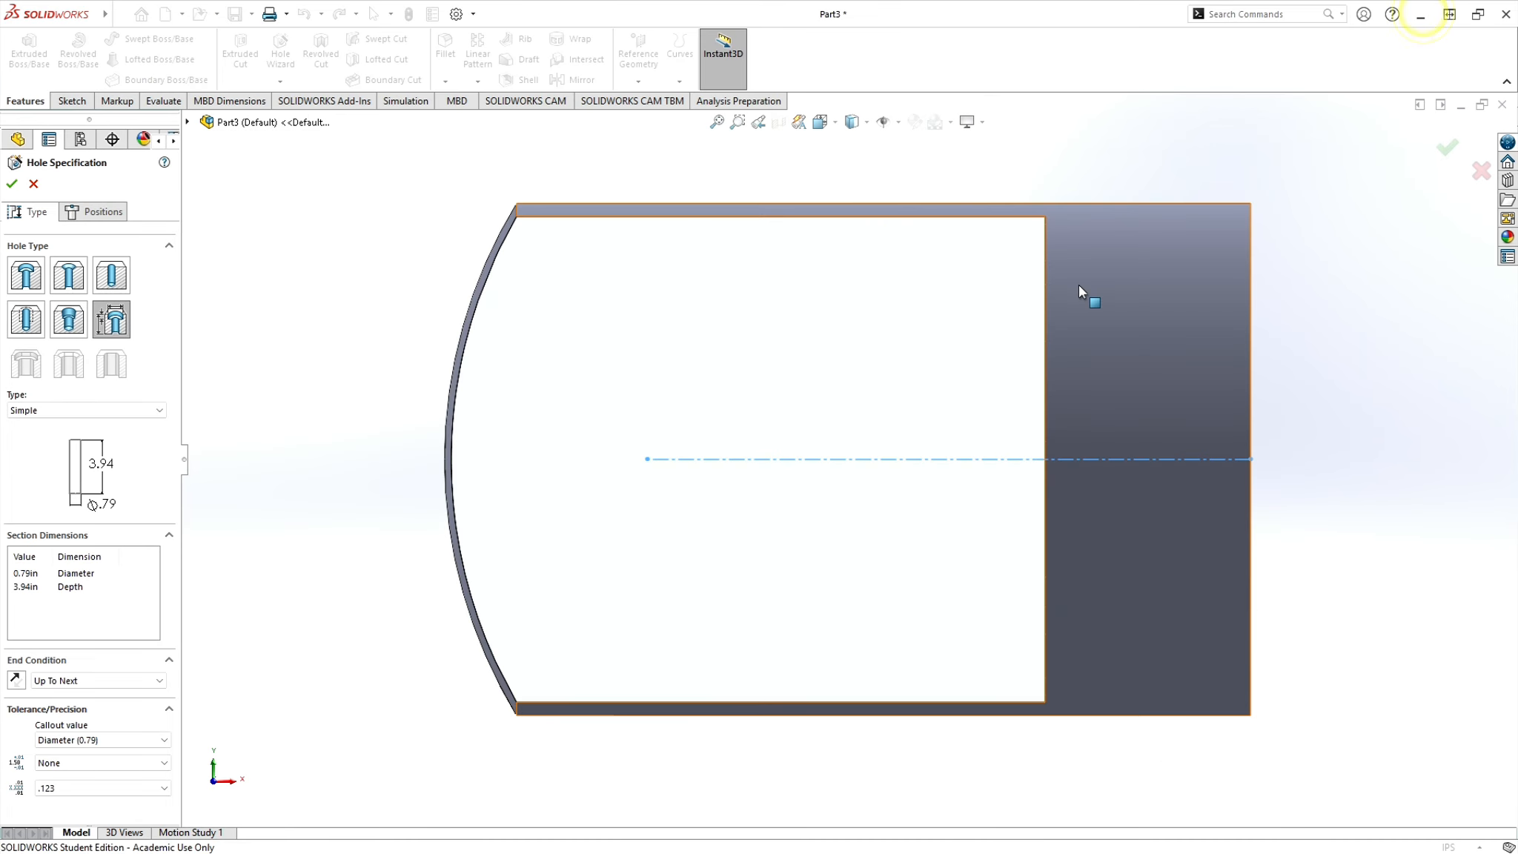
- Set the cross hole's diameter to .064 in and its end condition to Through All
double_click(24, 575)
text(.064)
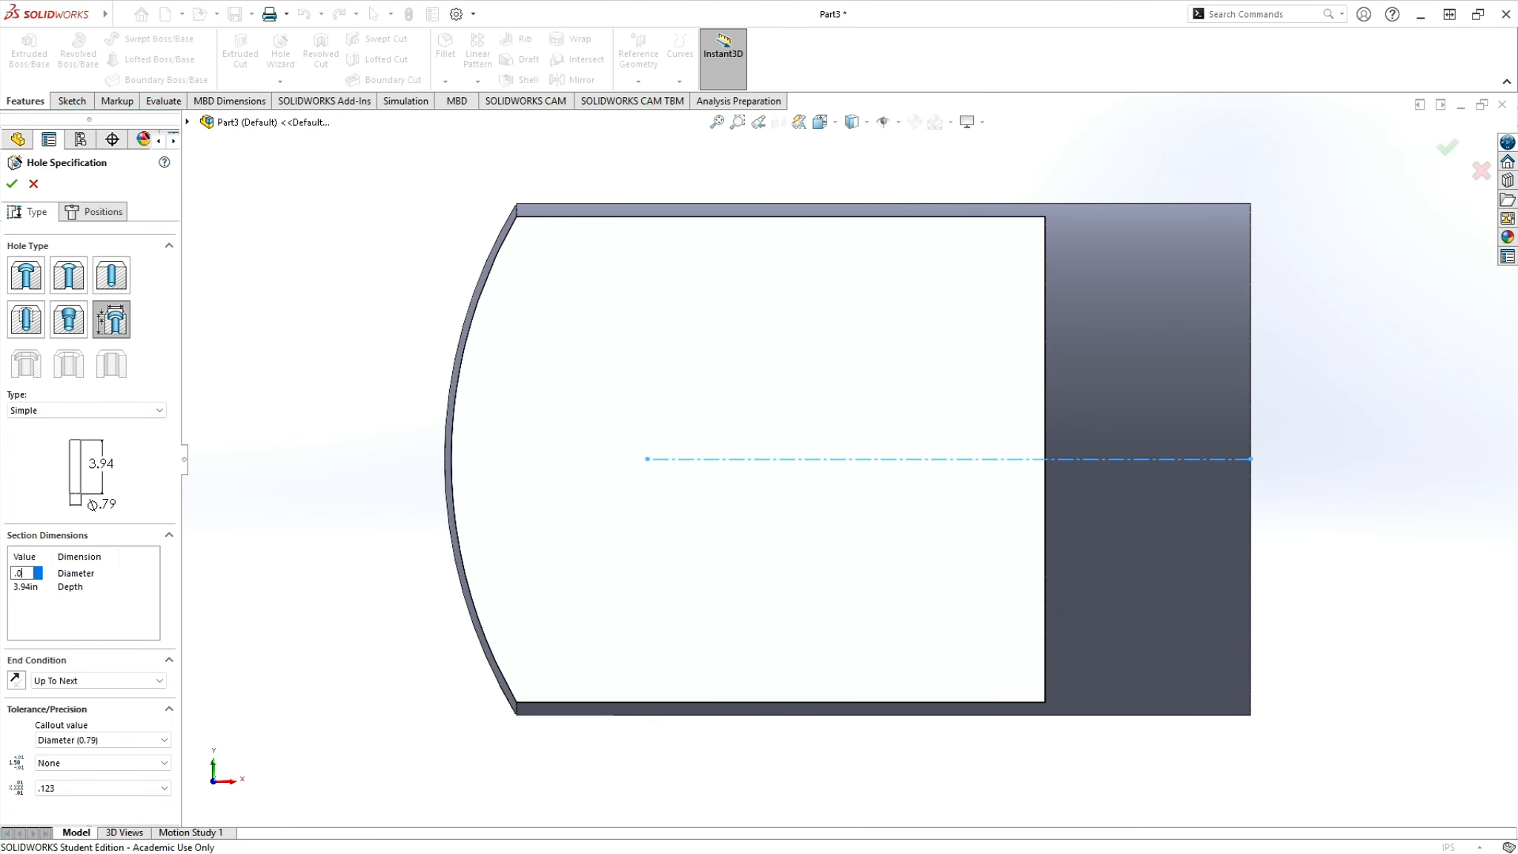
key(Return)
click(113, 681)
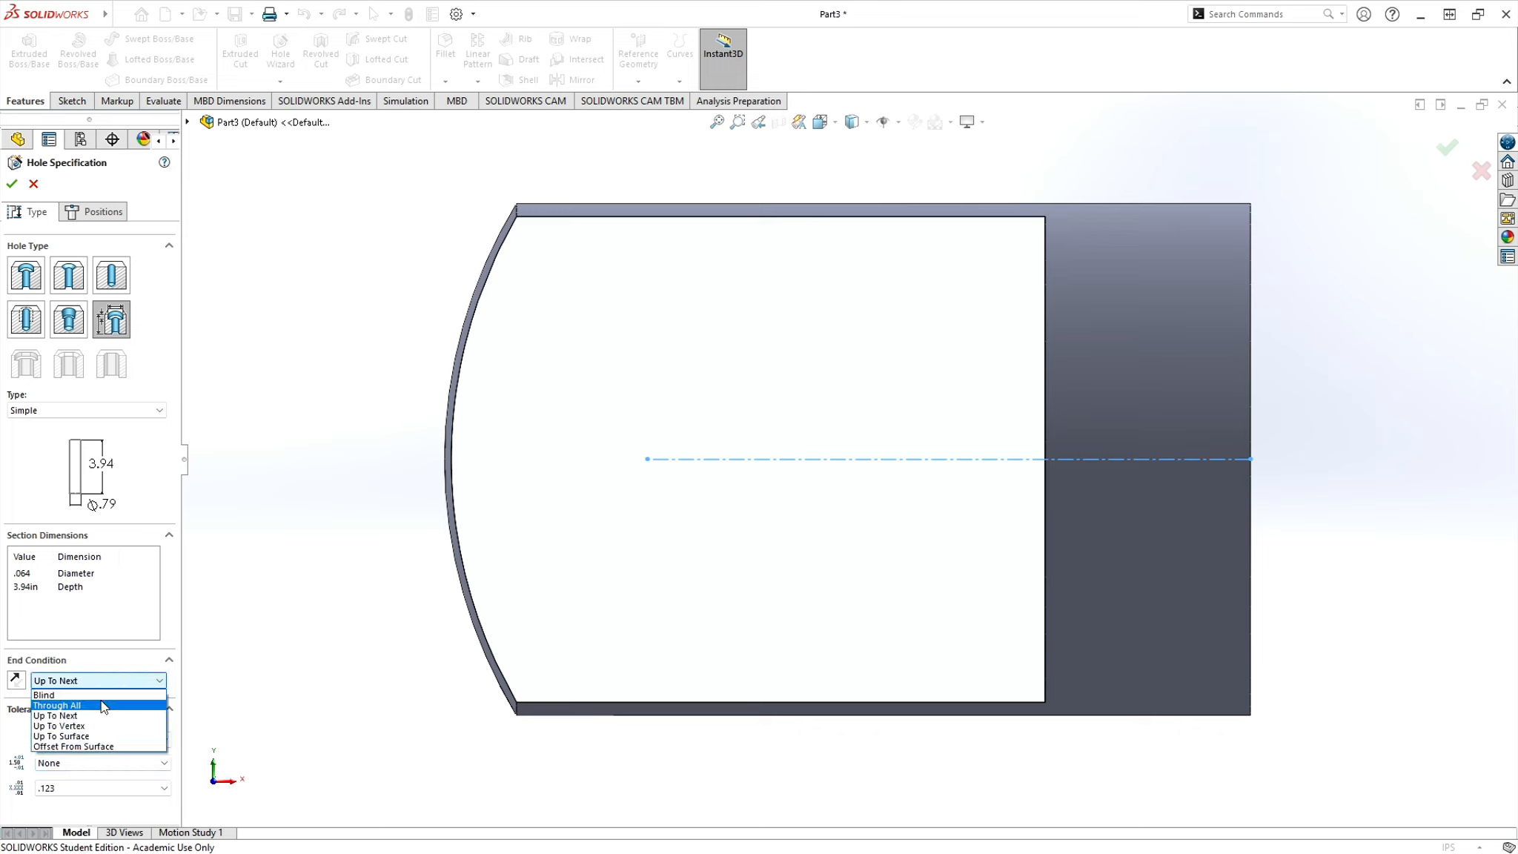
click(103, 704)
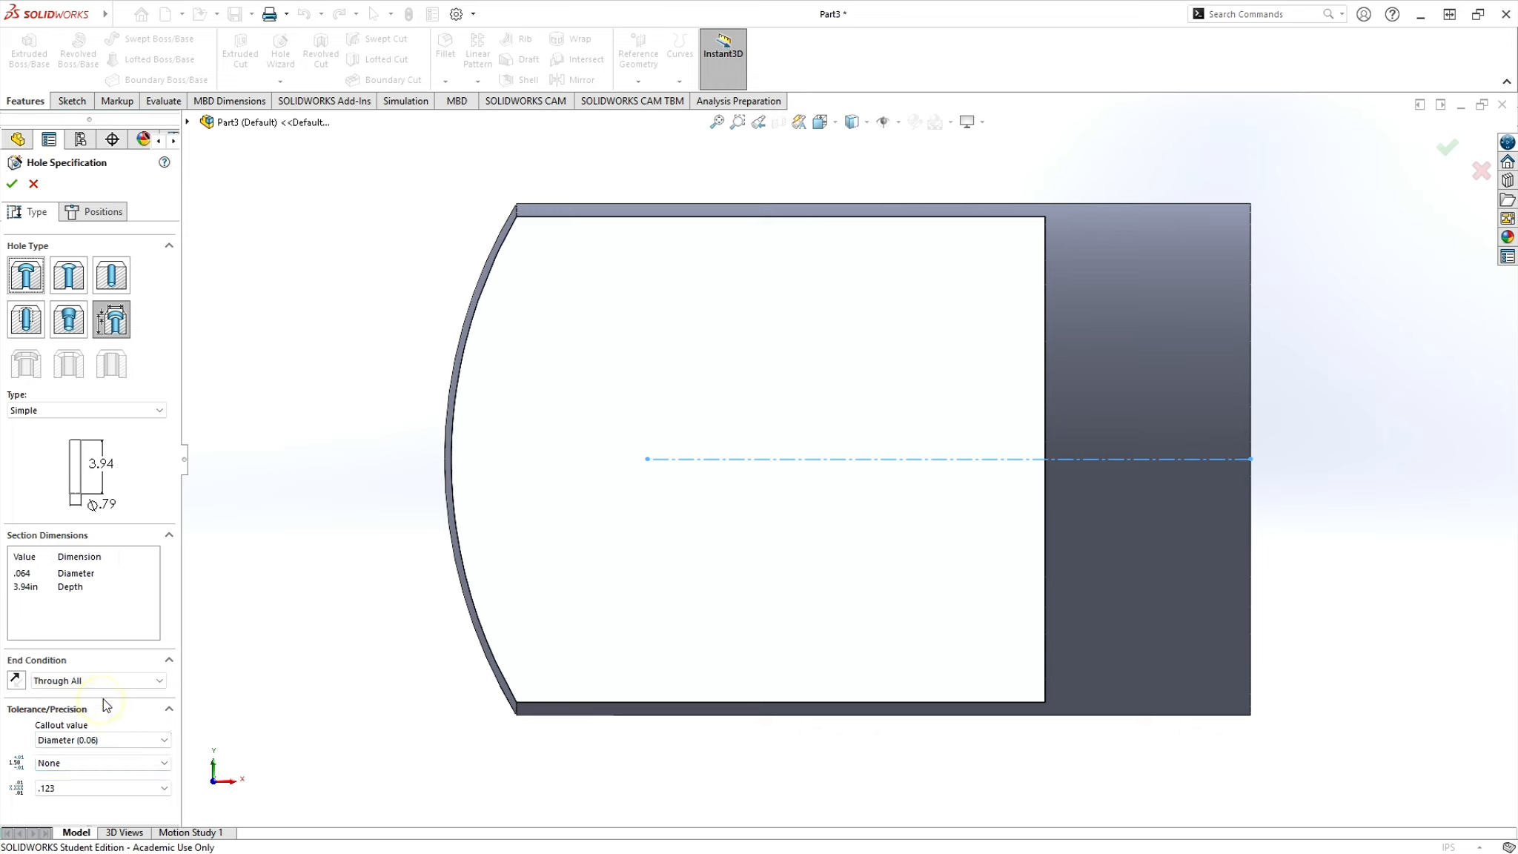
- Give the cross hole's diameter a Limit tolerance of +0.001 in and -0.001 in with .123 precision
click(68, 763)
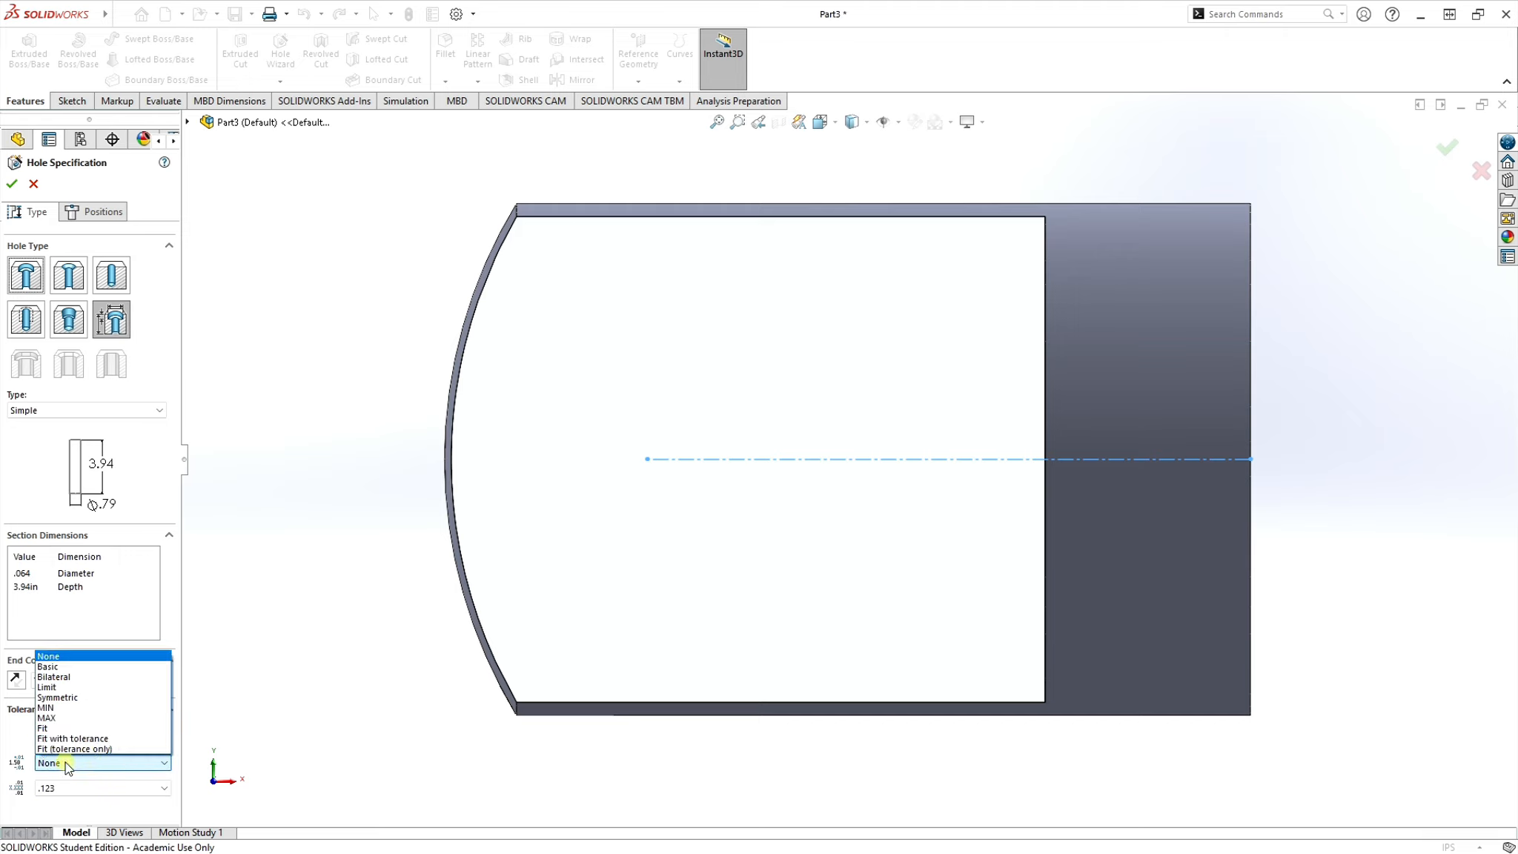
click(77, 688)
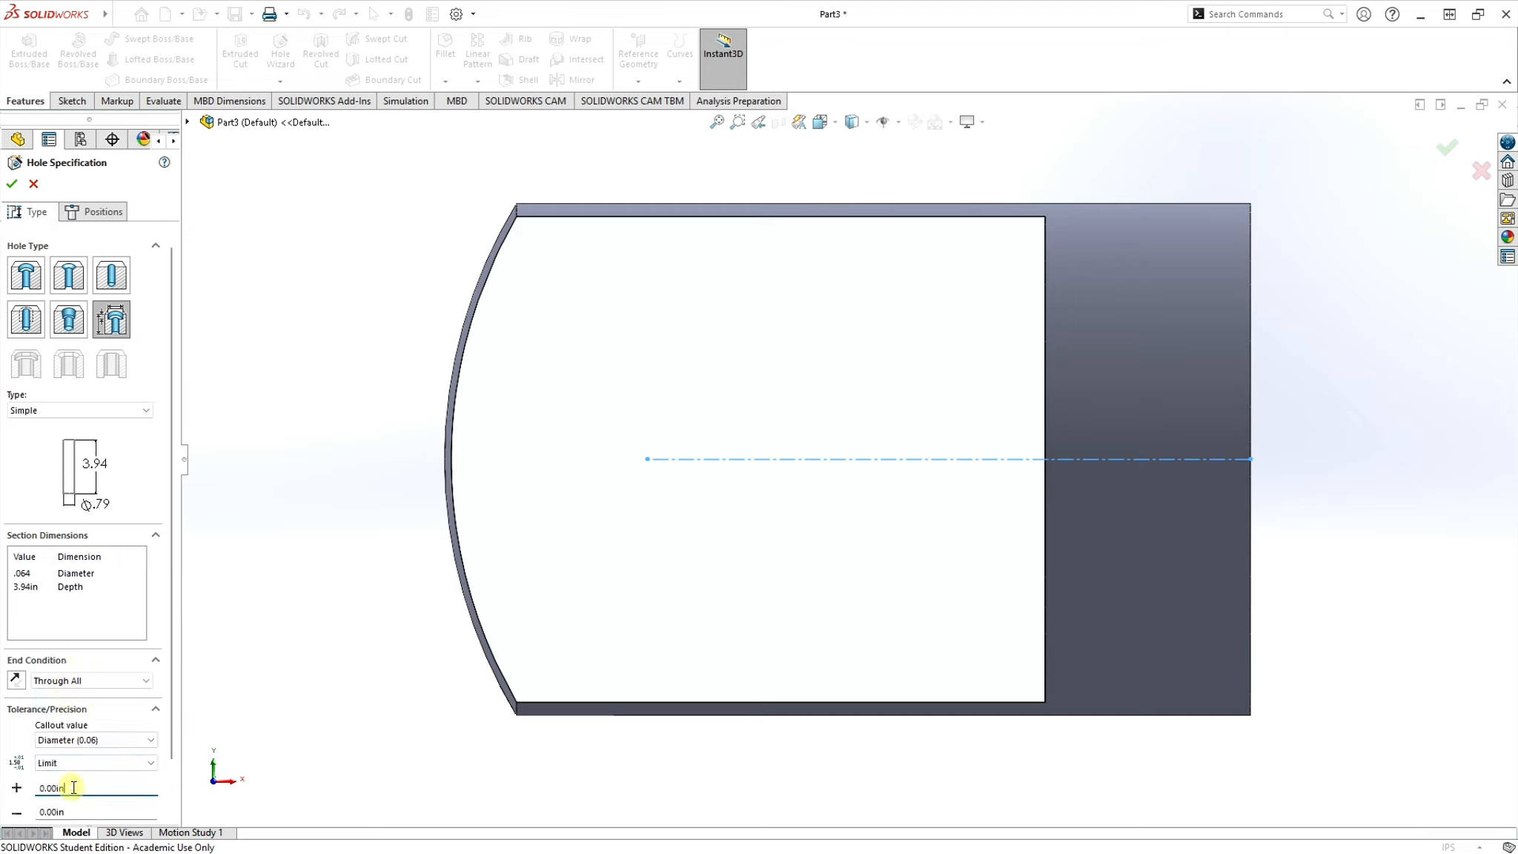
scroll(74, 771, down, 2)
double_click(67, 729)
text(.001)
key(Tab)
text(.00)
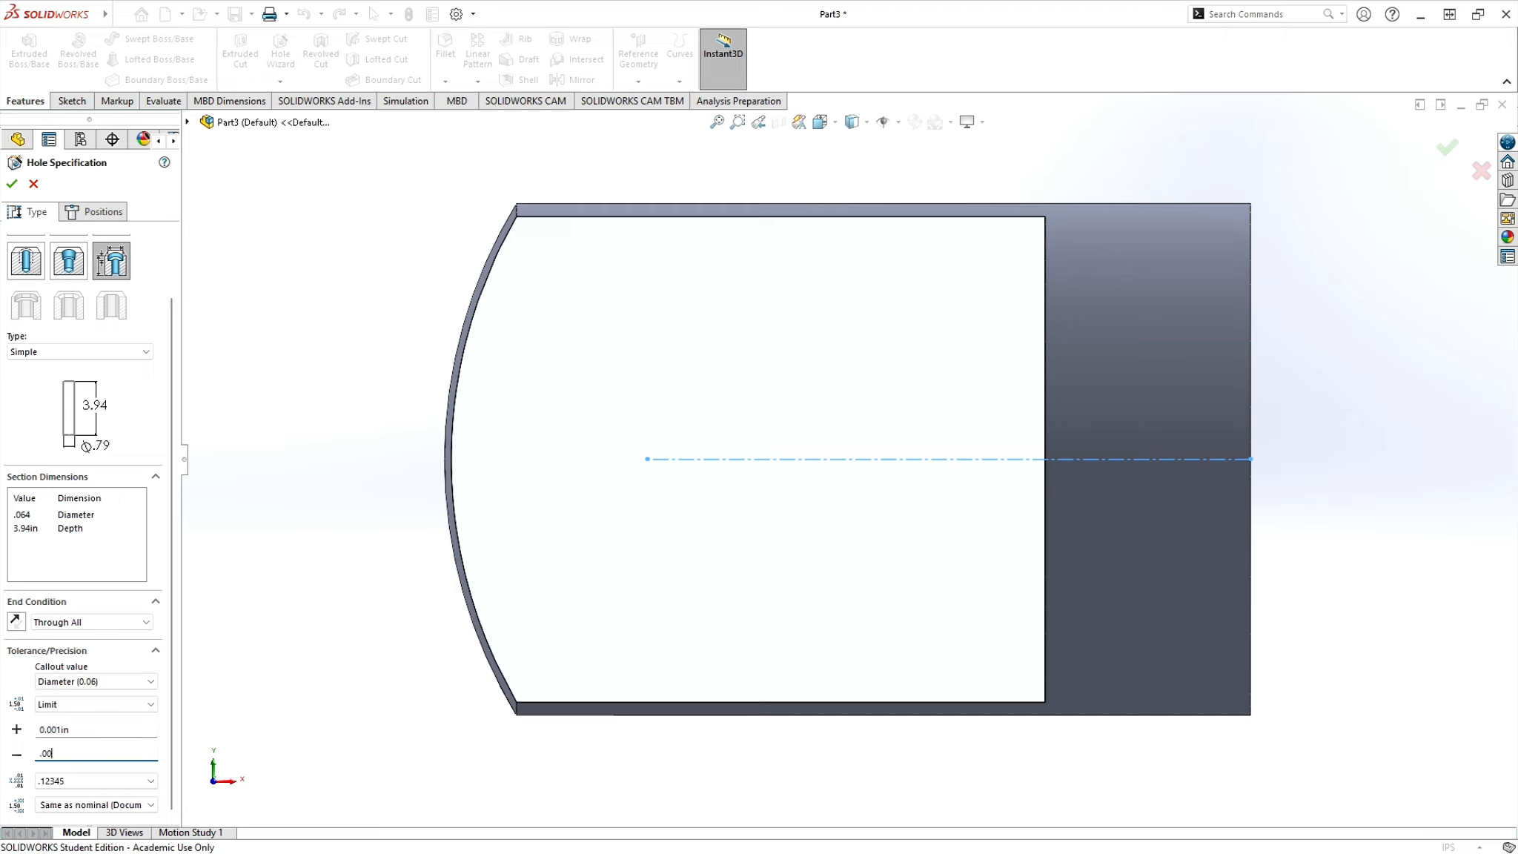
click(113, 665)
click(151, 781)
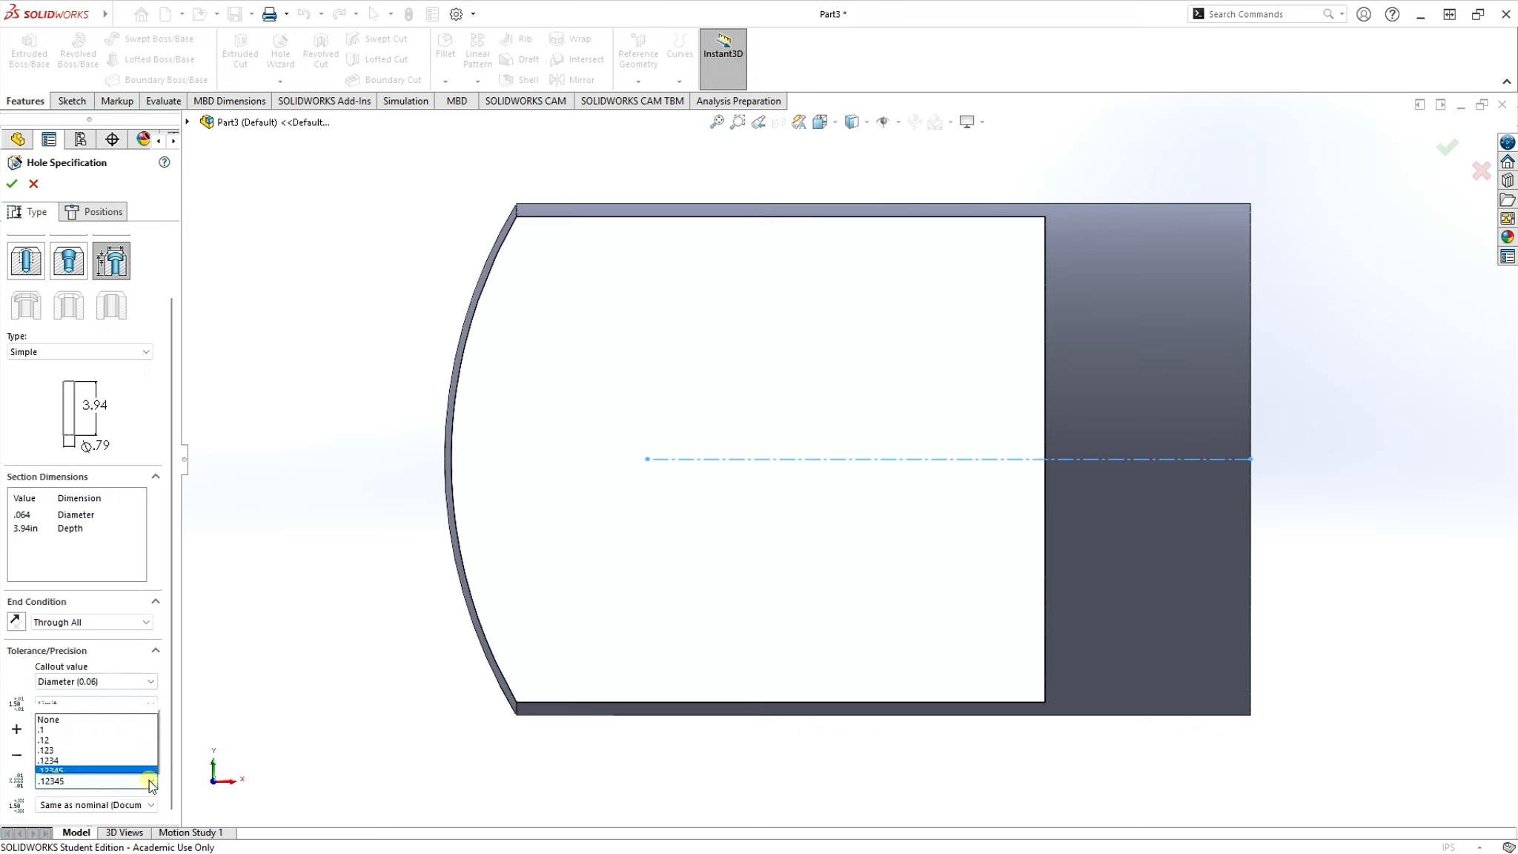
click(115, 708)
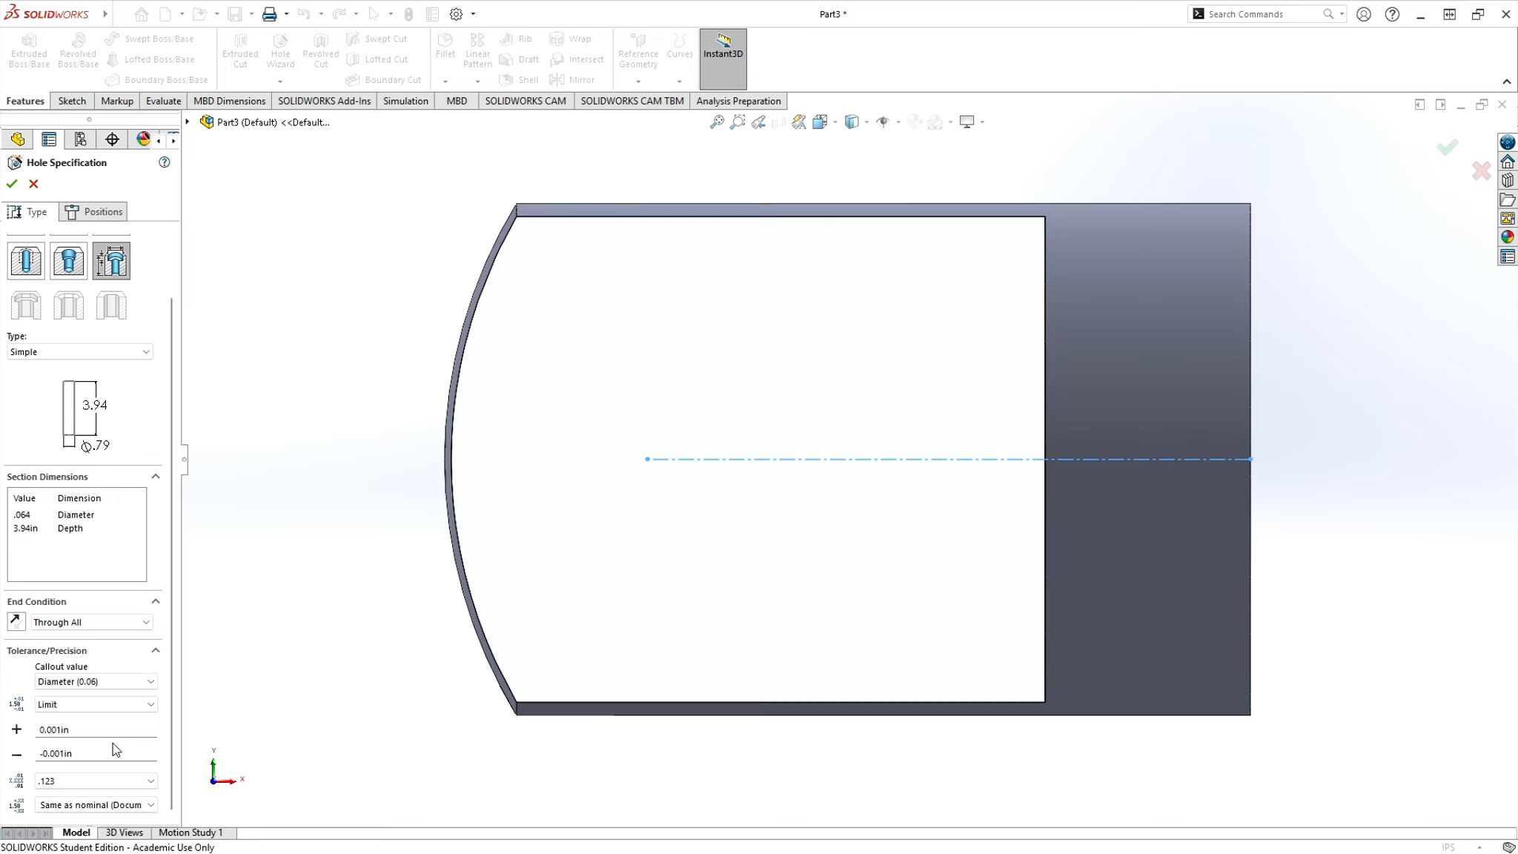
- Position the cross hole at the centerline's free endpoint on the tongue face and finish the hole
click(96, 211)
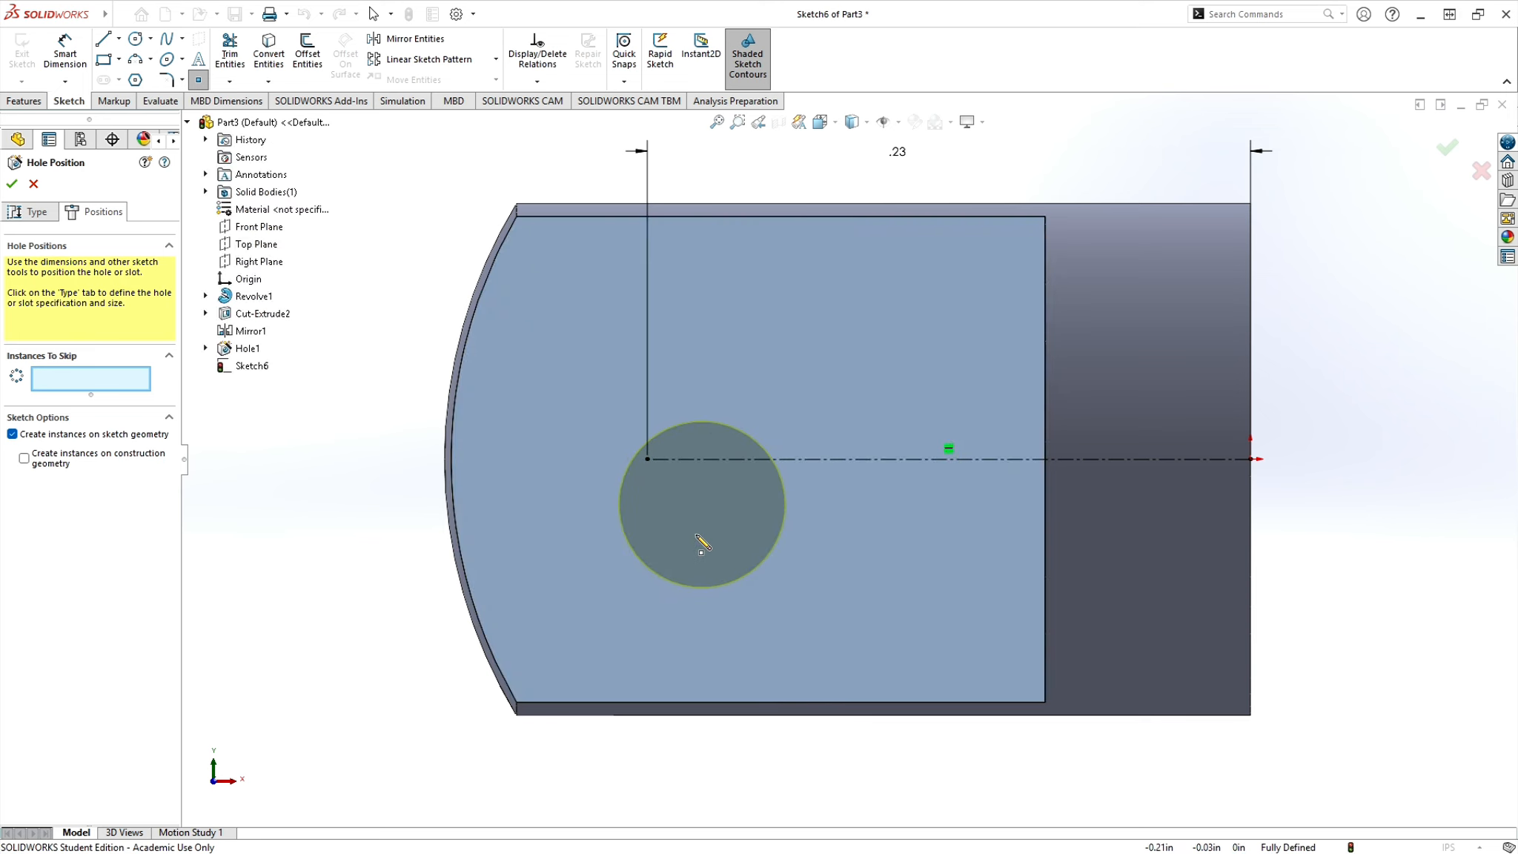
click(647, 459)
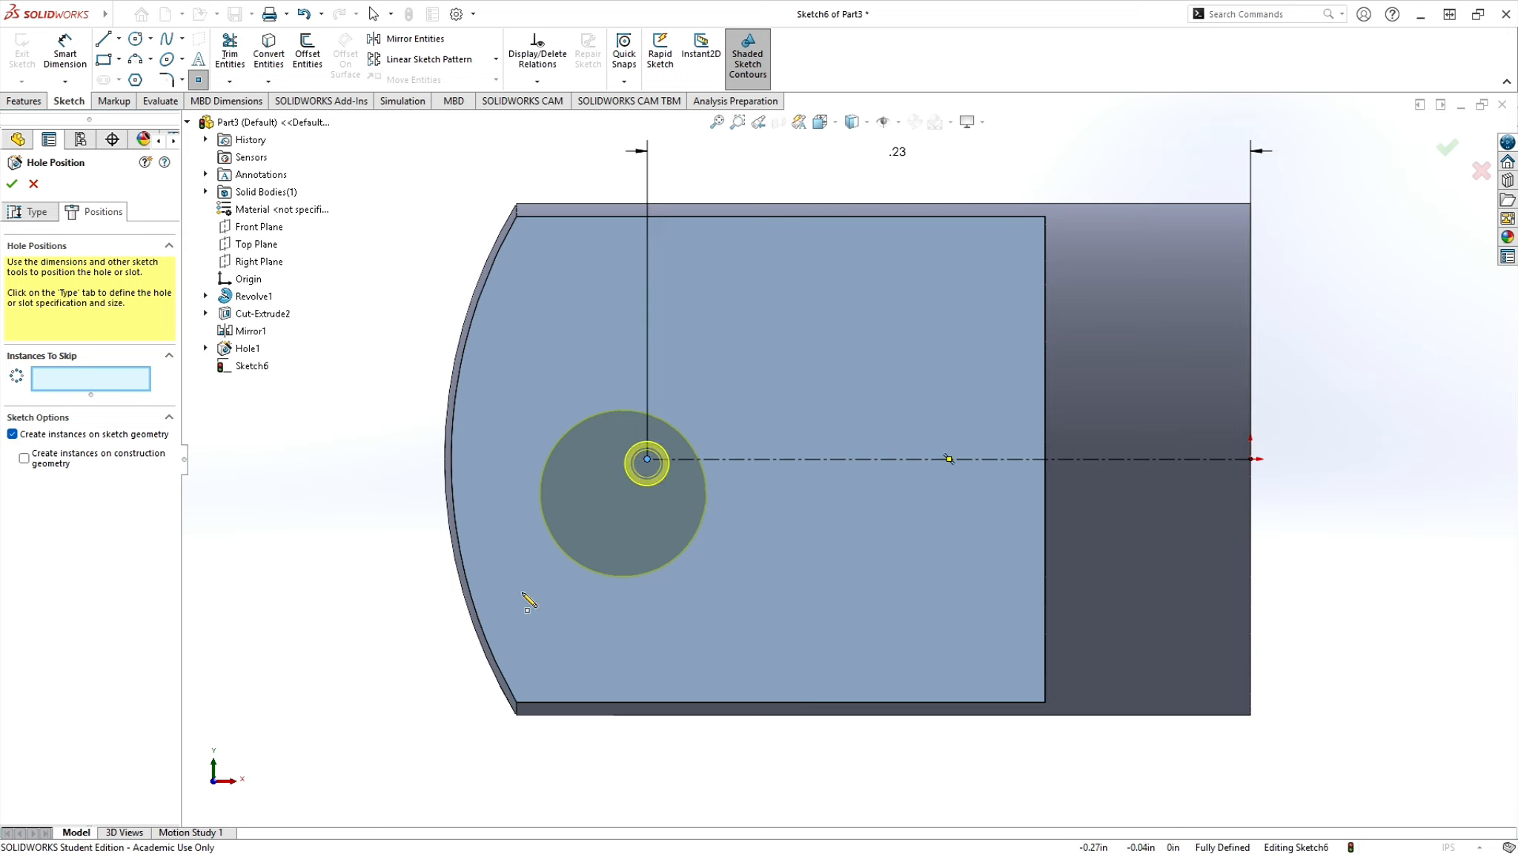
click(11, 183)
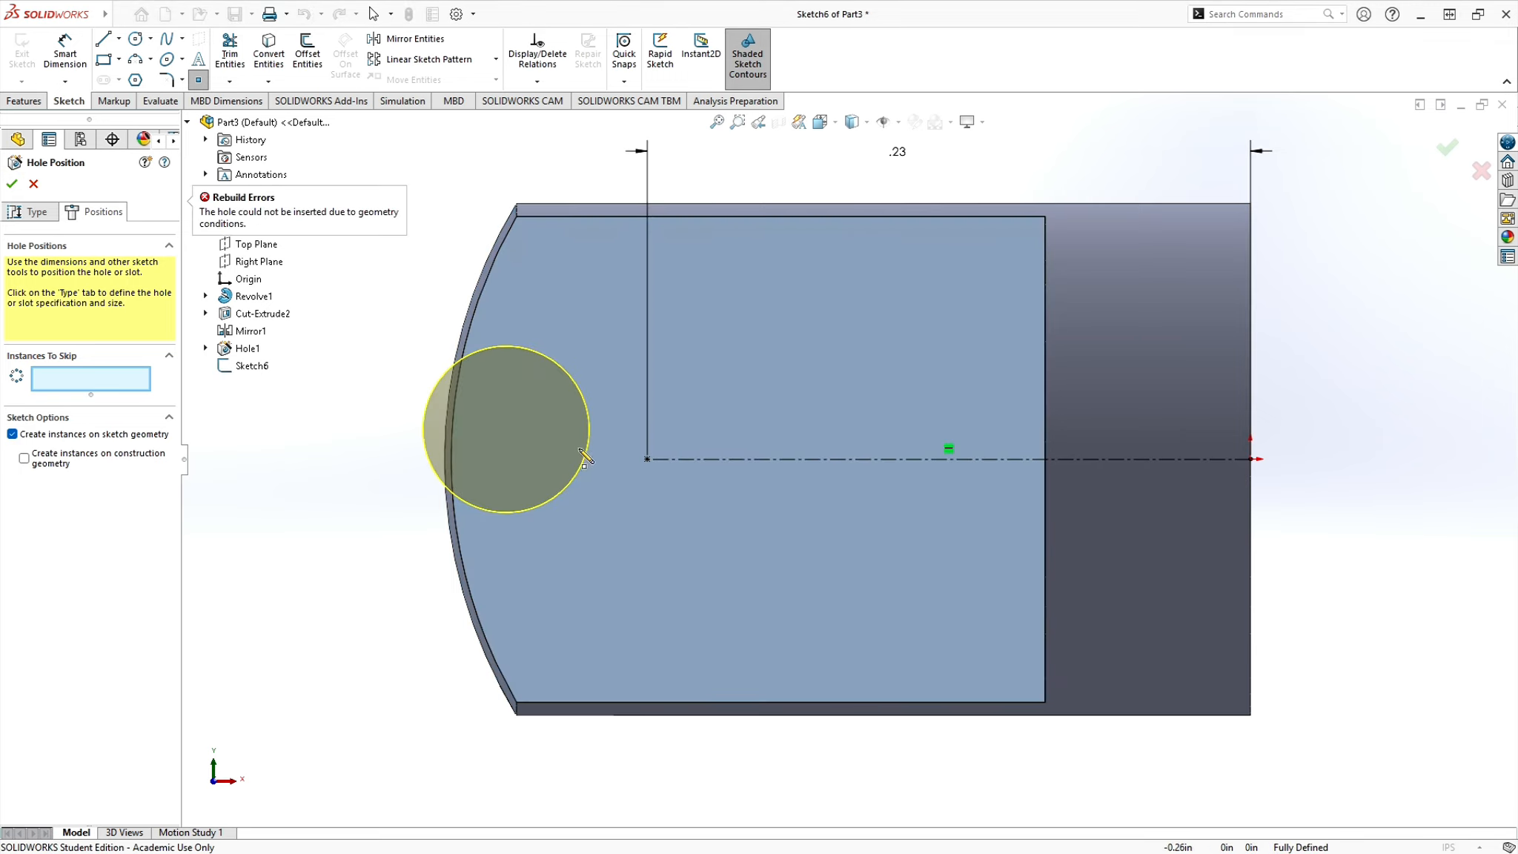
click(647, 459)
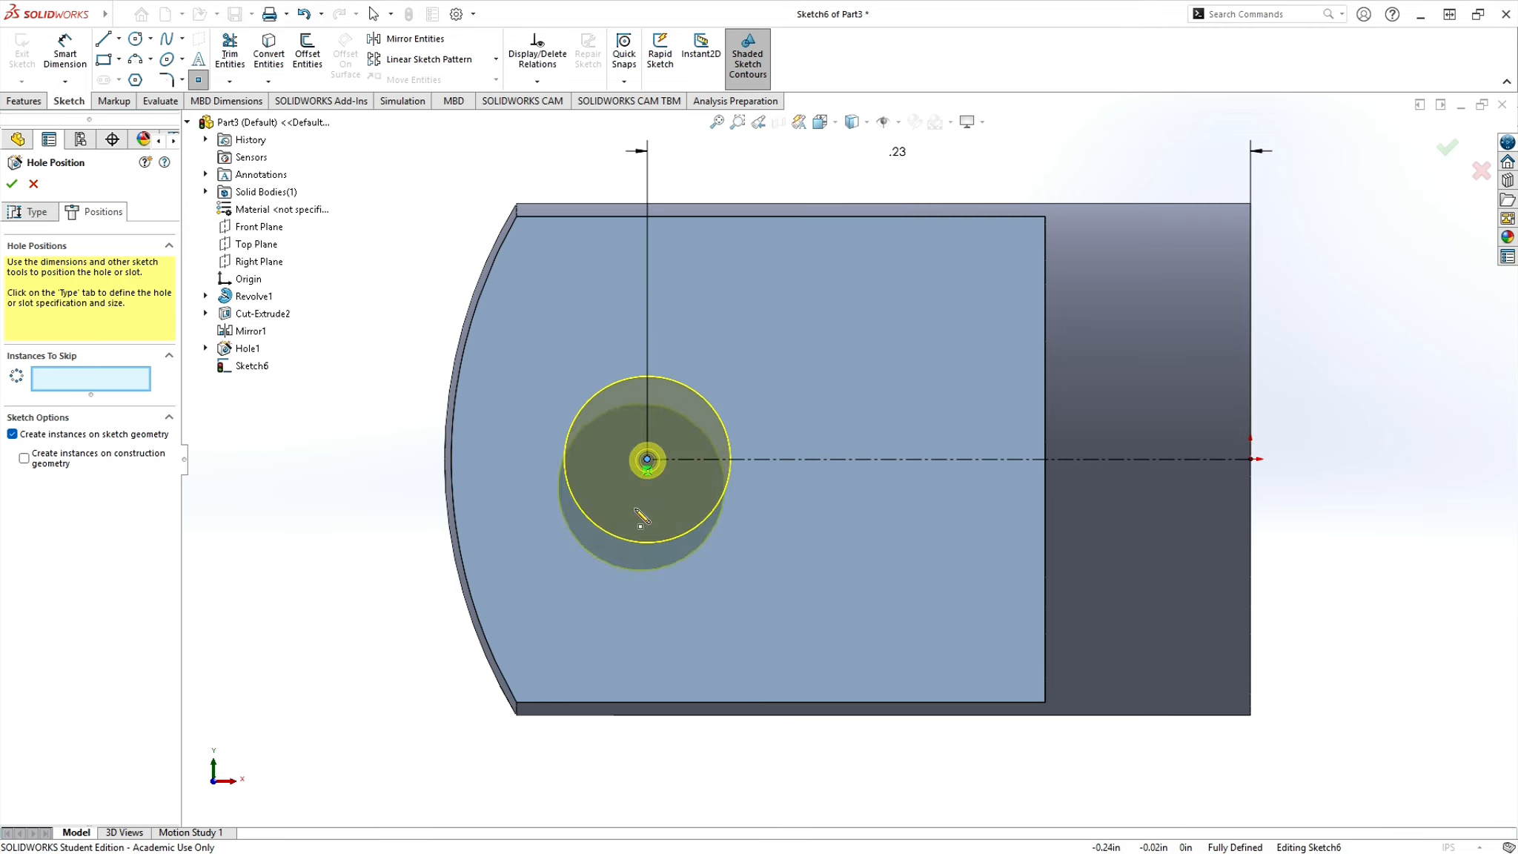
click(11, 183)
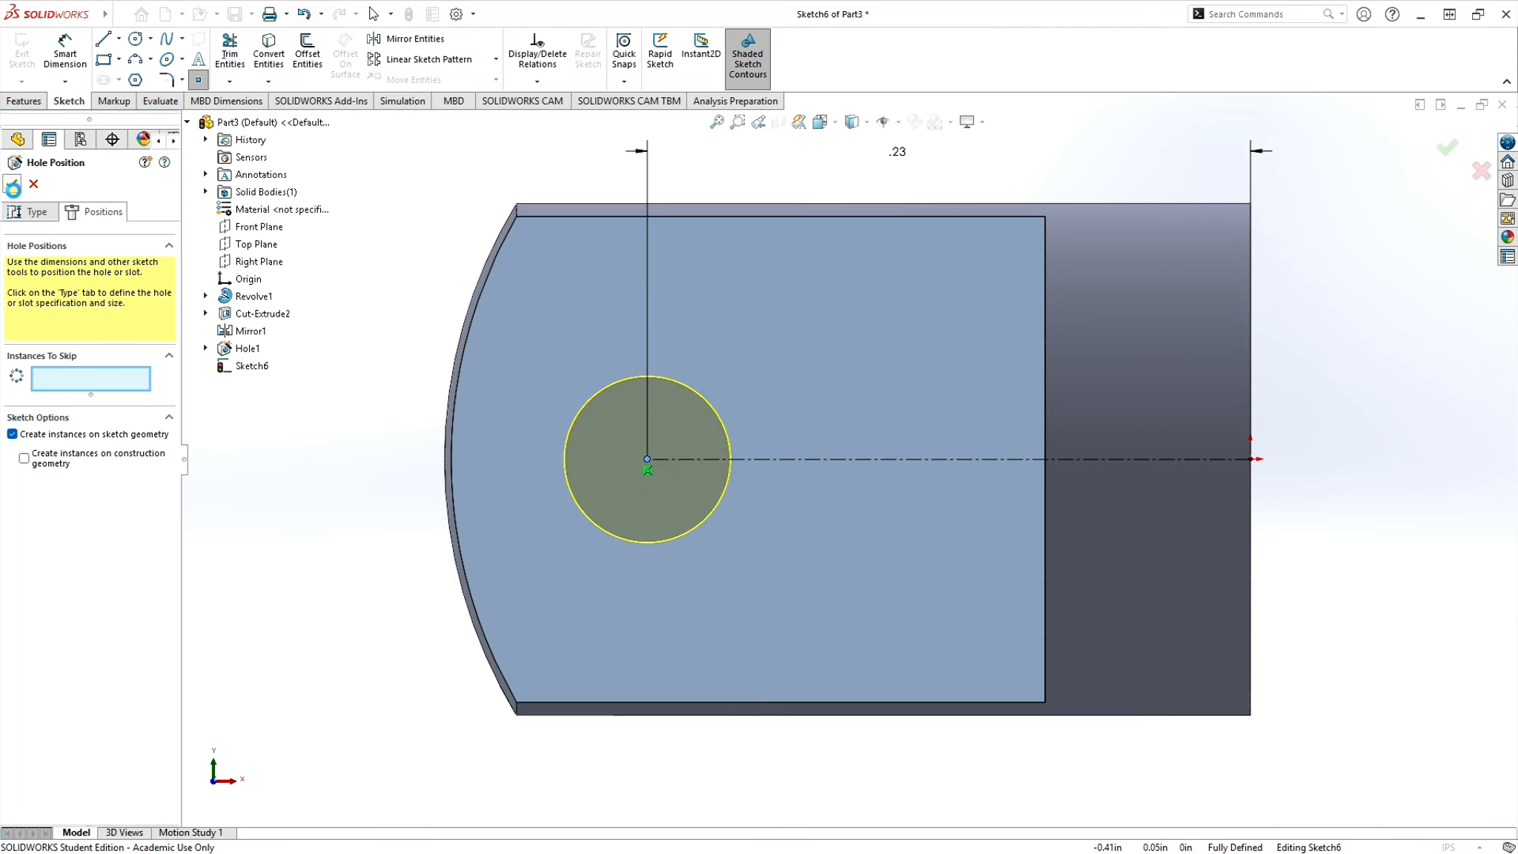
- Hide the centerline sketch that locates the cross hole
scroll(450, 633, up, 6)
middle_drag(450, 633, 421, 495)
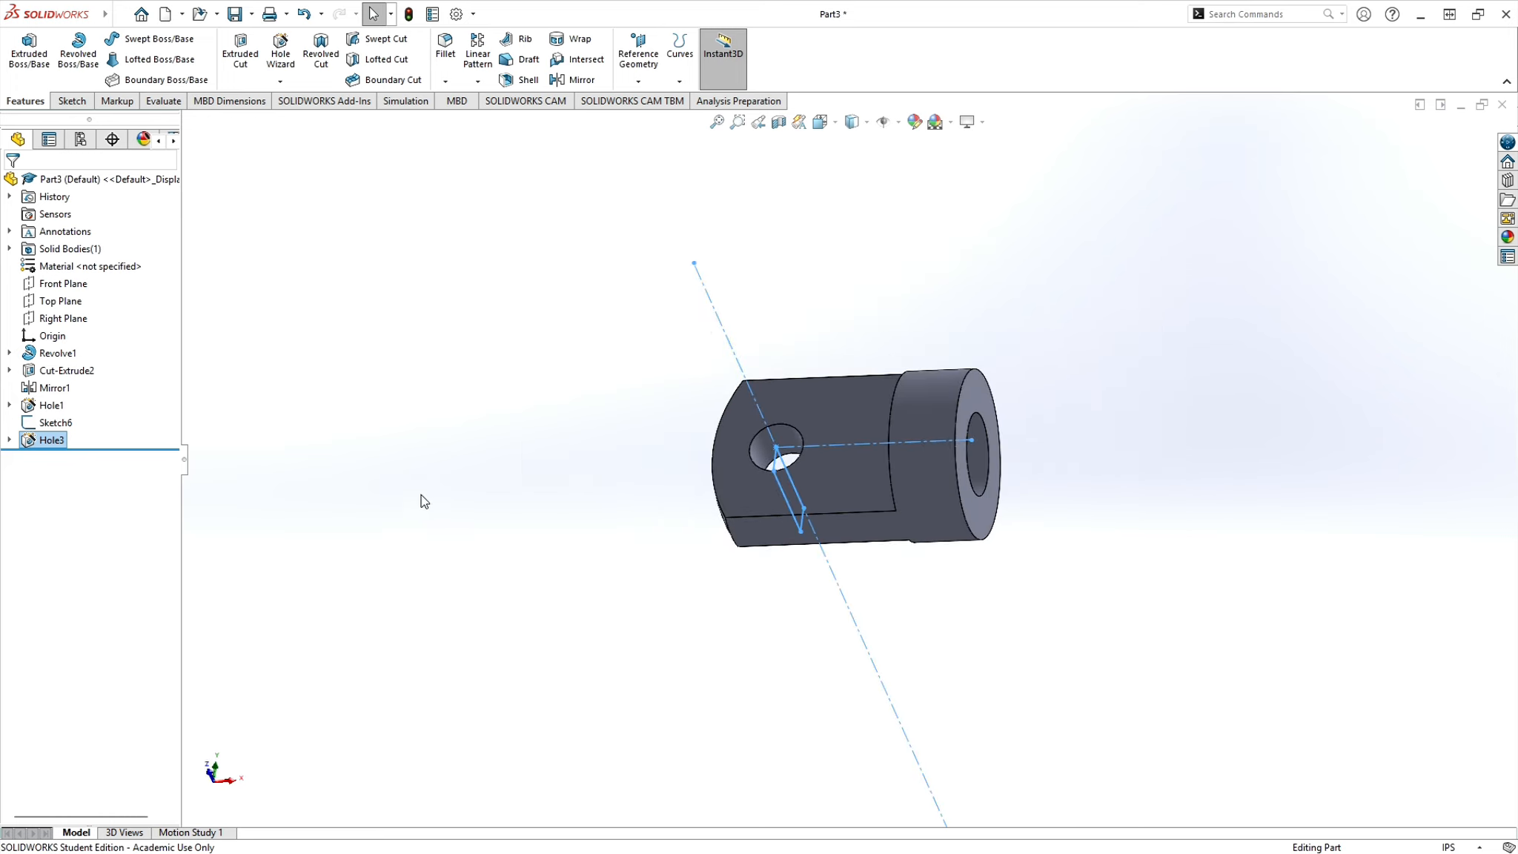
click(1308, 355)
scroll(1147, 582, up, 3)
scroll(942, 404, down, 4)
scroll(889, 481, up, 2)
scroll(842, 671, down, 3)
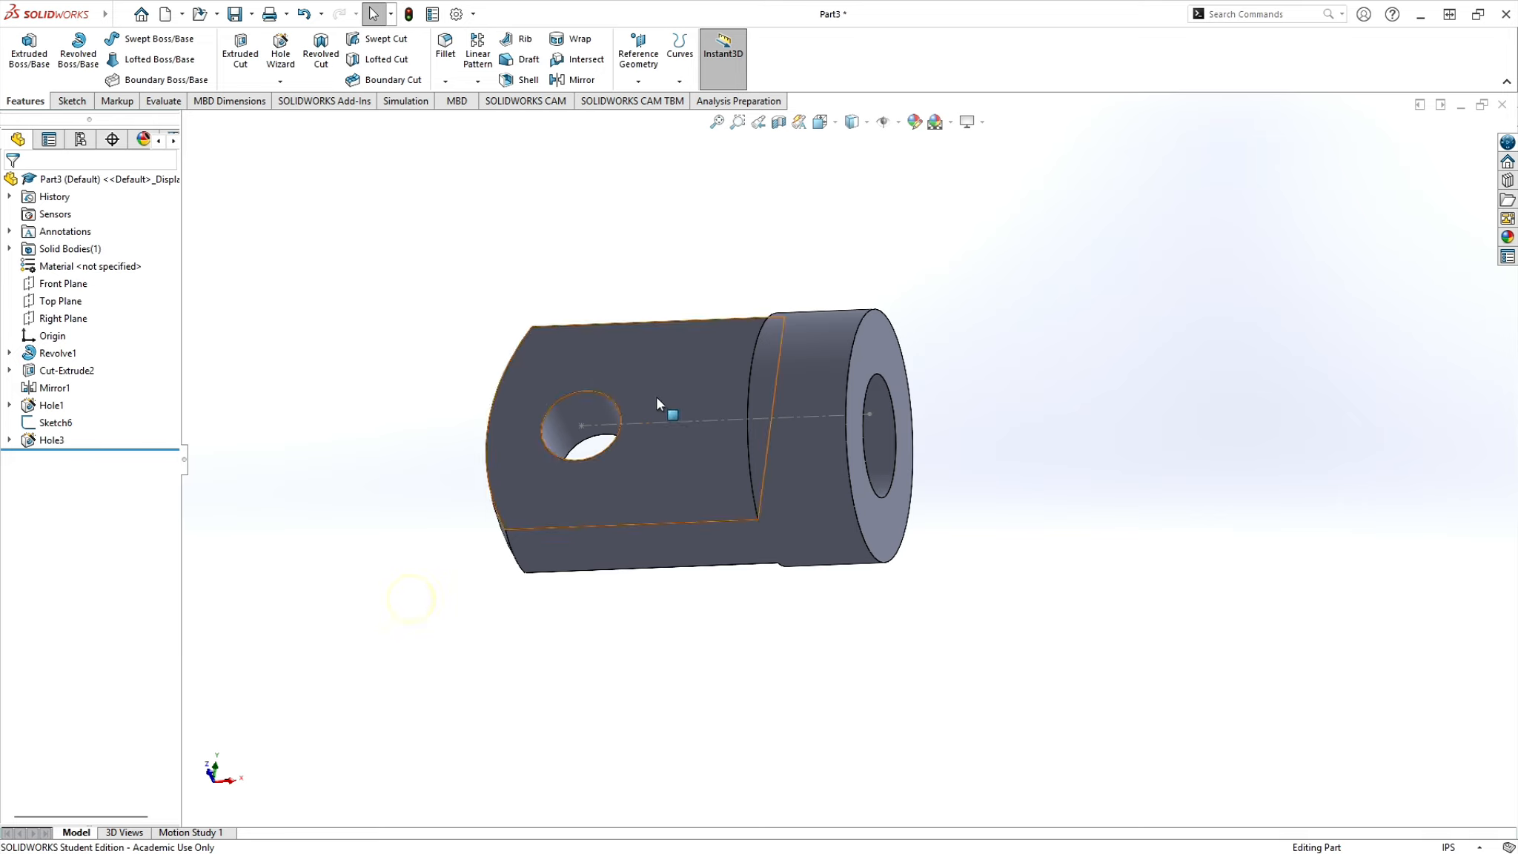
click(55, 423)
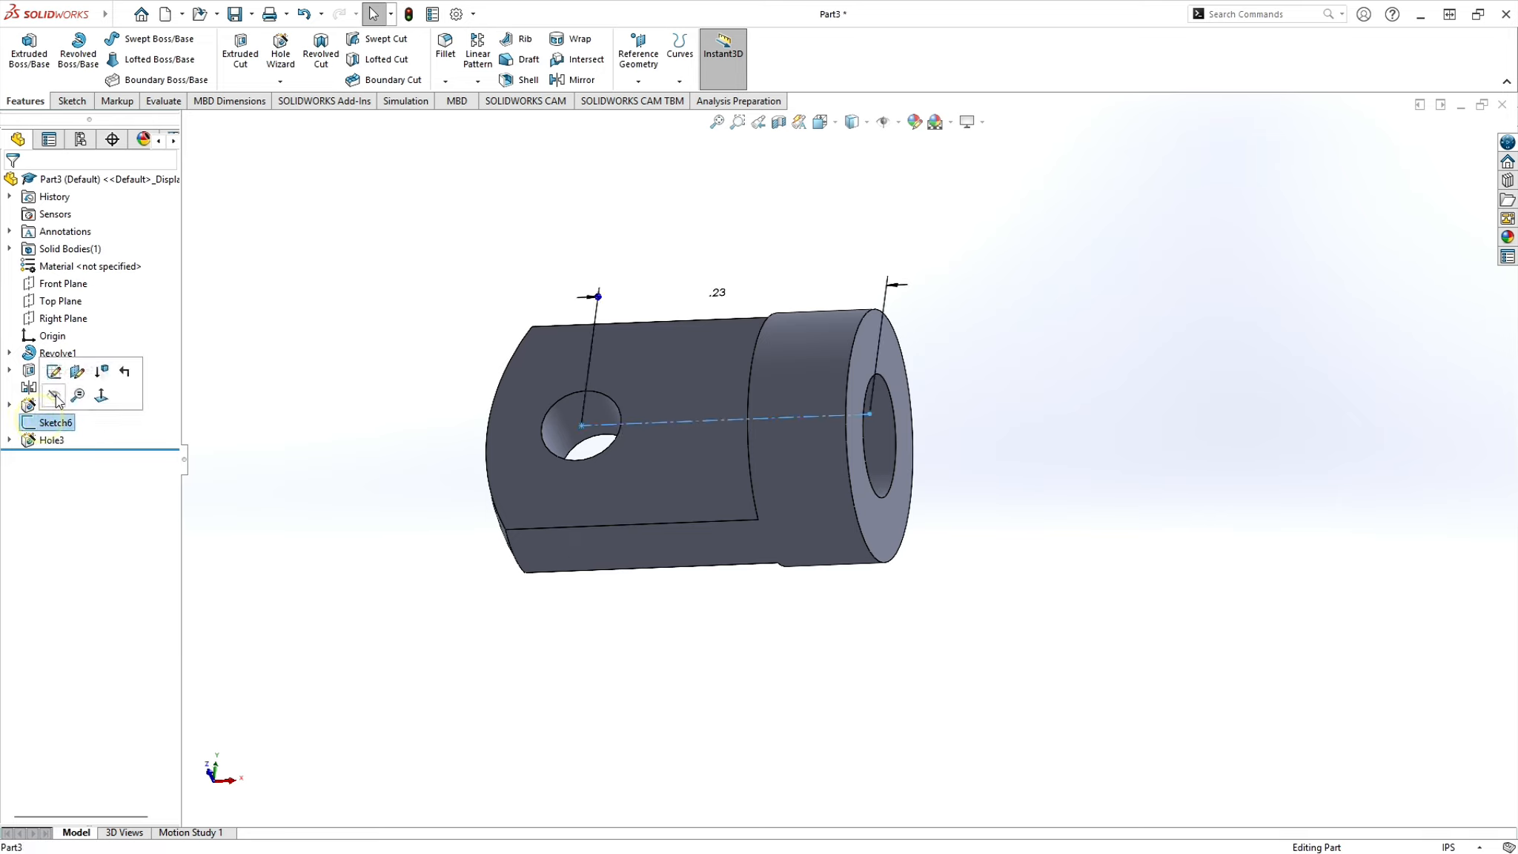
click(62, 395)
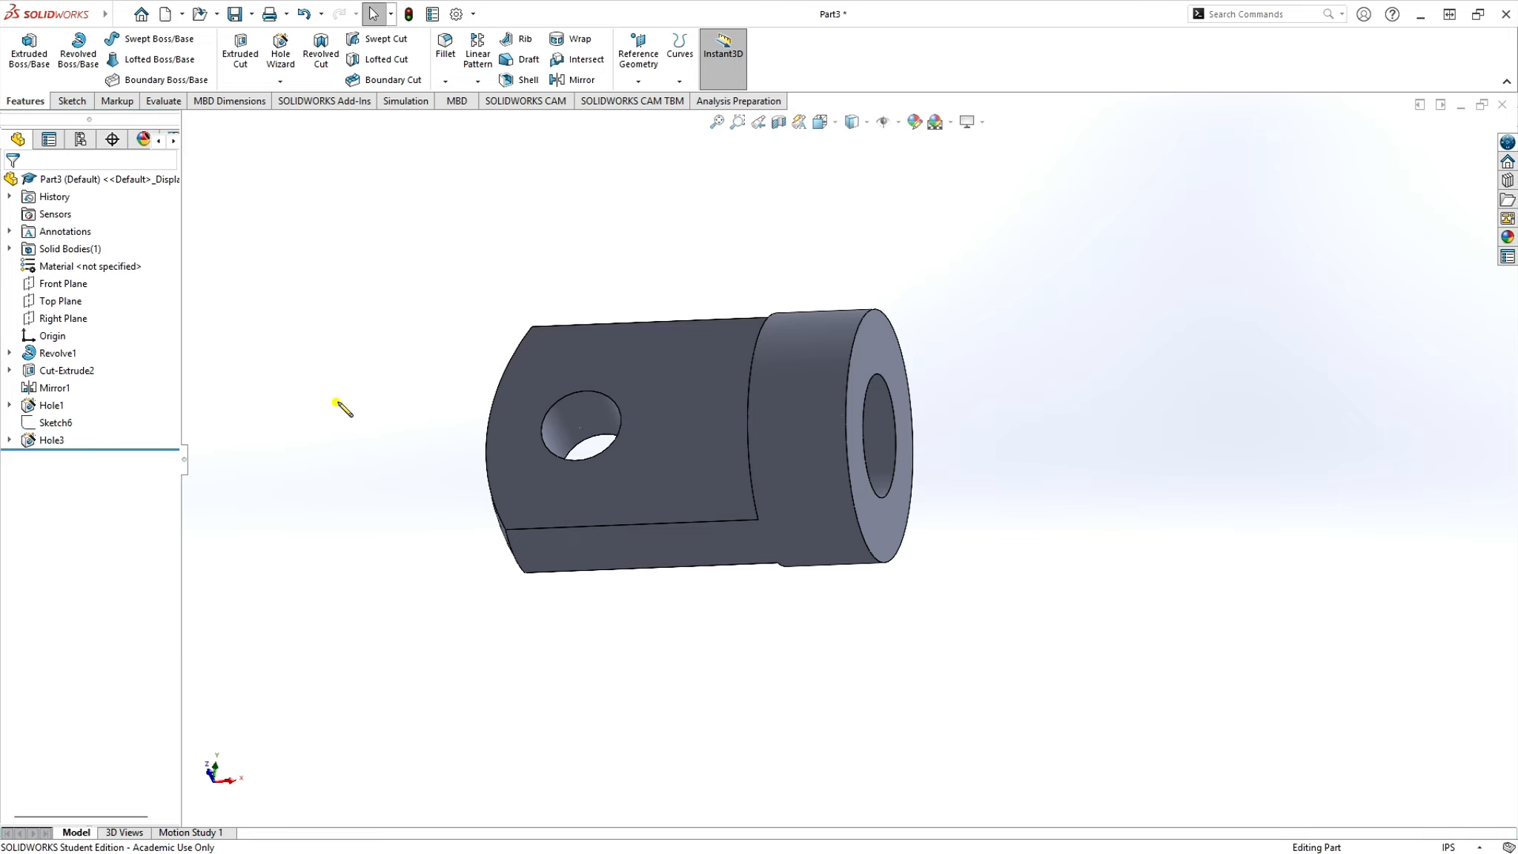
- Examine the finished rod end, its custom file properties and the sketches under its end hole and tongue cut features
mouse_move(410, 372)
middle_down()
mouse_move(501, 405)
mouse_move(552, 382)
mouse_move(861, 550)
mouse_move(792, 405)
middle_up()
middle_drag(612, 340, 581, 488)
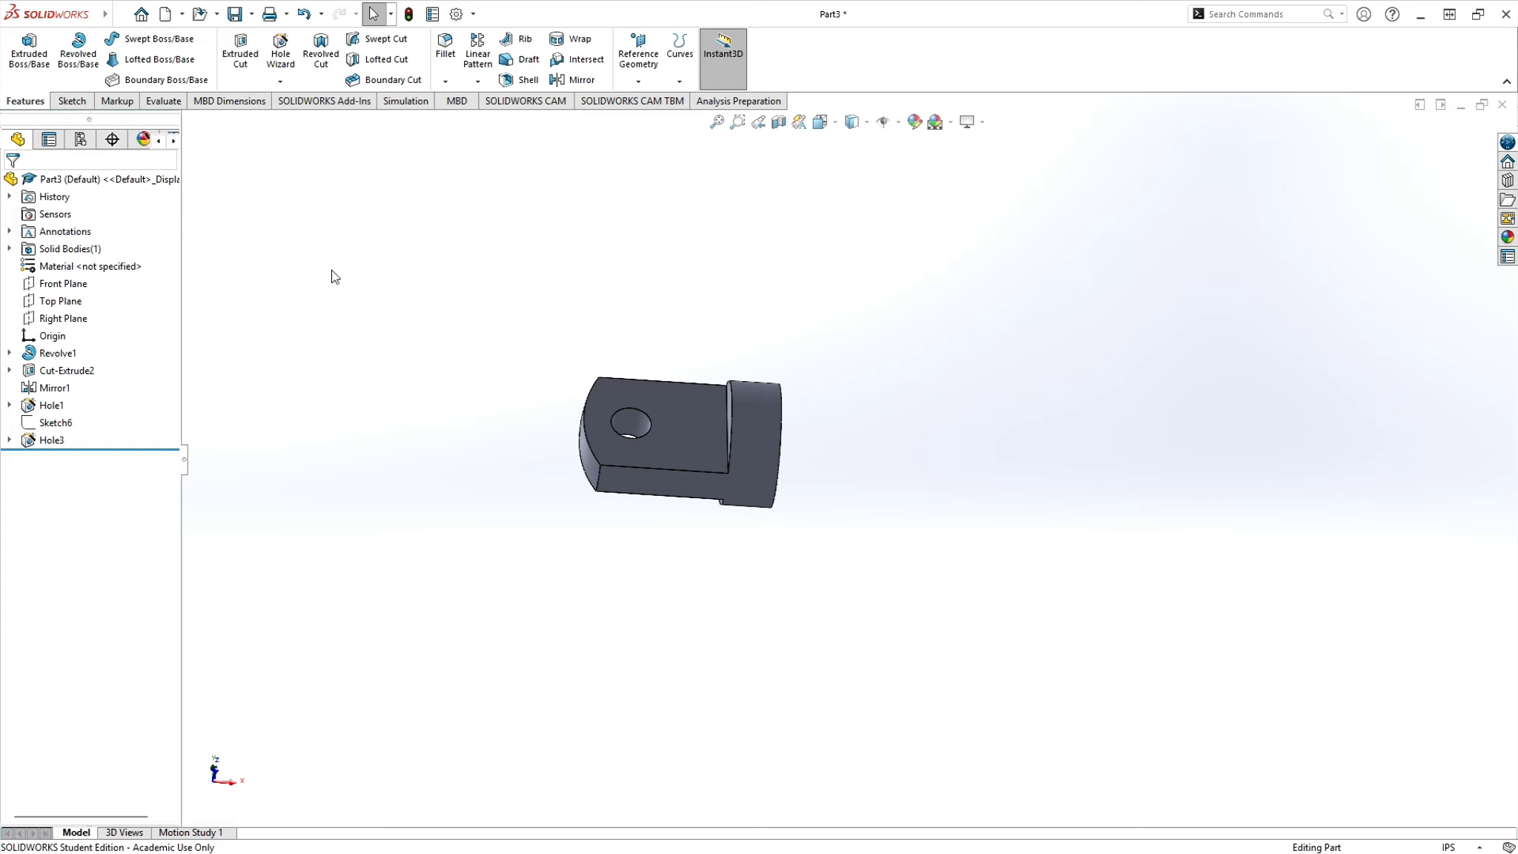
scroll(656, 393, down, 3)
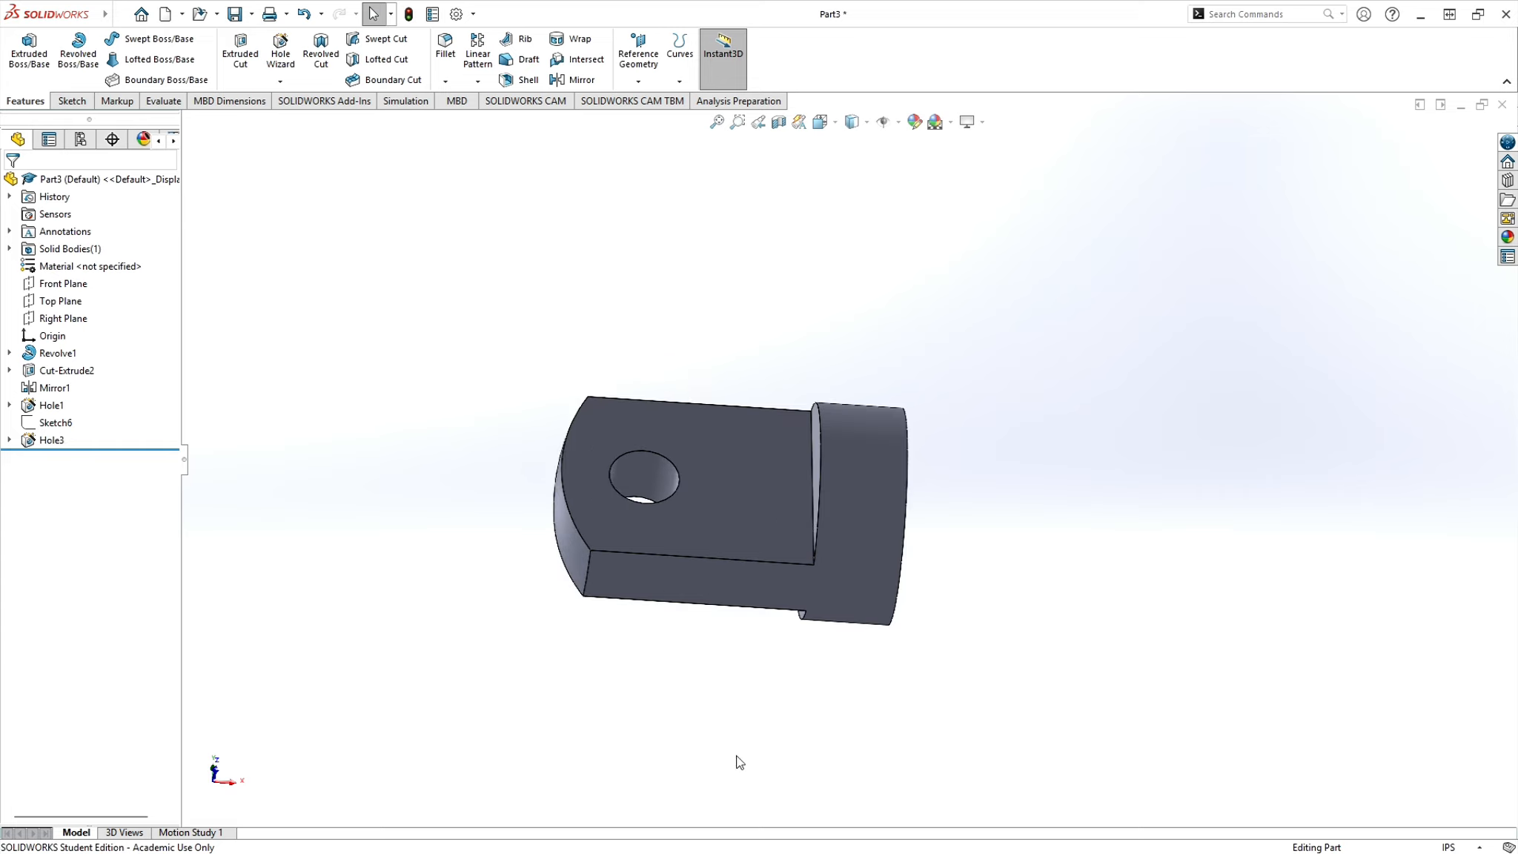
click(432, 14)
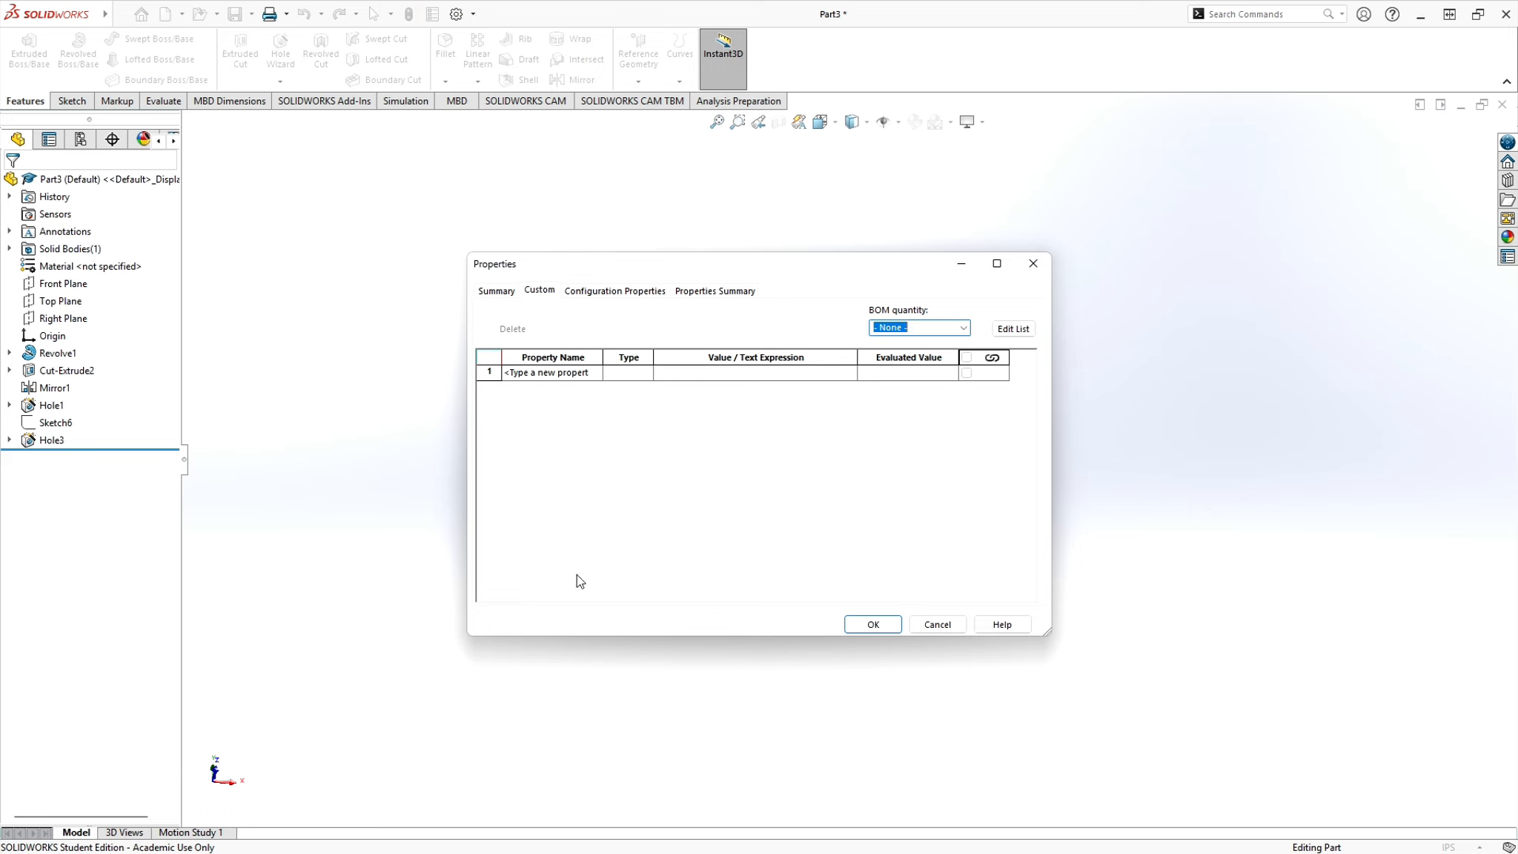
click(947, 629)
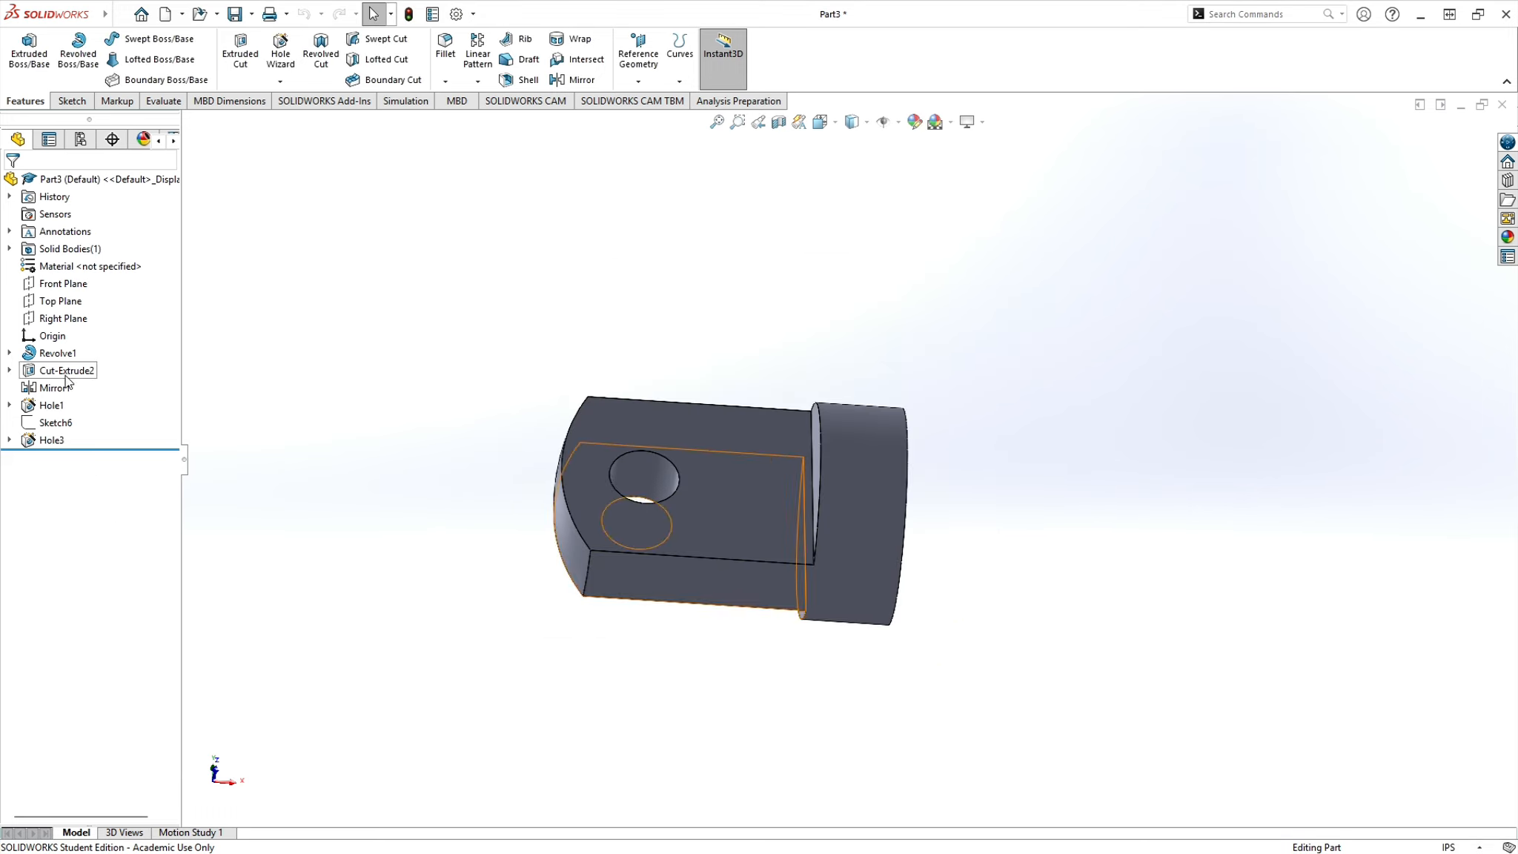
click(9, 404)
click(9, 405)
click(9, 371)
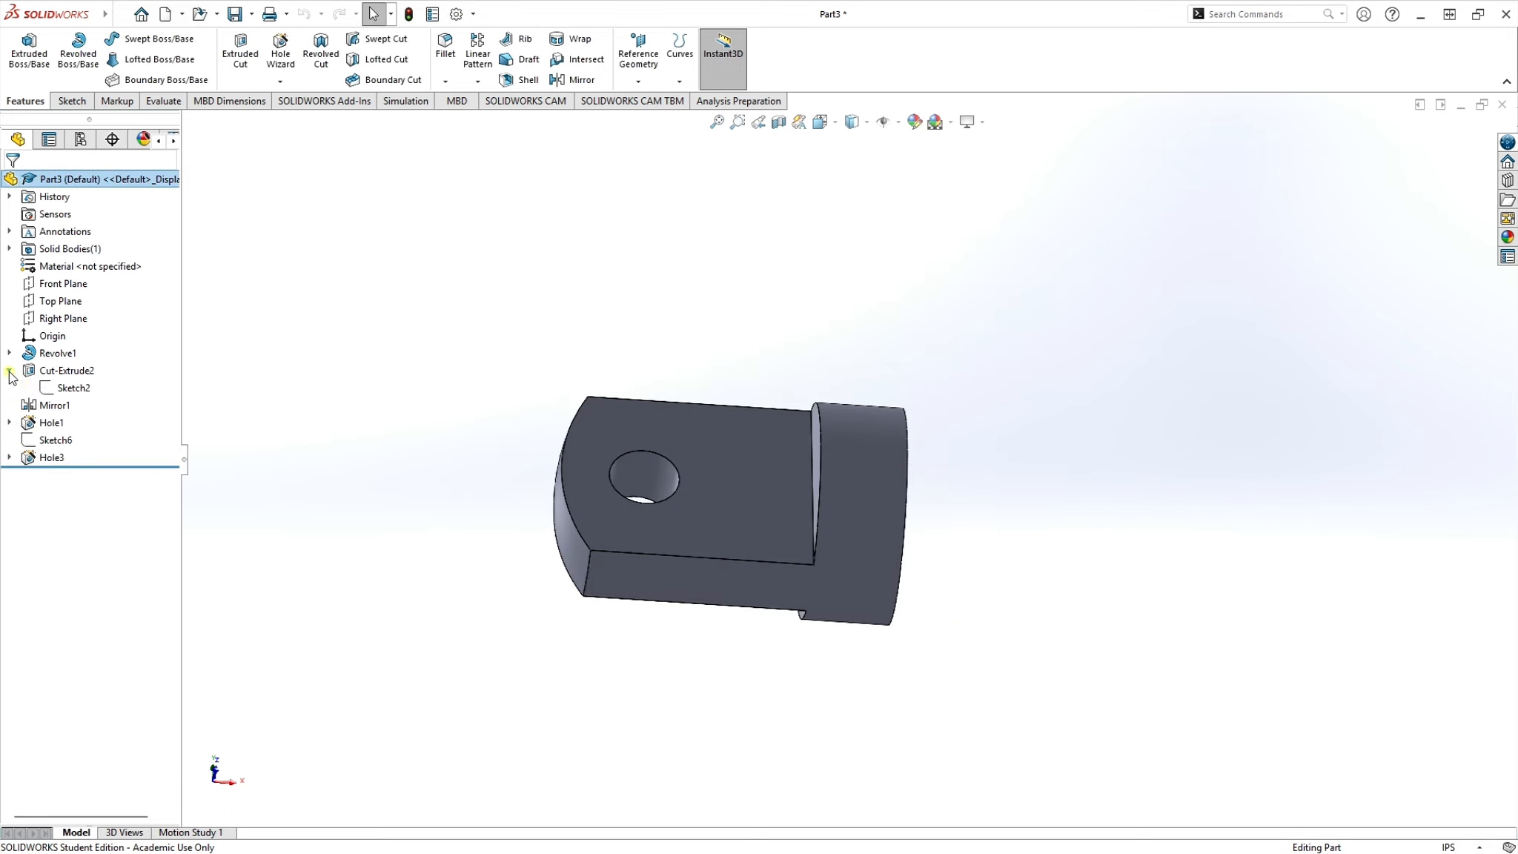
click(9, 371)
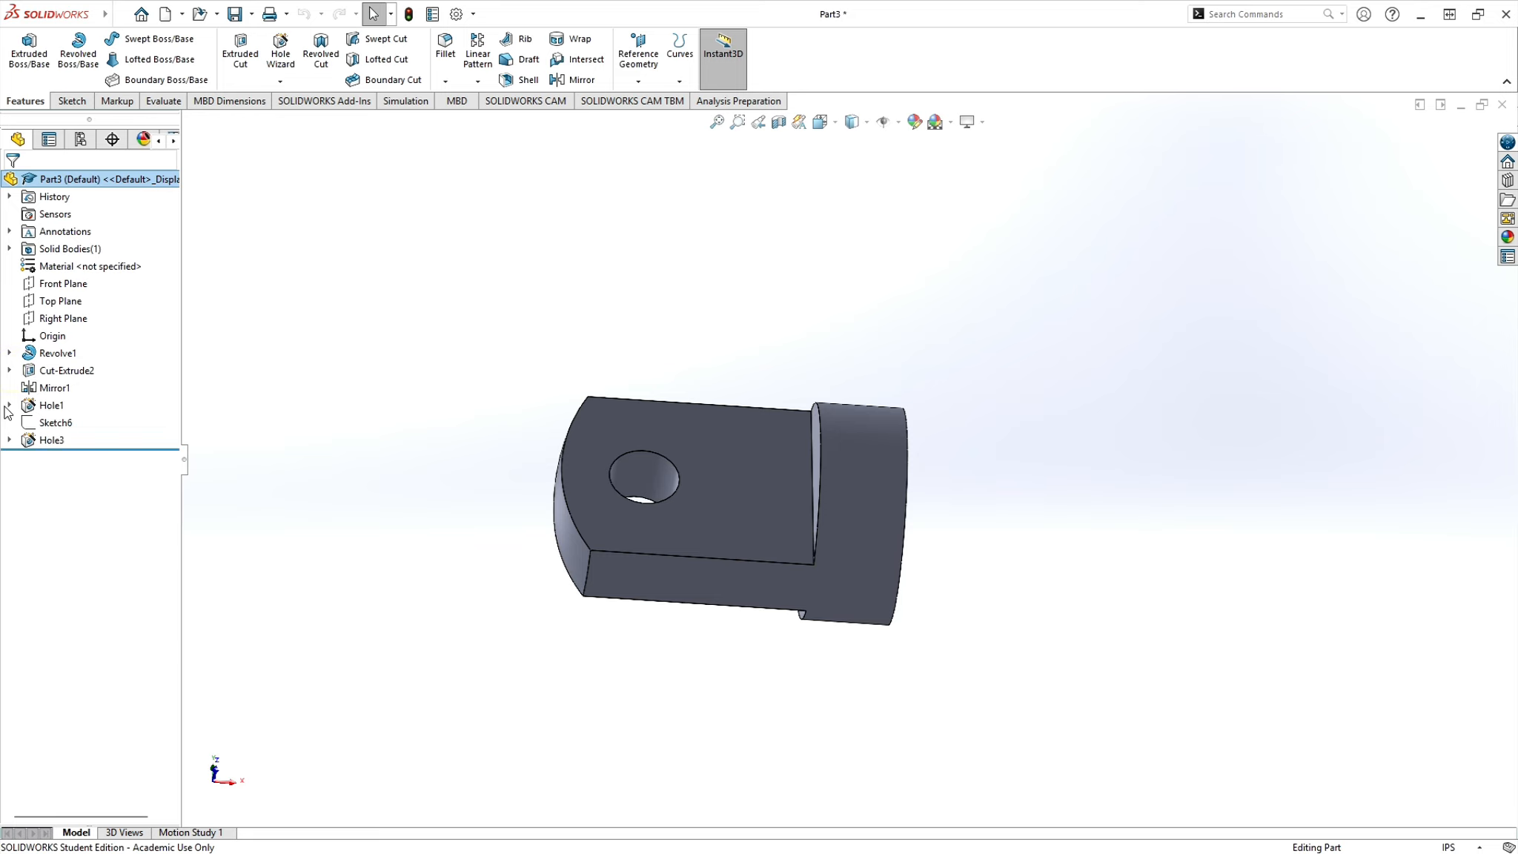